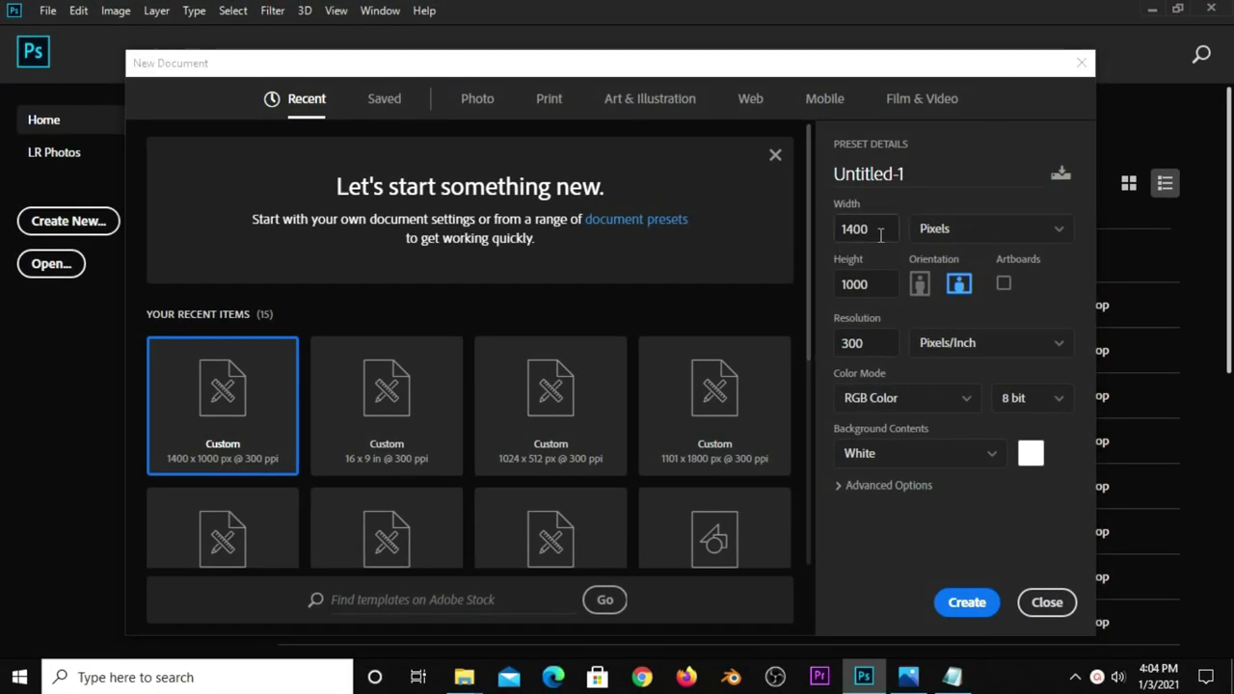
Check the new document is 1400 px wide, 1000 px high, at 300 ppi
double_click(880, 235)
double_click(877, 284)
double_click(877, 342)
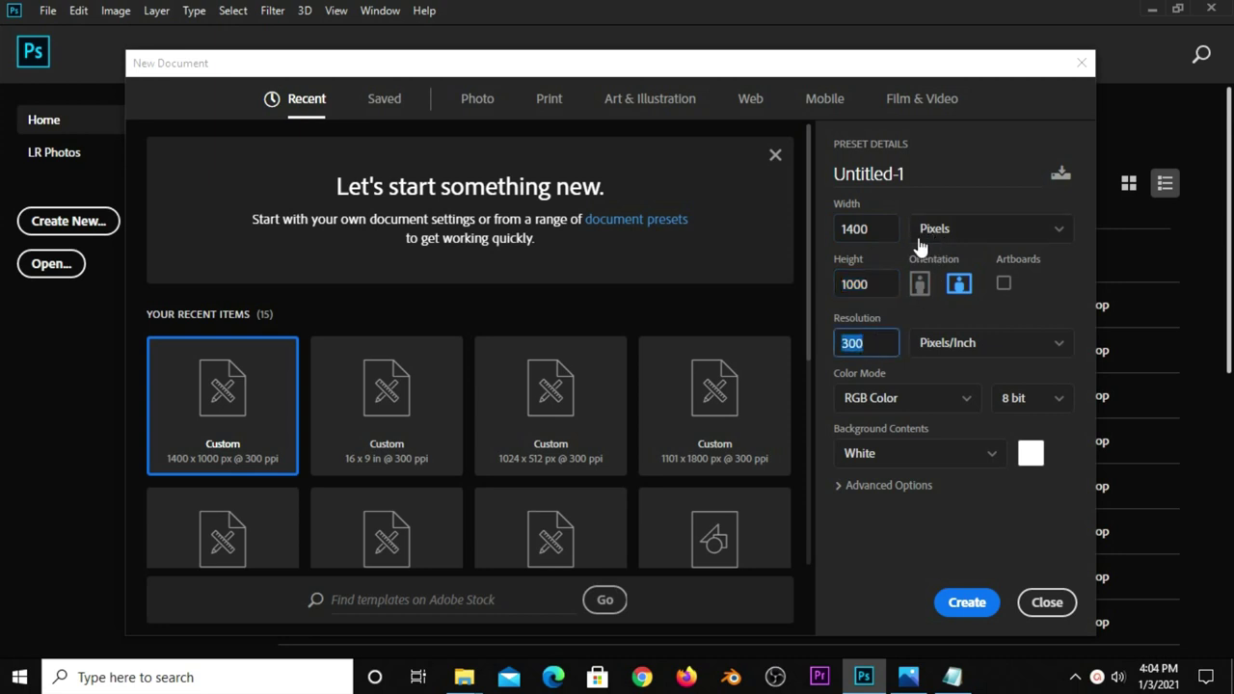
Create the blank Untitled-1 canvas, open sale banner resources.psd and select the man photo layer
click(950, 601)
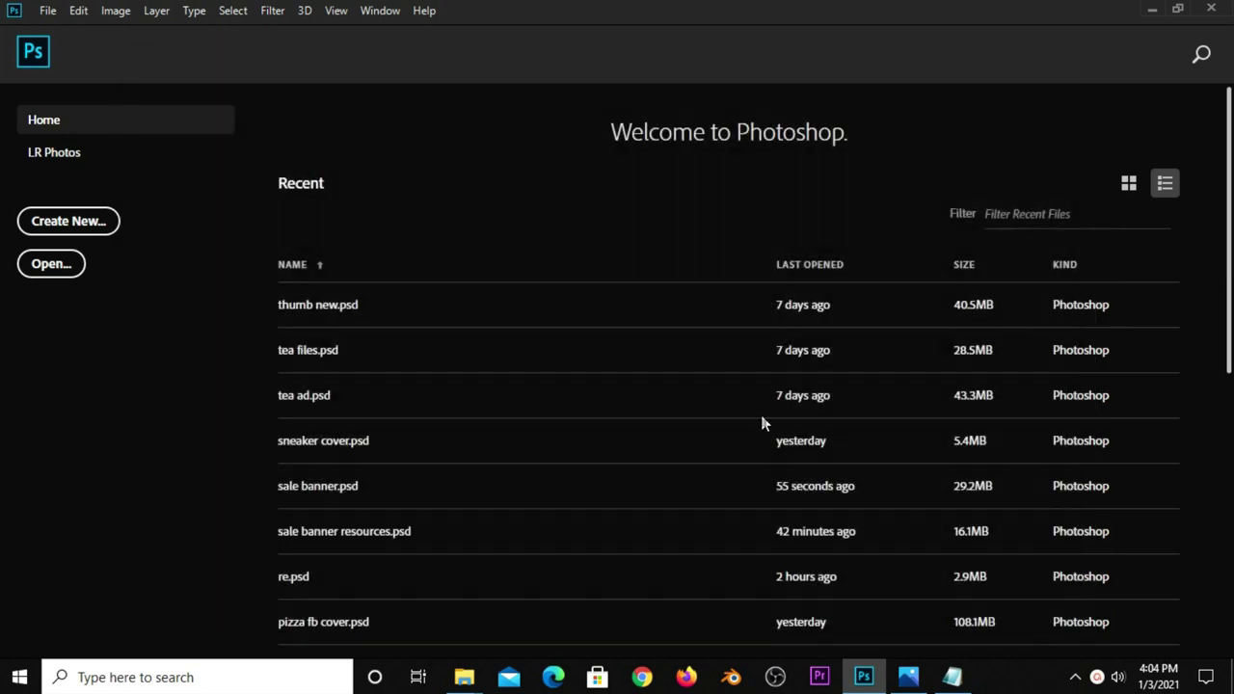
key(ctrl+plus)
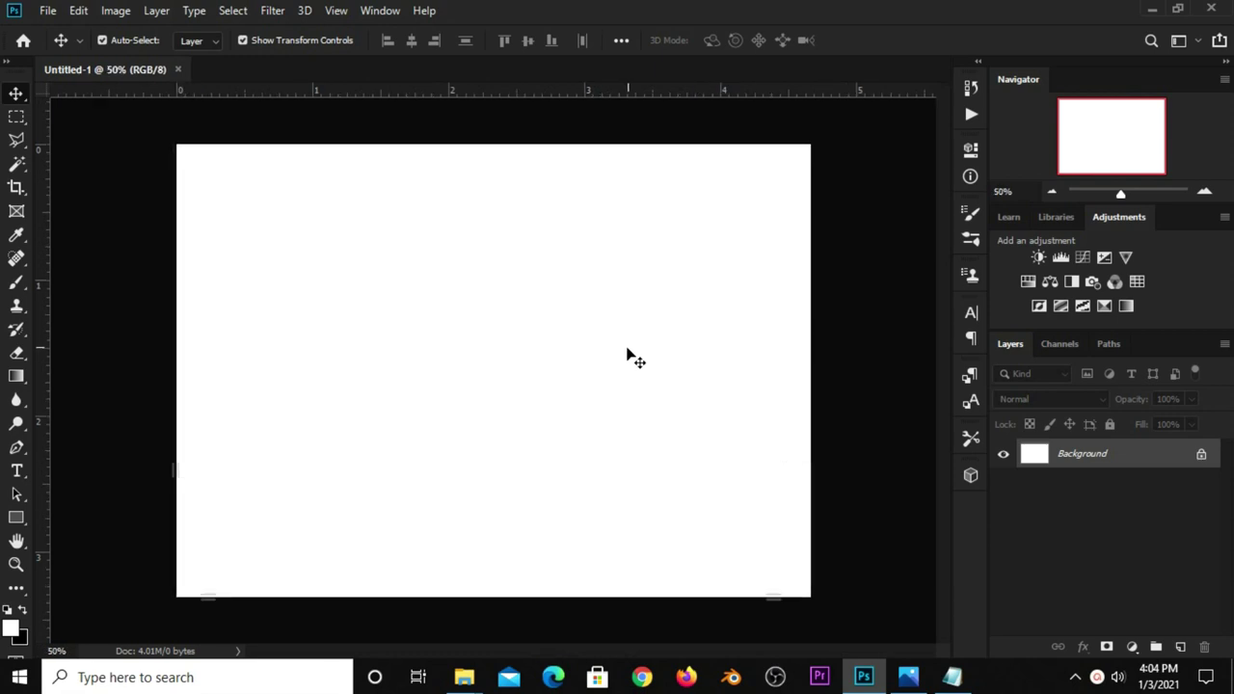
click(48, 12)
mouse_move(82, 117)
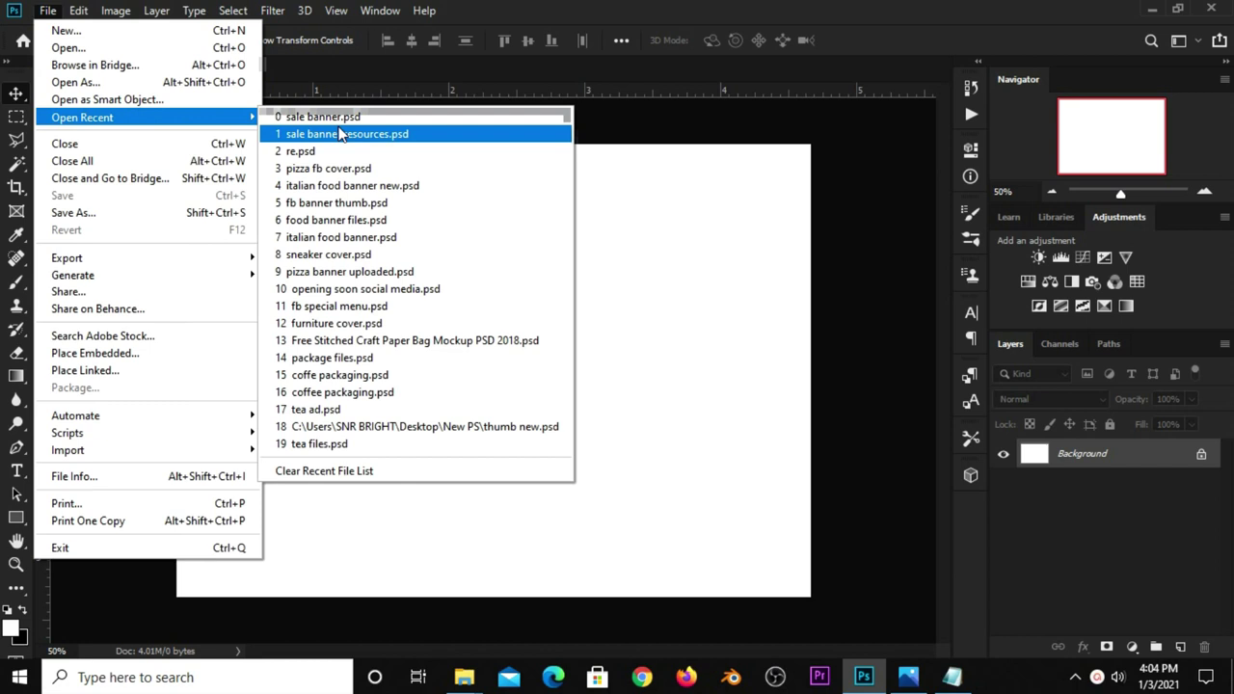
click(339, 135)
drag(363, 276, 350, 266)
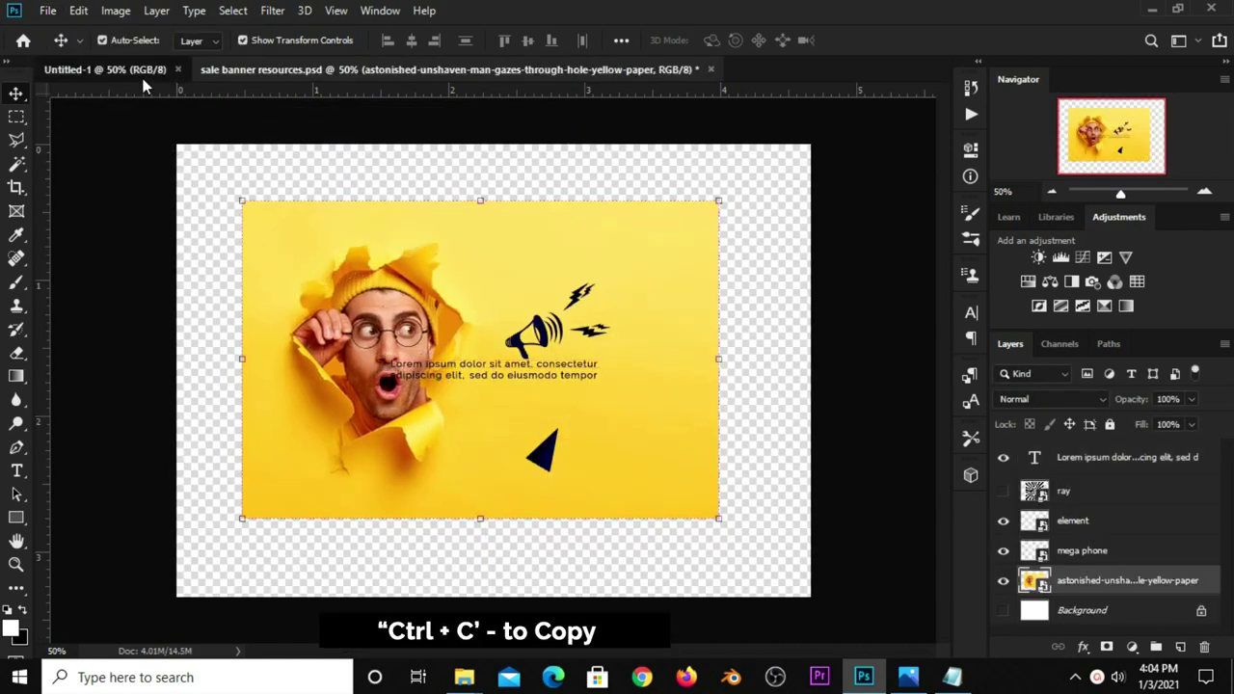
Paste the man photo into Untitled-1 and move it to the top-left corner
click(106, 70)
key(ctrl+v)
drag(412, 346, 361, 291)
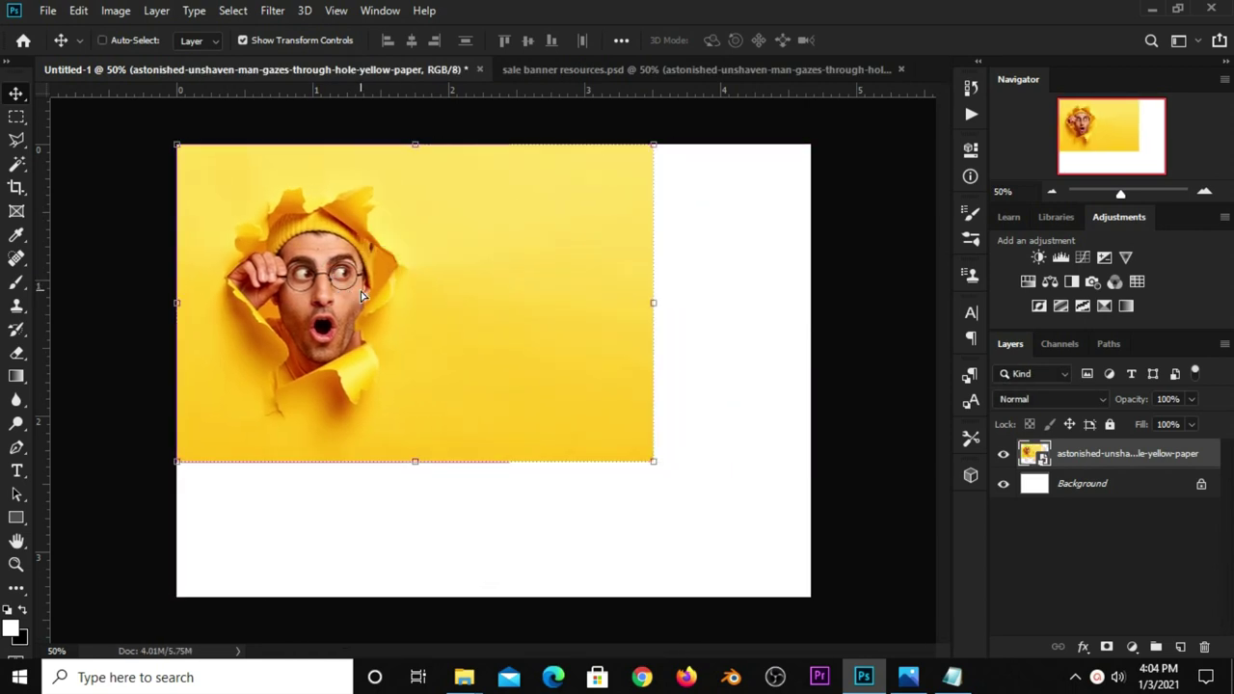
Enlarge and centre the photo with Free Transform so it covers the whole canvas
key(ctrl+t)
drag(653, 460, 866, 656)
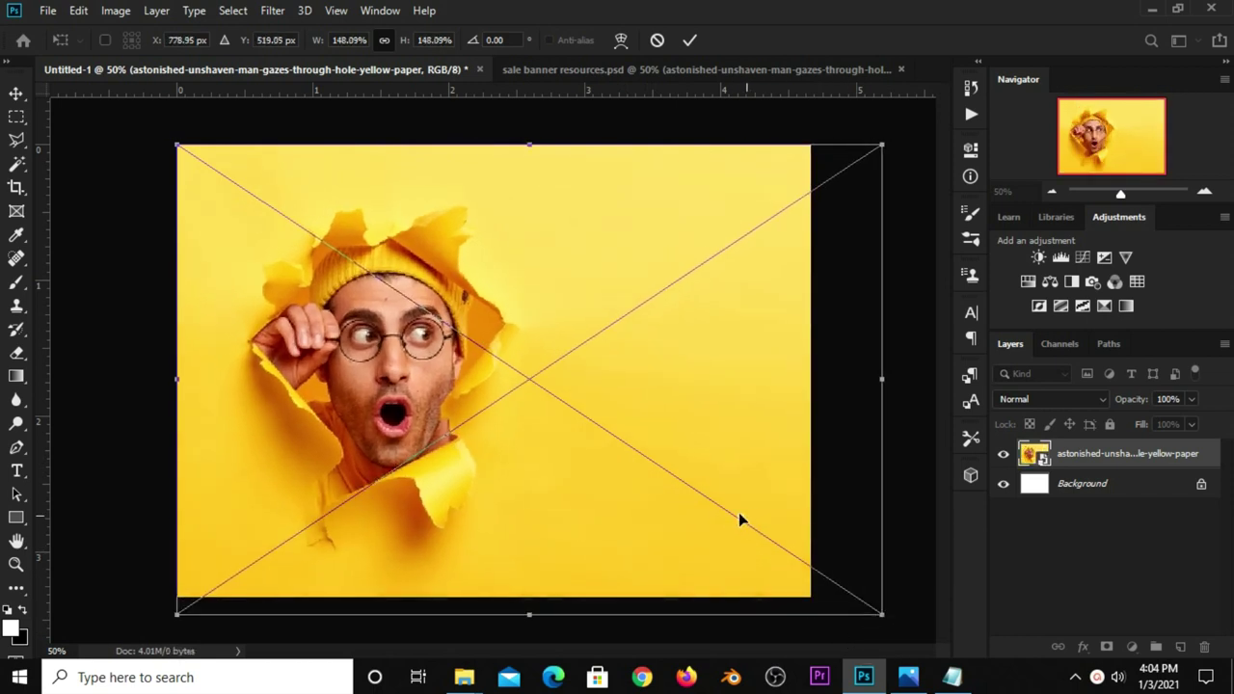
drag(738, 513, 715, 513)
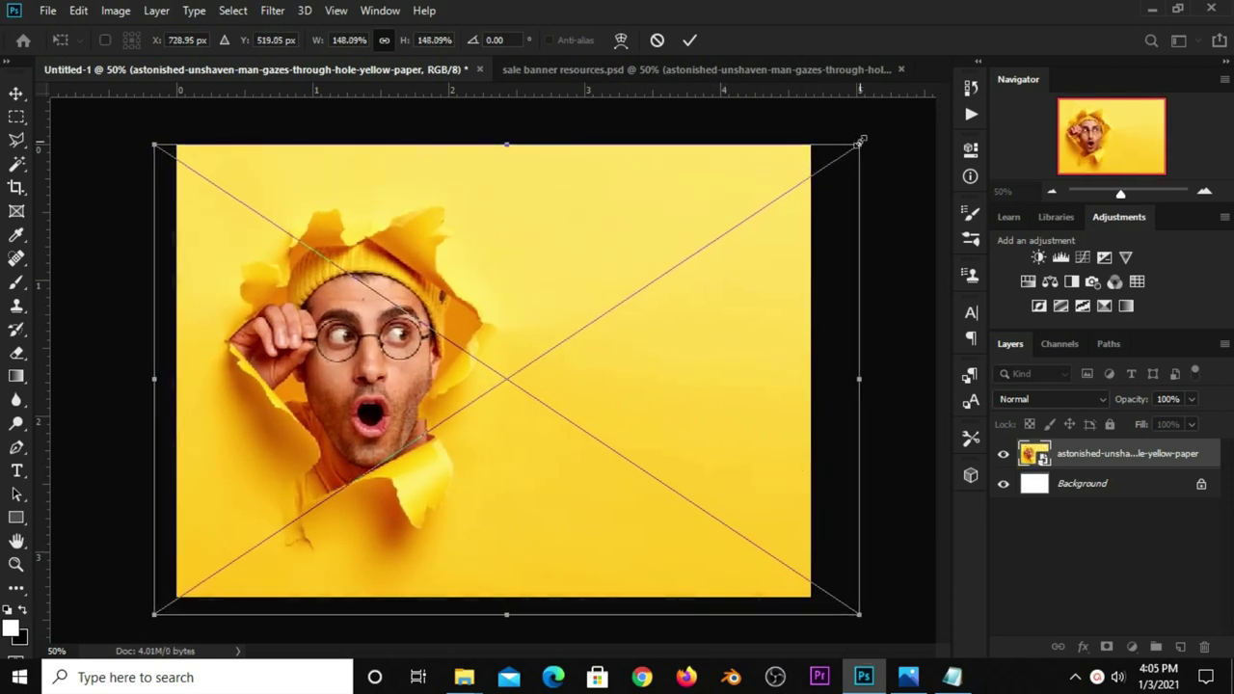
drag(860, 141, 876, 129)
mouse_move(703, 333)
mouse_down()
mouse_move(649, 370)
mouse_move(664, 367)
mouse_up()
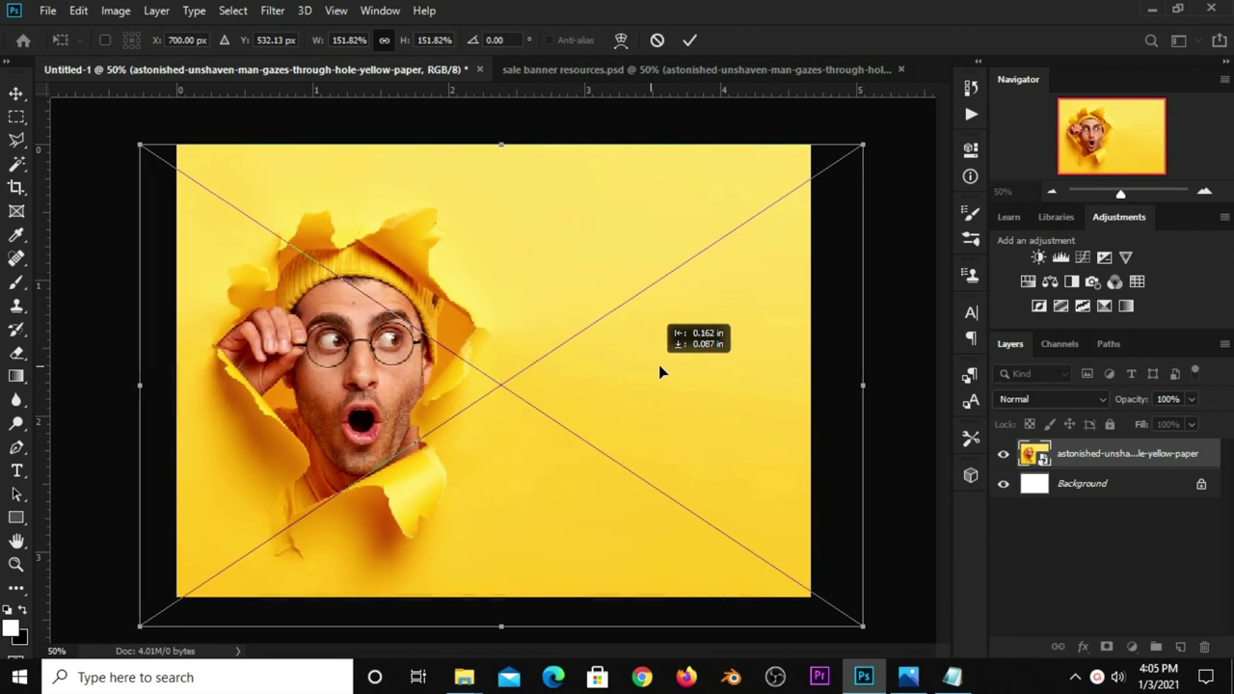
key(Return)
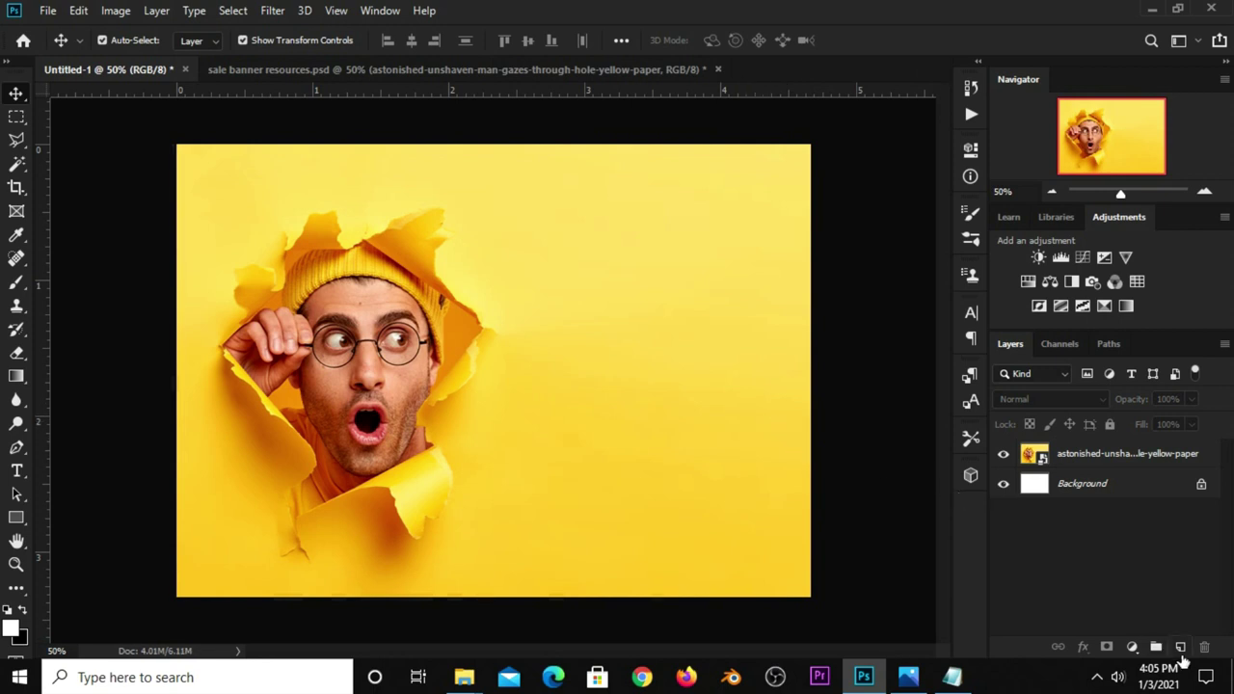
Add a new layer and set up the large halftone brush tip at about 495 px
click(1180, 646)
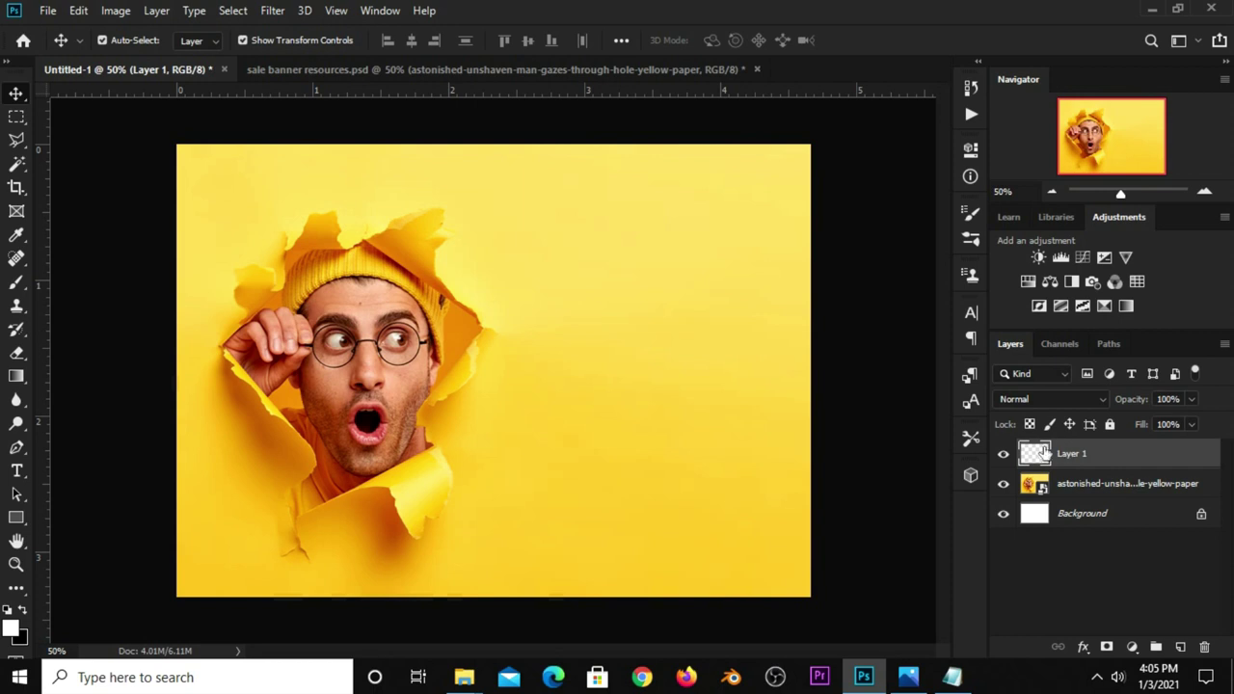
click(17, 282)
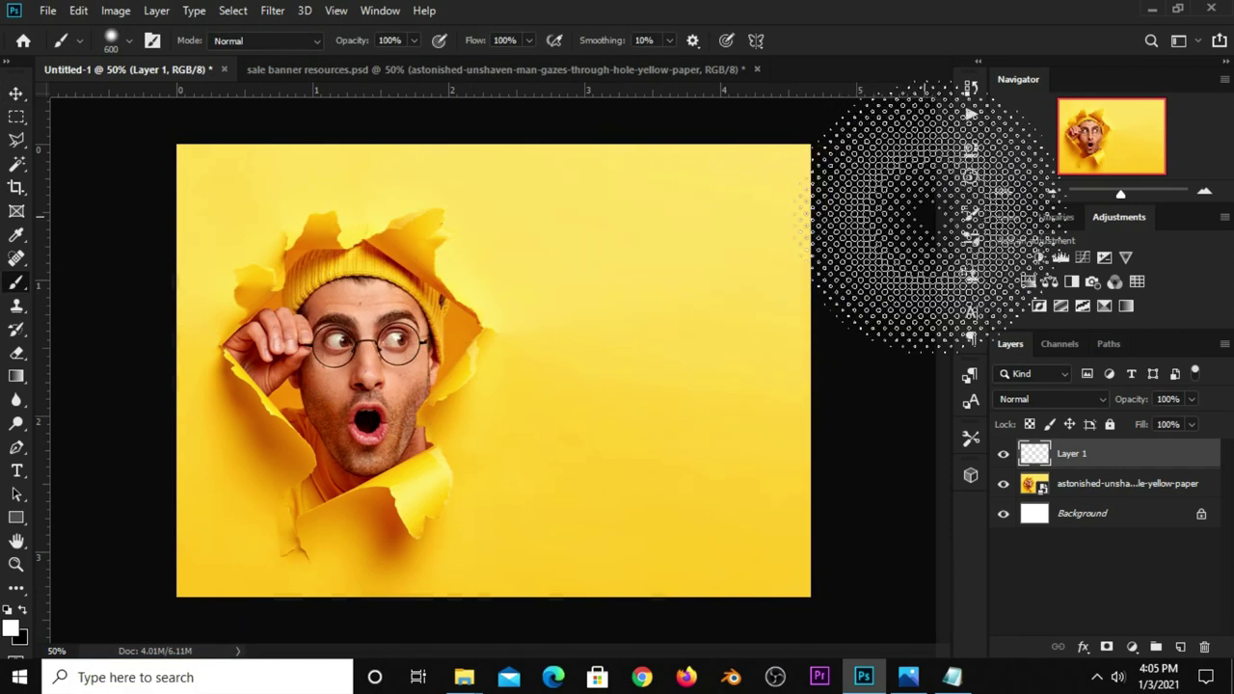
click(971, 214)
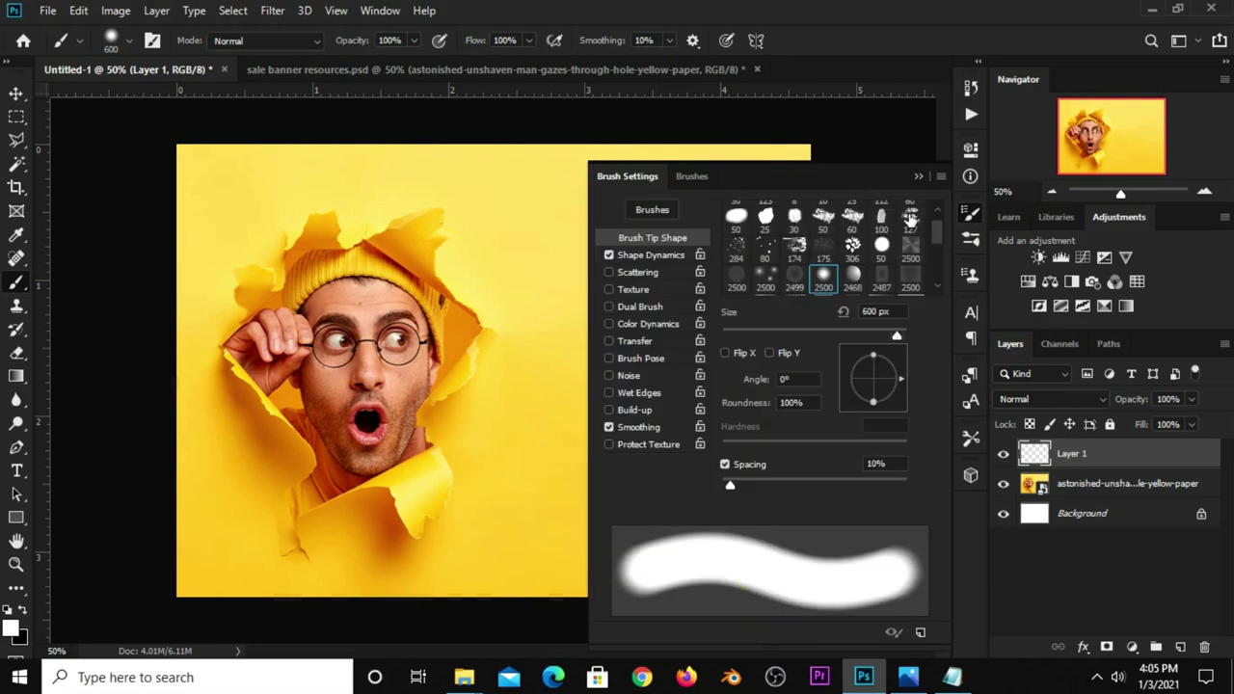
click(918, 177)
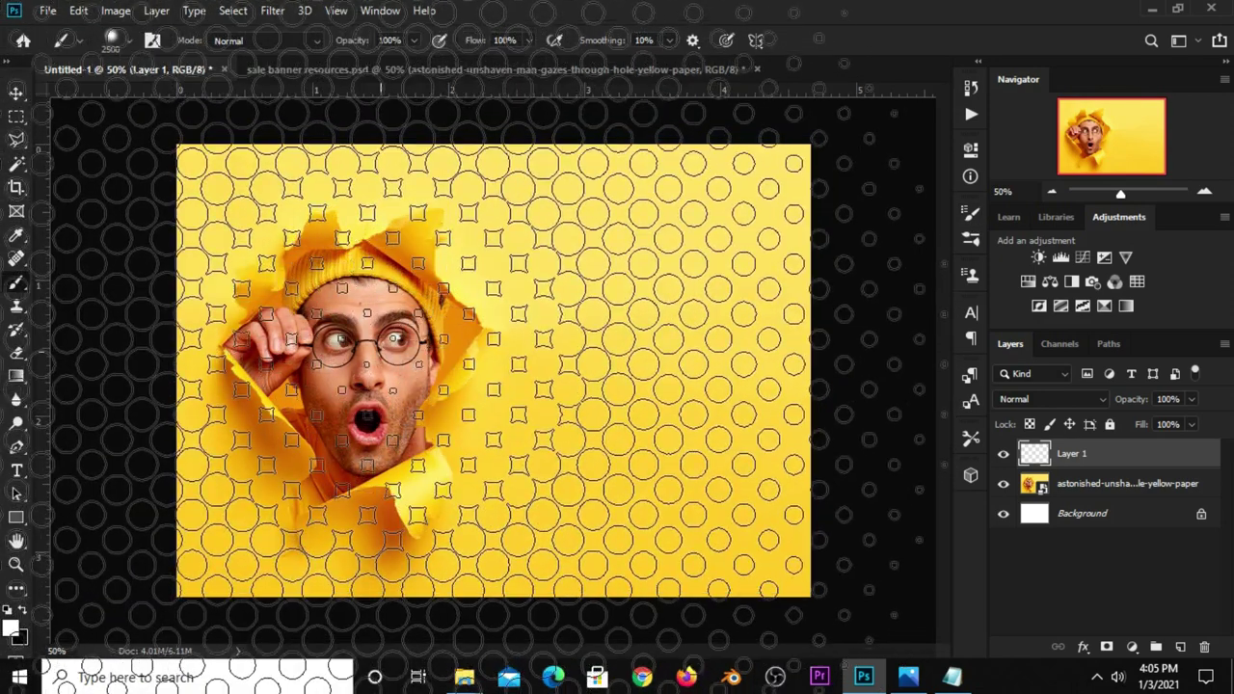
right_click(510, 352)
click(588, 384)
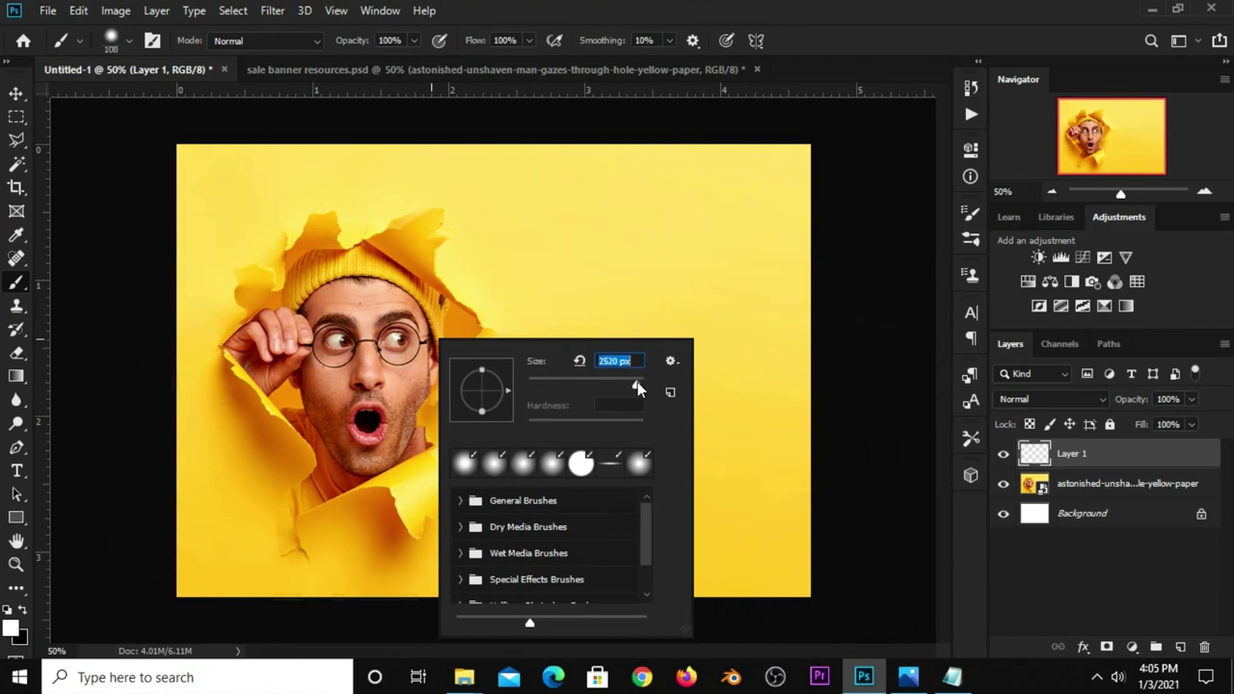
drag(637, 382, 631, 384)
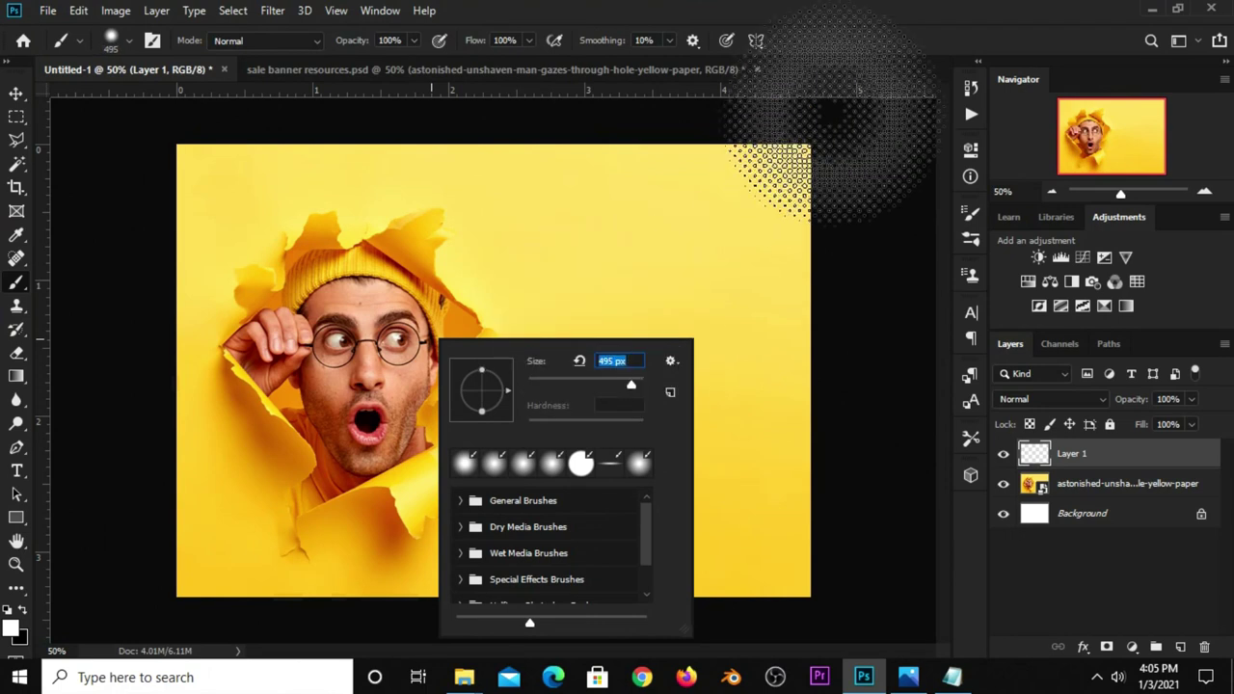
click(840, 33)
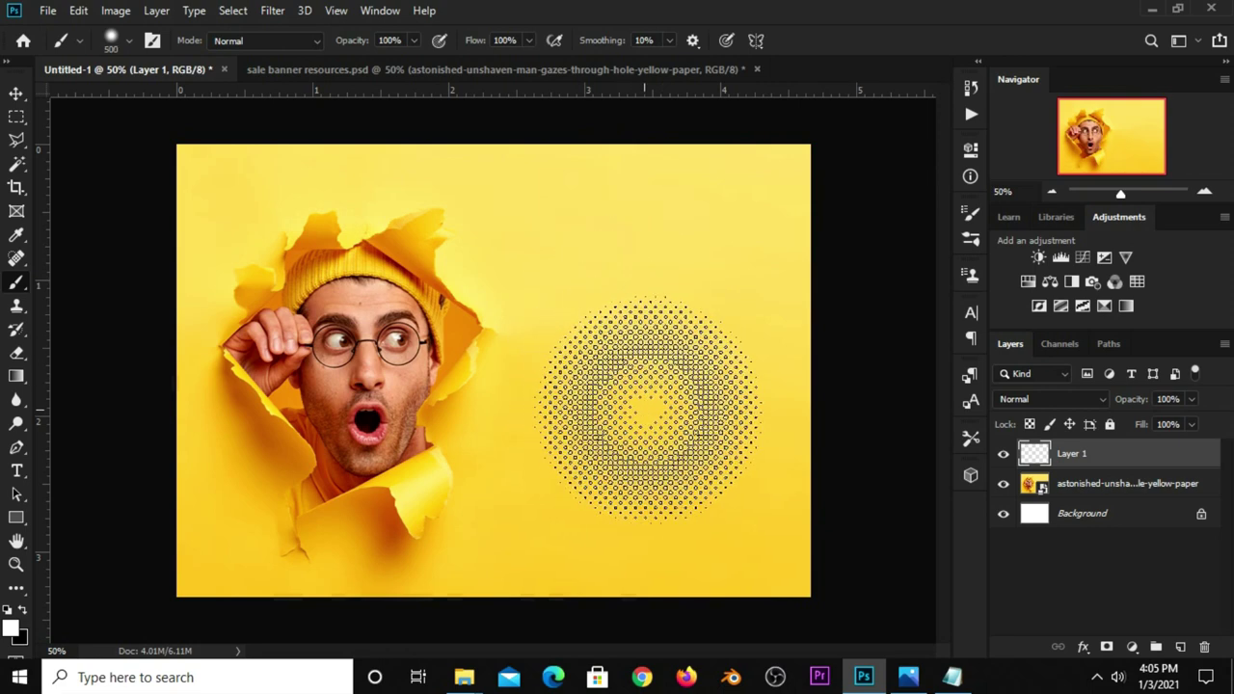
key(bracketright)
key(bracketright)
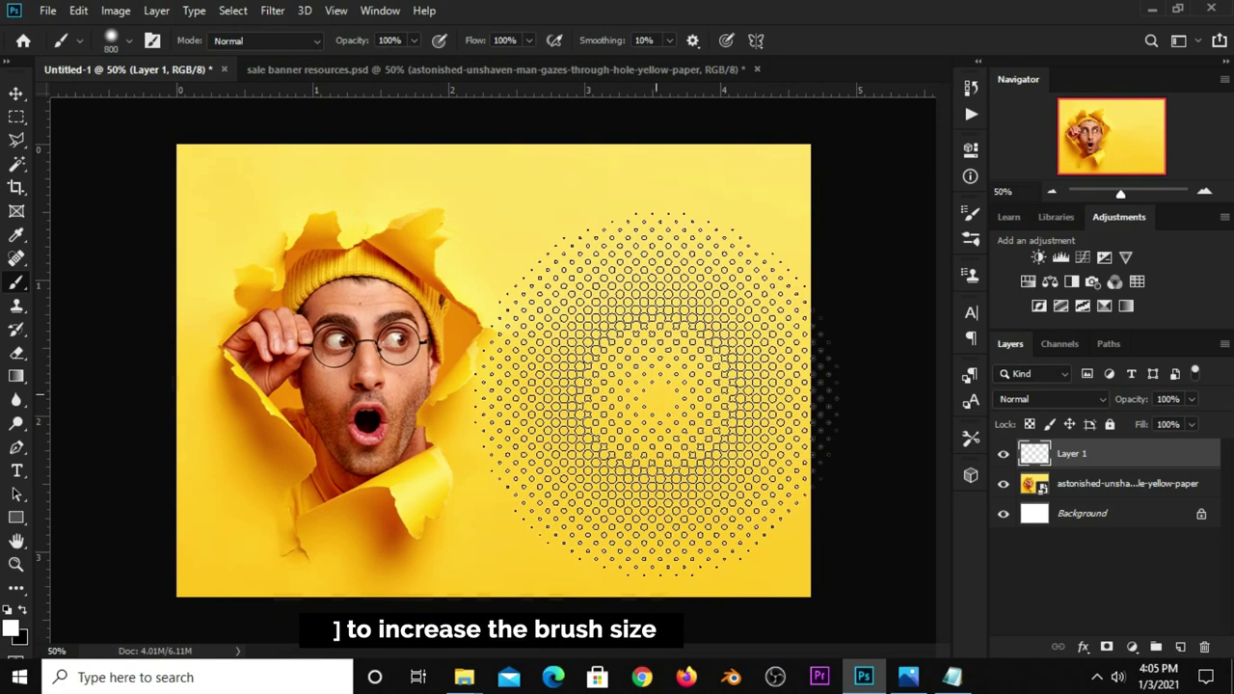
Stamp white halftone dots once on the yellow background right of the man
click(10, 628)
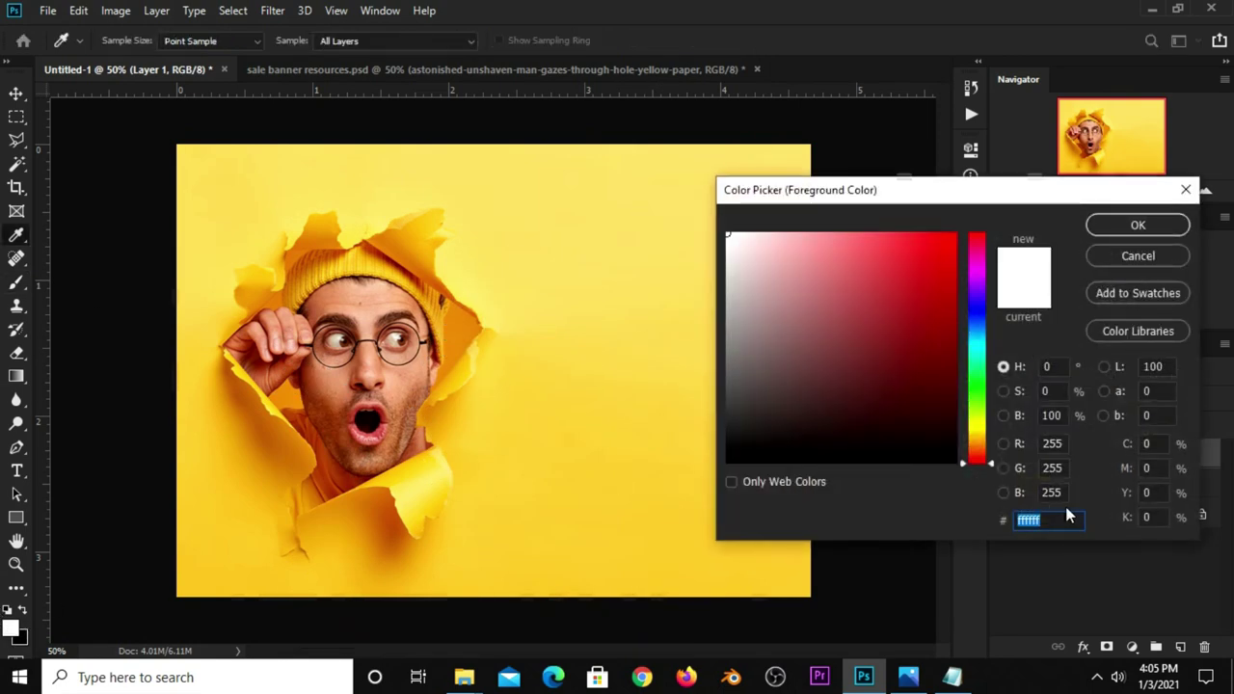
click(1131, 236)
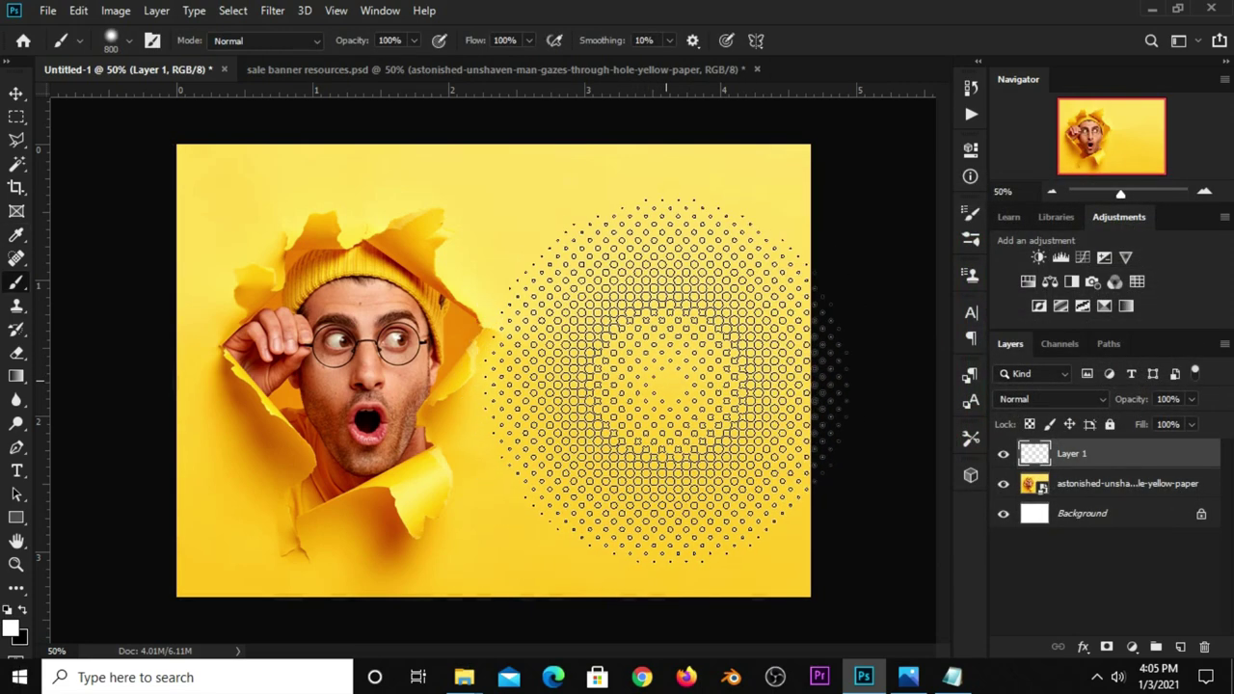
click(665, 381)
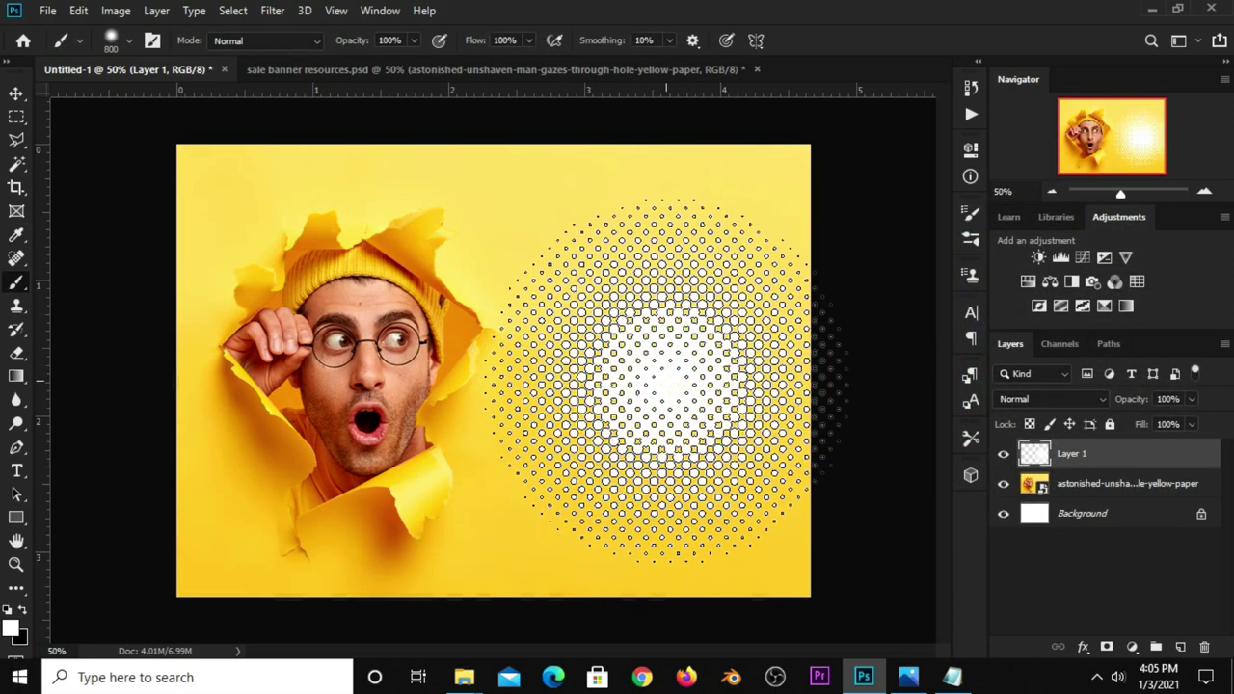
click(14, 94)
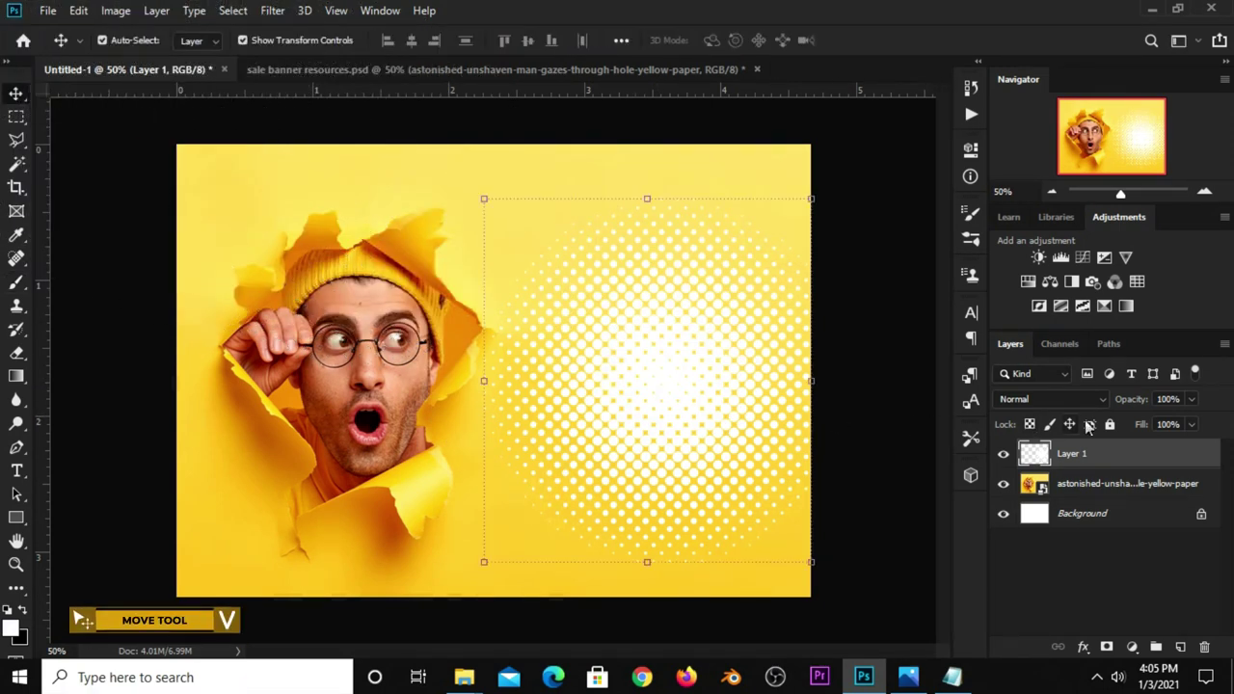
Fade the halftone Layer 1 to 10% opacity and stretch it slightly taller
click(1118, 422)
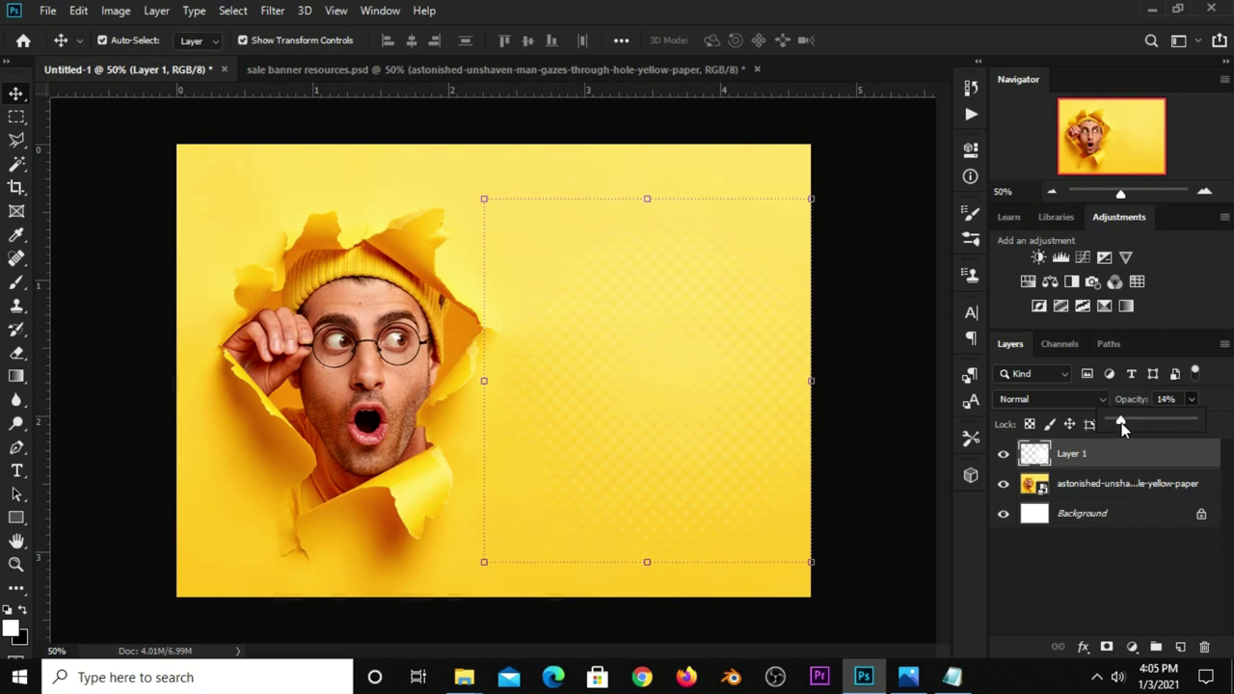
click(889, 409)
click(691, 341)
click(659, 200)
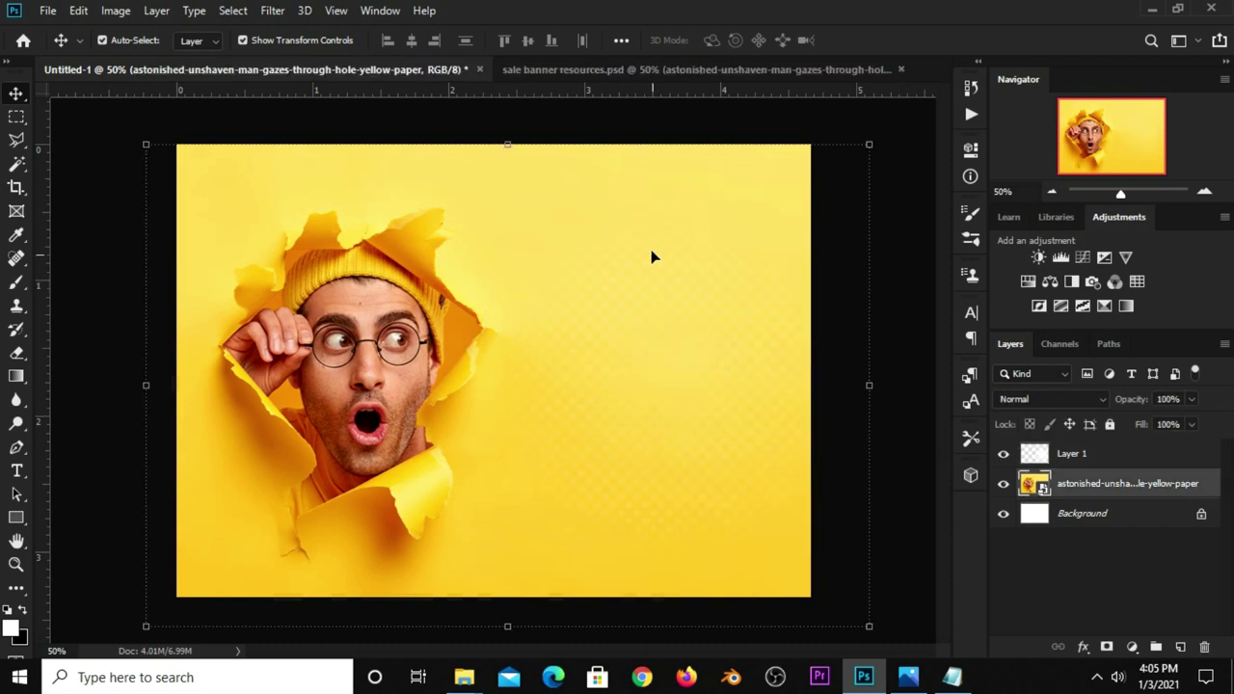
click(634, 204)
drag(647, 199, 647, 186)
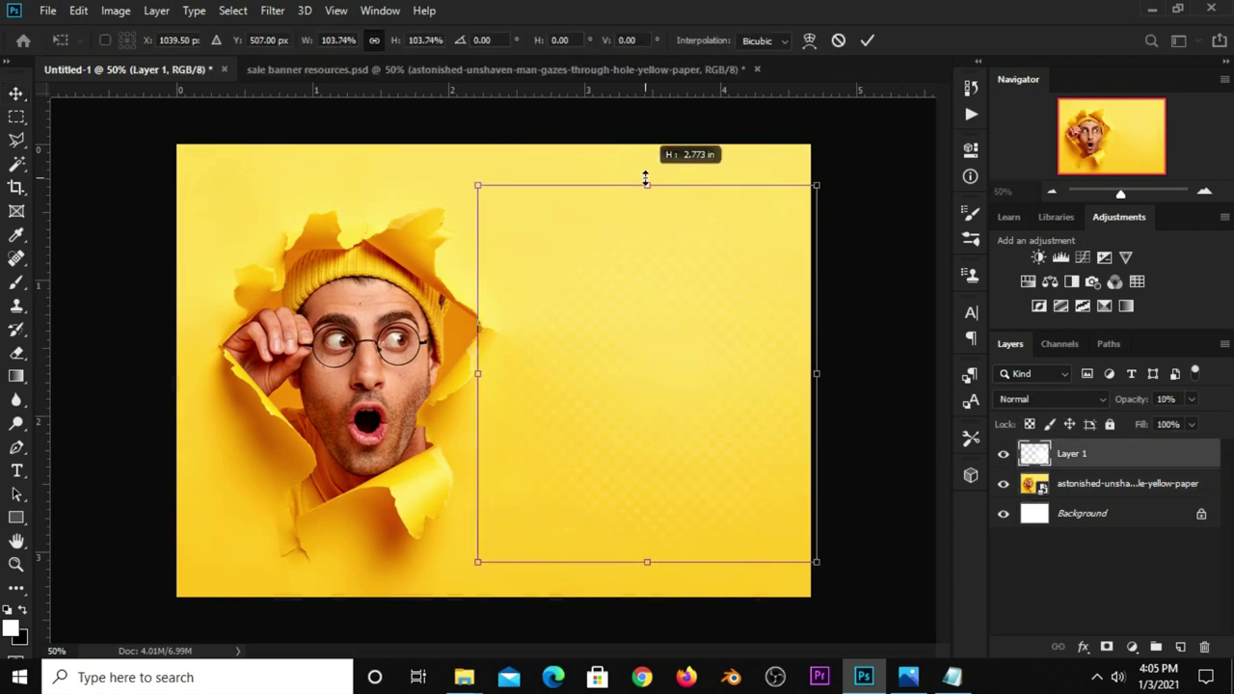
click(865, 42)
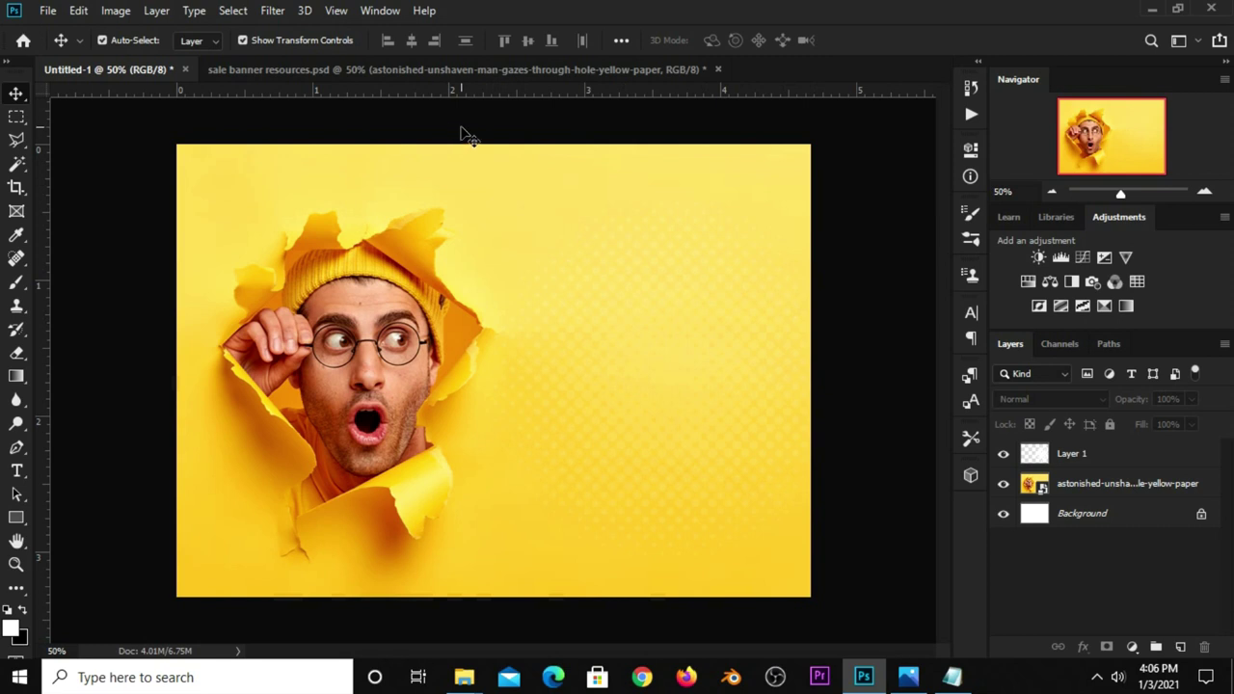
Show the hidden ray sunburst layer in the resources file and drag it into Untitled-1
click(443, 73)
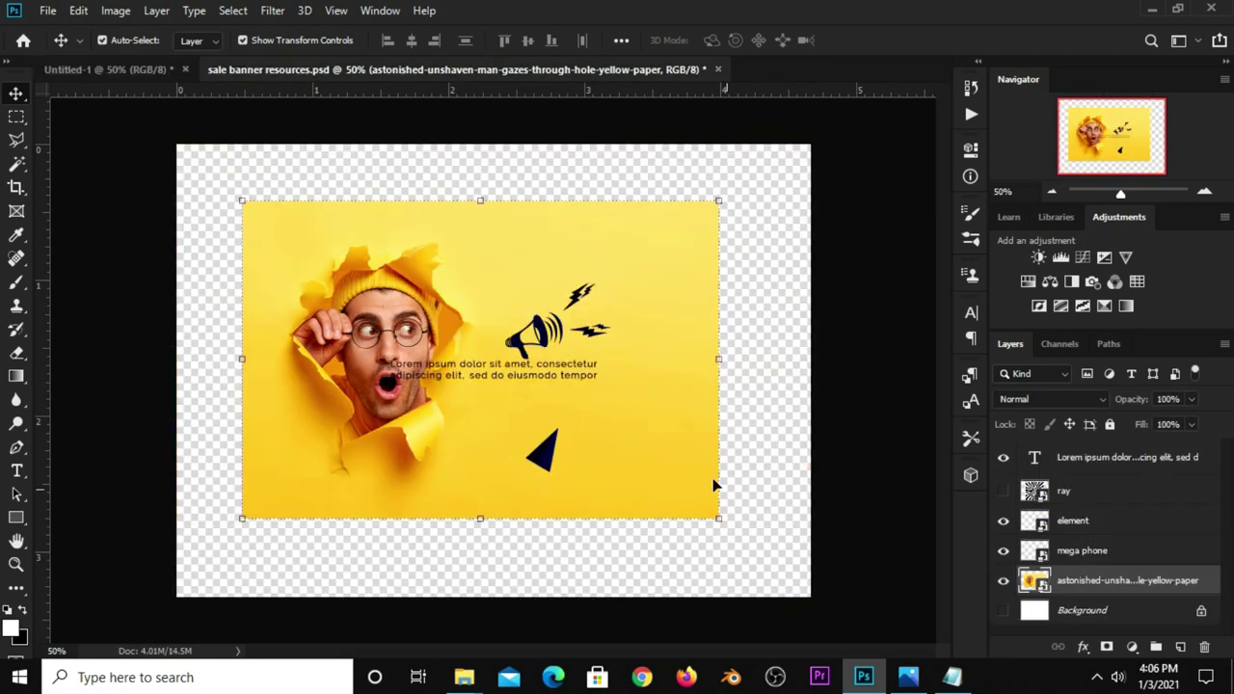
click(1002, 491)
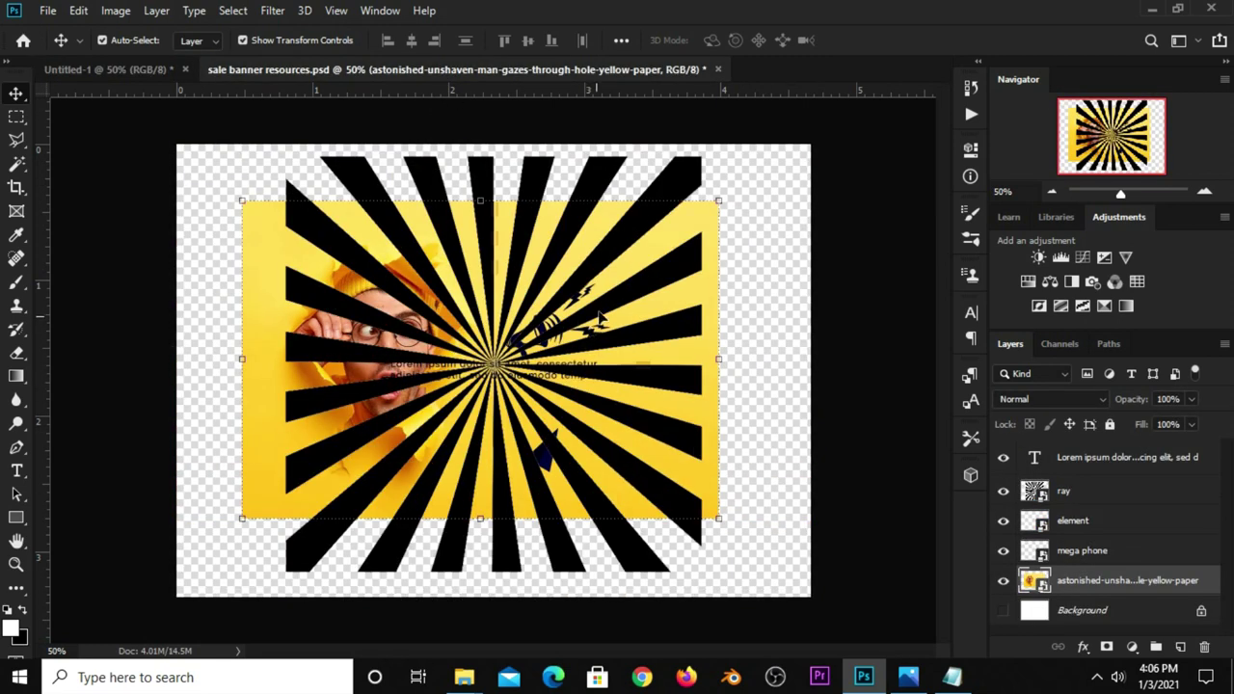
click(680, 179)
mouse_move(689, 188)
mouse_down()
mouse_move(371, 277)
mouse_move(555, 405)
mouse_up()
Enlarge the ray pattern over the canvas's right side and invert its stripes to white
drag(475, 155, 475, 144)
mouse_move(424, 352)
mouse_down()
mouse_move(578, 355)
mouse_move(540, 355)
mouse_move(522, 328)
mouse_up()
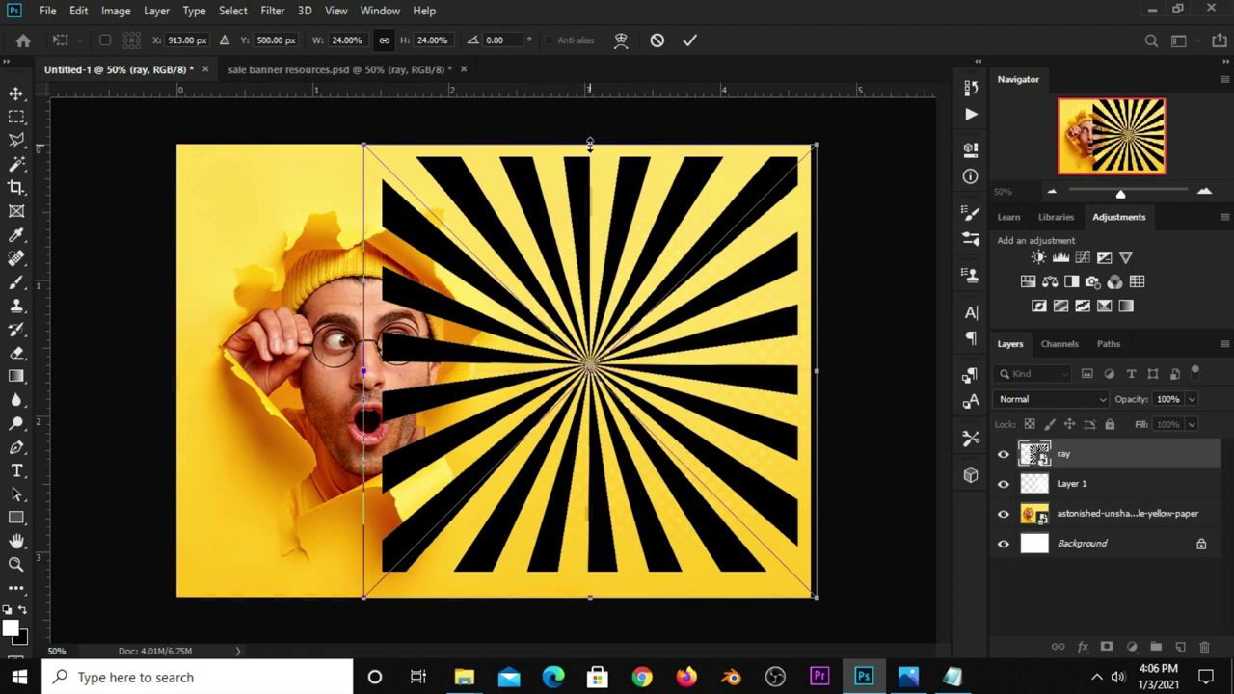
drag(590, 143, 590, 122)
drag(590, 597, 590, 641)
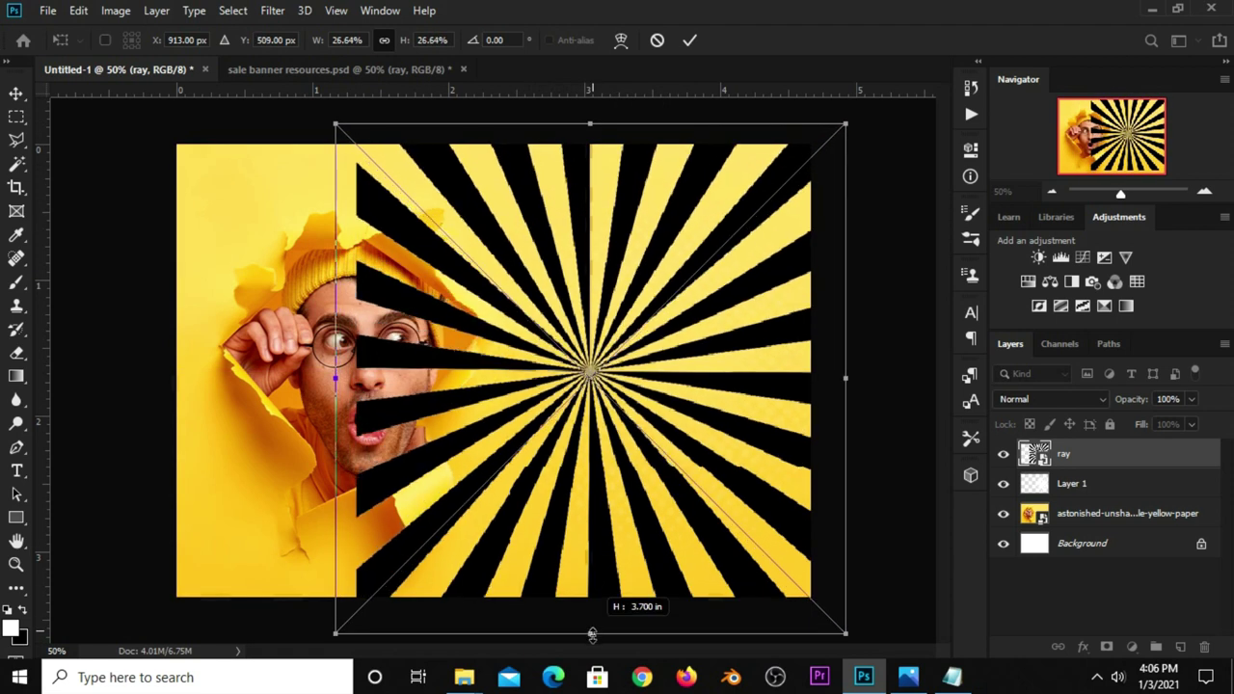
click(686, 43)
key(ctrl)
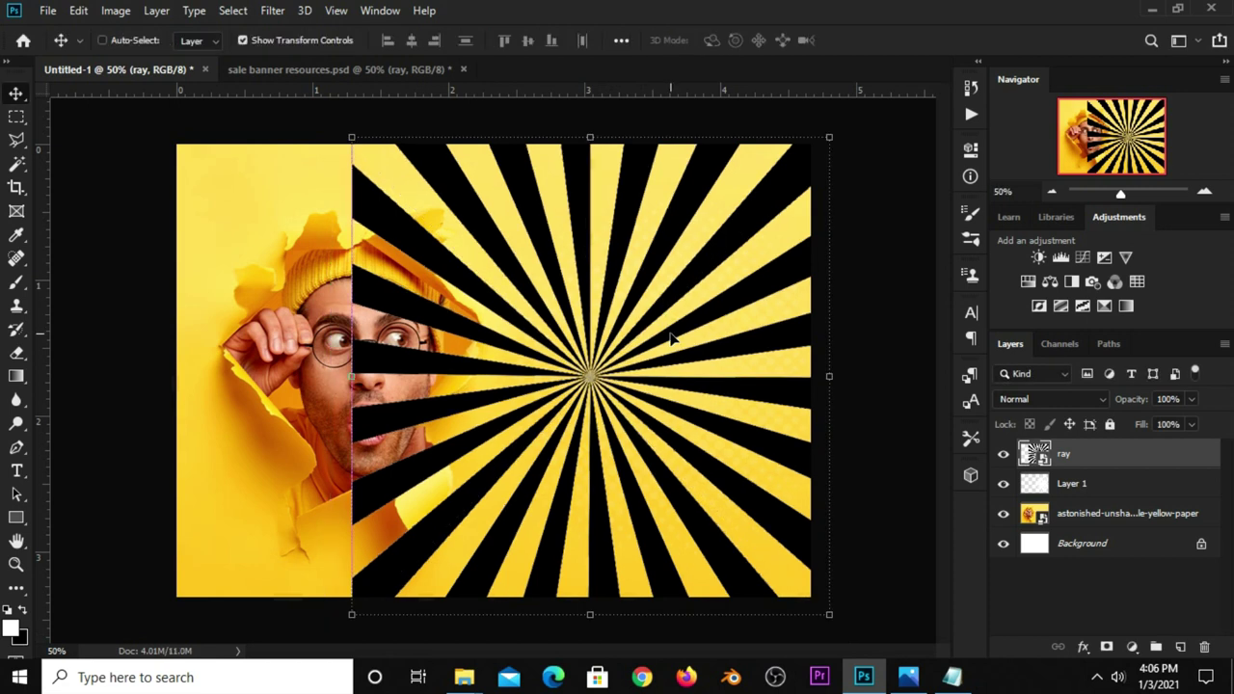
key(ctrl+i)
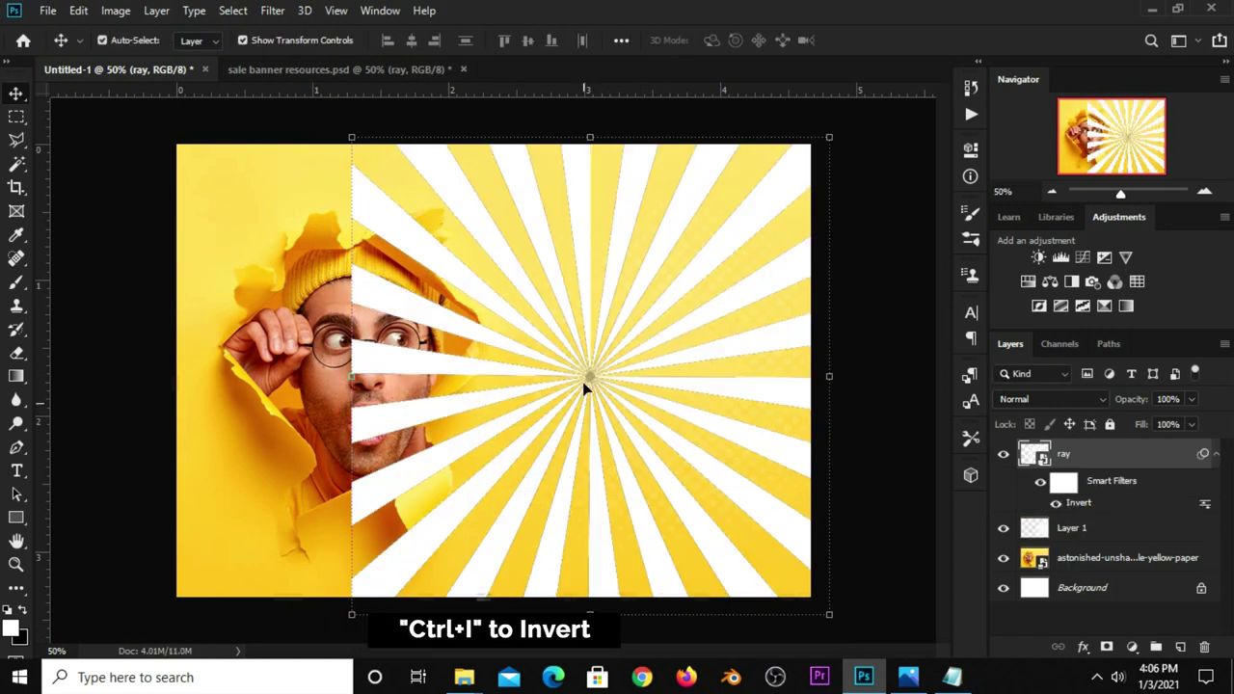
Set the ray layer to Soft Light at 11% opacity, toggling its visibility to compare
click(1050, 399)
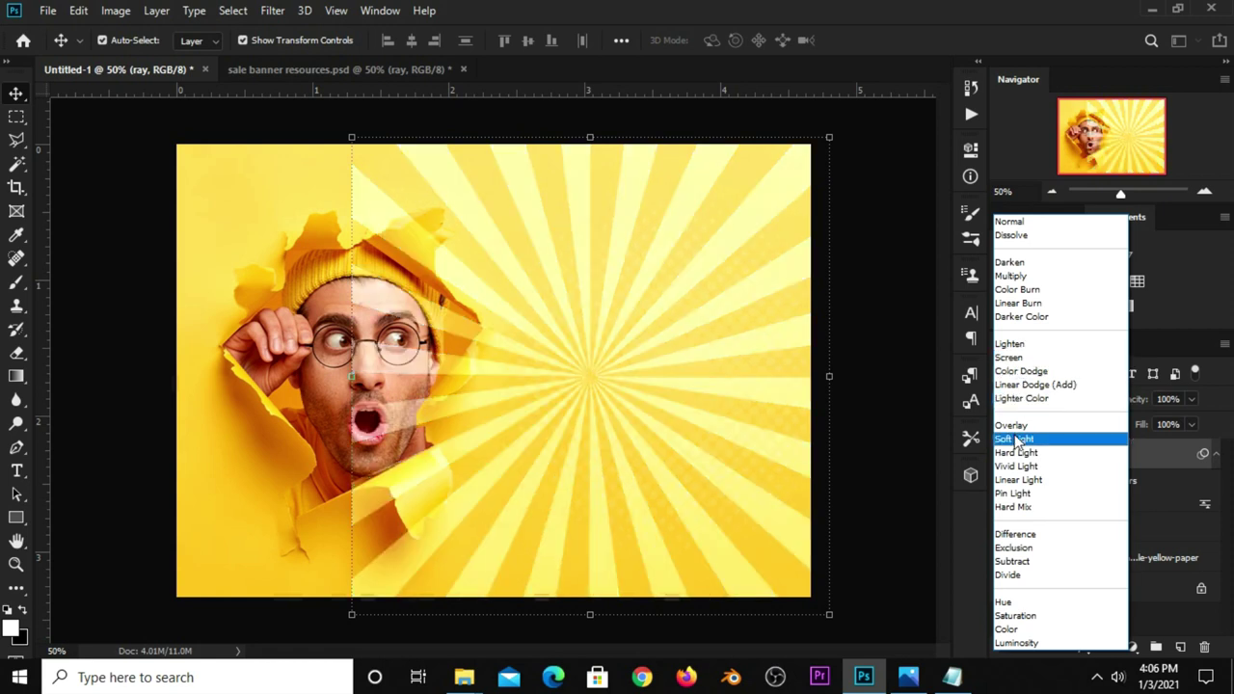
click(1015, 439)
click(1193, 400)
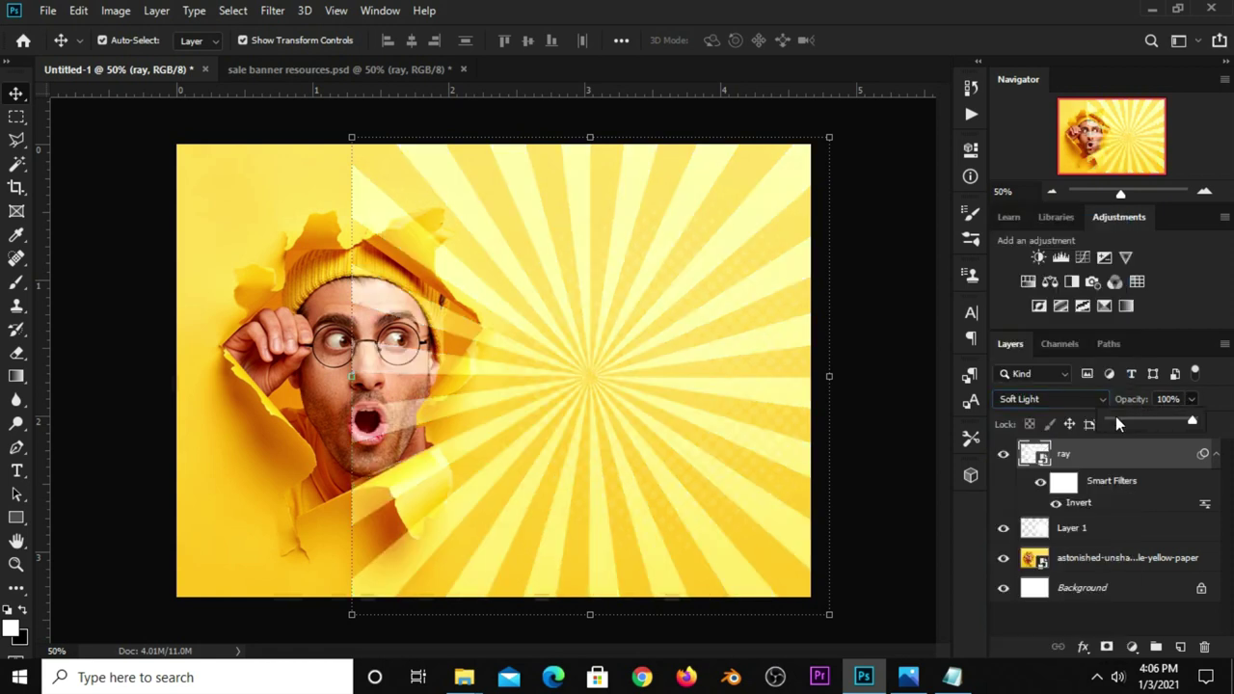
click(1117, 421)
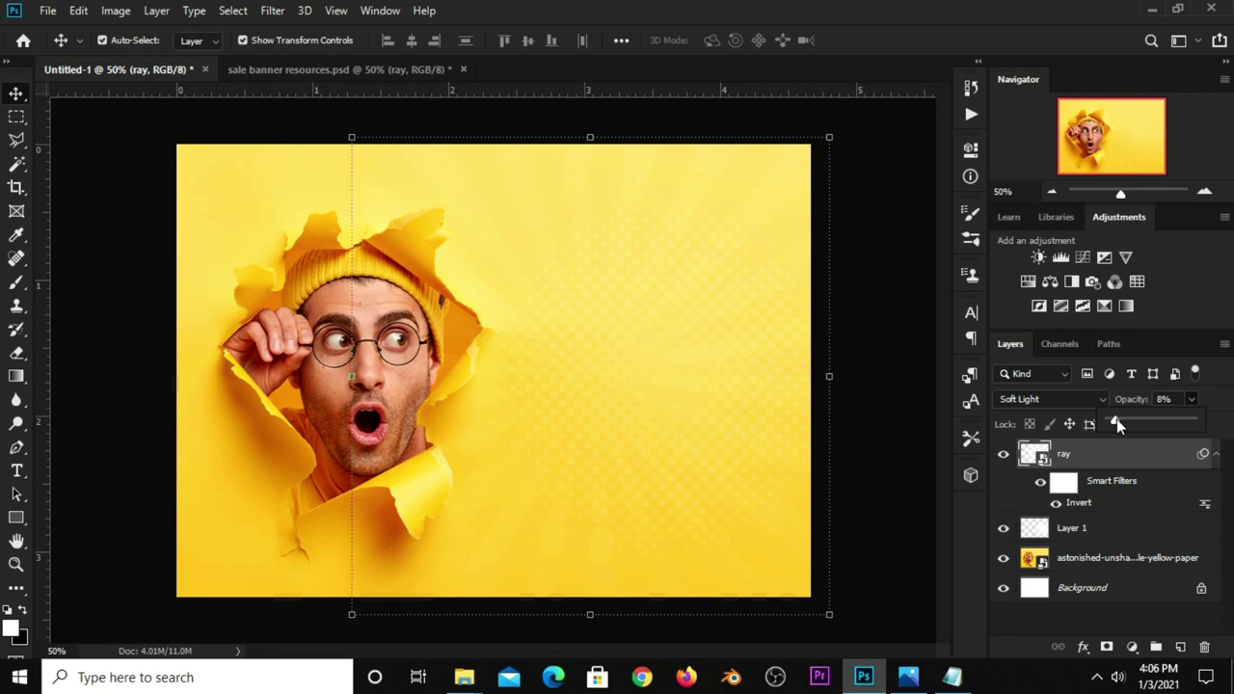
drag(1119, 420, 1122, 417)
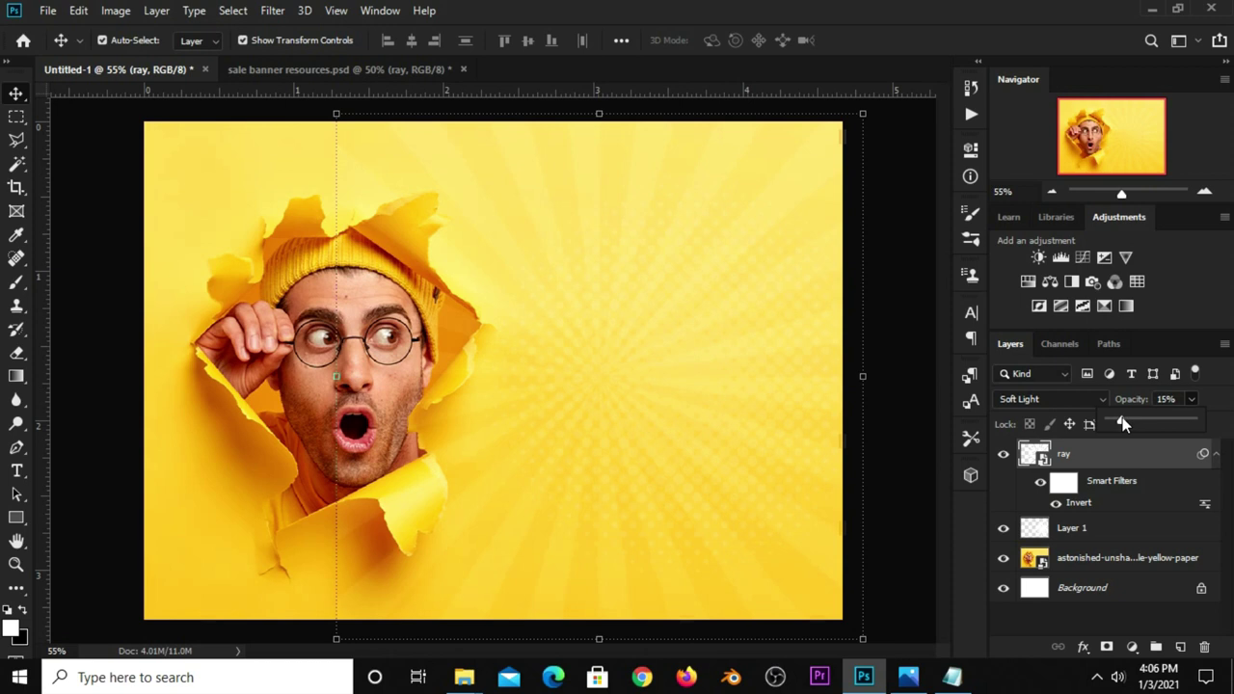
click(1170, 400)
text(11)
key(Return)
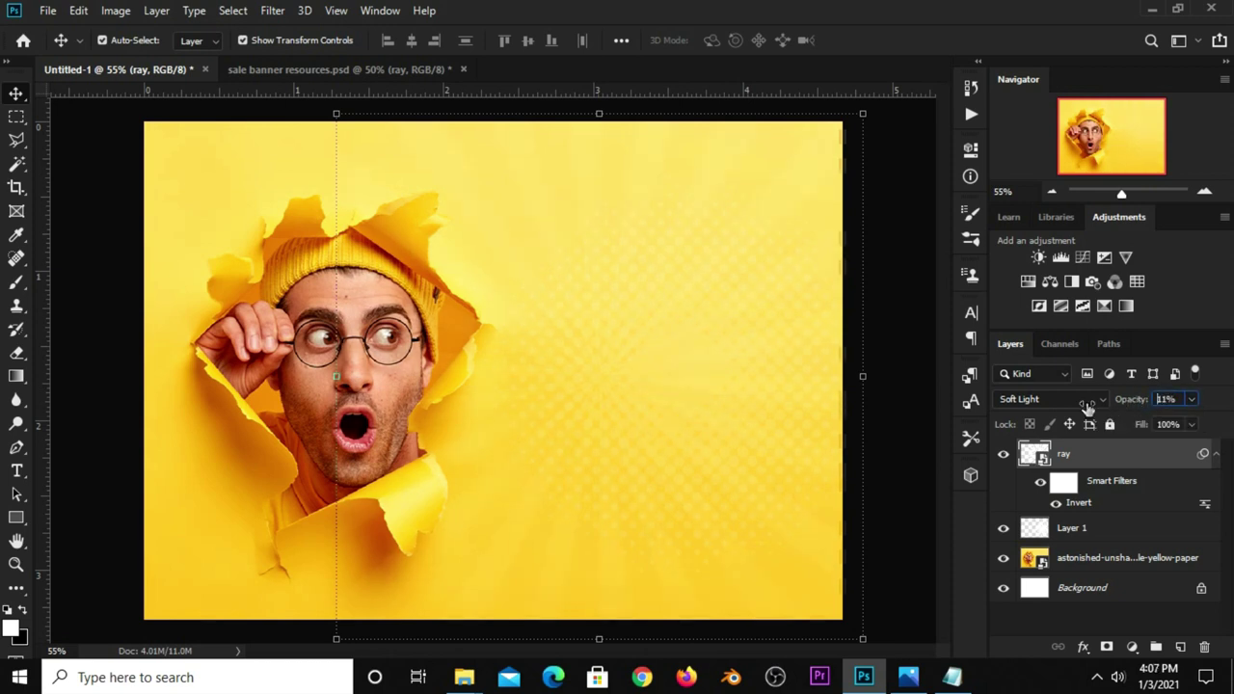
click(918, 395)
click(1004, 454)
click(1003, 456)
click(1103, 456)
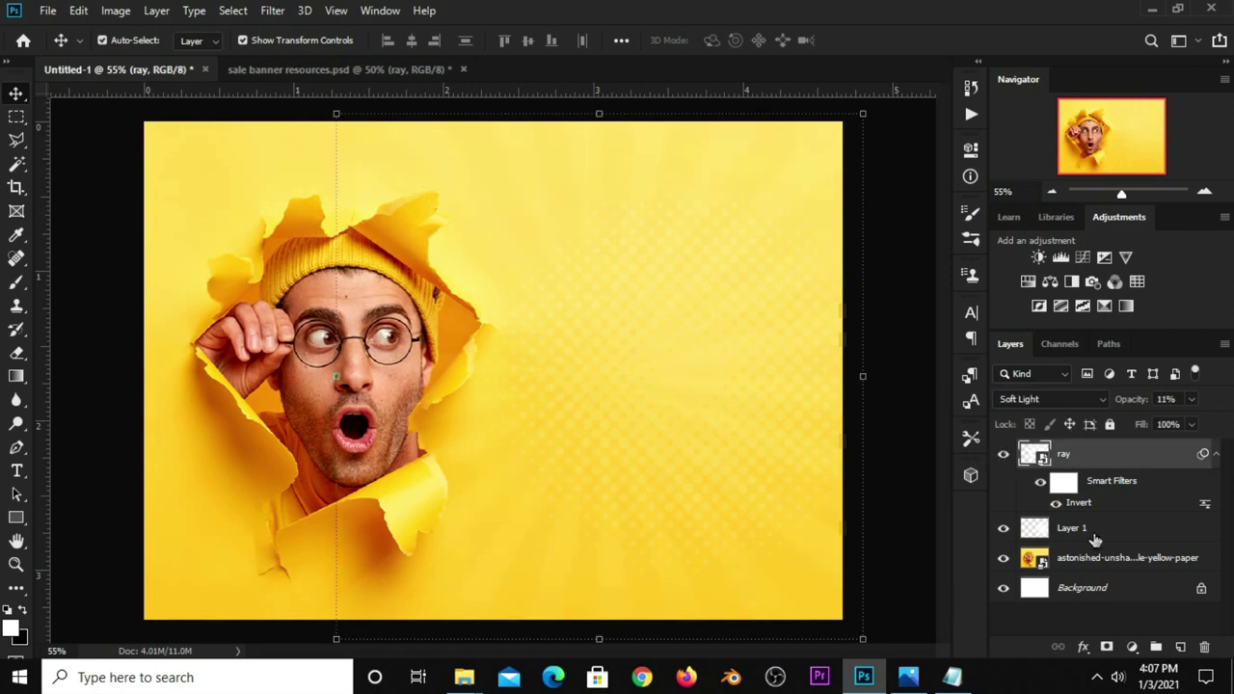
Add a layer mask to the ray layer and pick a smaller soft round brush
click(1106, 647)
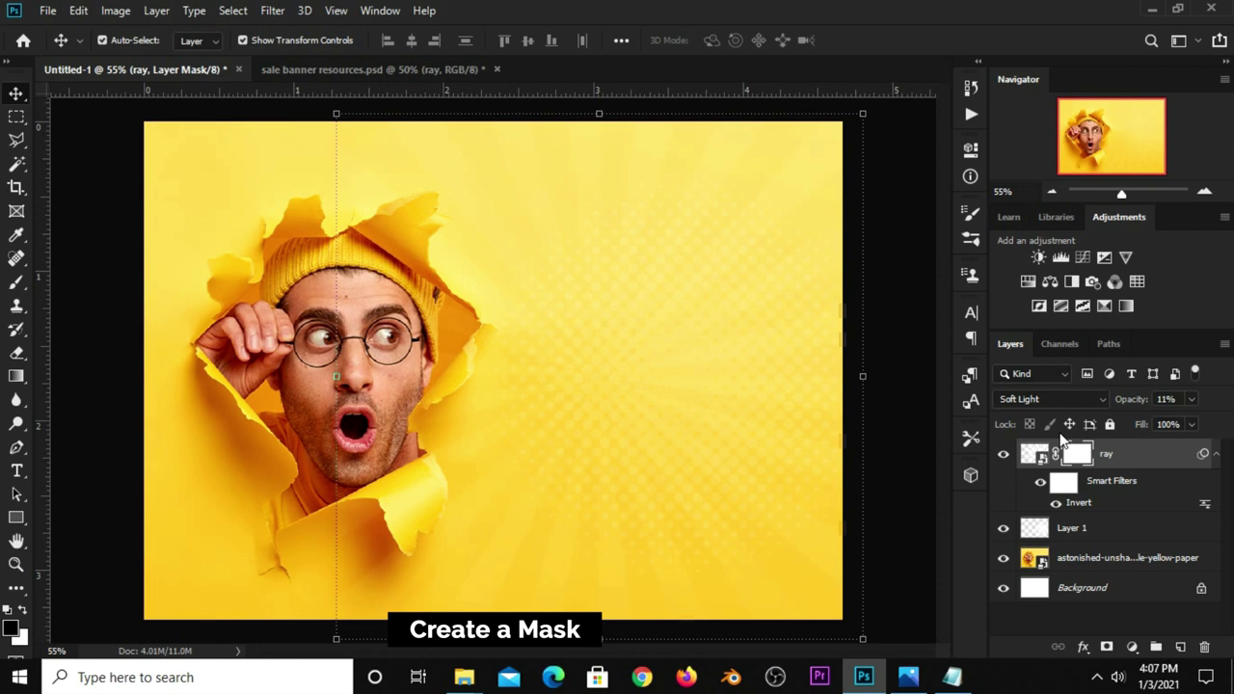
right_click(17, 282)
click(76, 282)
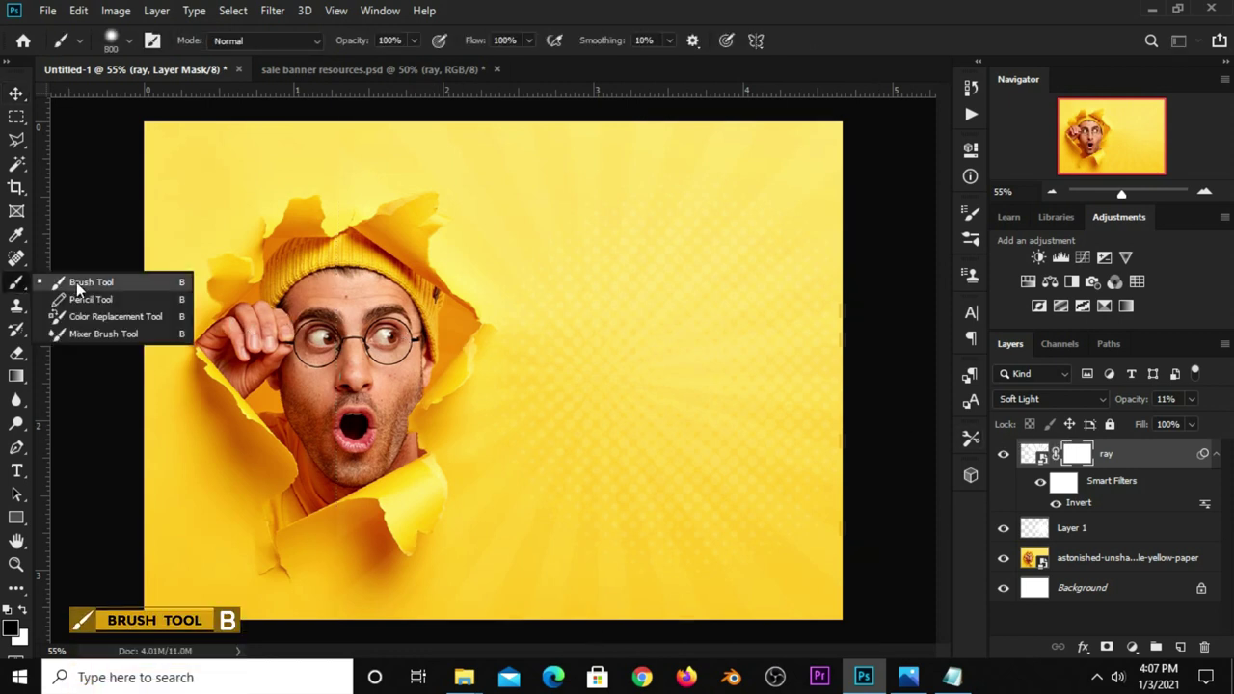
click(109, 40)
click(61, 177)
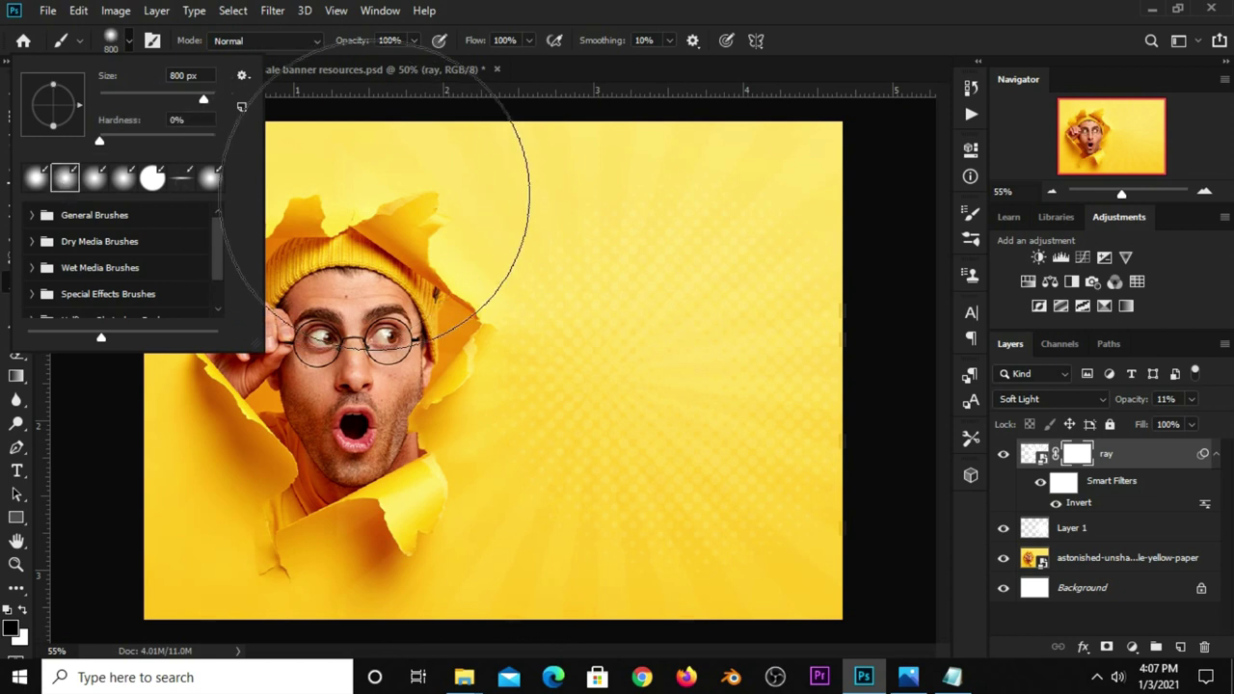
click(550, 270)
key(bracketleft)
key(bracketleft)
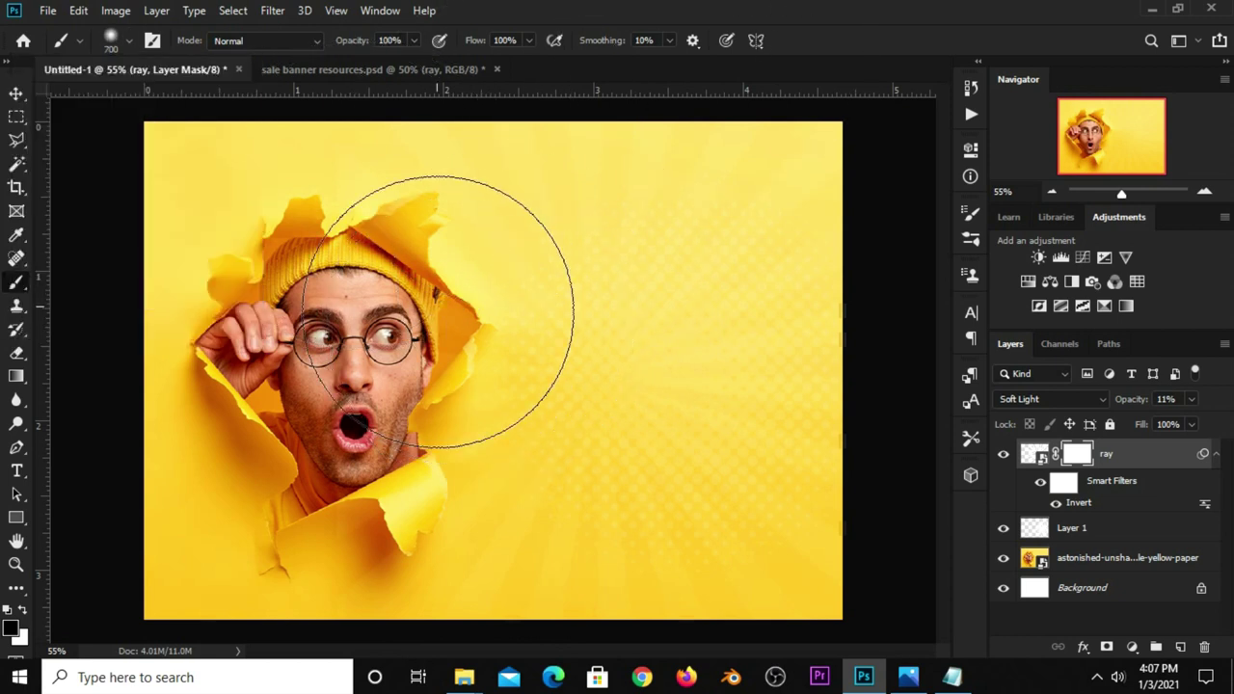
key(bracketleft)
key(bracketleft)
key(bracketleft)
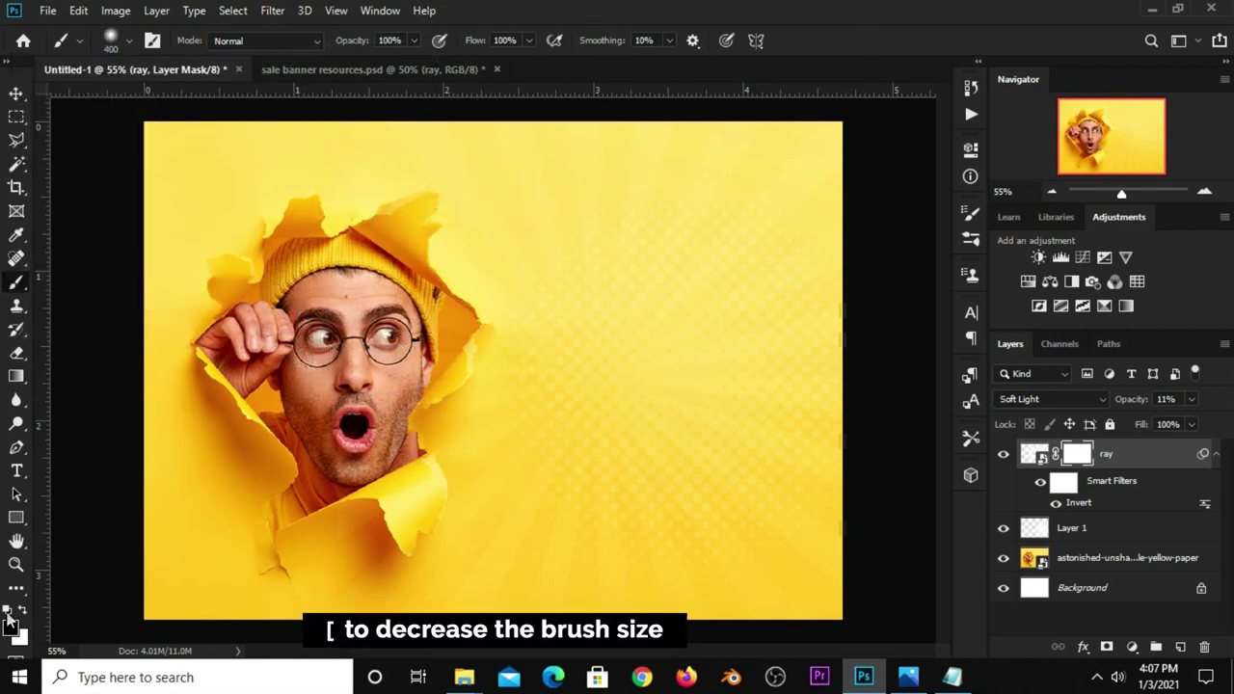
Paint black on the mask with a 300 px brush to fade the top and right rays
click(12, 627)
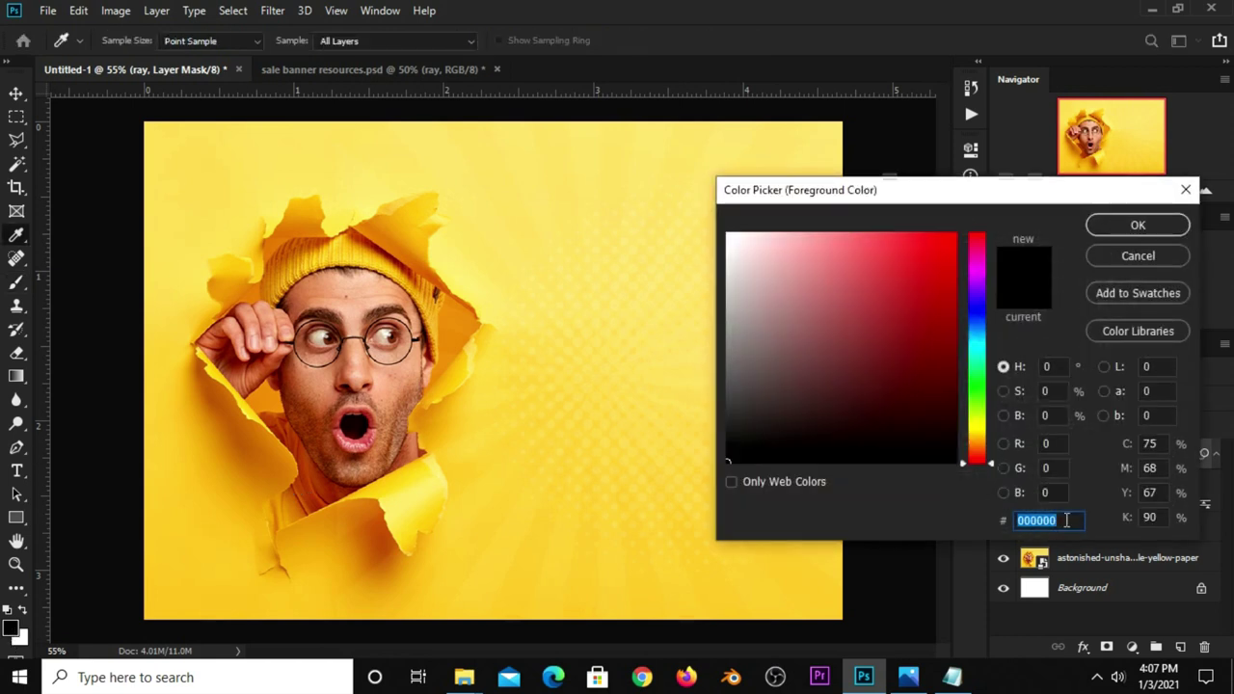
click(1137, 225)
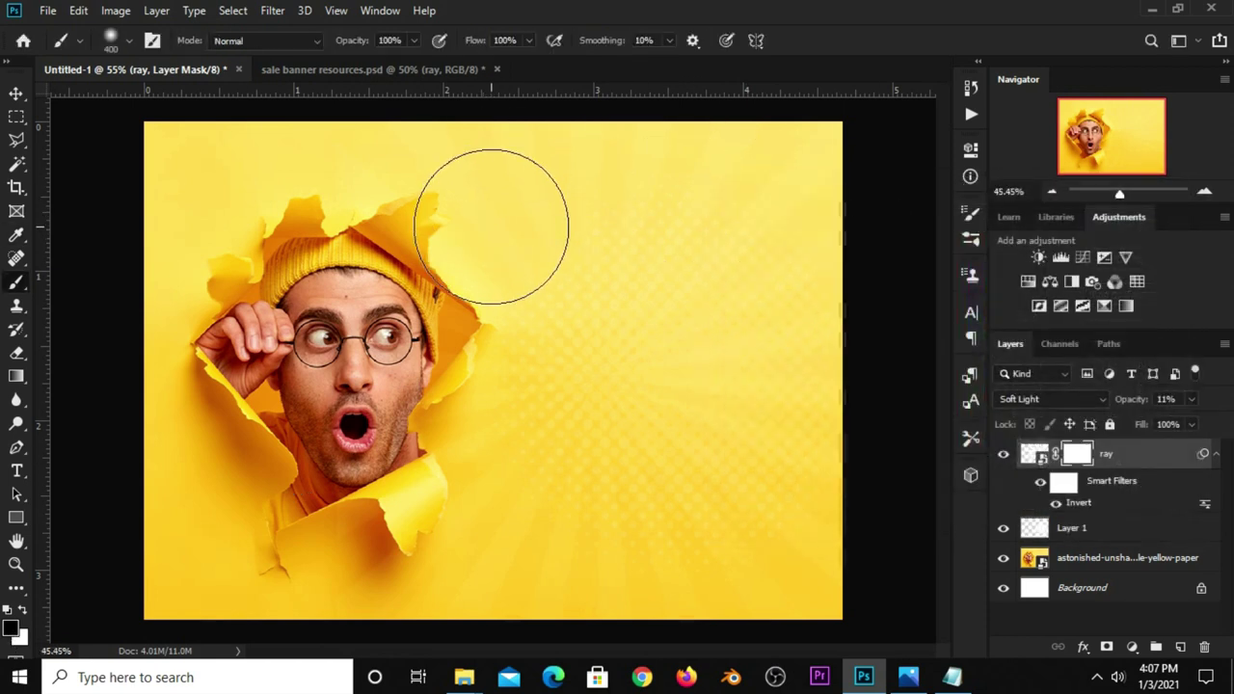
key(bracketright)
key(bracketright)
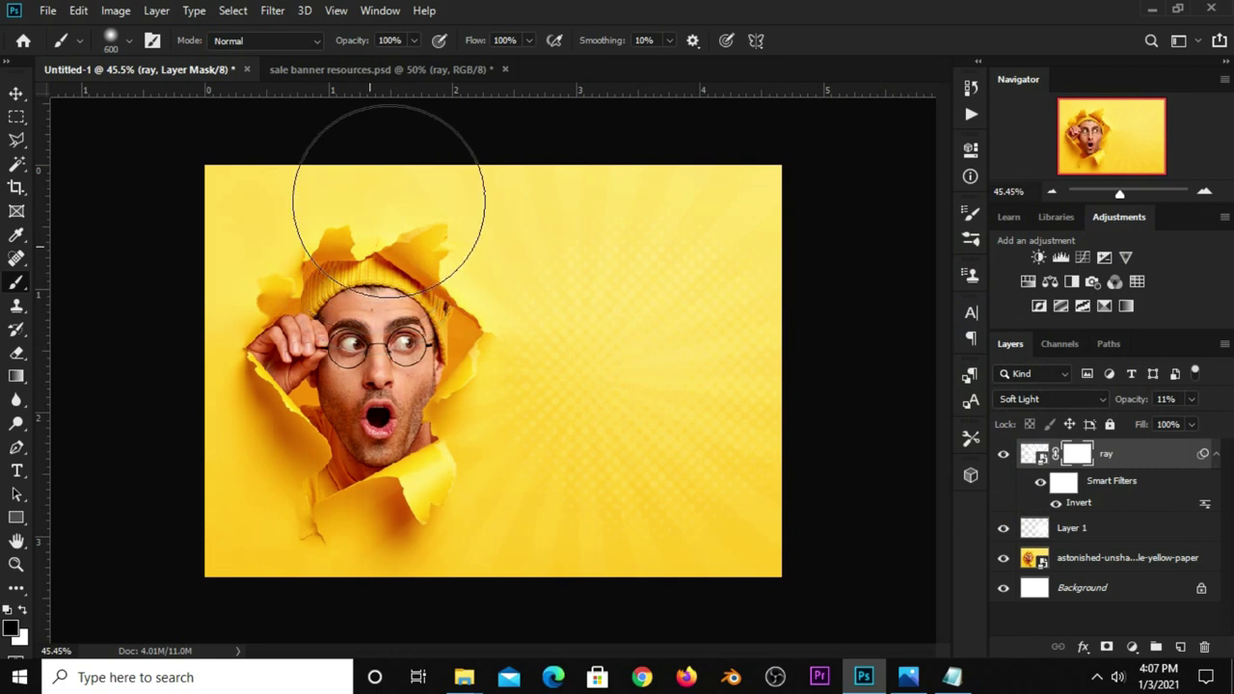
key(bracketleft)
key(bracketleft)
key(bracketleft)
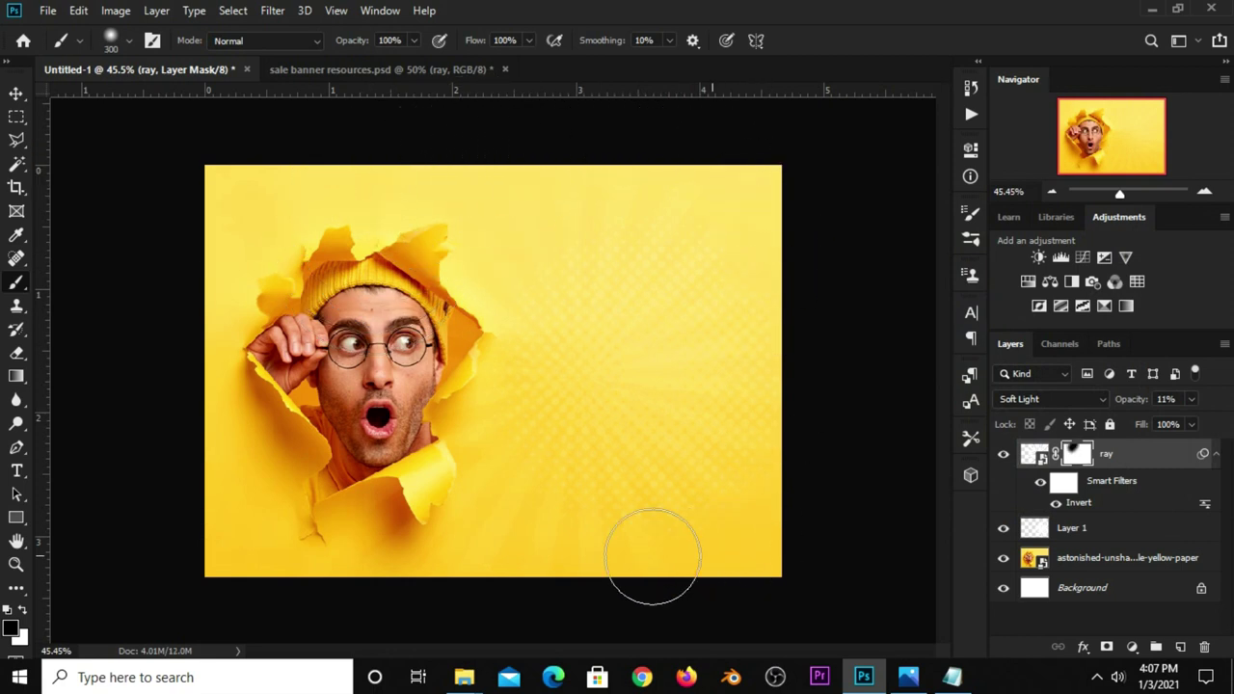
mouse_move(505, 156)
mouse_down()
mouse_move(630, 157)
mouse_move(736, 257)
mouse_move(758, 454)
mouse_up()
click(15, 94)
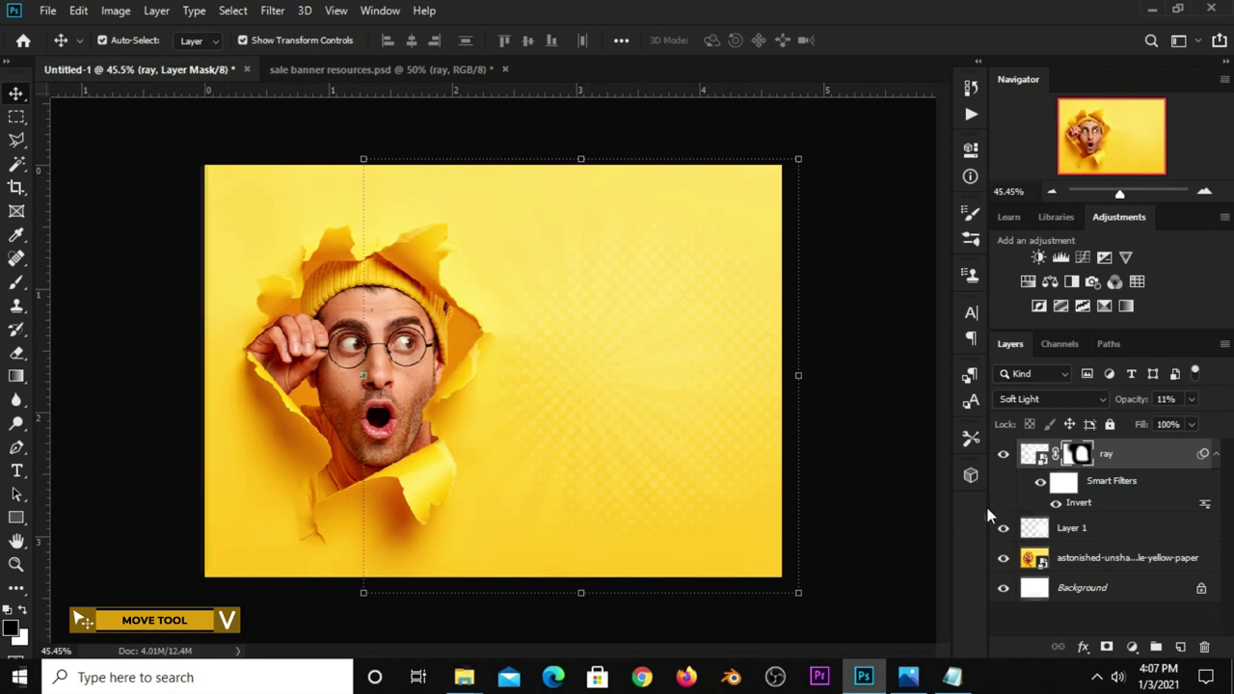
click(1003, 454)
click(1005, 456)
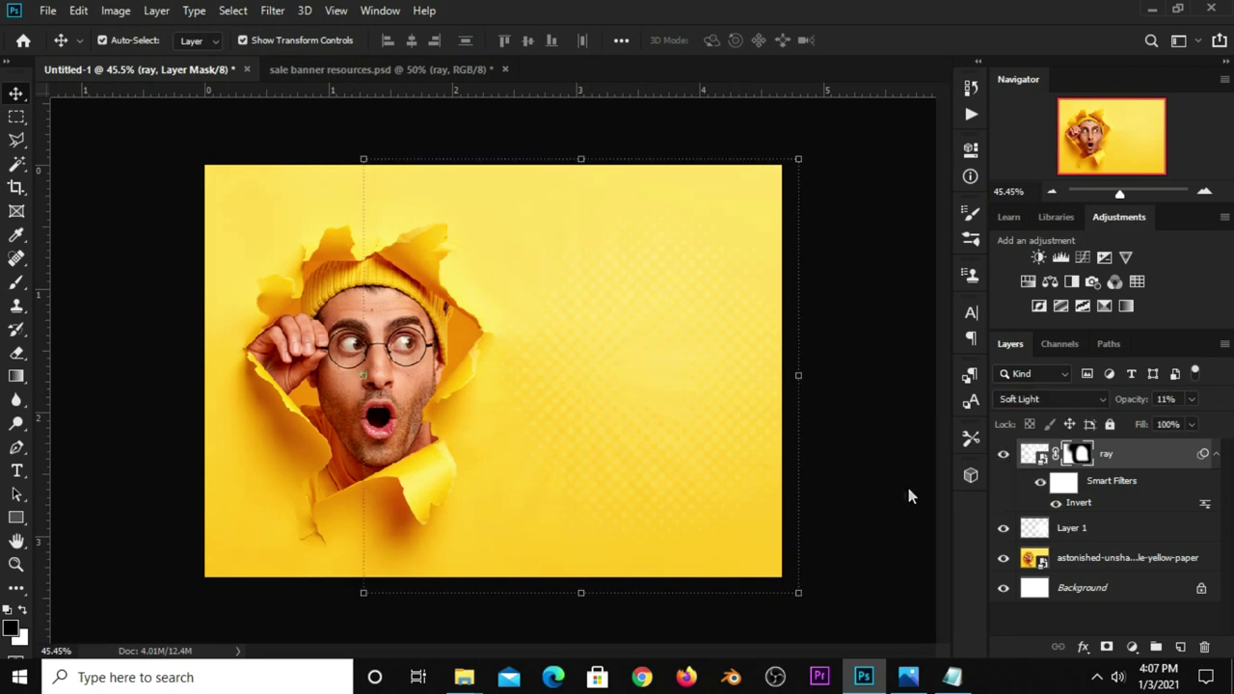
Scale the ray layer up to about 120% with Free Transform
click(588, 592)
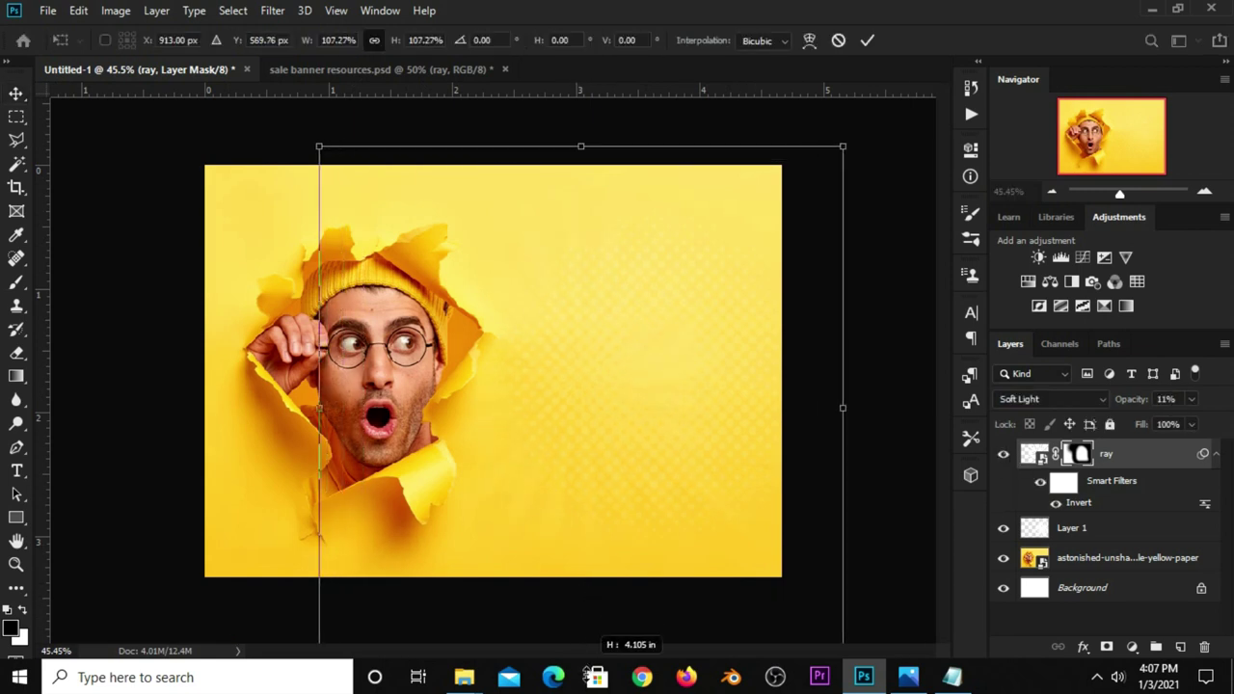
drag(580, 620, 579, 666)
drag(844, 146, 885, 105)
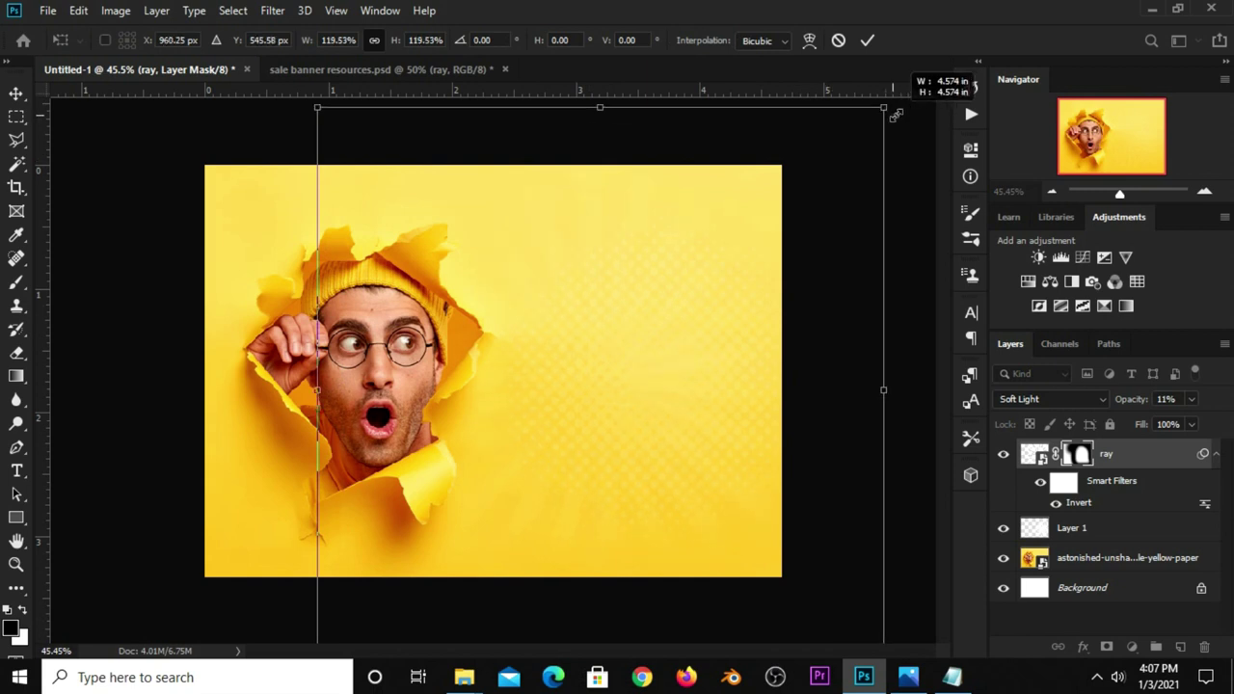
click(868, 40)
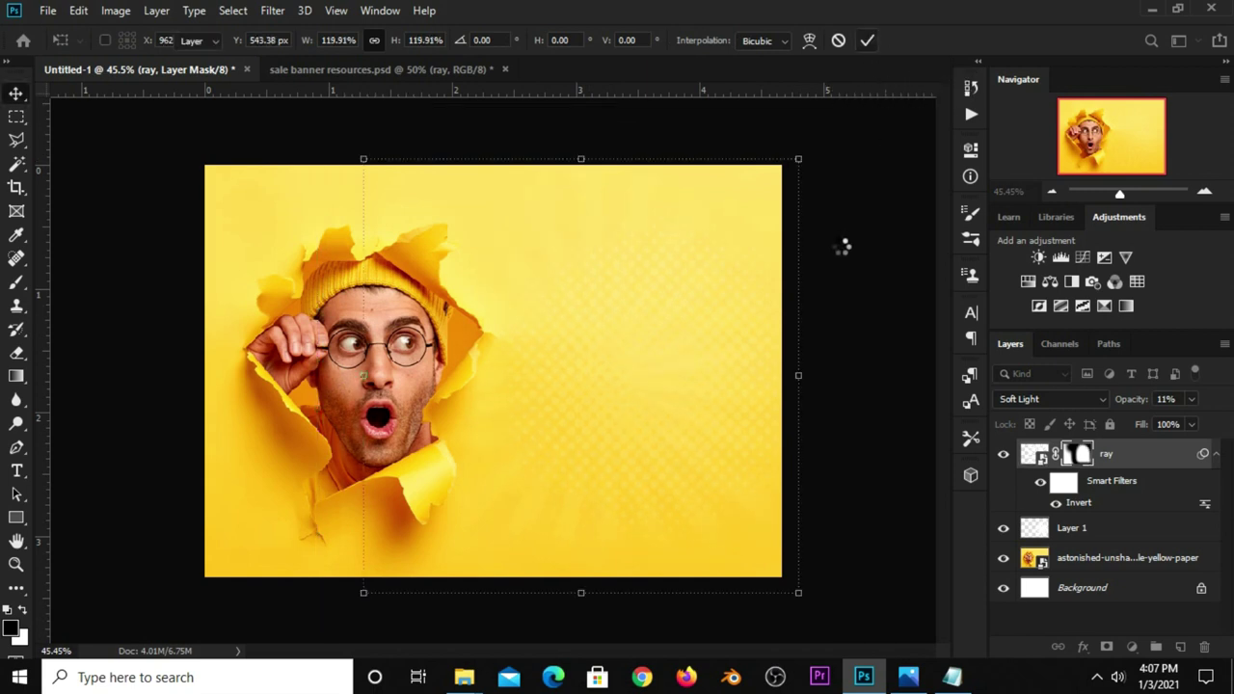
click(834, 267)
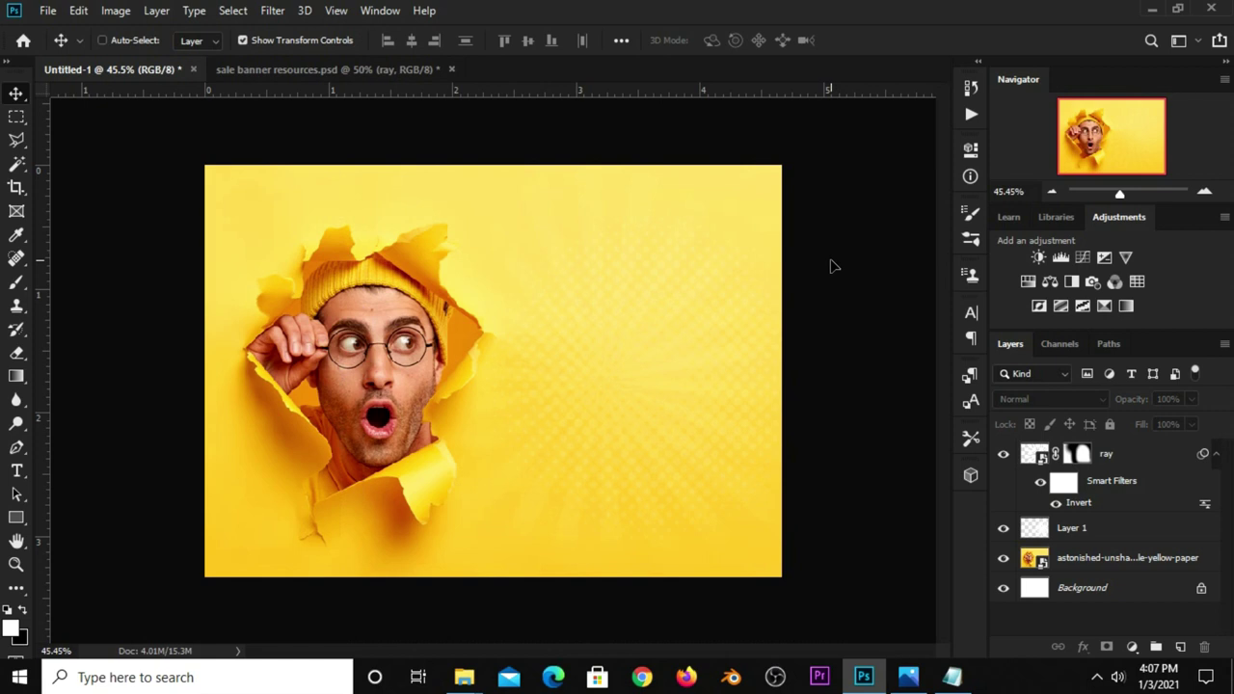
key(ctrl+plus)
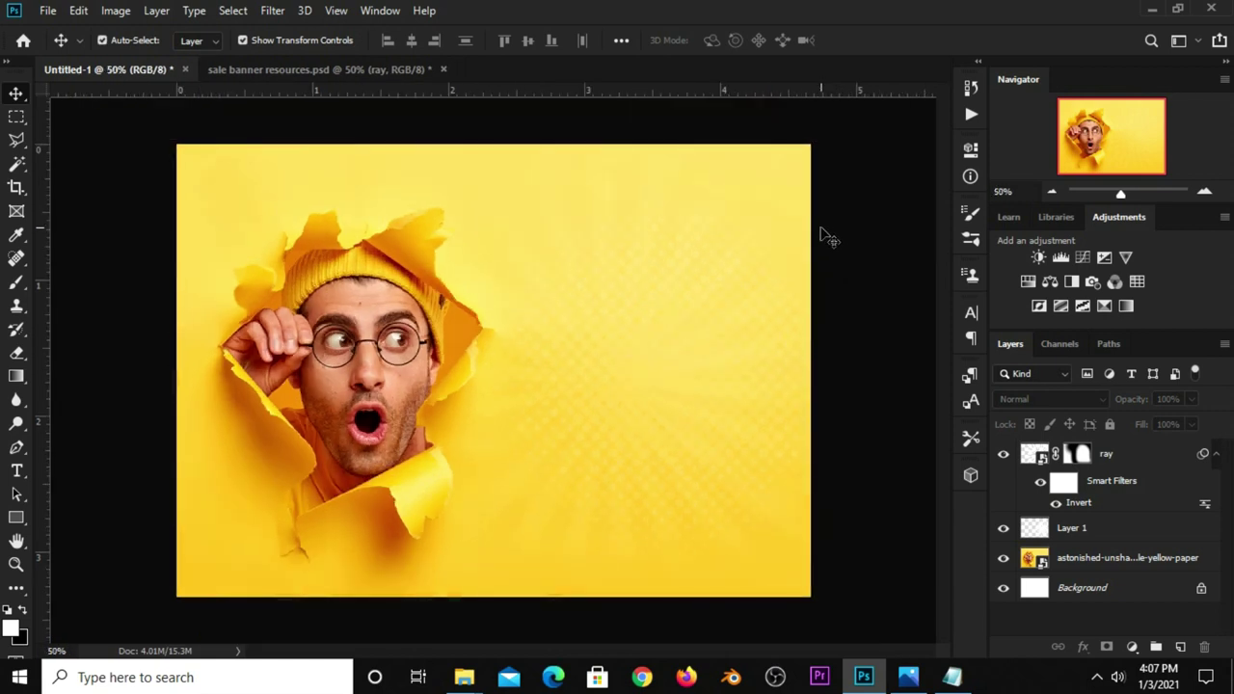
Add an Exposure adjustment layer with gamma correction raised to 1.19
click(1130, 651)
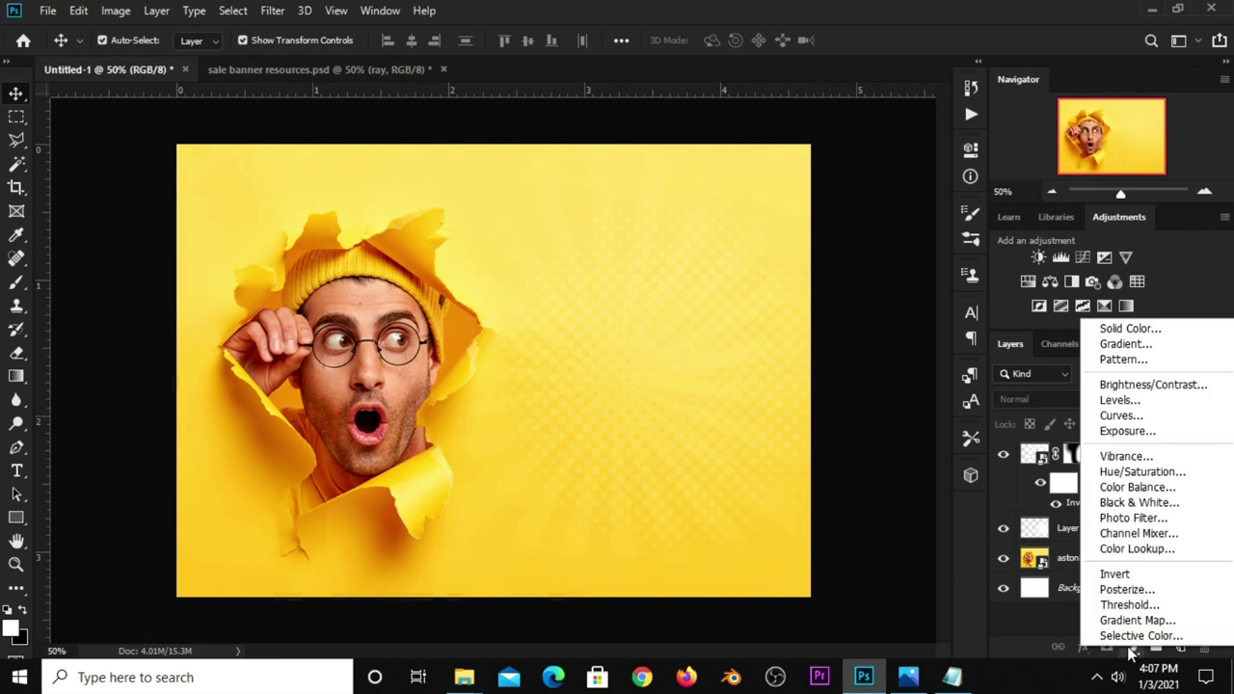
click(1127, 431)
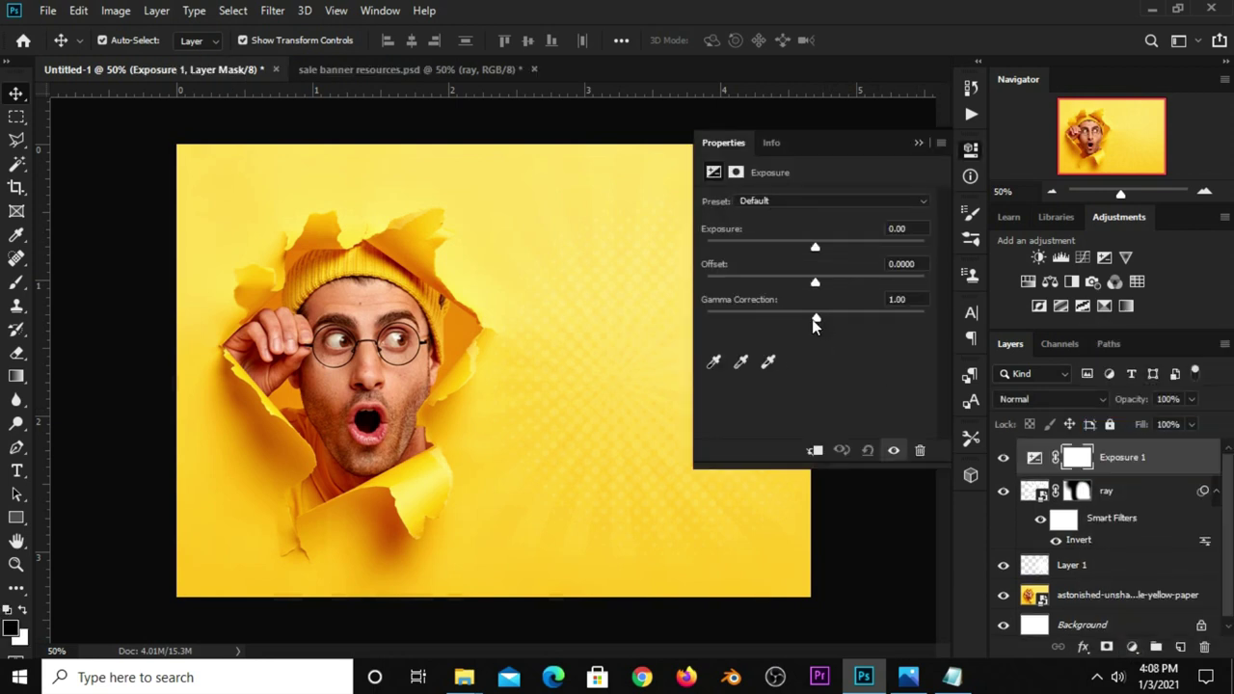
drag(815, 319, 803, 319)
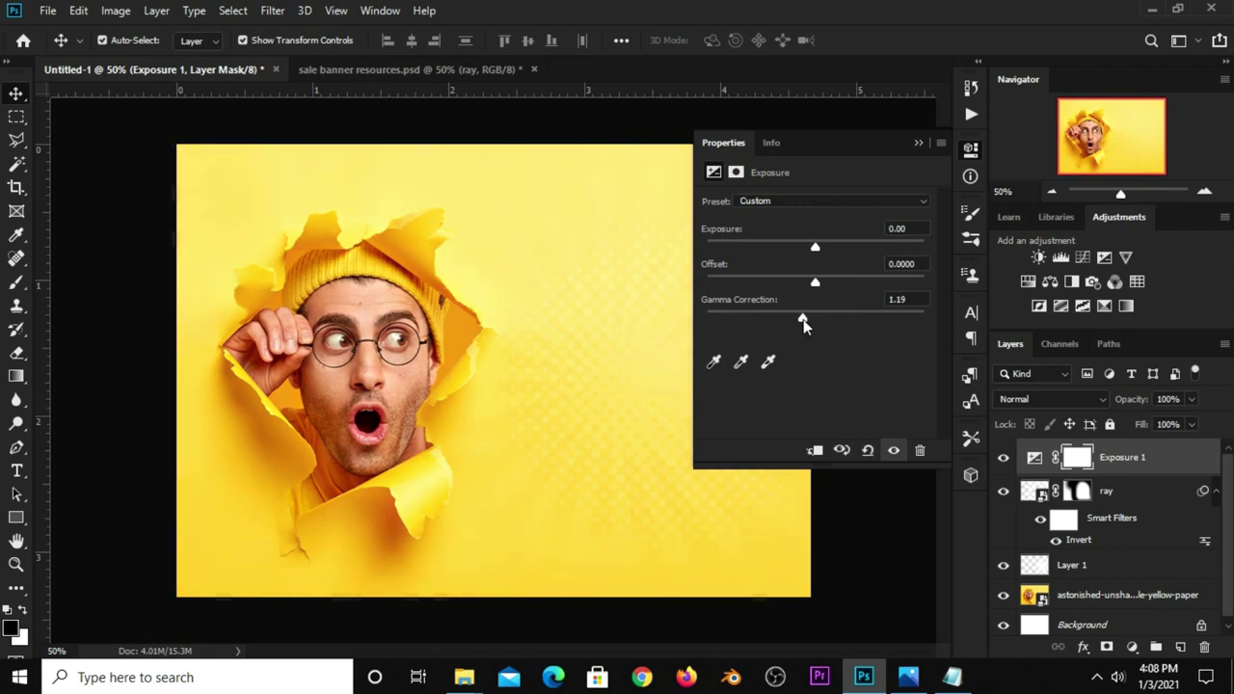
click(919, 143)
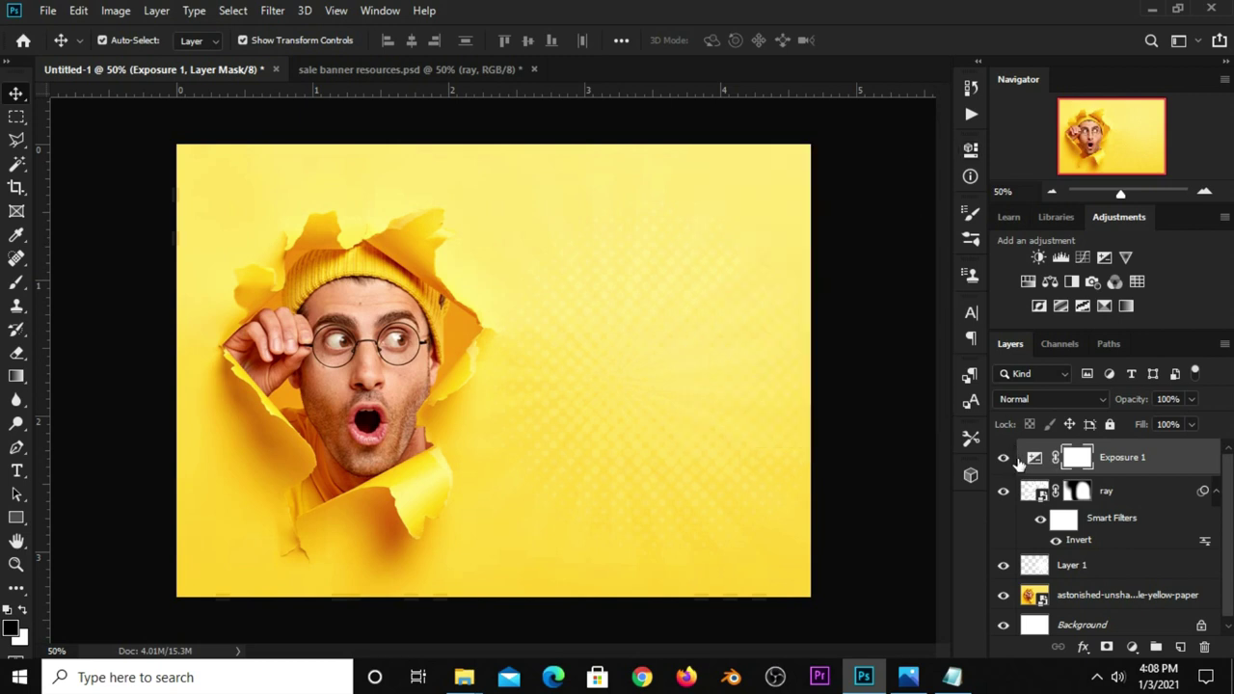
Delete the Exposure 1 adjustment layer
click(1002, 457)
click(1003, 457)
click(1035, 457)
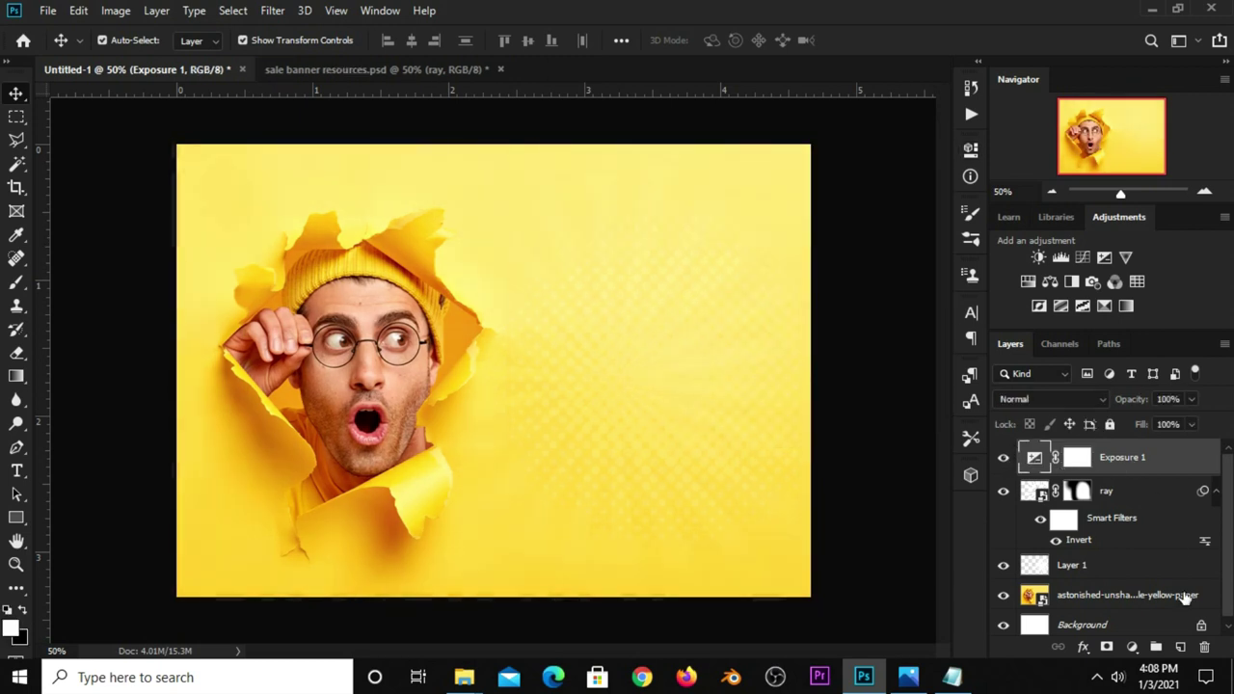
click(1203, 647)
click(531, 262)
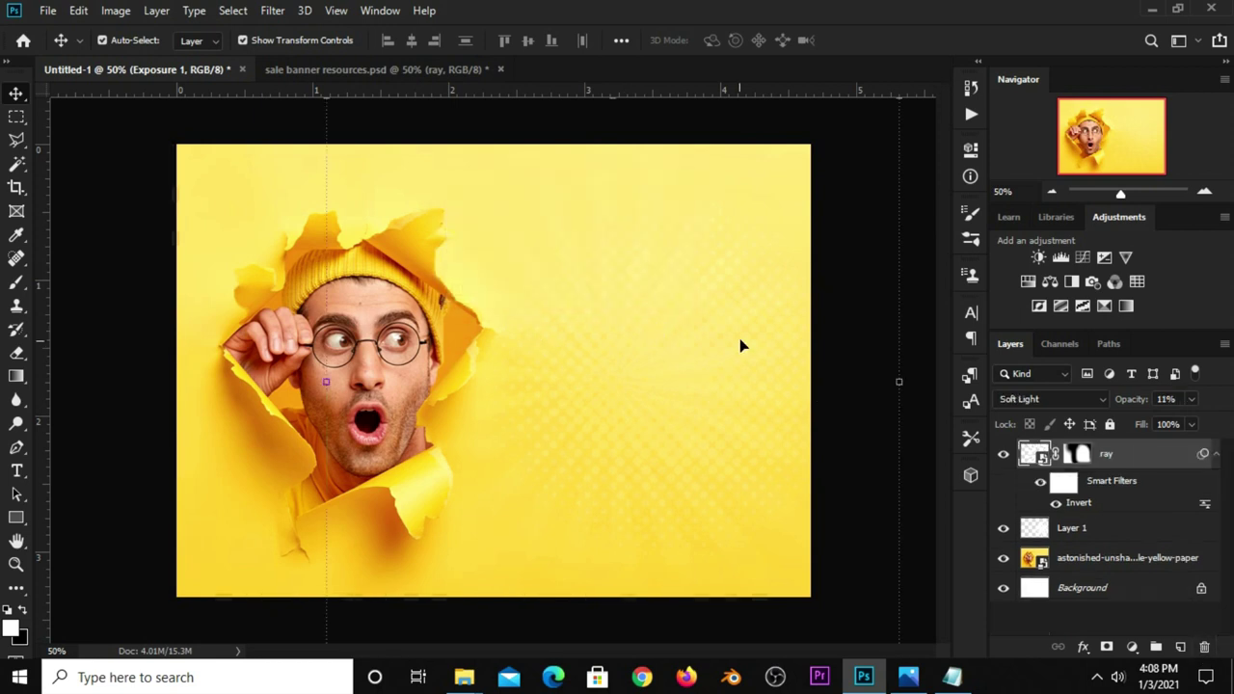
Add a Curves 1 adjustment pulling the curve down to darken the banner, then bring up the notes
click(1132, 647)
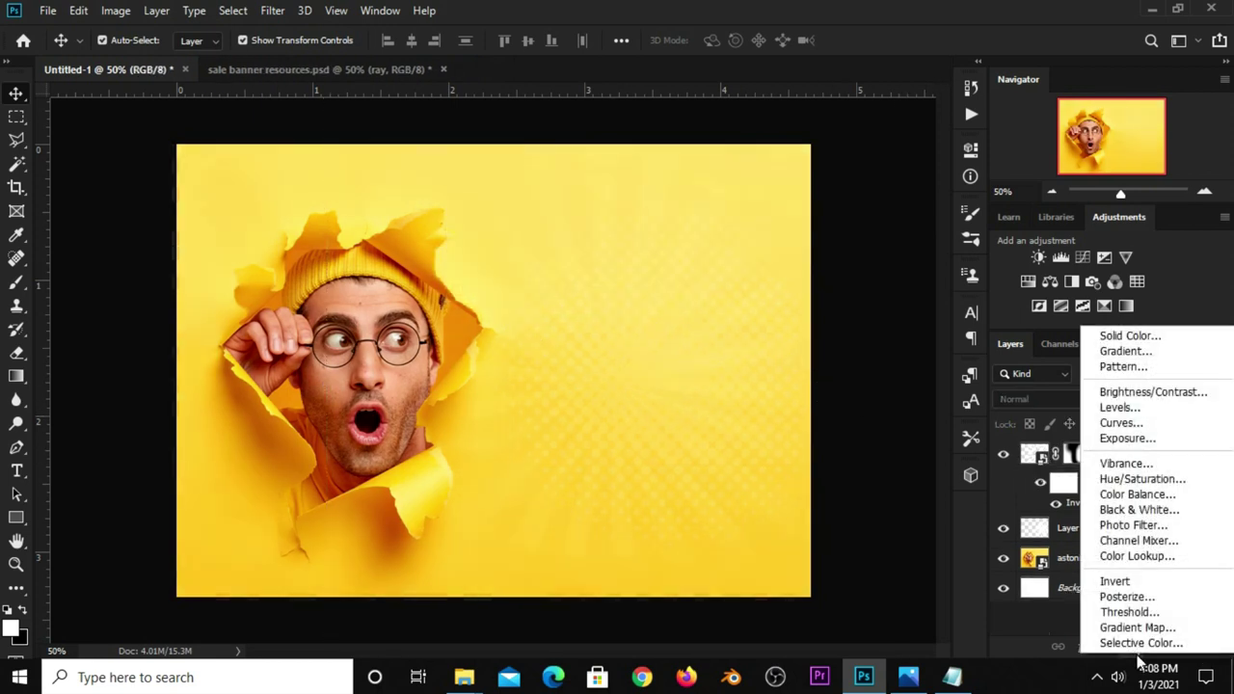
click(1118, 423)
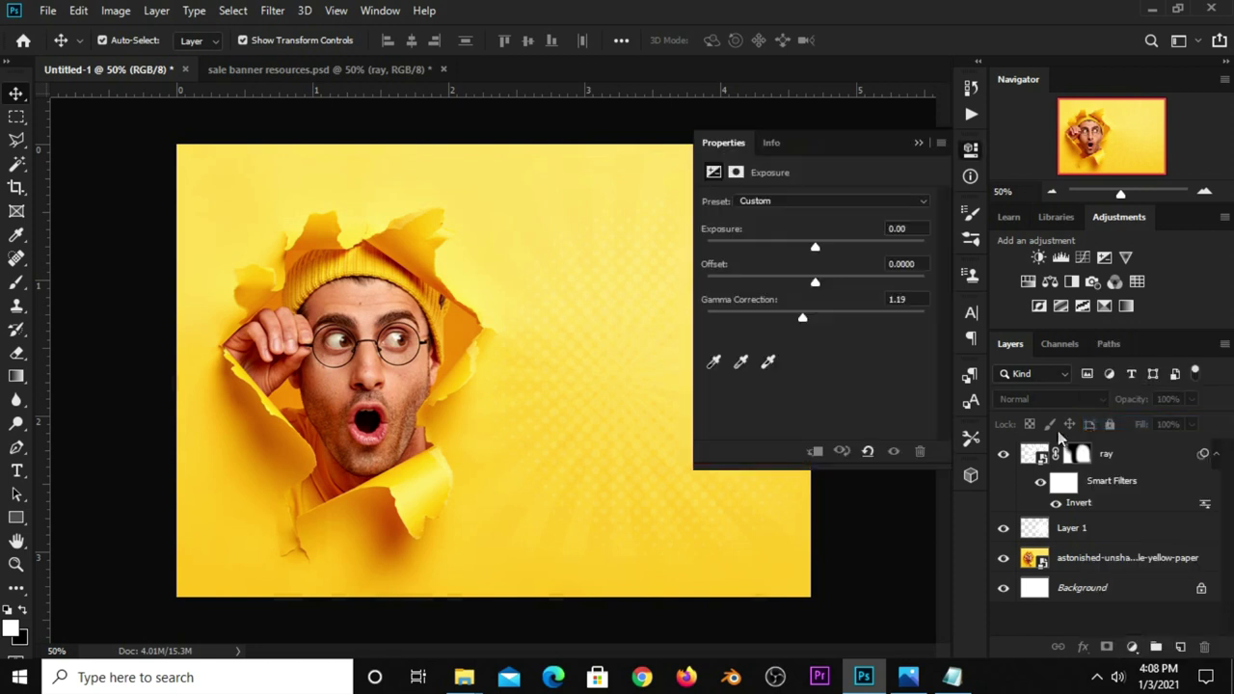
drag(813, 356, 820, 363)
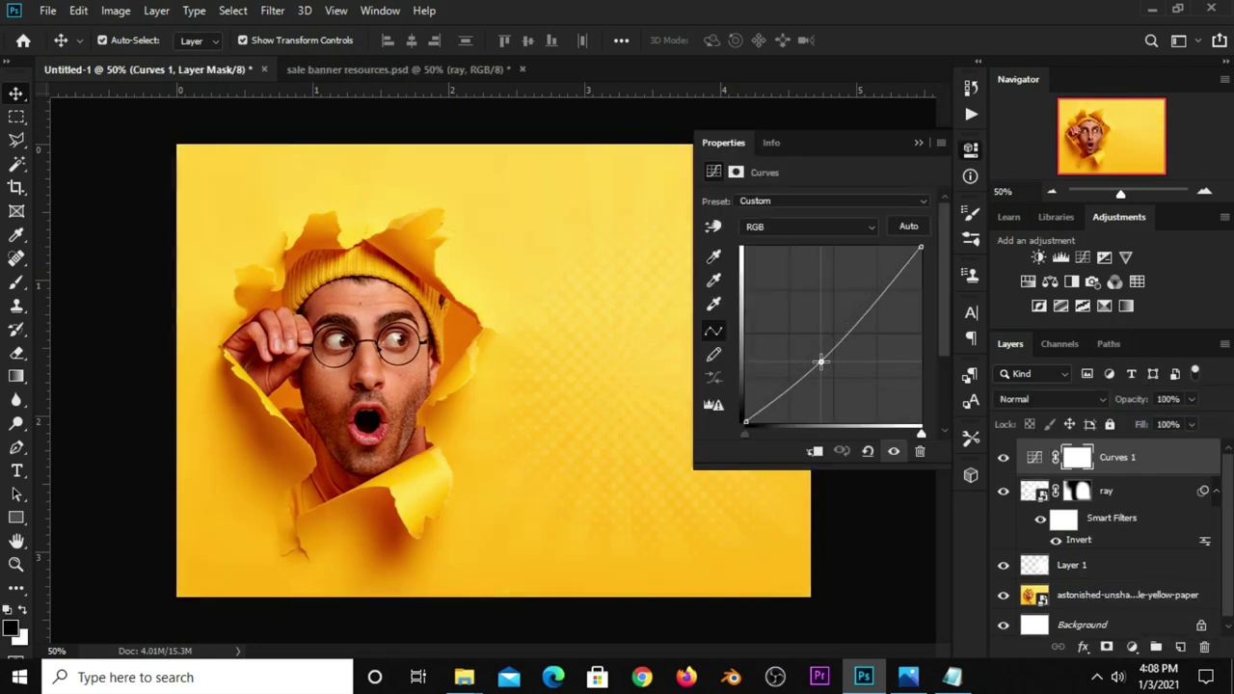
click(915, 144)
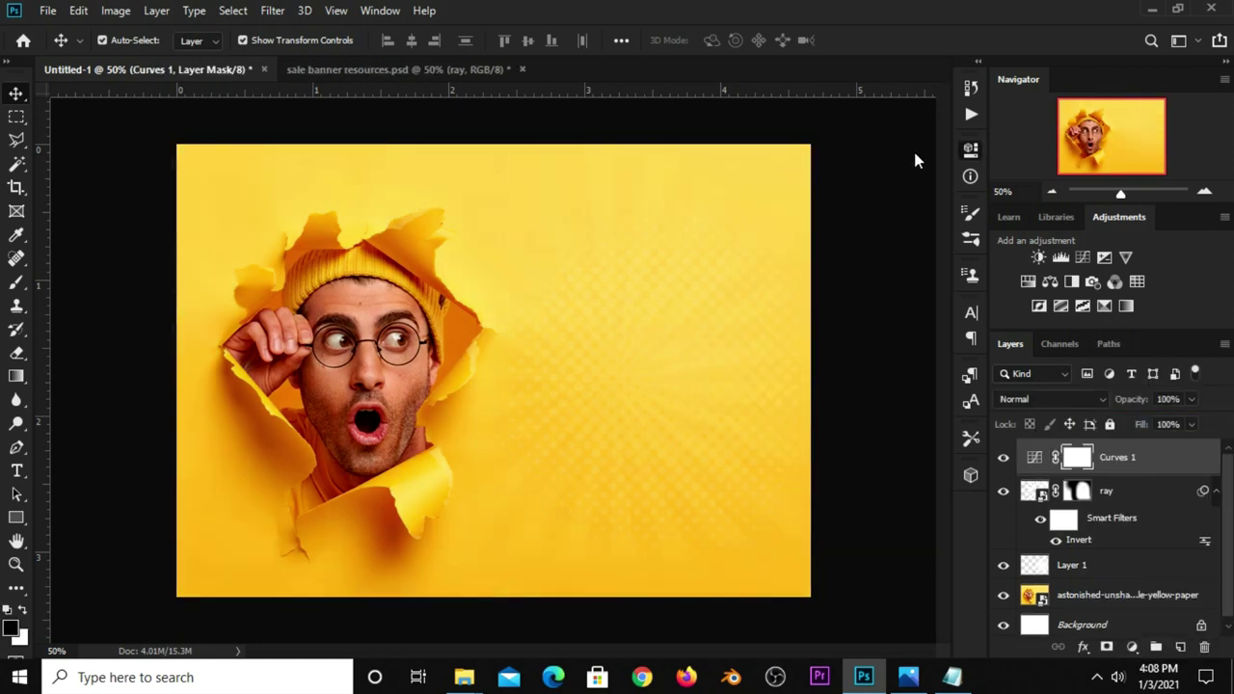
click(1005, 457)
click(1004, 457)
click(897, 415)
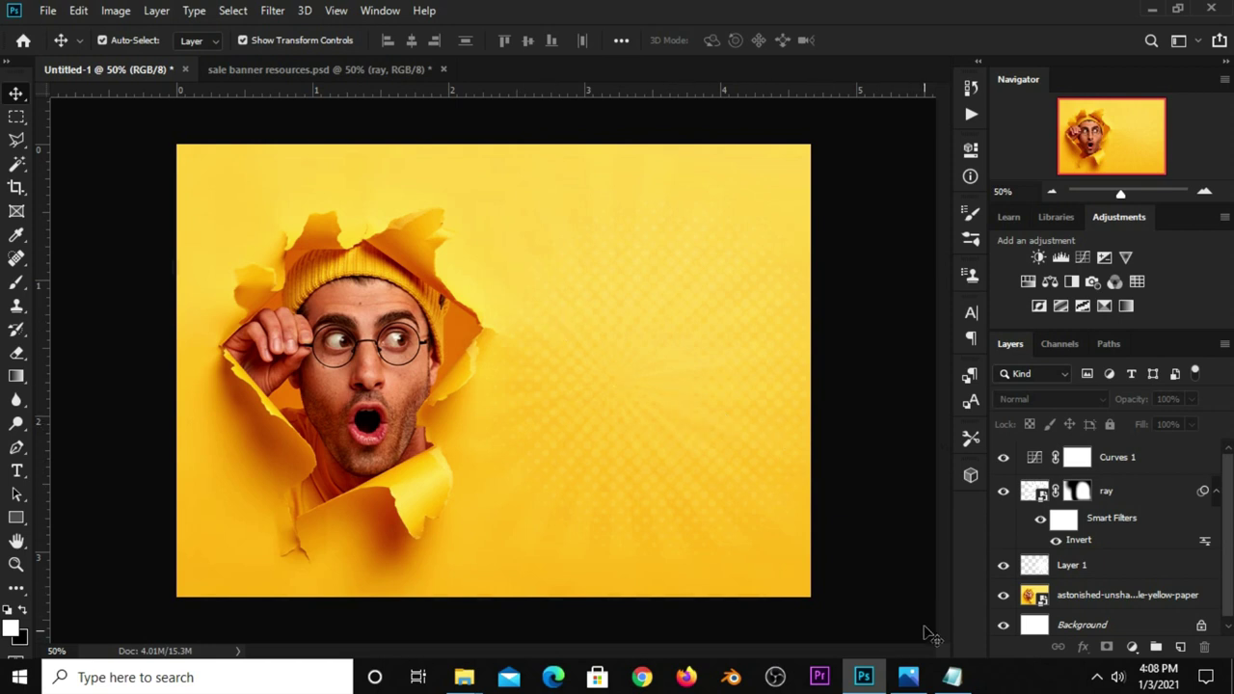
click(952, 677)
Copy 'logo here' from the notes and add it as a text layer on the banner
drag(675, 321, 625, 279)
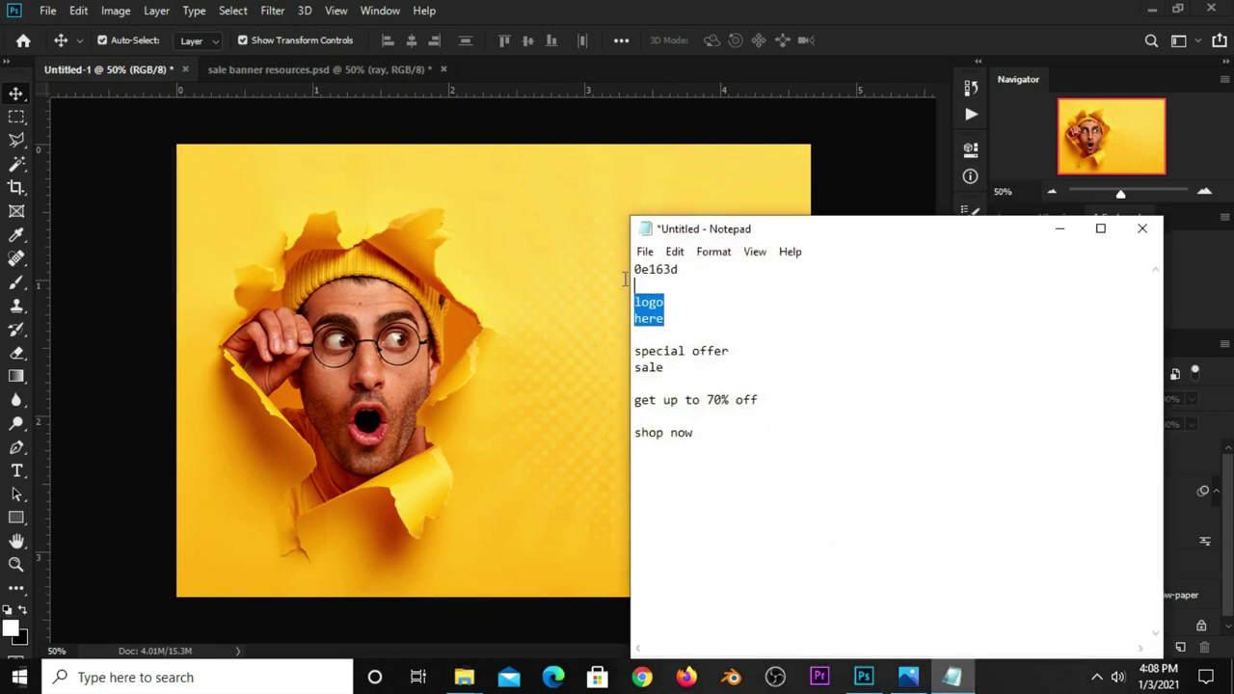
right_click(641, 304)
click(689, 358)
click(817, 169)
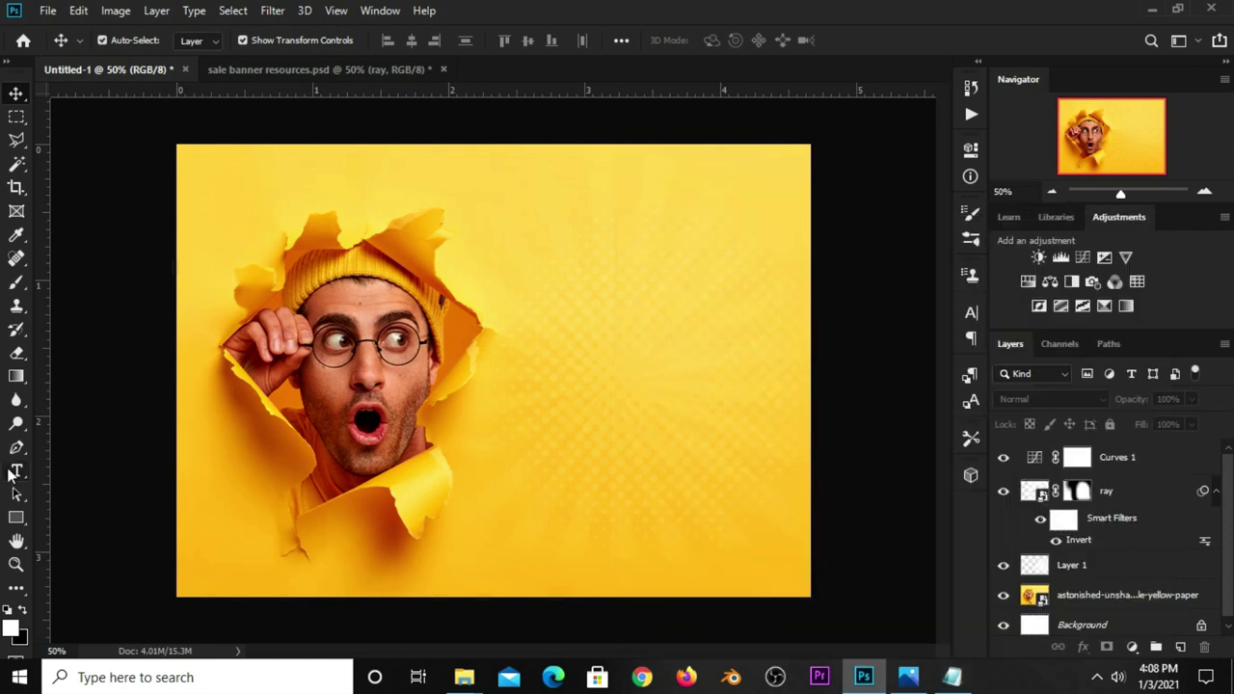
drag(16, 471, 87, 472)
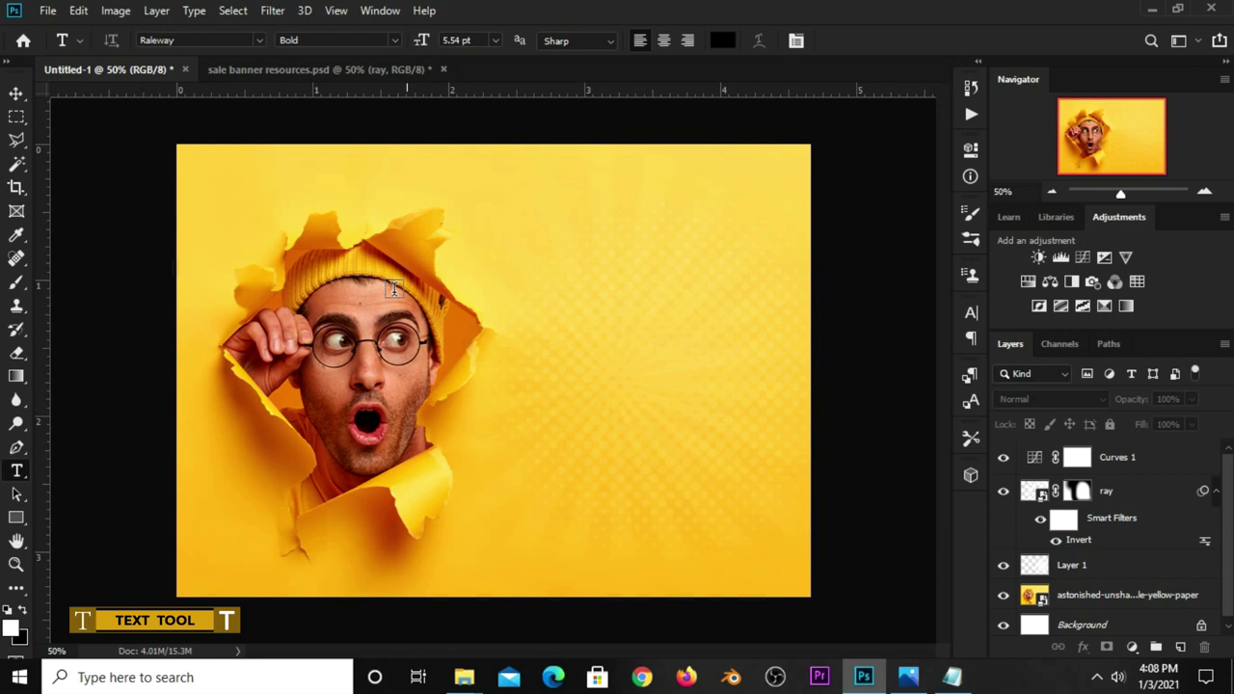
click(599, 248)
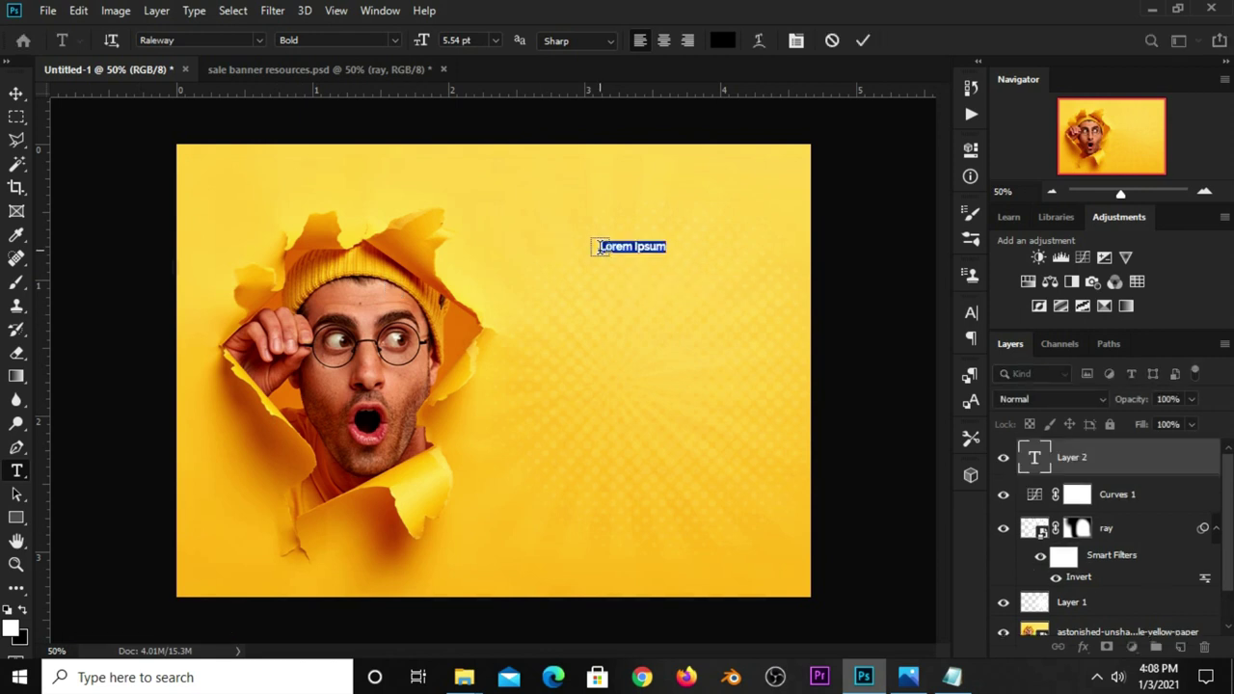
text(logo)
key(Return)
text(here)
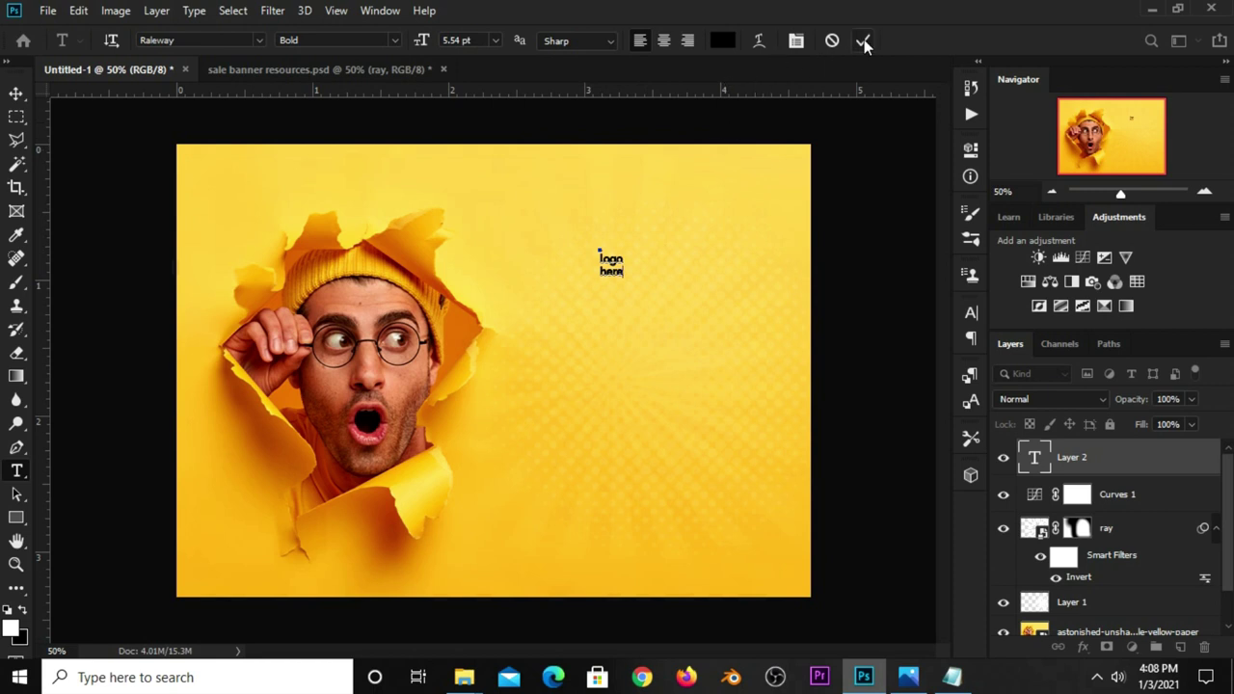
click(856, 156)
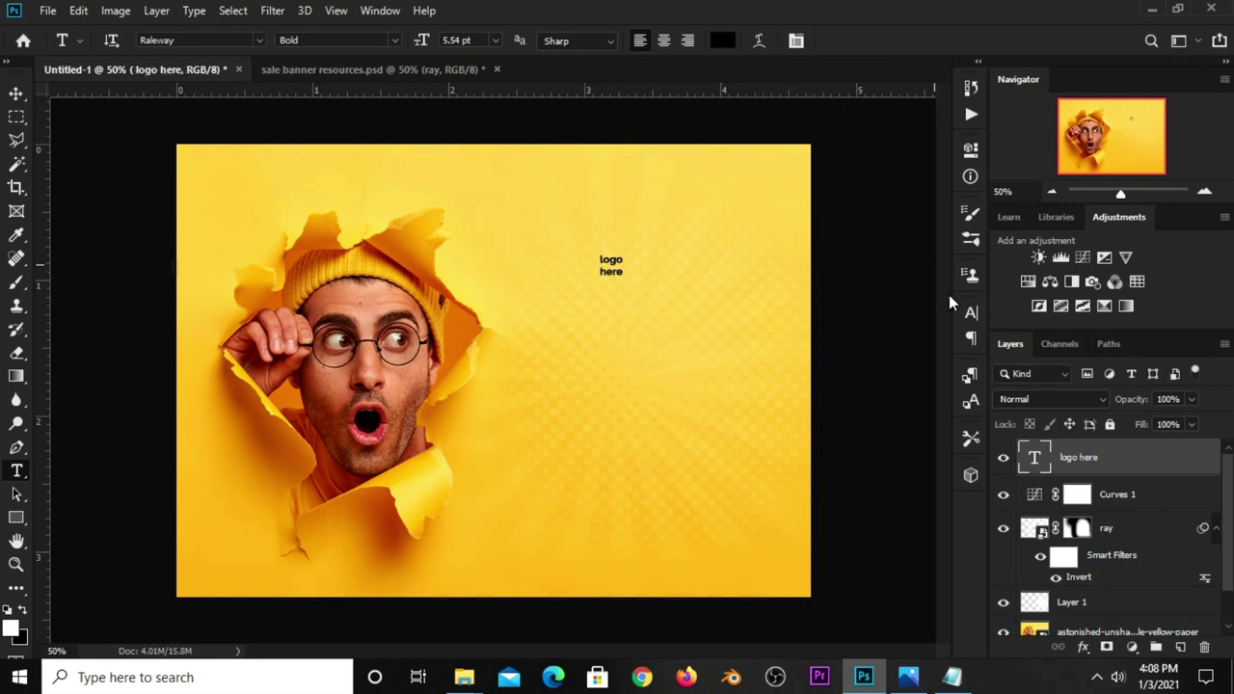
Set the logo text to Adlinnaka Bold in All Caps
click(971, 317)
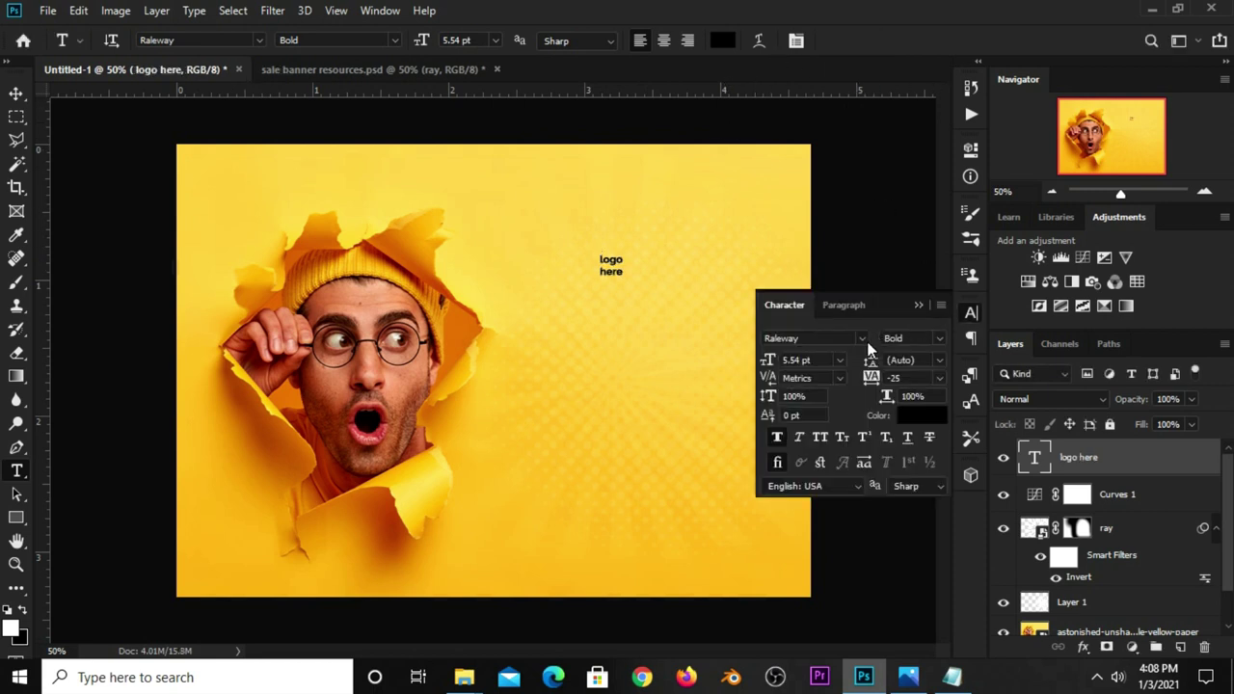
click(861, 339)
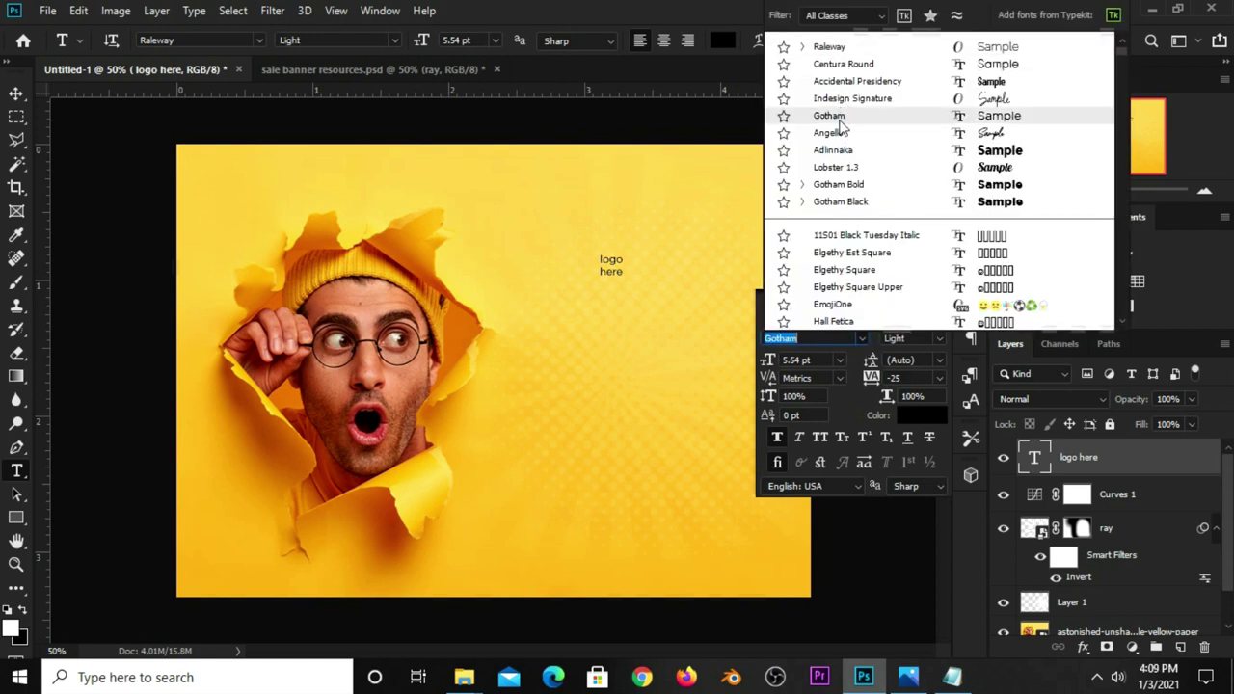
click(838, 150)
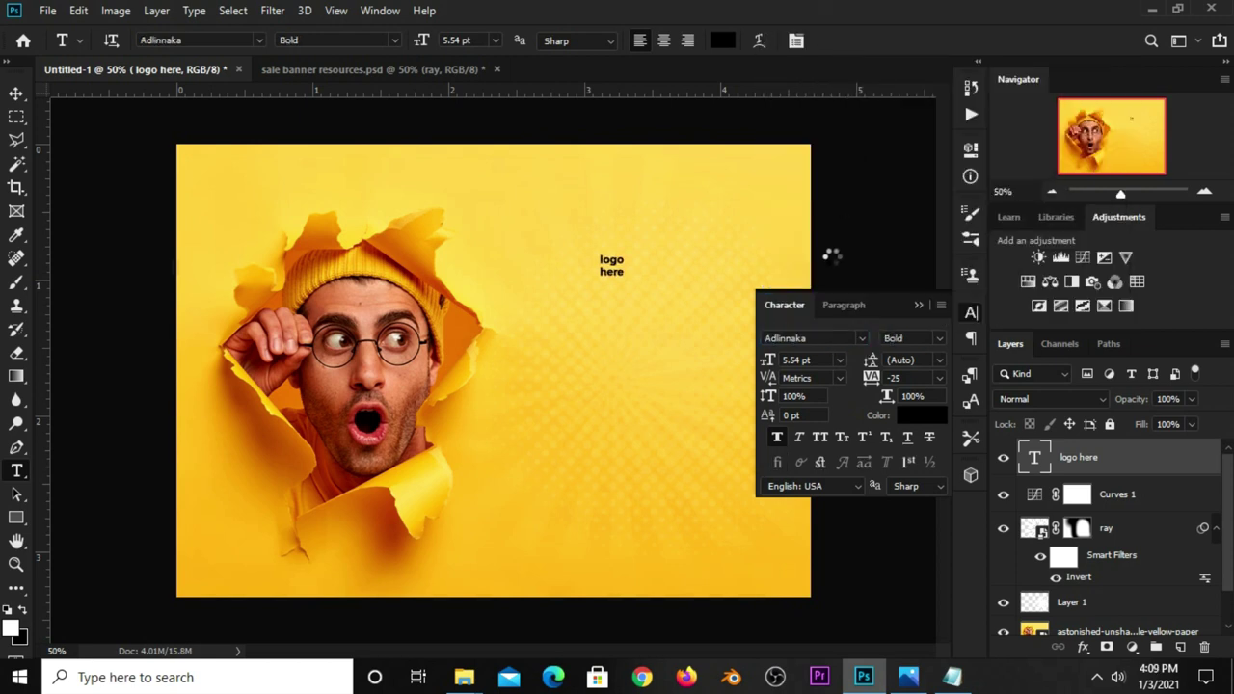
click(820, 439)
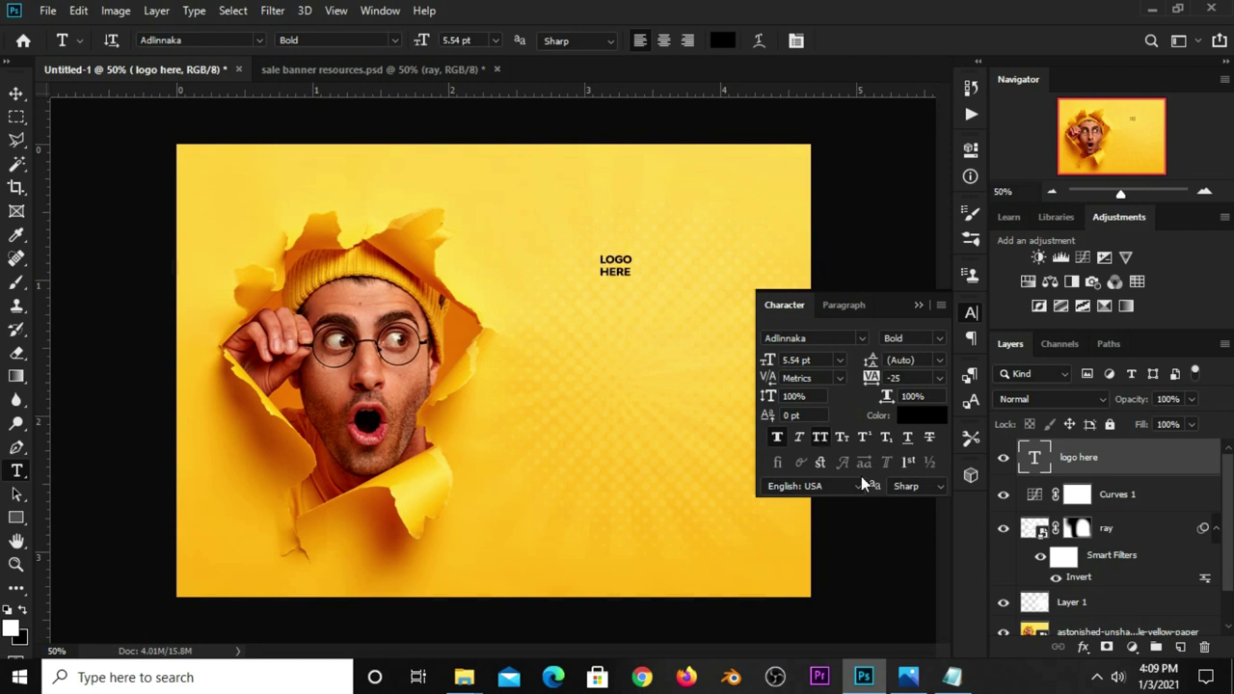
Colour the logo text dark navy #0e163d, copying the code from the notes
click(917, 416)
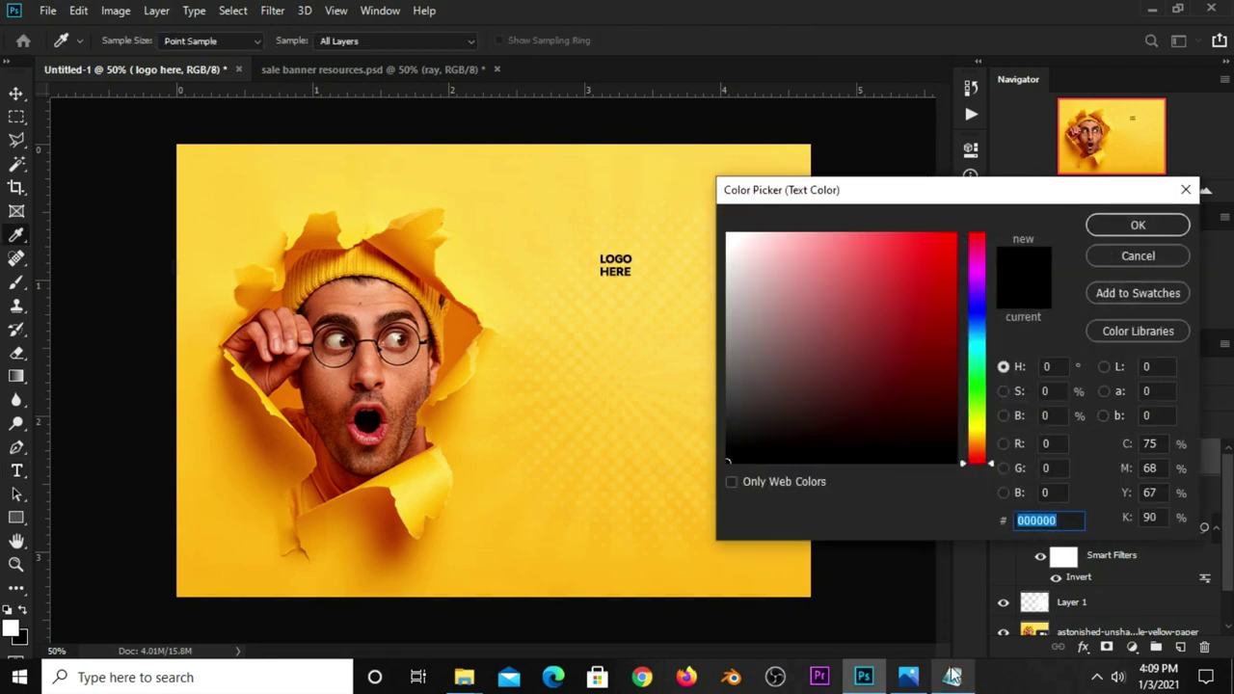
click(952, 677)
double_click(688, 269)
right_click(659, 270)
click(665, 325)
click(774, 193)
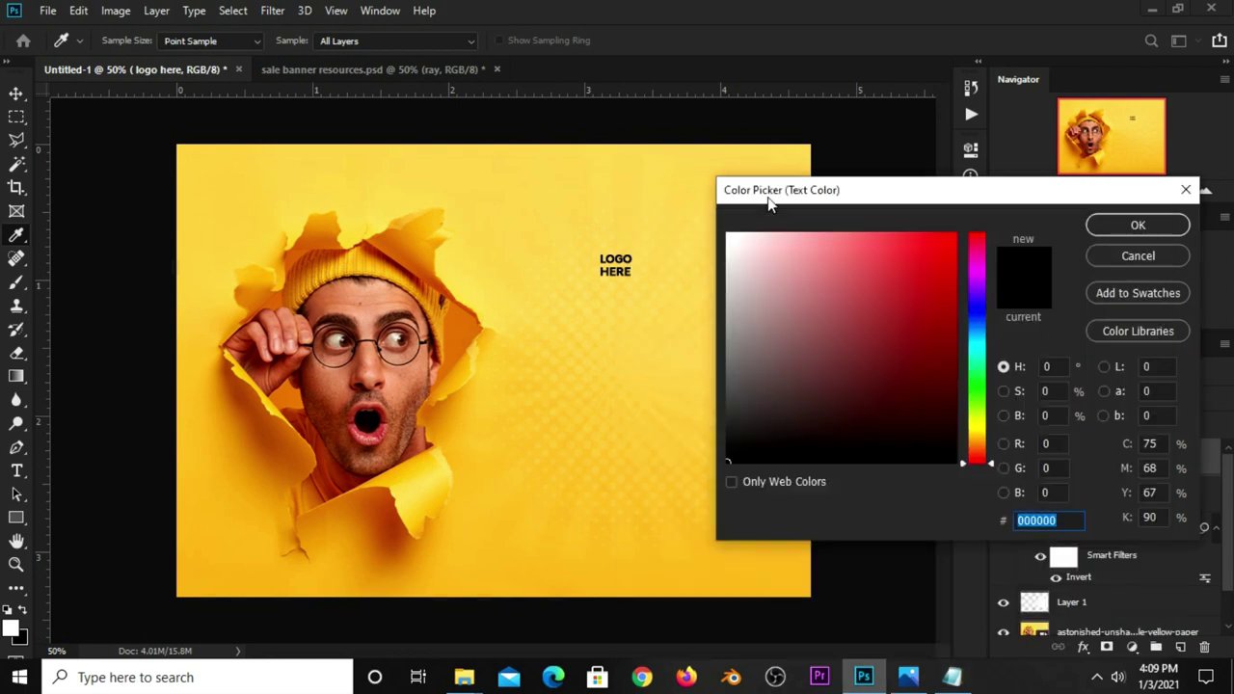
right_click(1019, 521)
click(1041, 344)
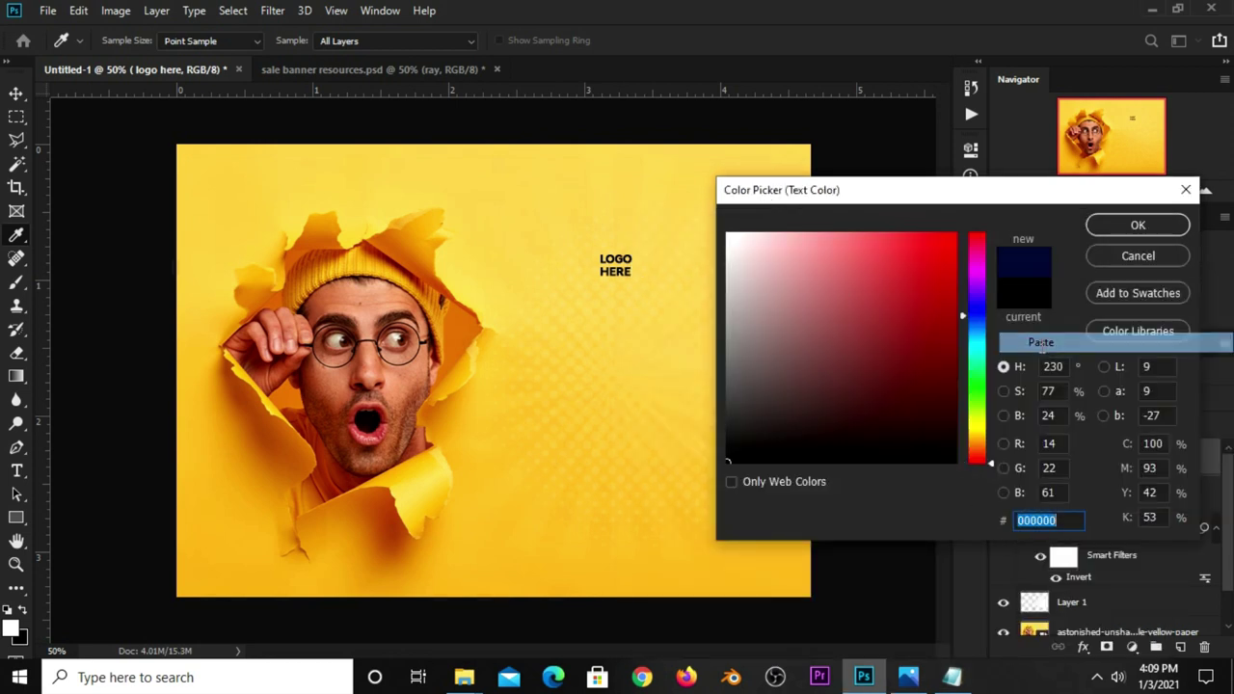
double_click(1080, 523)
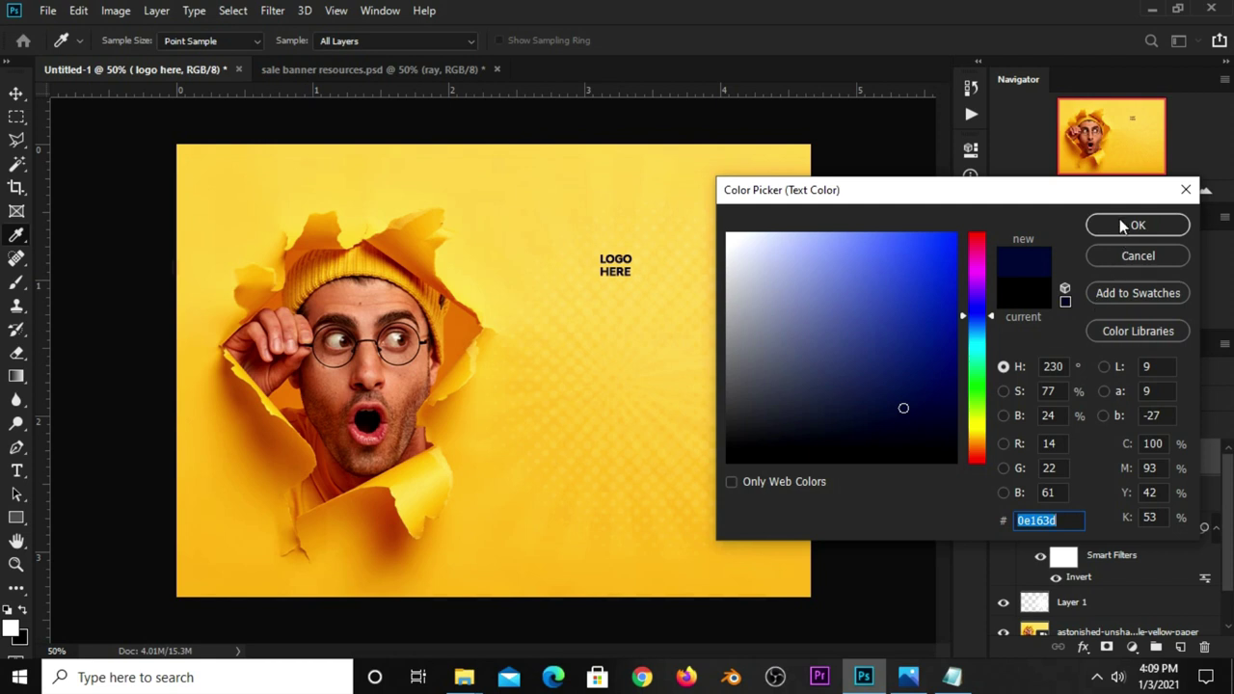
click(1123, 225)
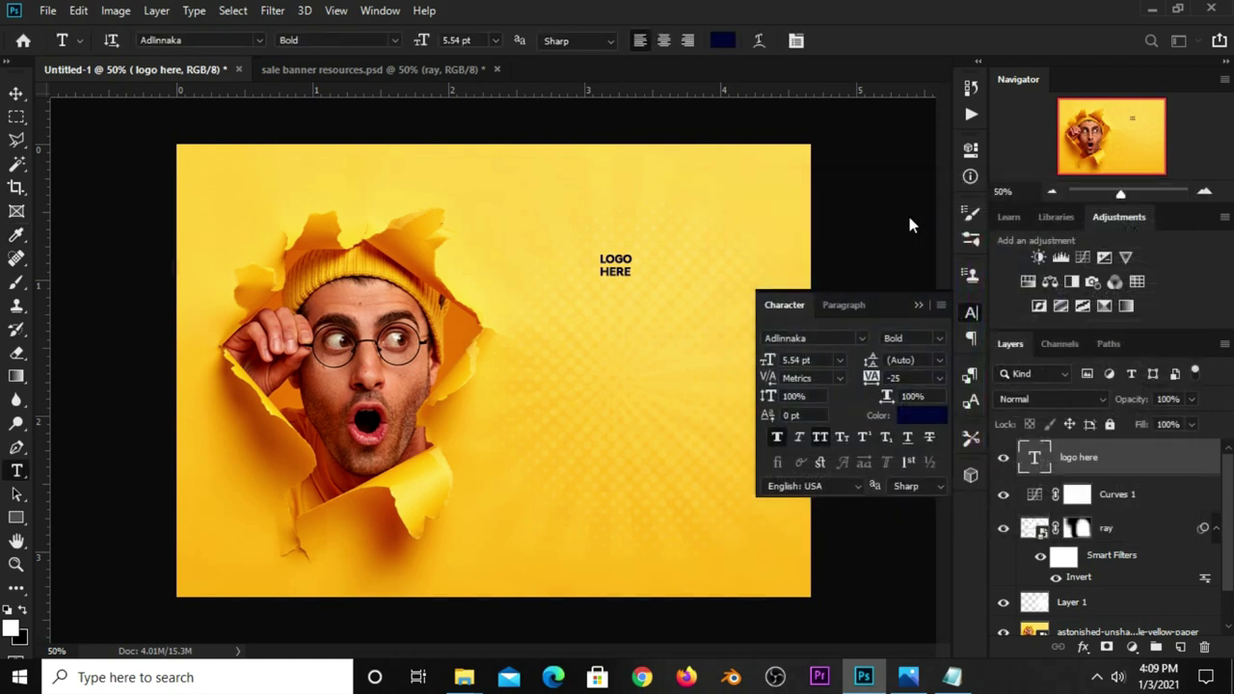
Enlarge LOGO HERE and place it in the banner's top-left corner
click(16, 94)
key(ctrl+t)
mouse_move(598, 251)
mouse_down()
mouse_move(224, 164)
mouse_move(214, 179)
mouse_up()
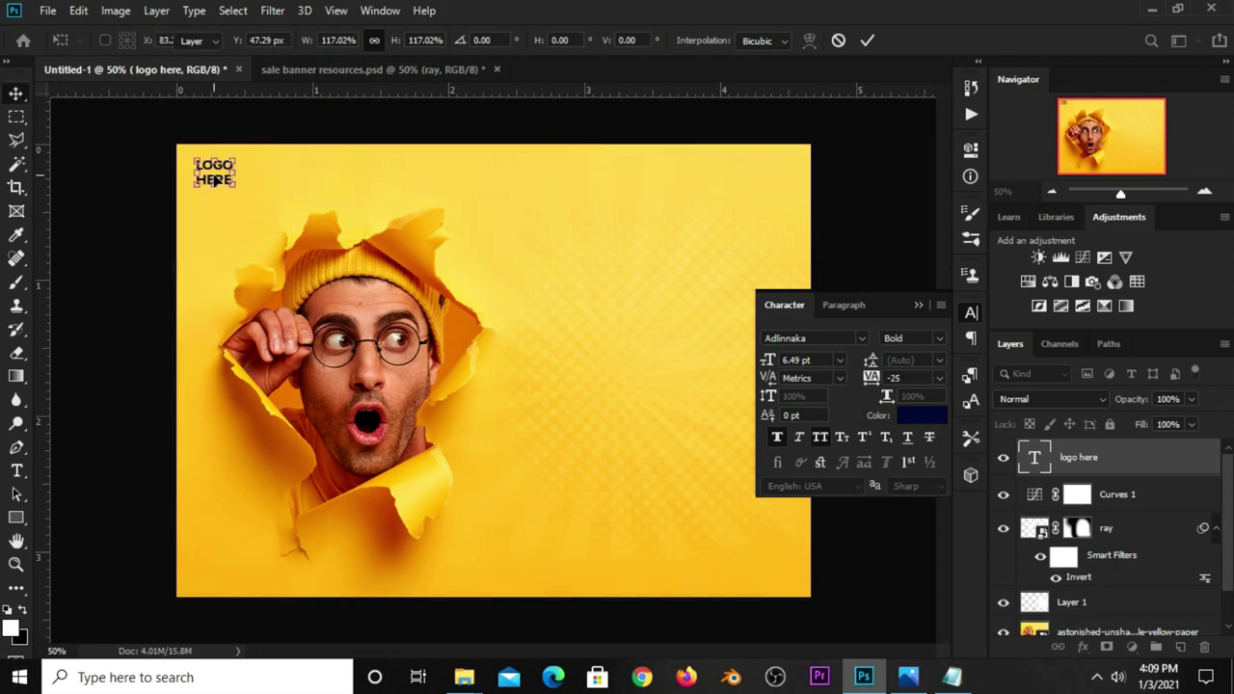
key(Return)
click(839, 280)
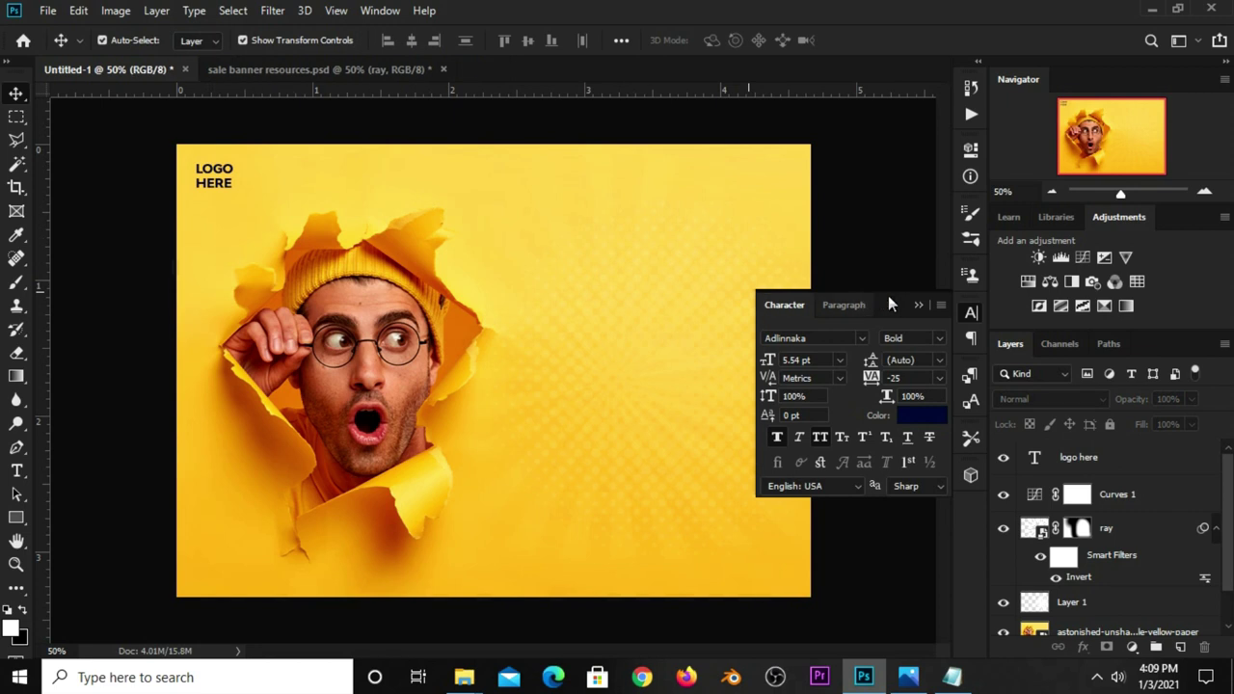
Set the LOGO HERE letter tracking to 0
click(940, 378)
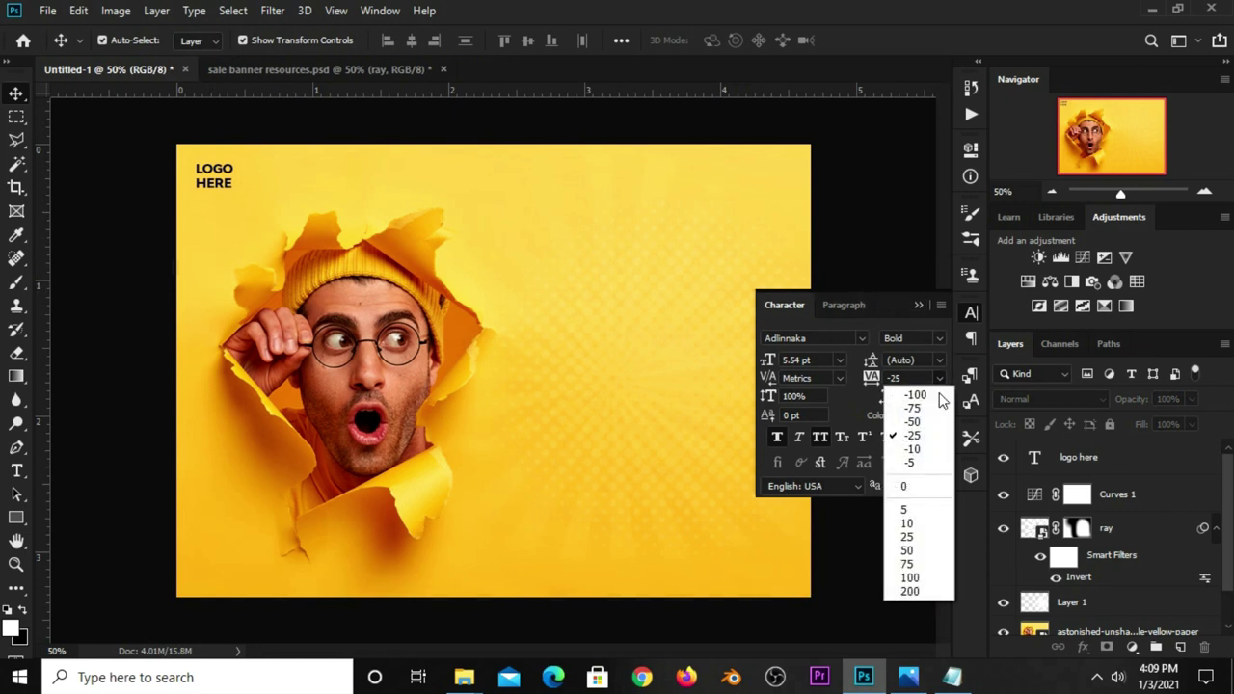
click(936, 486)
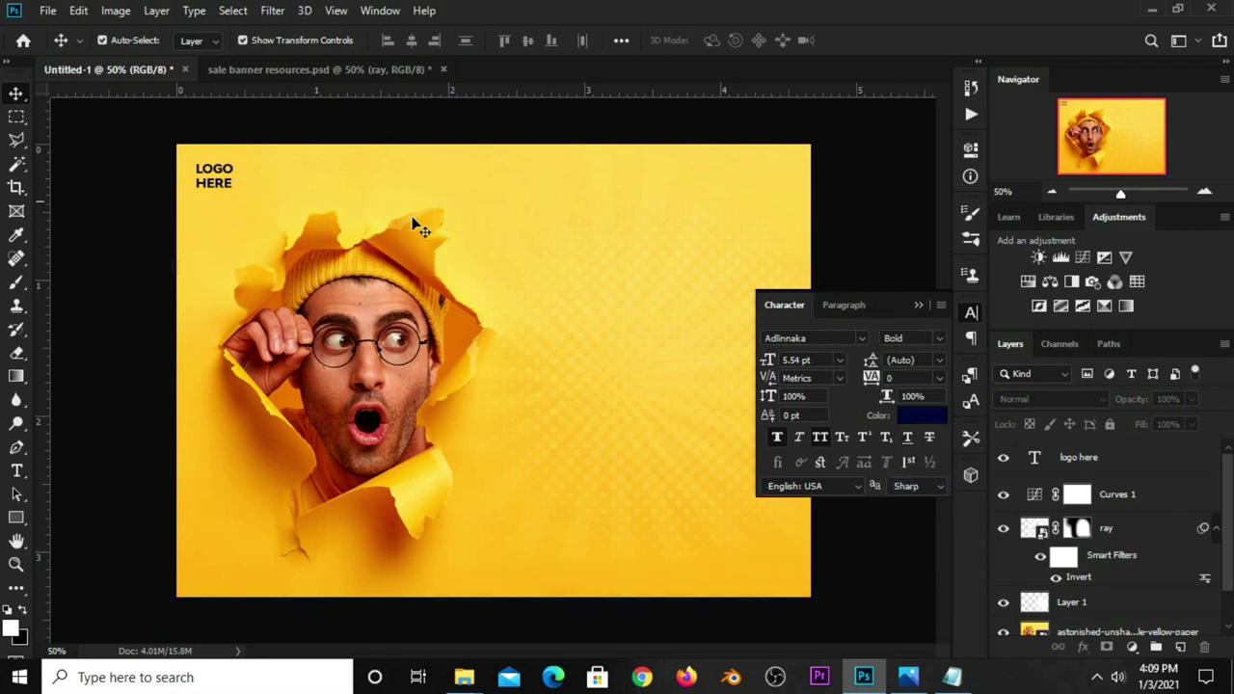
click(206, 180)
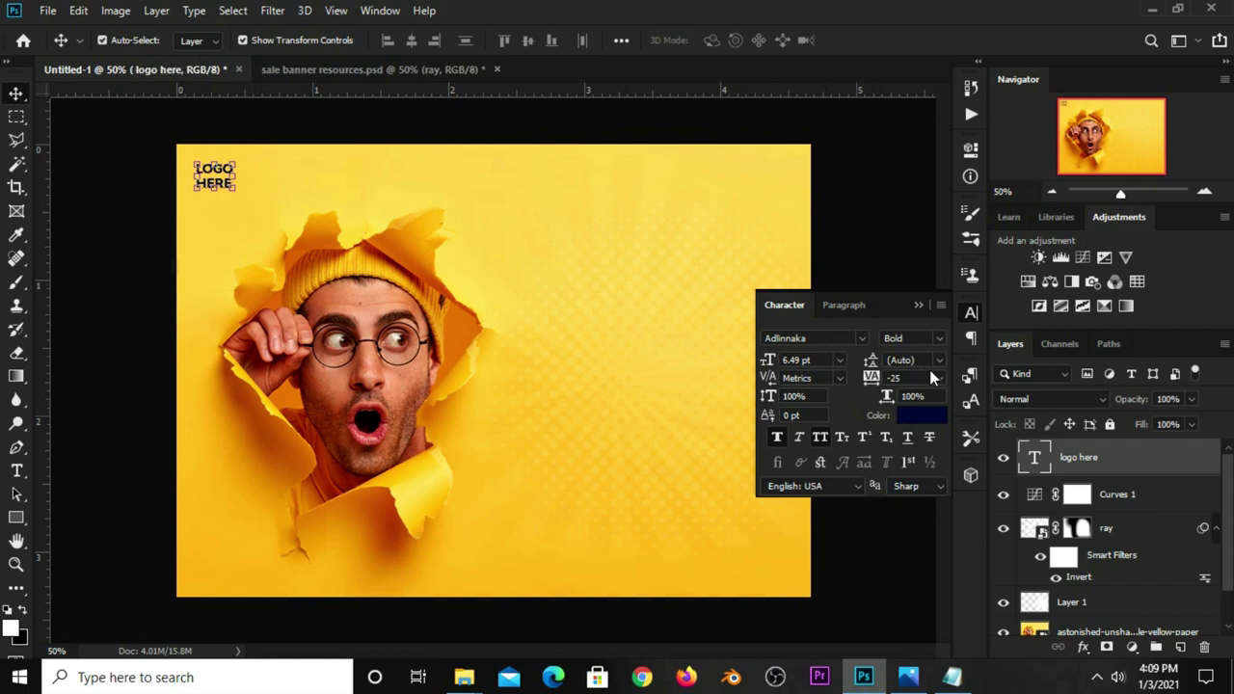
click(939, 378)
click(908, 481)
click(915, 307)
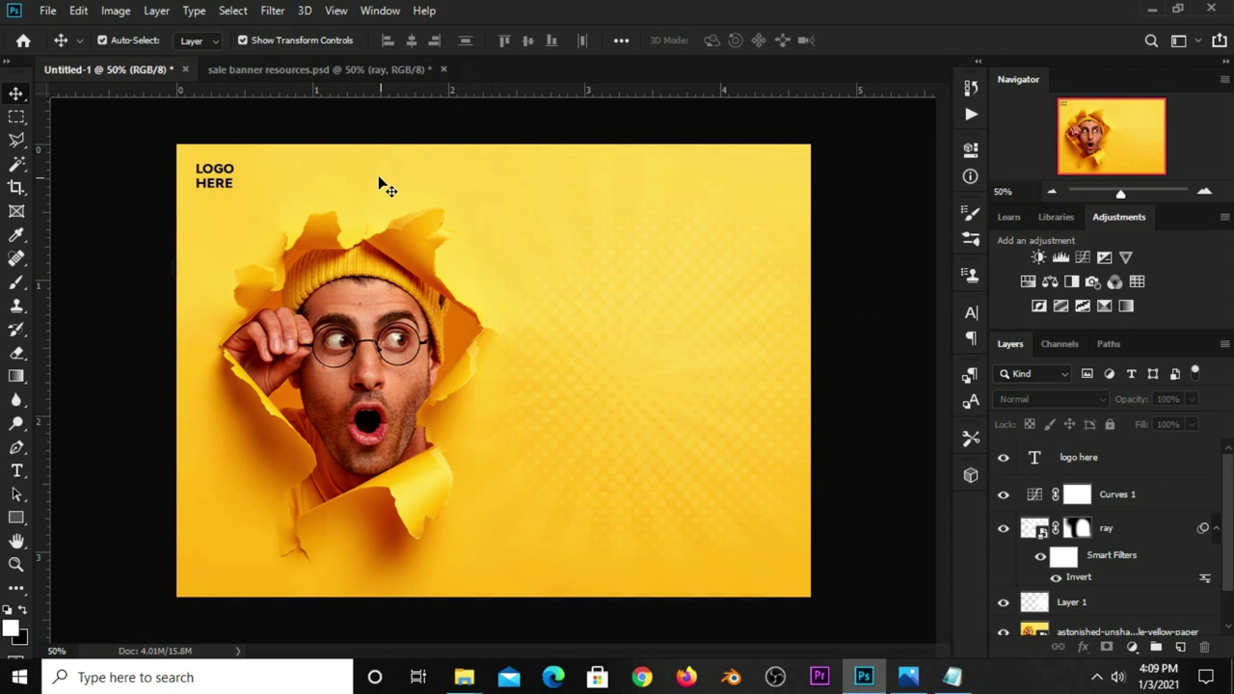
Choose the Rectangle tool and copy the colour code 0e163d from the notes
click(15, 518)
click(68, 516)
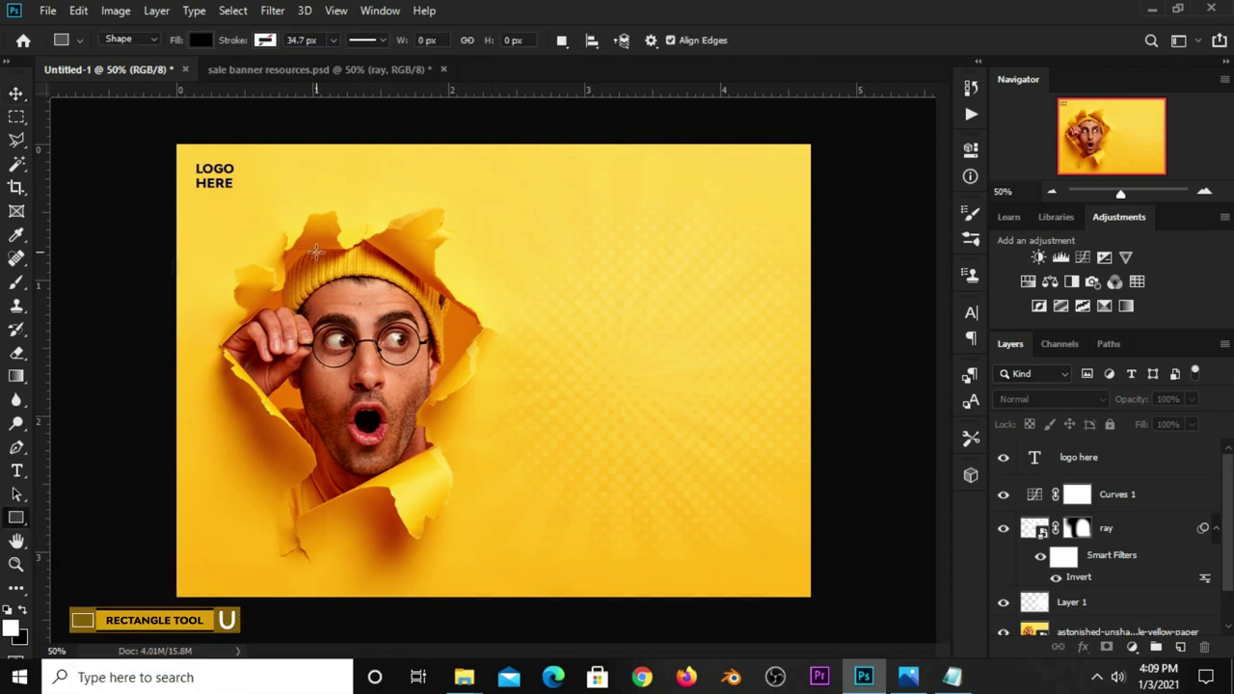
click(198, 39)
click(286, 76)
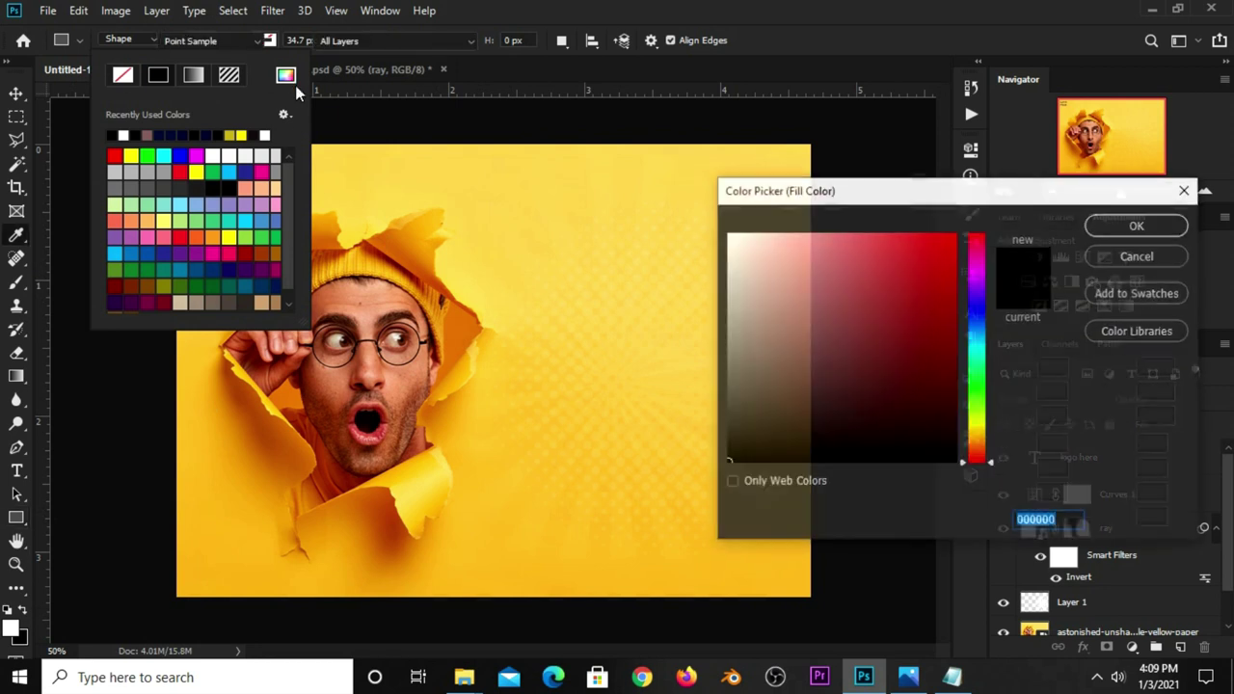
click(951, 677)
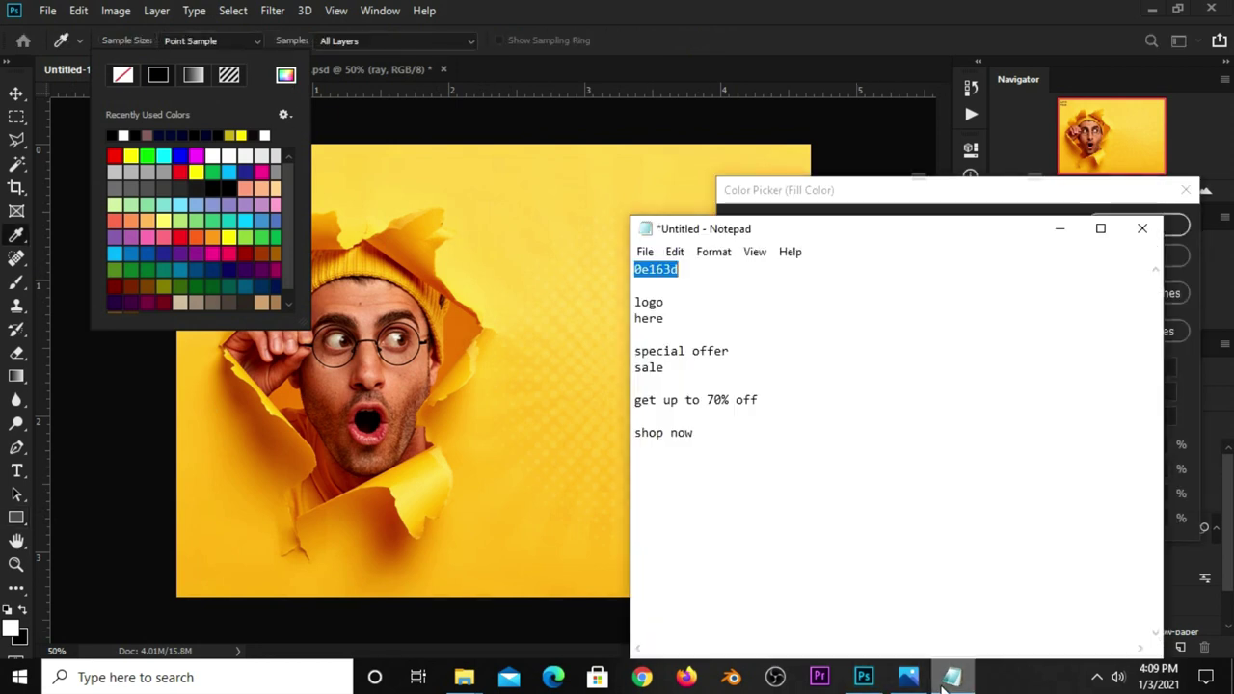
right_click(680, 275)
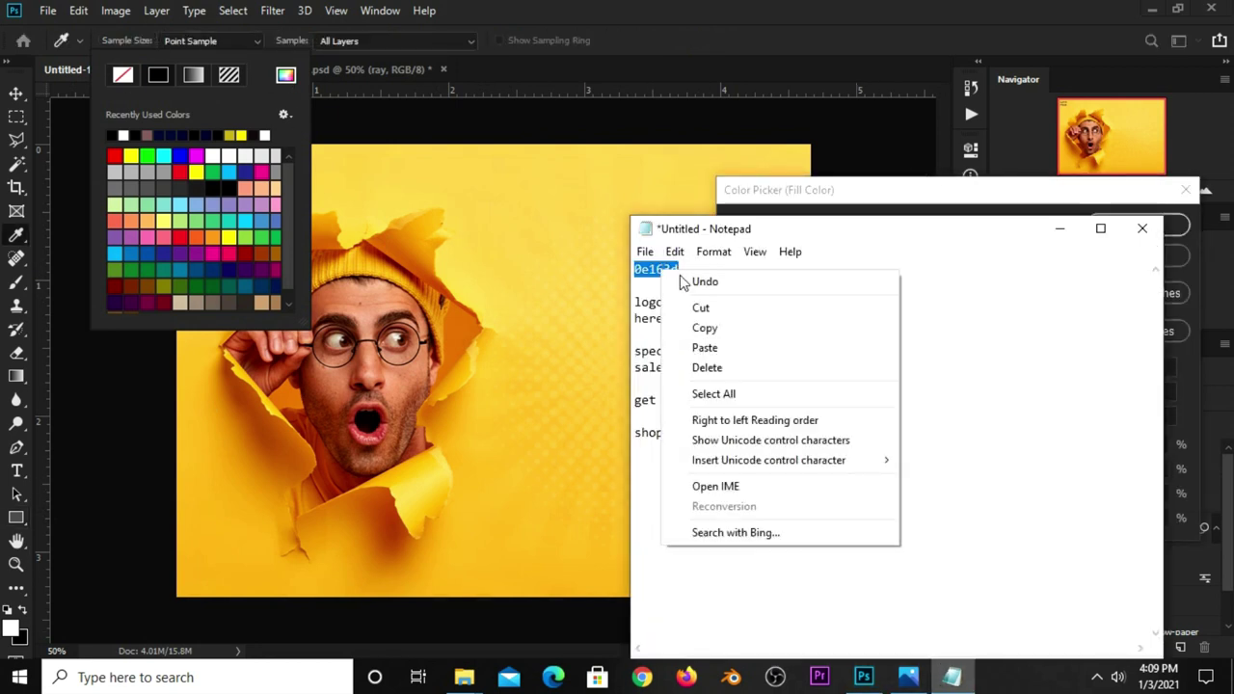
click(710, 324)
click(810, 190)
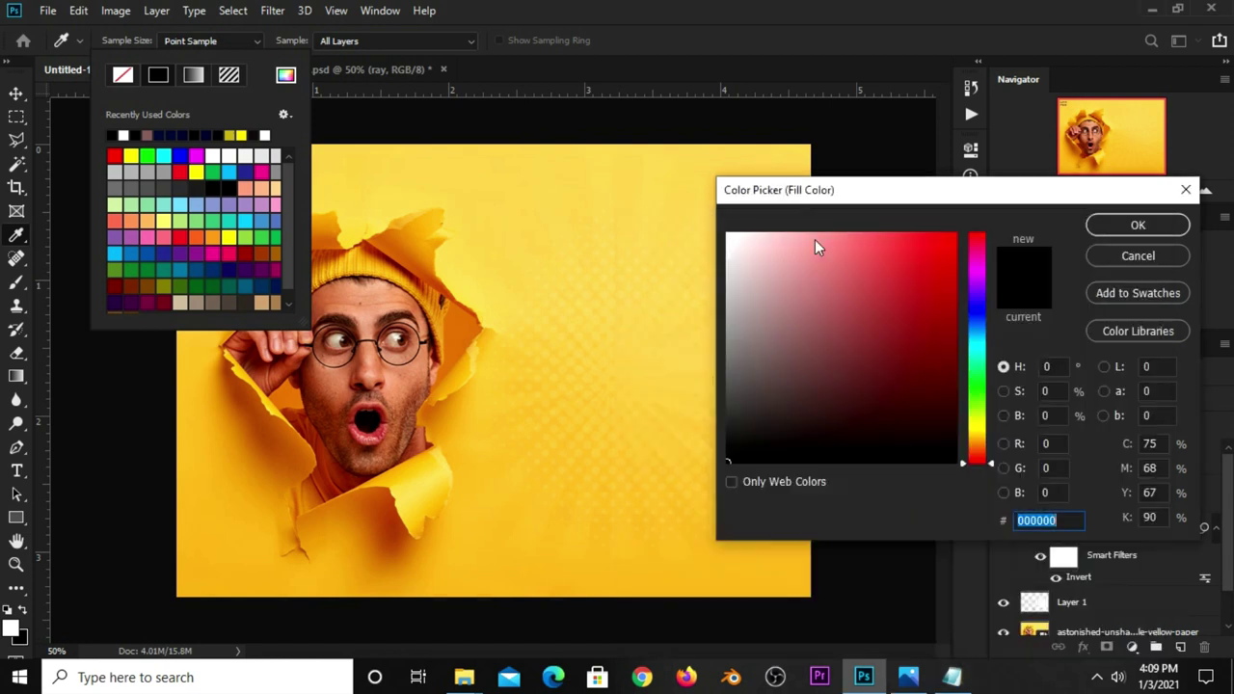
Set the rectangle fill colour to navy #0e163d
right_click(1049, 519)
click(1049, 347)
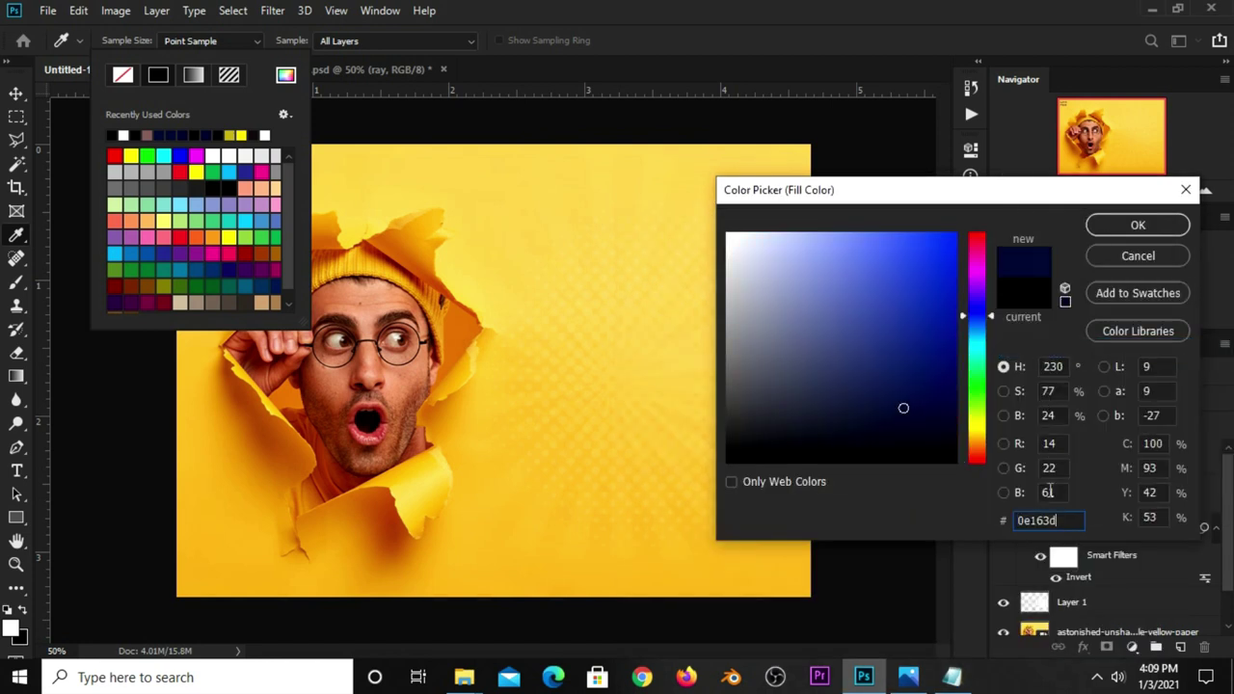
double_click(1064, 521)
click(1137, 225)
click(790, 19)
Draw the bar at the banner's upper right and round all corners to 29 px
drag(572, 224, 722, 246)
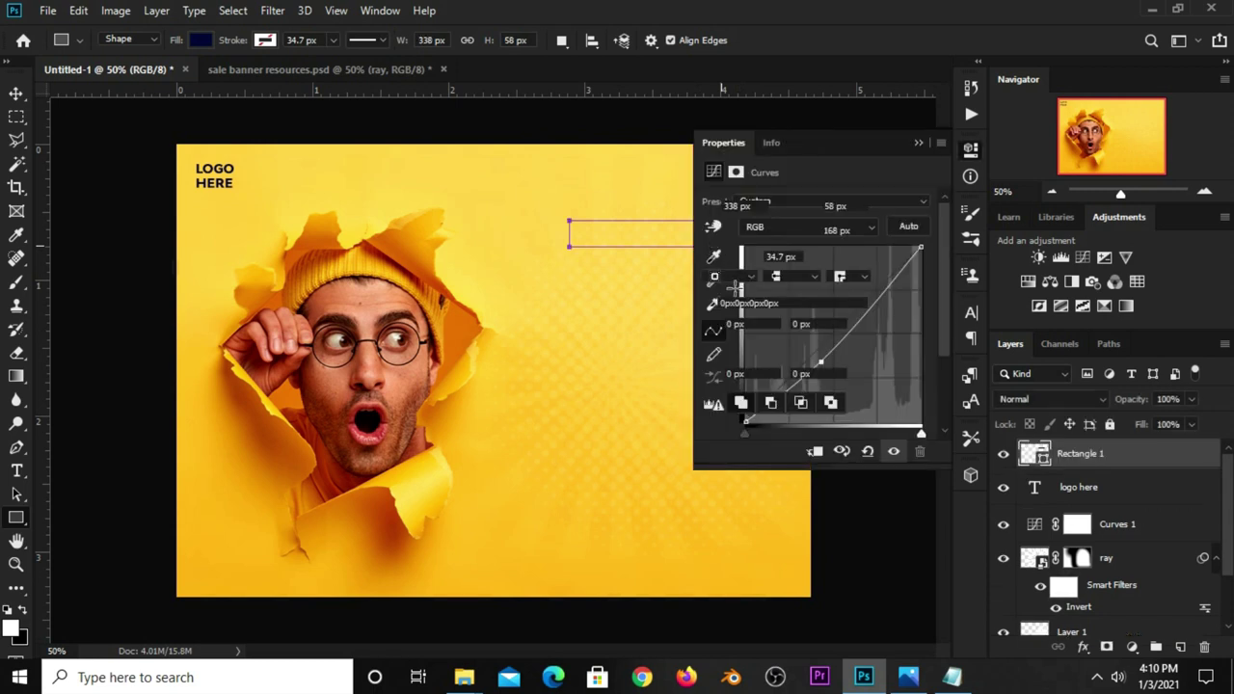
drag(865, 325, 920, 325)
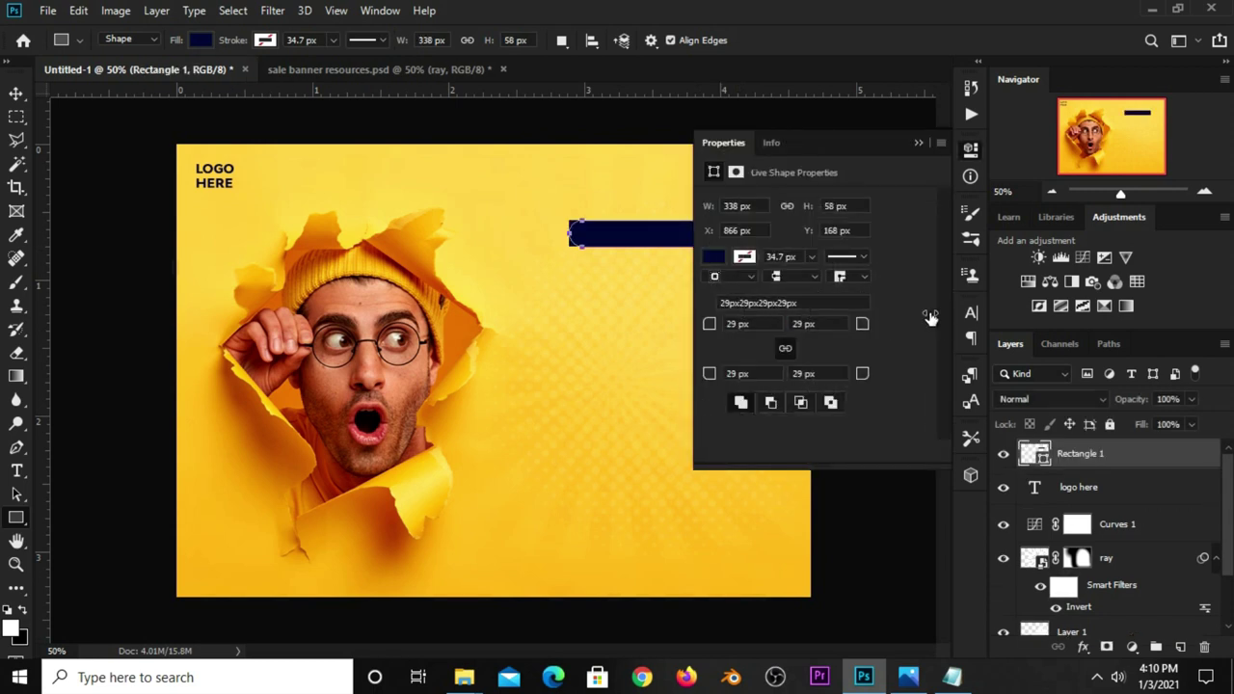
click(920, 145)
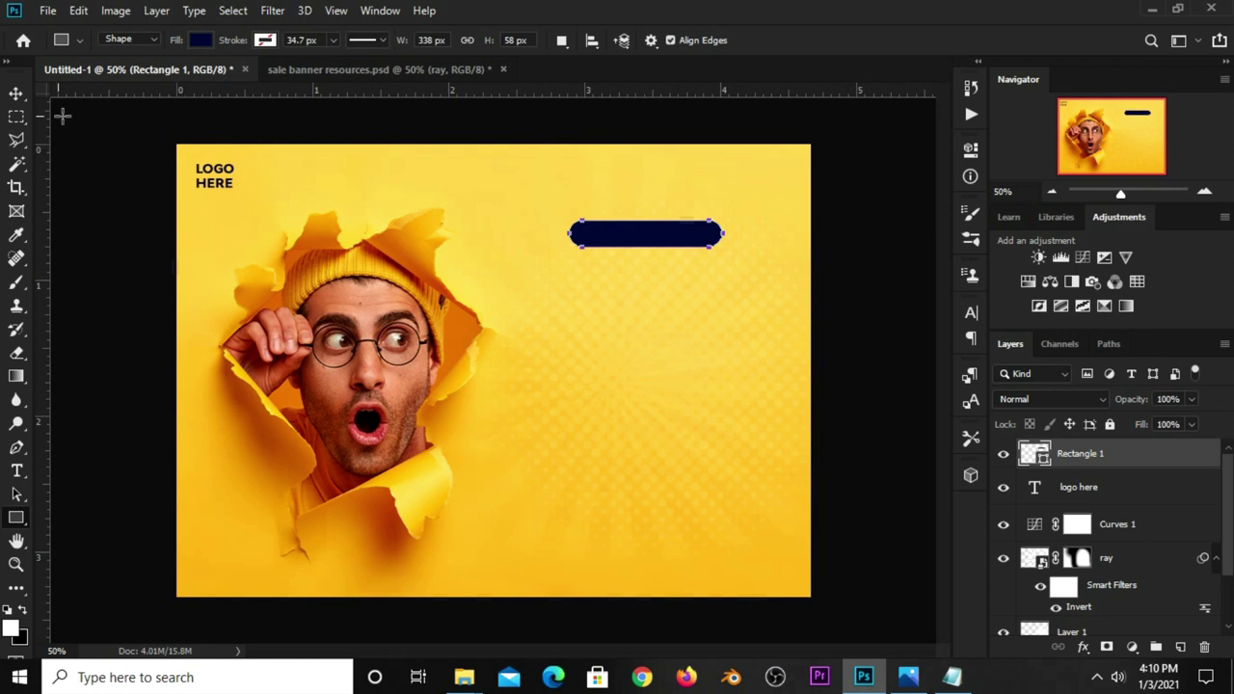
right_click(15, 92)
click(67, 96)
Make the navy bar shorter and narrower
scroll(637, 207, up, 3)
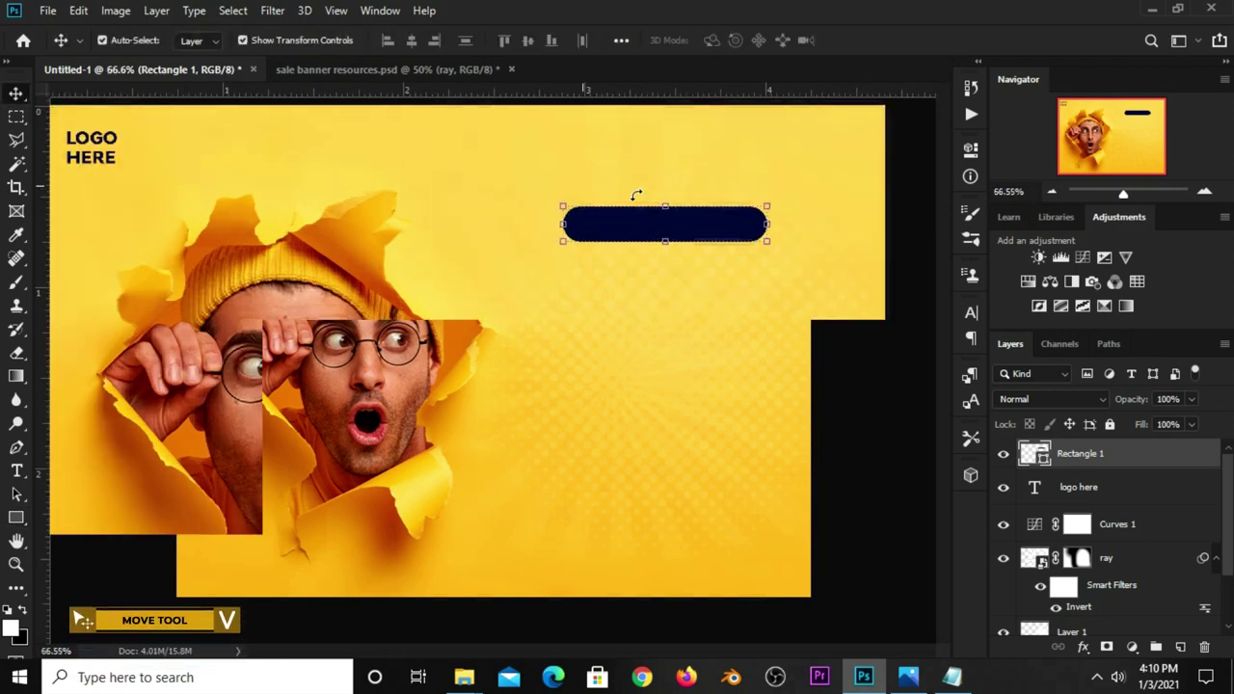
drag(668, 206, 668, 212)
drag(783, 231, 761, 231)
key(Return)
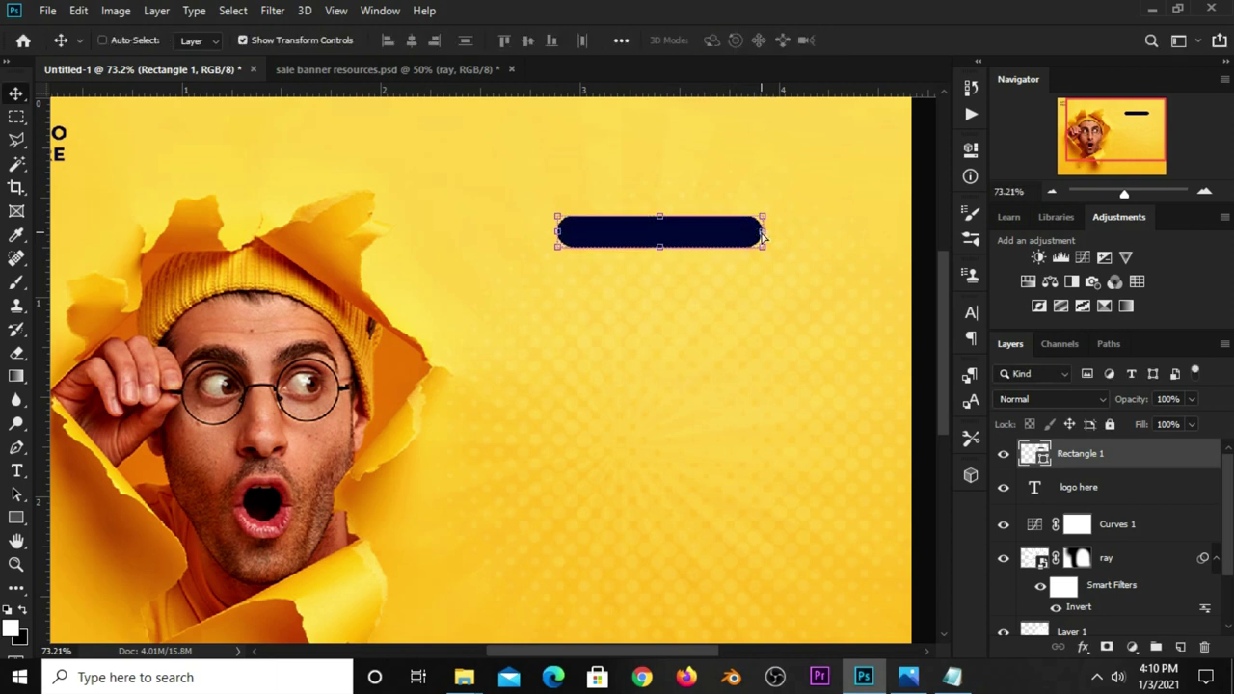
scroll(771, 280, down, 2)
scroll(777, 289, down, 1)
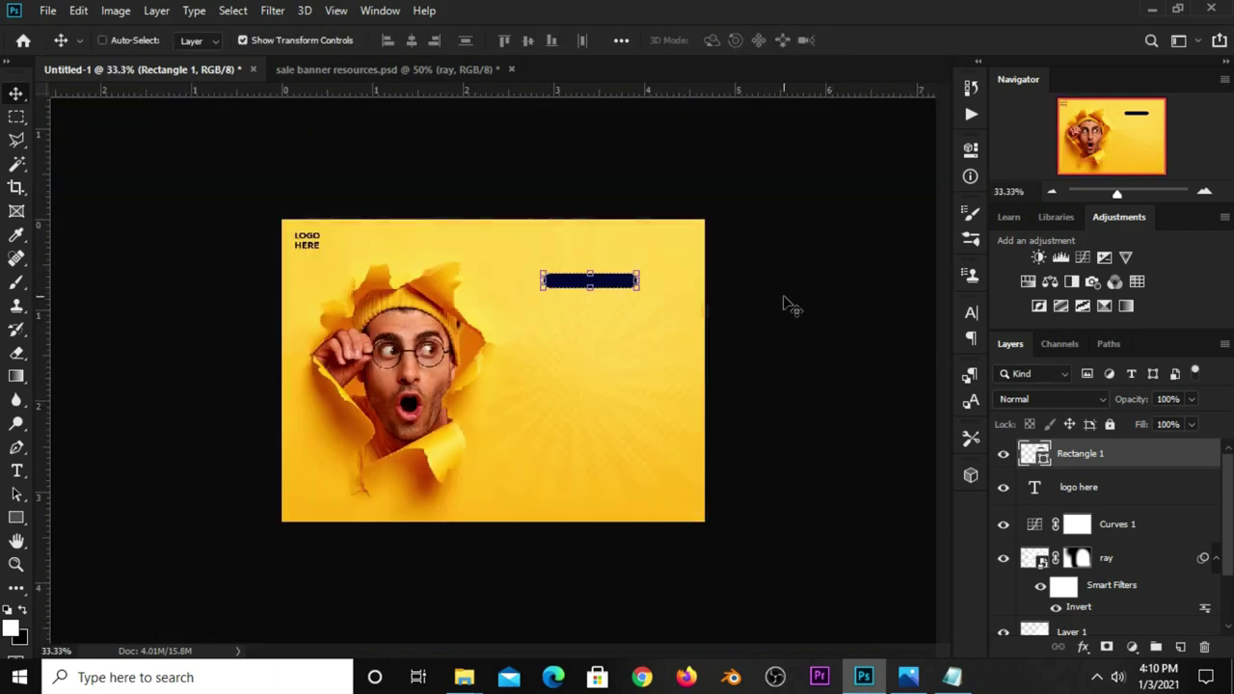
scroll(785, 304, up, 2)
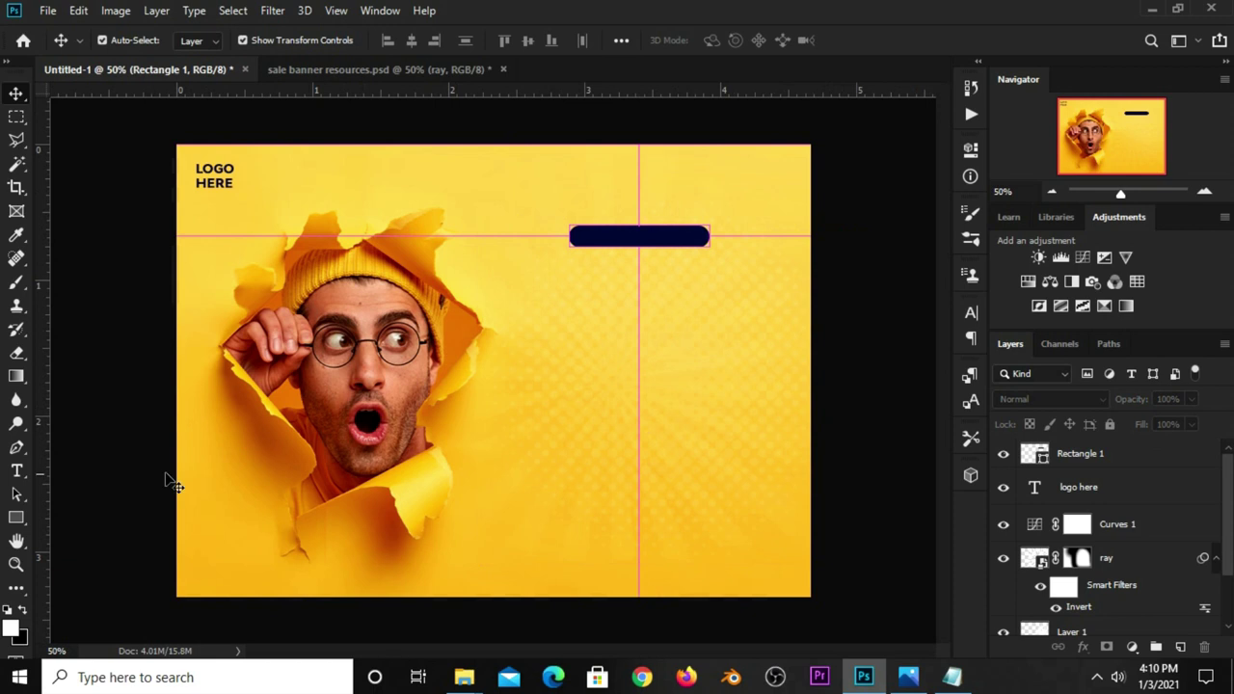
Add two vertical guides, one left of the bar and one near the right edge
click(171, 484)
drag(40, 506, 525, 511)
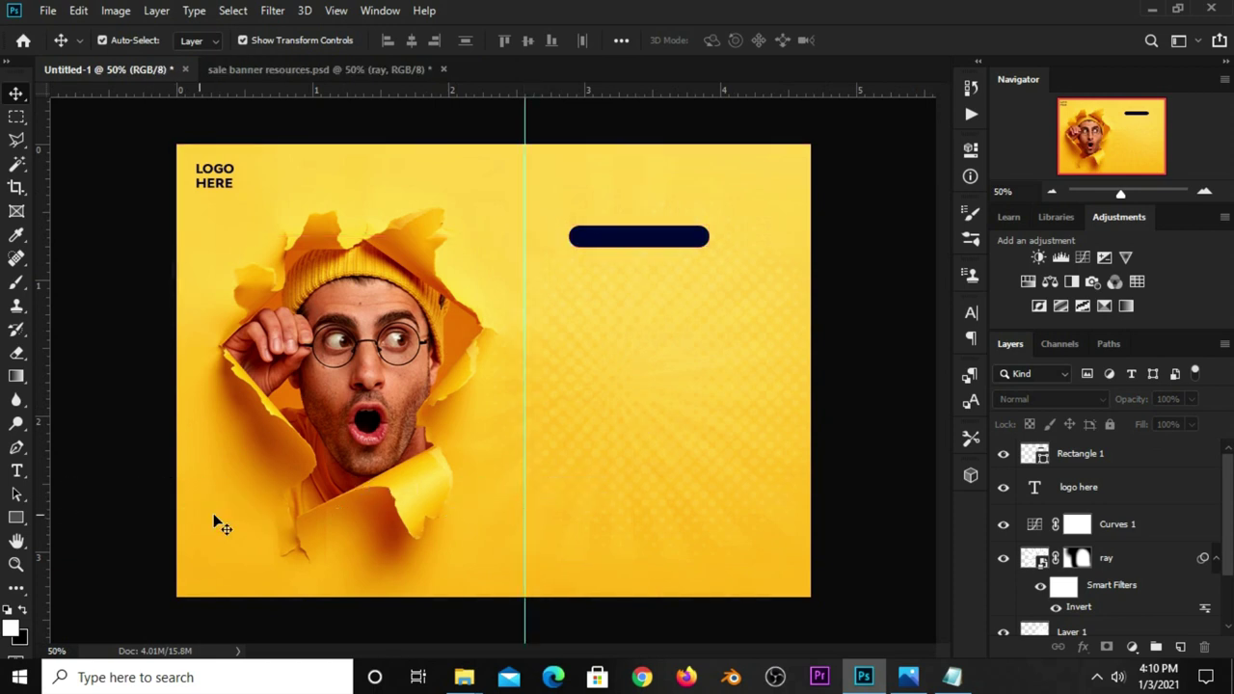
mouse_move(43, 516)
mouse_down()
mouse_move(786, 518)
mouse_move(776, 517)
mouse_up()
drag(524, 438, 531, 441)
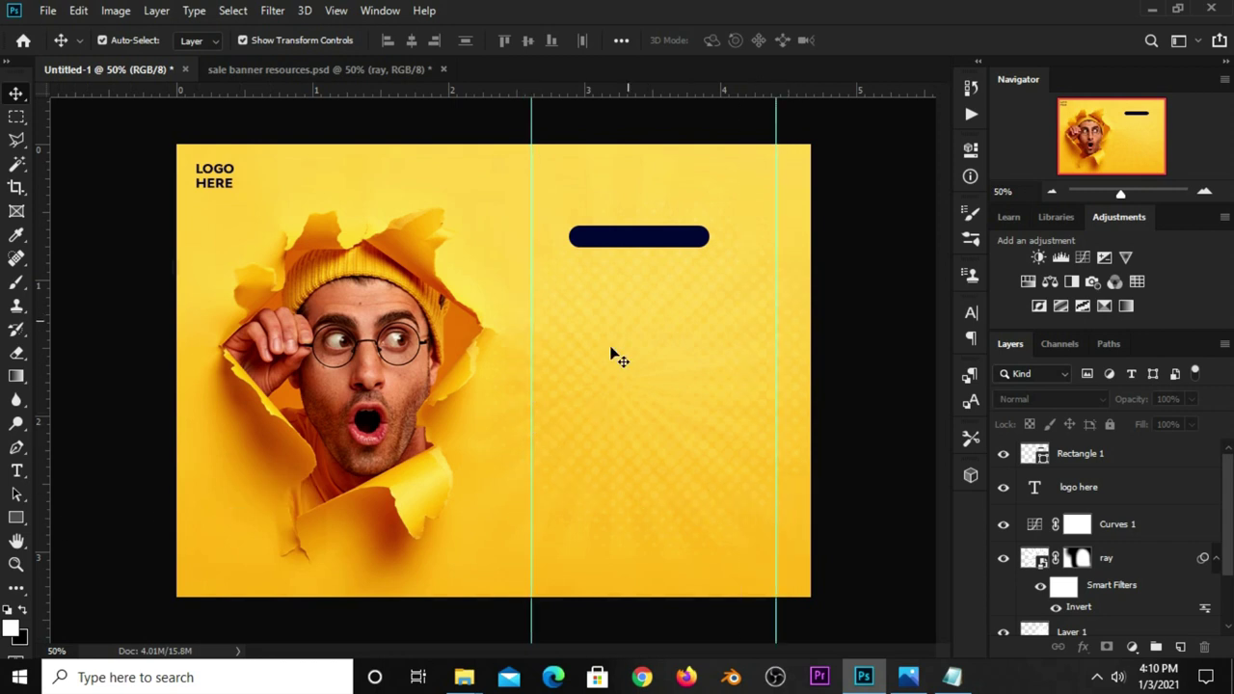
Move the navy bar right and up so it sits between the guides
click(637, 249)
key(ctrl+t)
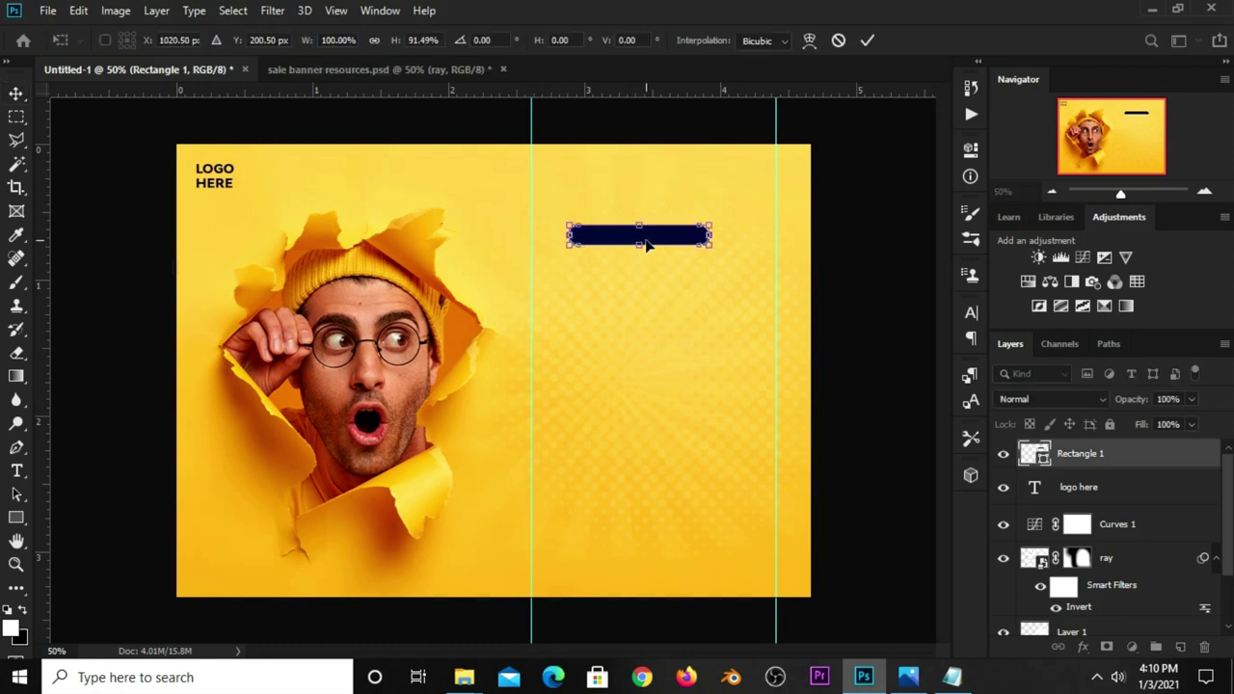
drag(646, 246, 670, 236)
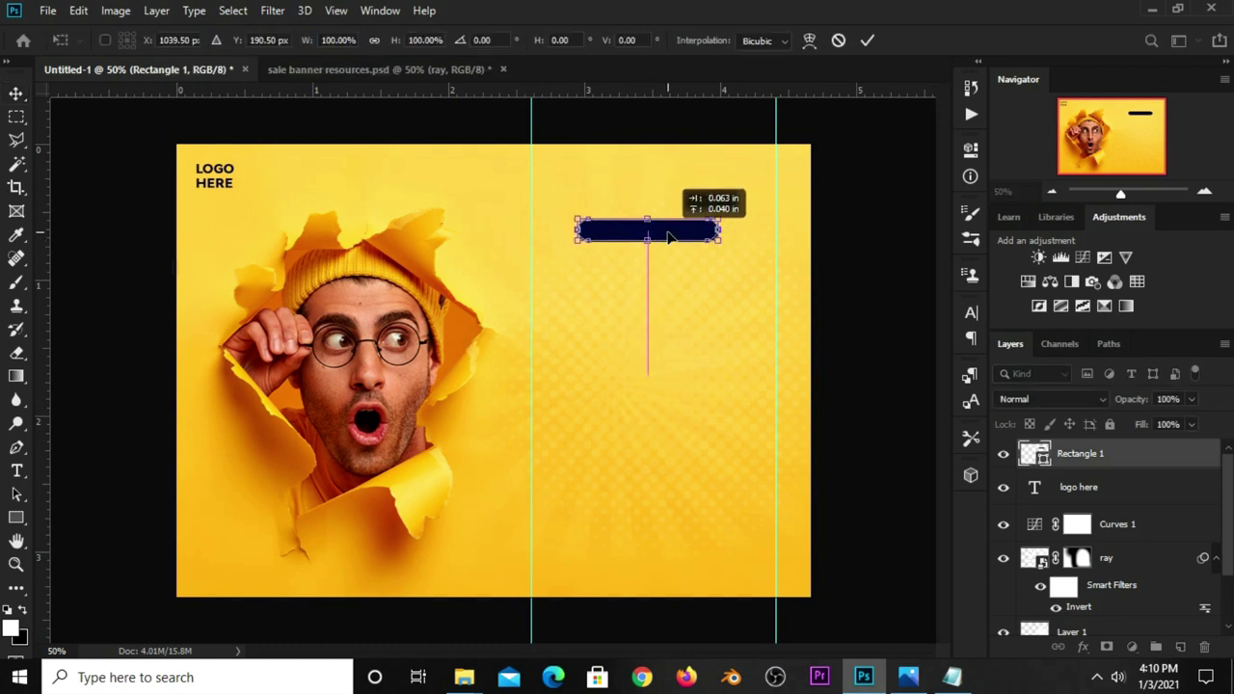
key(Return)
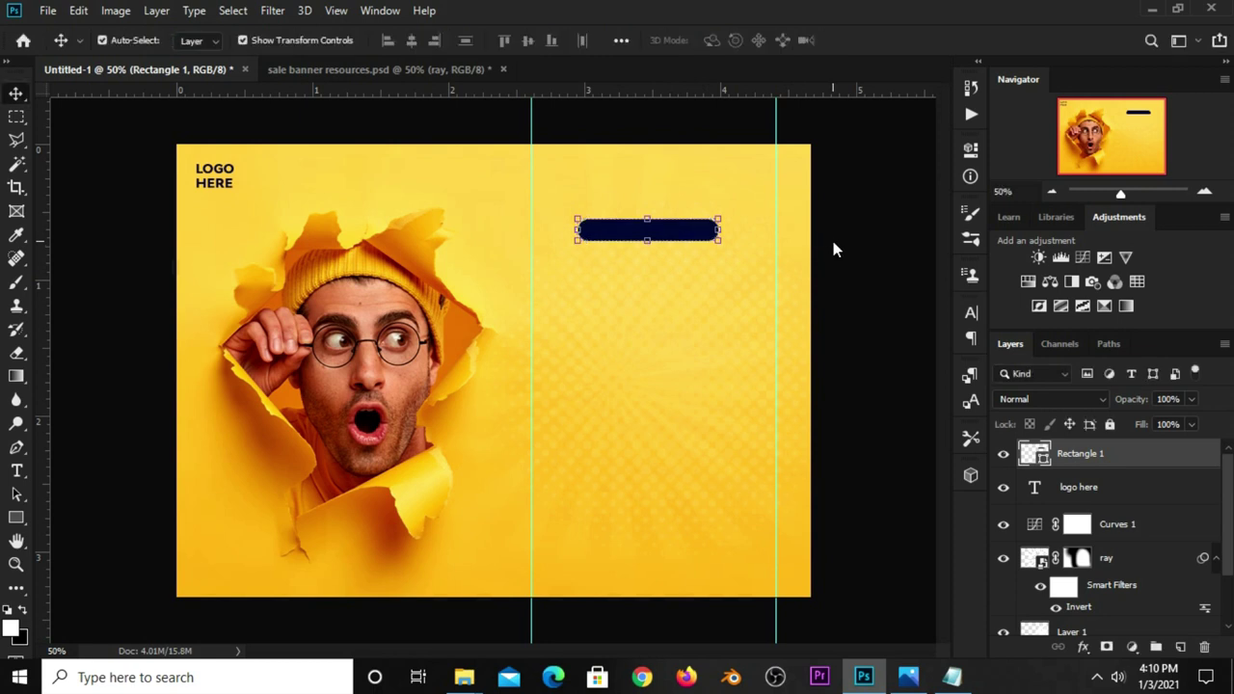
click(819, 253)
Copy the 'special offer' wording from the notes
click(951, 677)
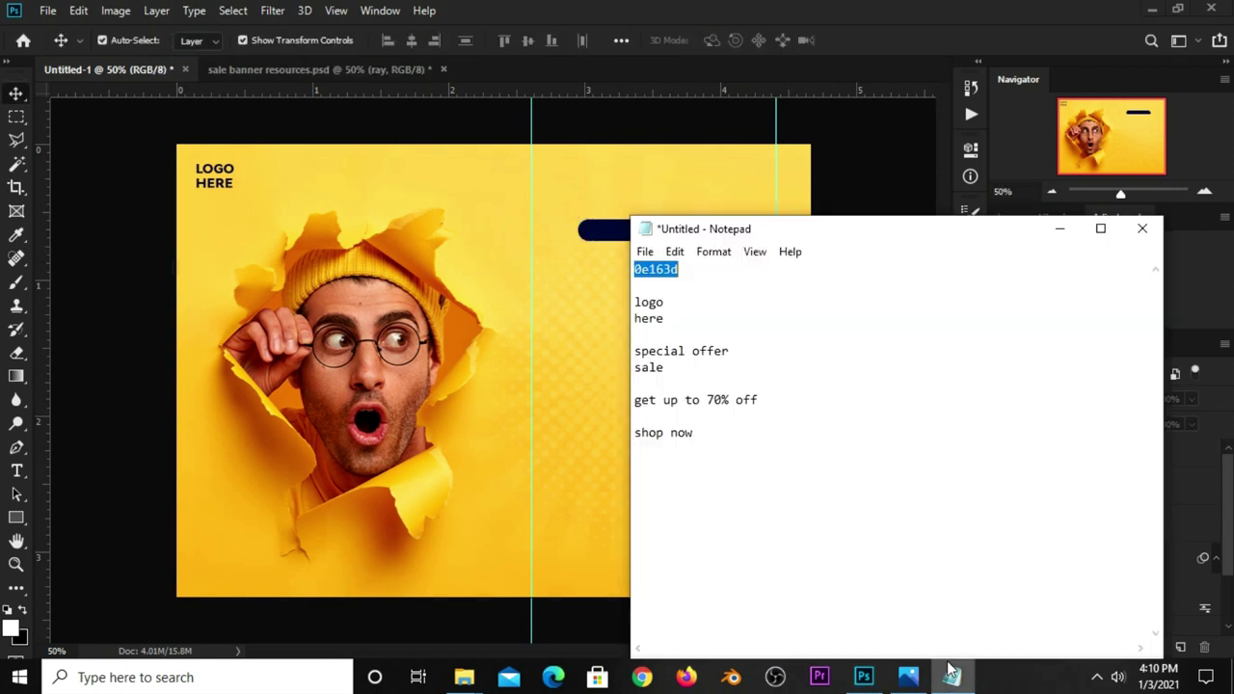
drag(729, 351, 655, 351)
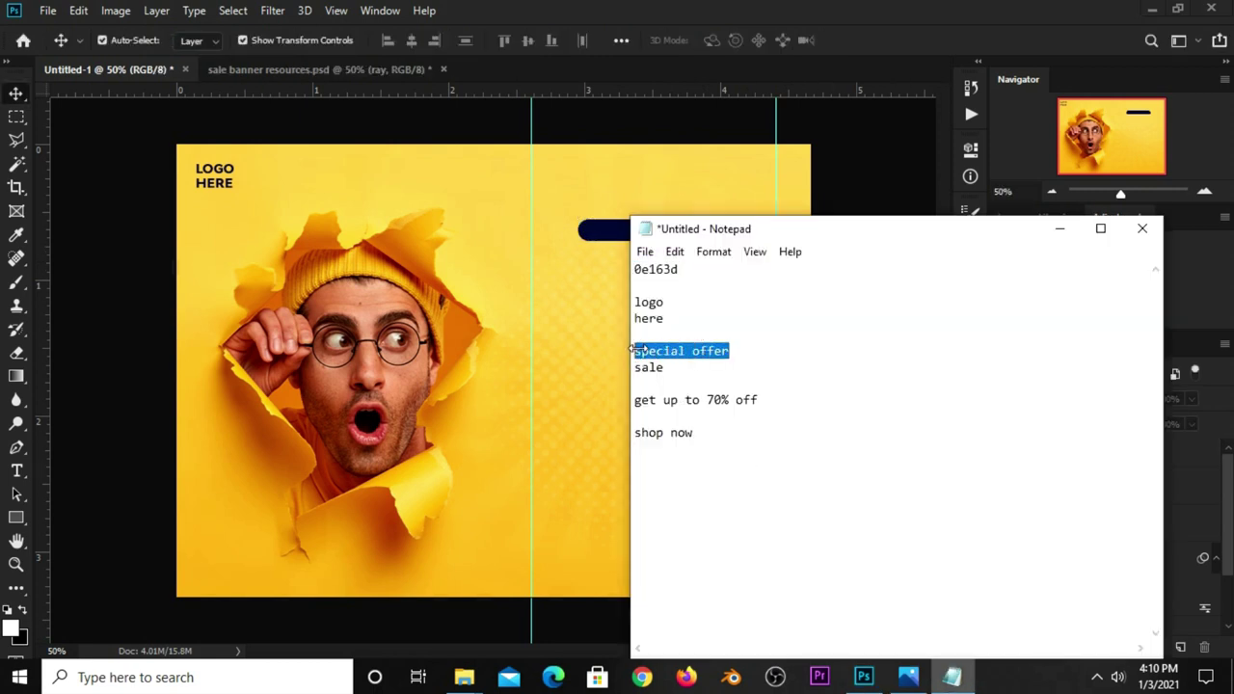
right_click(636, 351)
click(674, 405)
click(820, 195)
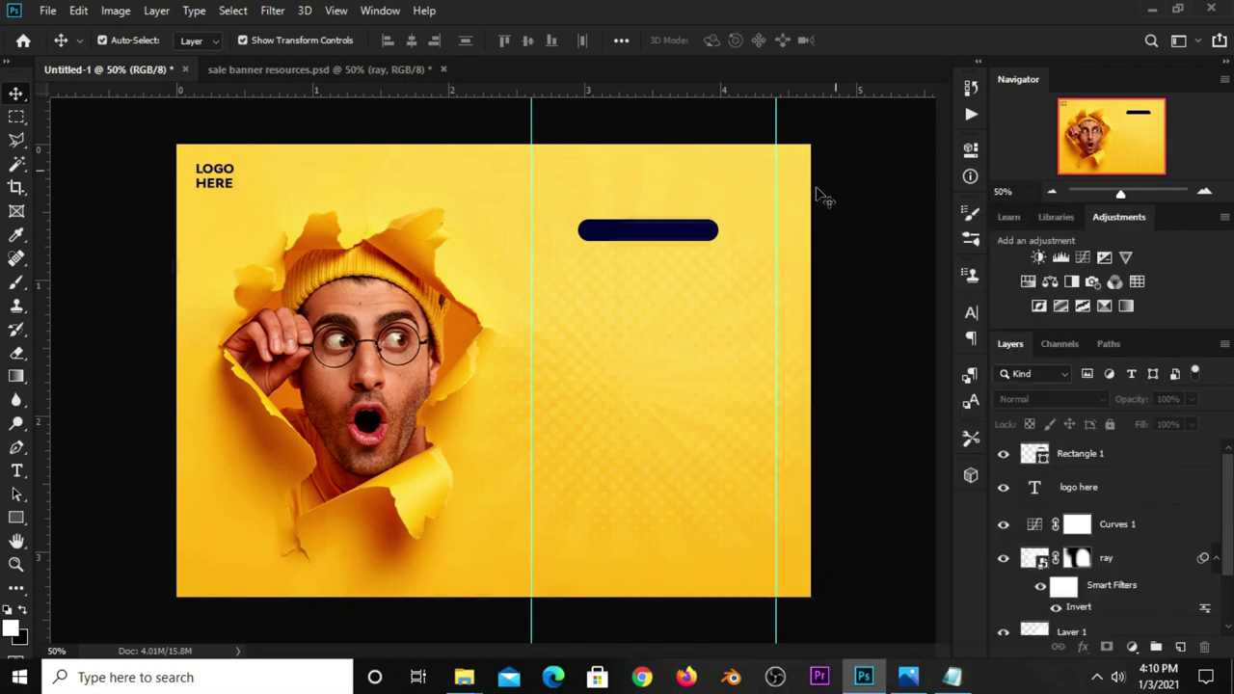
Add white (#ffffff) 'SPECIAL OFFER' text below the navy bar
right_click(17, 471)
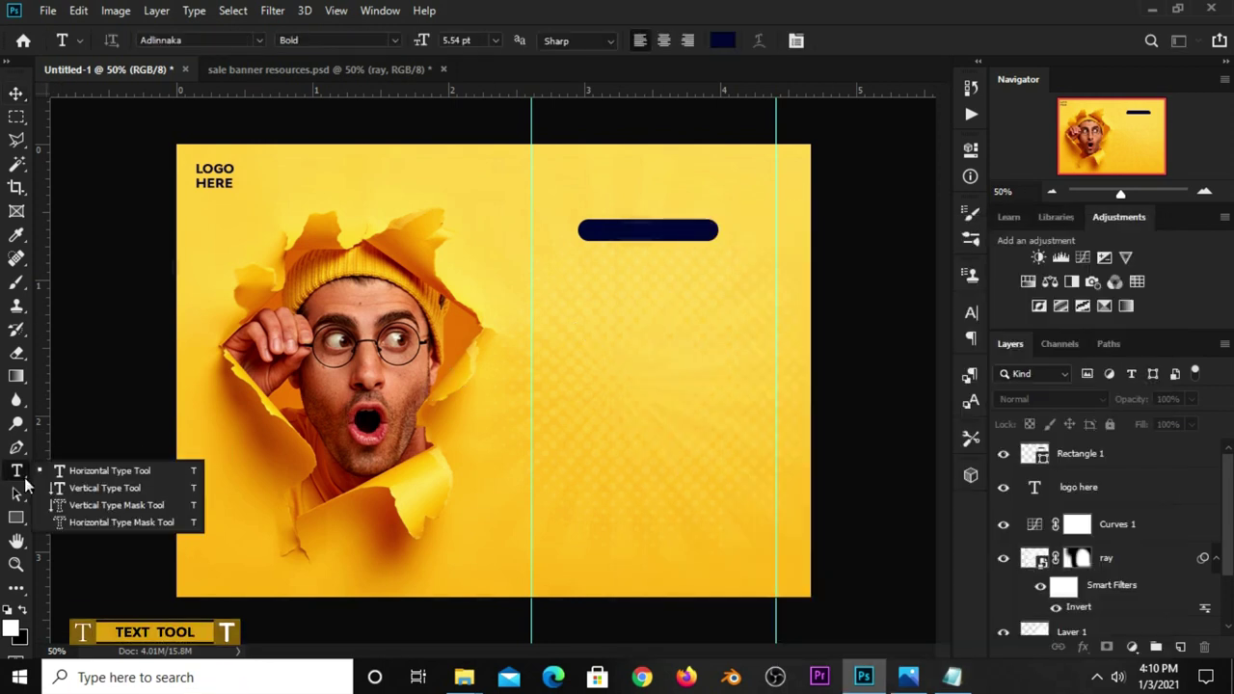
click(92, 469)
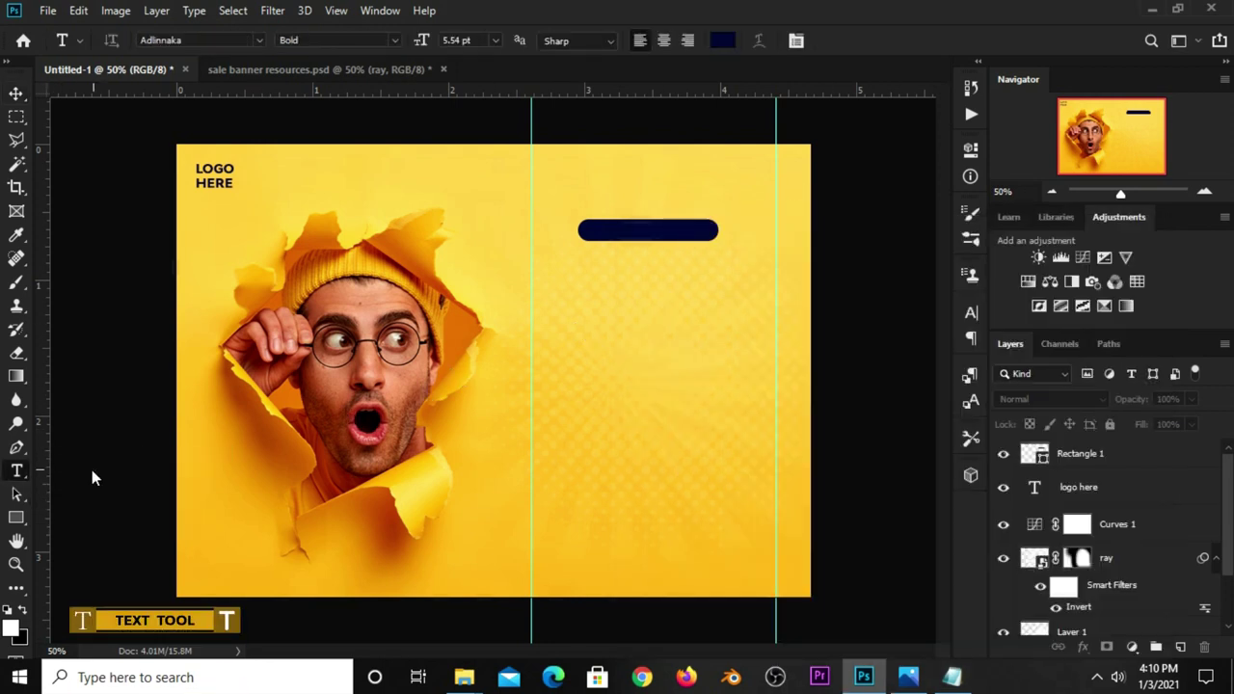
click(608, 329)
text(SPECIAL OFFER)
click(863, 40)
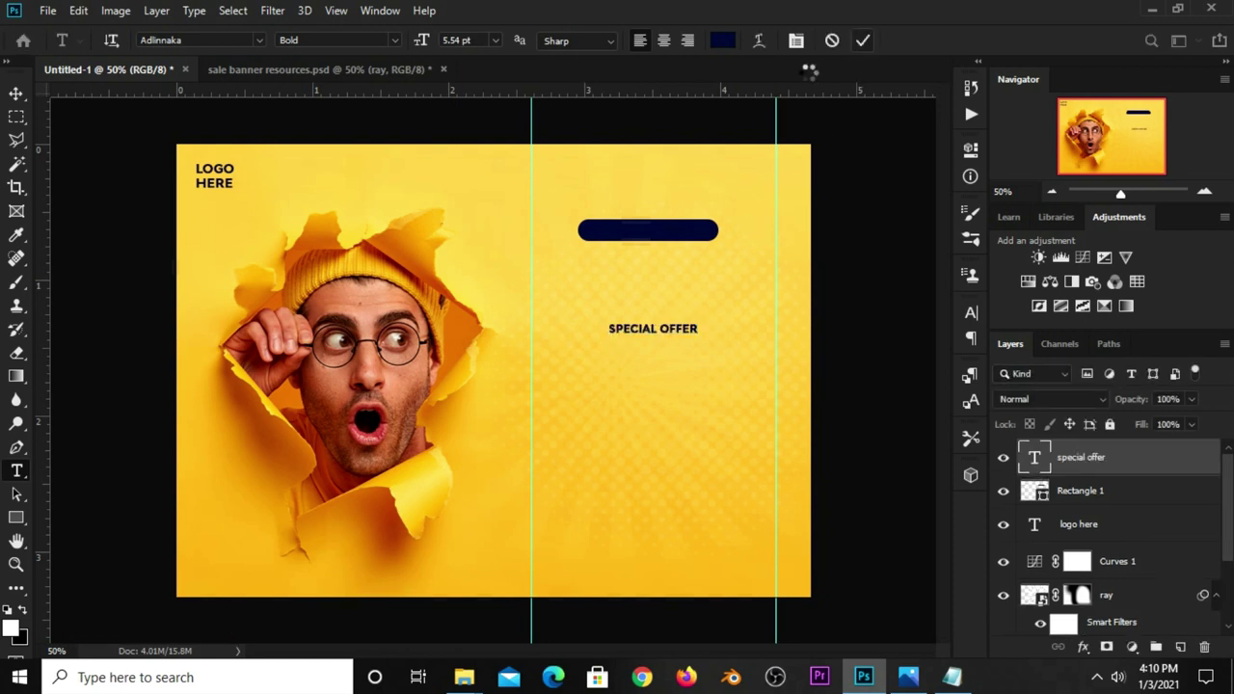
click(722, 40)
text(ffffff)
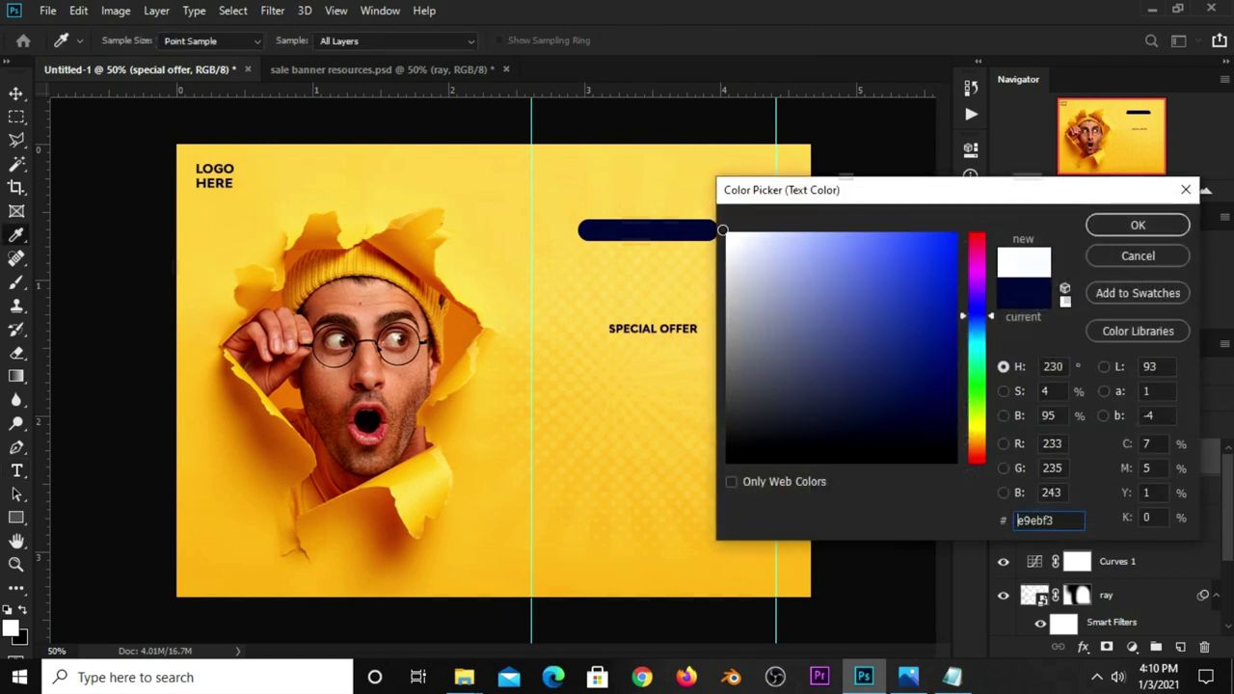
click(1138, 225)
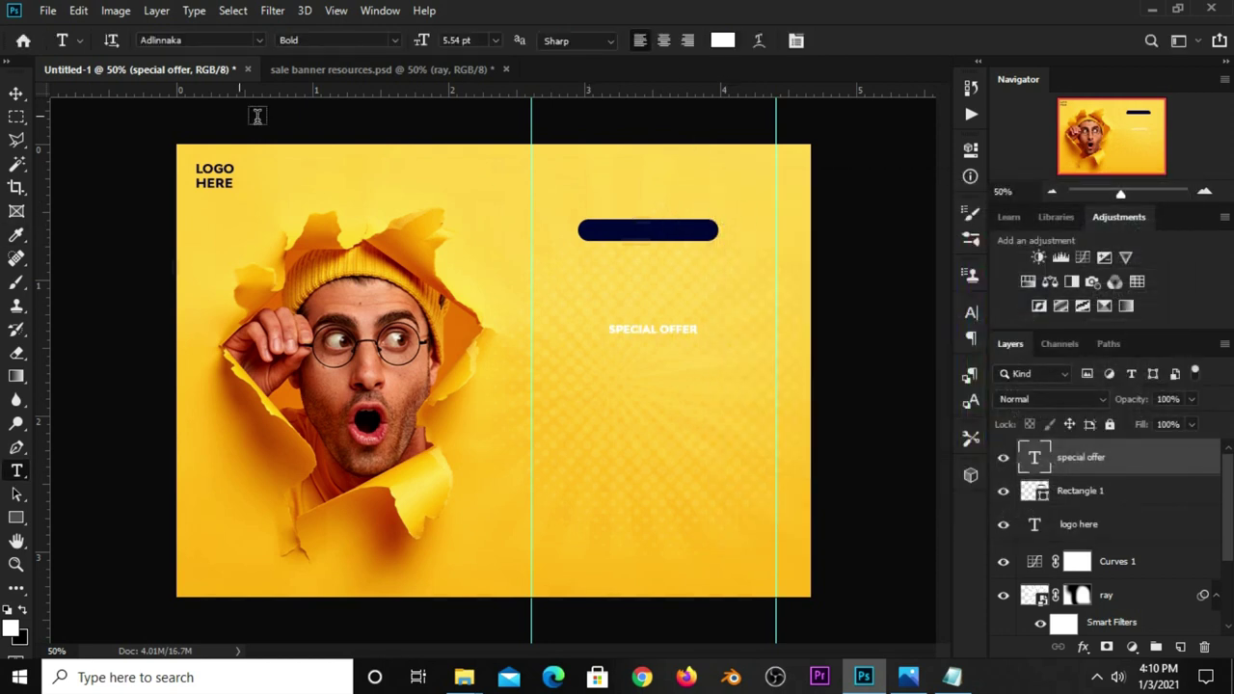
Move the text onto the navy bar and narrow the bar to fit it
click(16, 94)
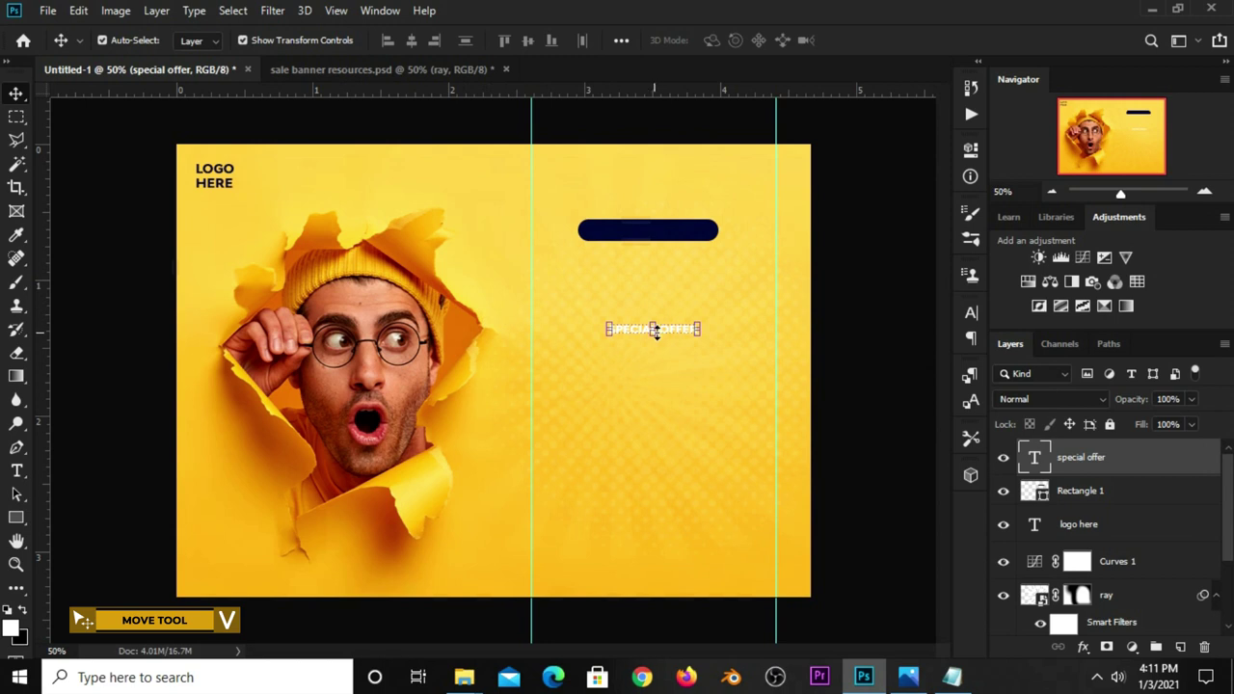
drag(673, 331, 672, 234)
click(709, 231)
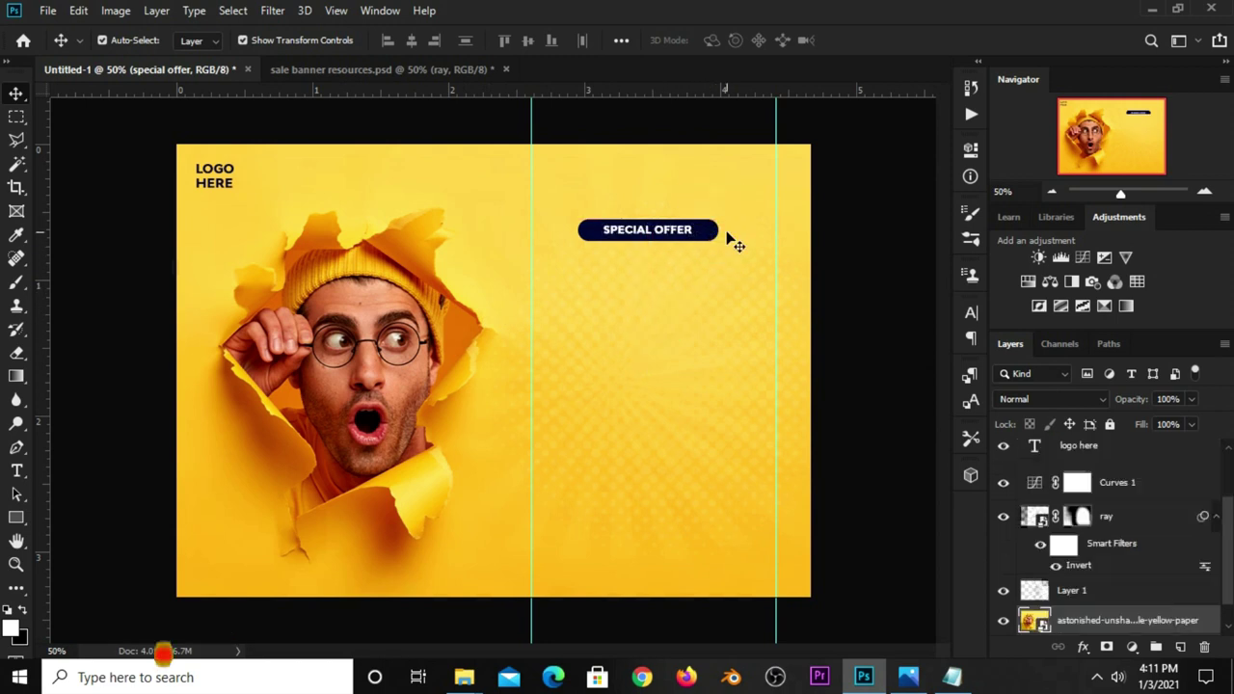
key(ctrl+t)
drag(718, 230, 696, 231)
key(Return)
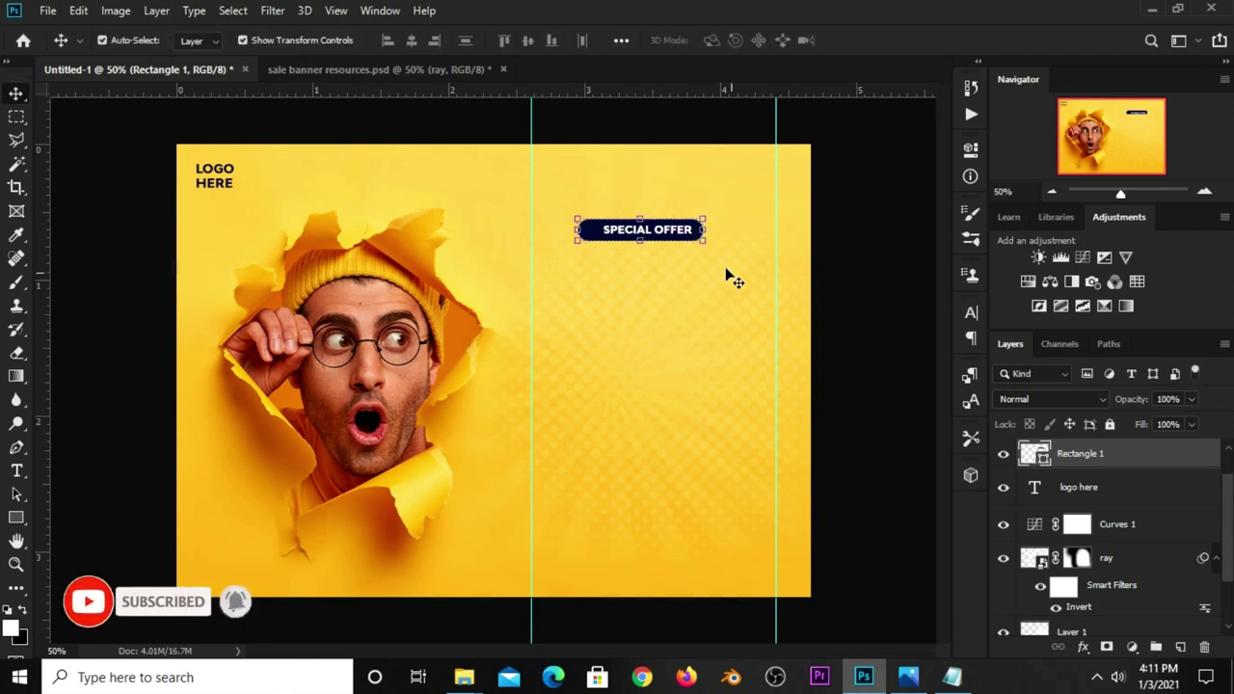
Centre the SPECIAL OFFER text on its navy pill
shift+click(1067, 488)
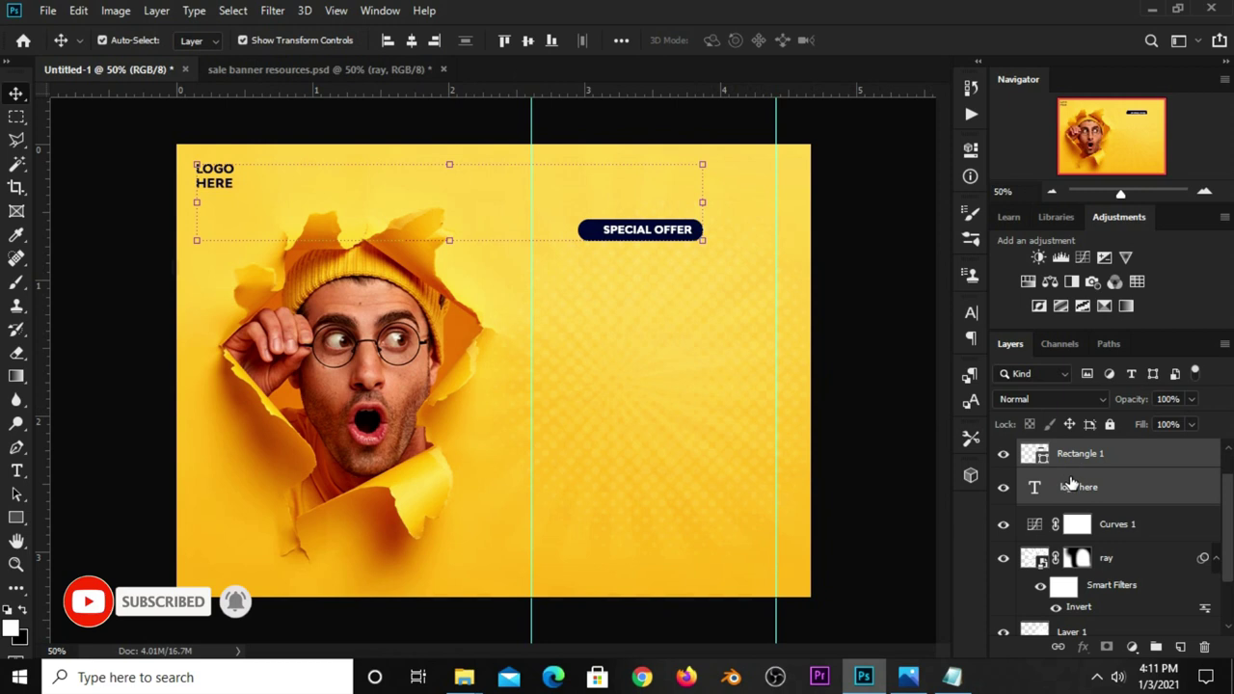
ctrl+click(1119, 497)
scroll(1108, 496, up, 1)
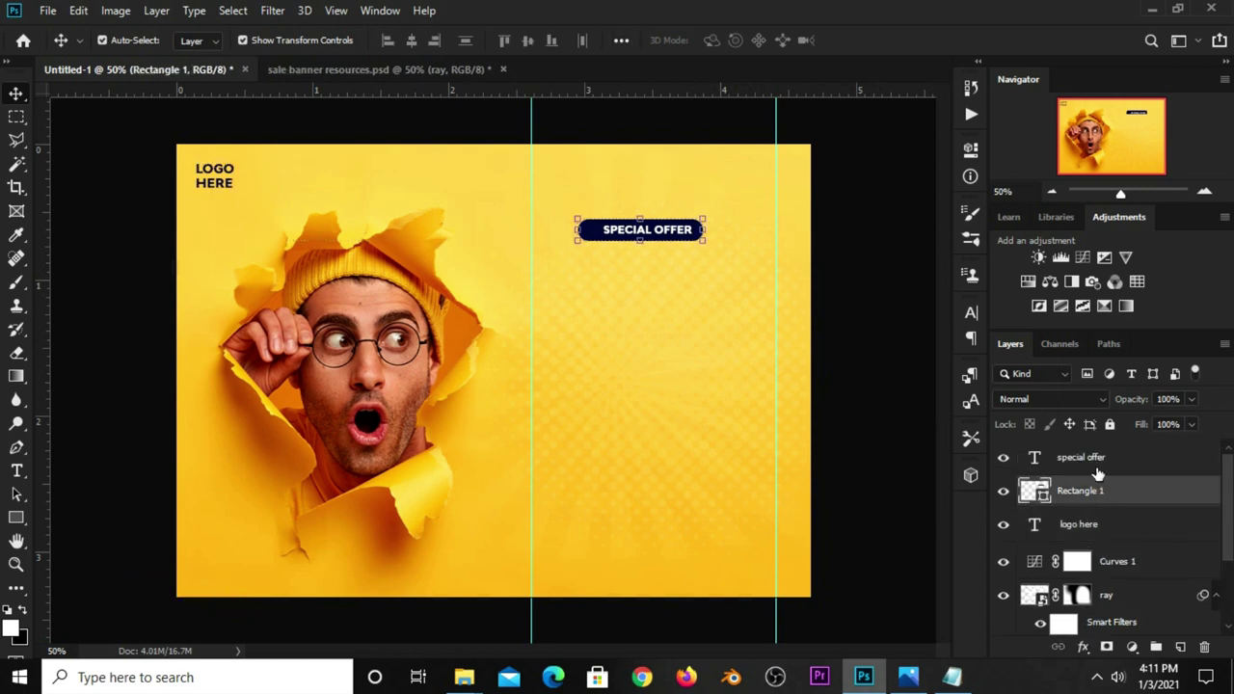
shift+click(1104, 455)
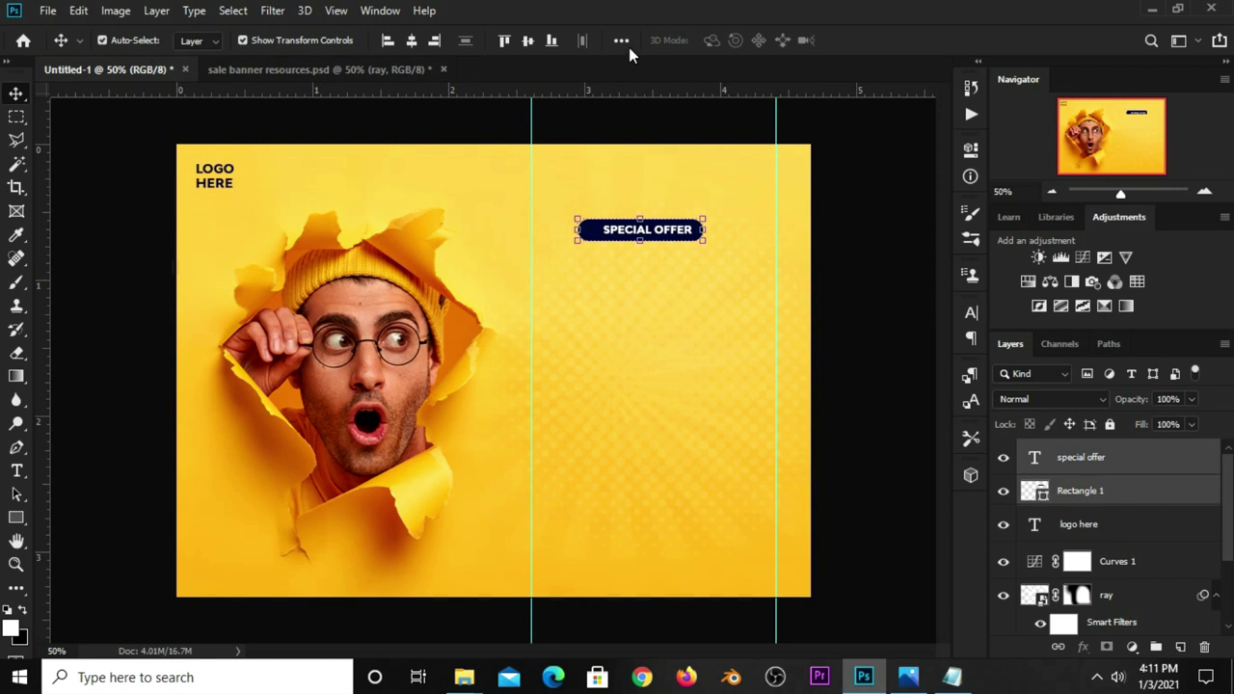
click(623, 41)
click(566, 89)
Group the SPECIAL OFFER text and Rectangle 1 into Group 1
click(1090, 472)
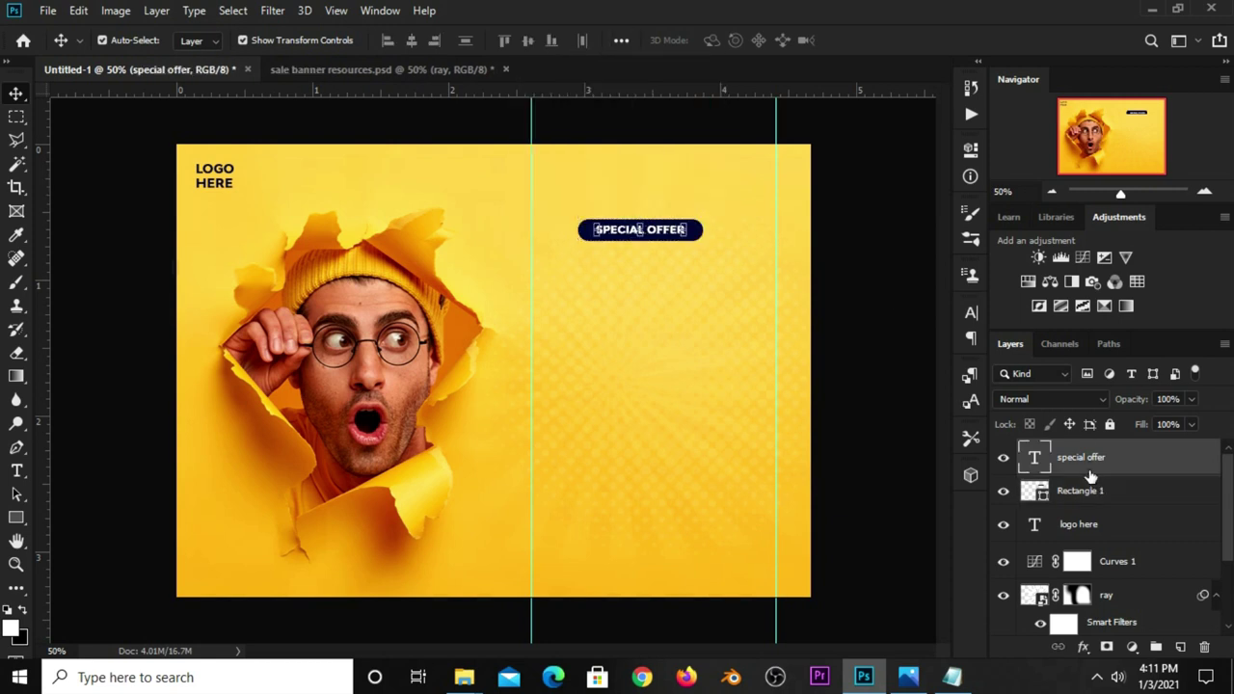
ctrl+click(1088, 494)
key(ctrl+g)
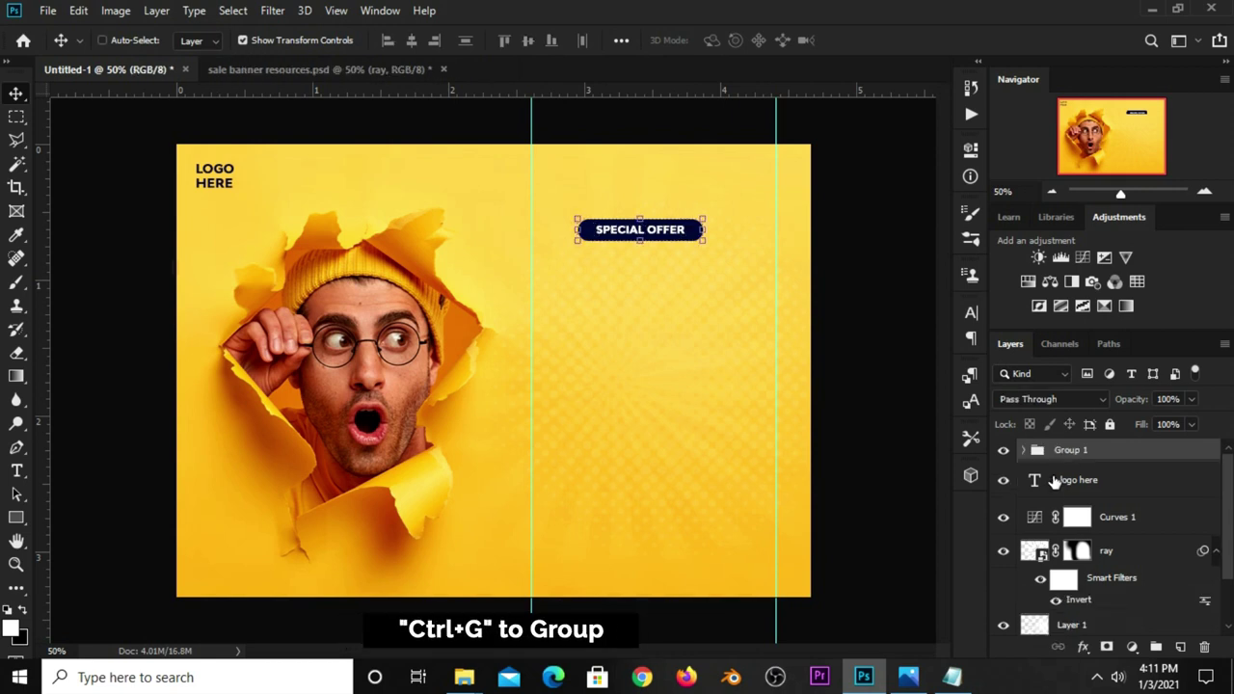
click(1004, 452)
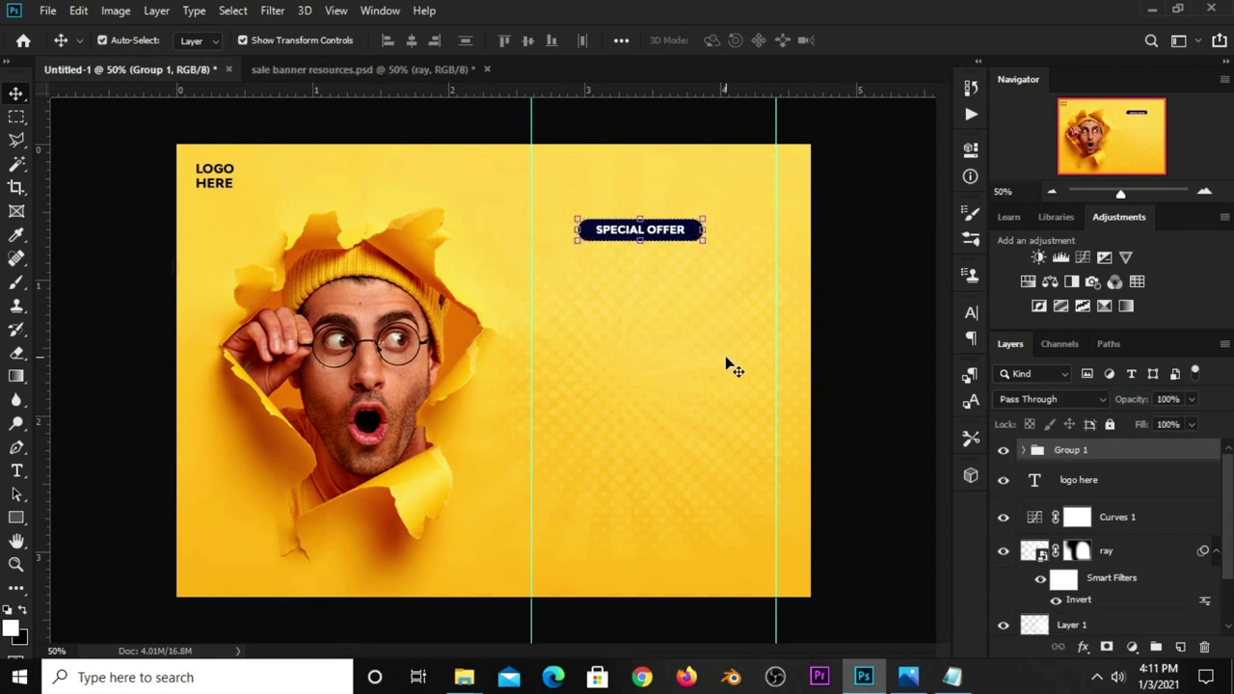
Centre Group 1 horizontally between the two guides using a marquee selection
click(15, 117)
click(63, 117)
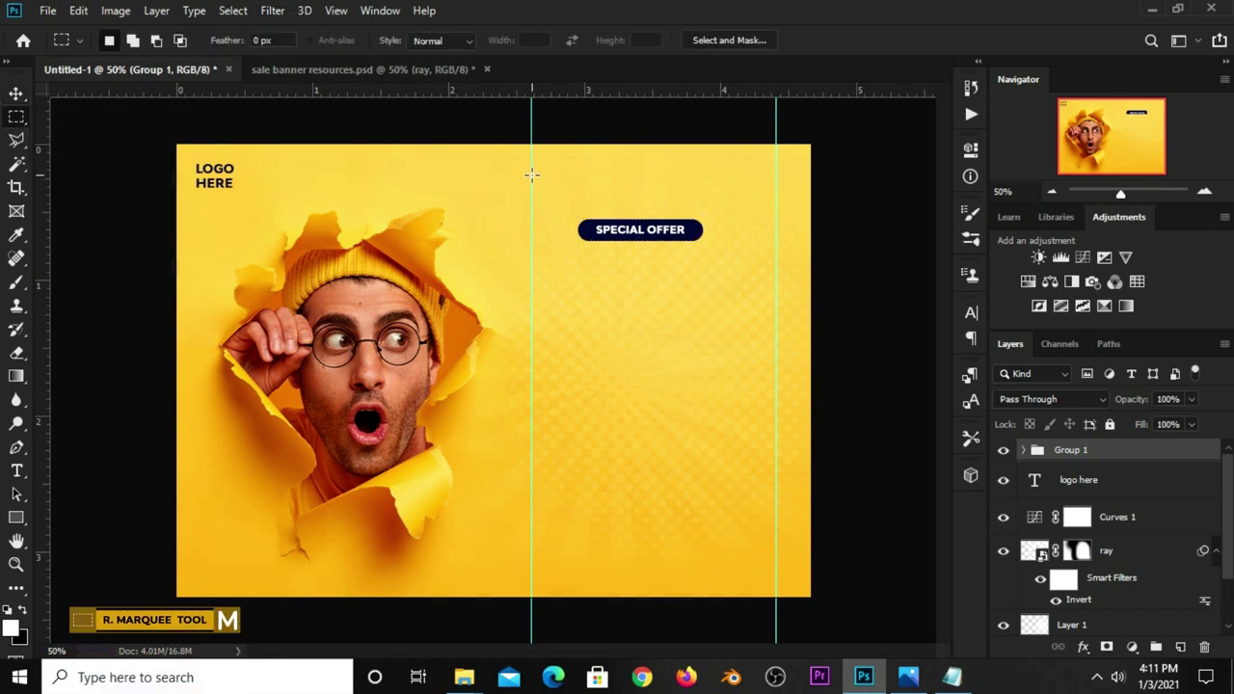
drag(531, 174, 777, 218)
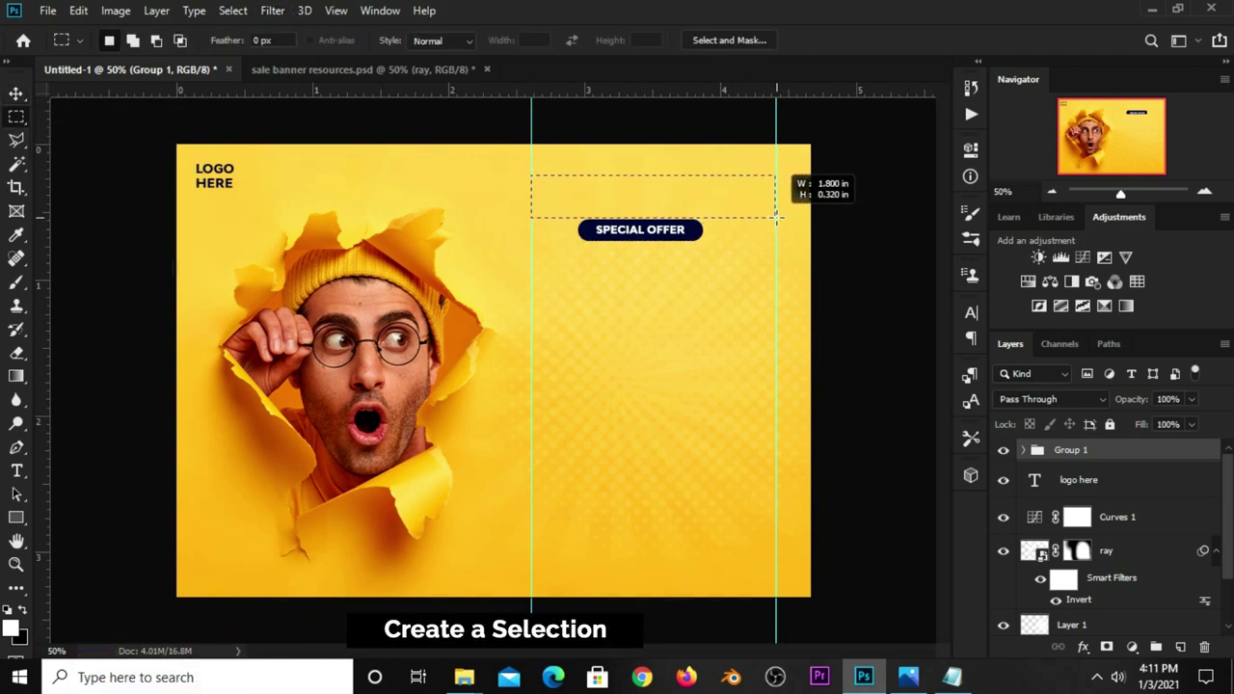
click(15, 93)
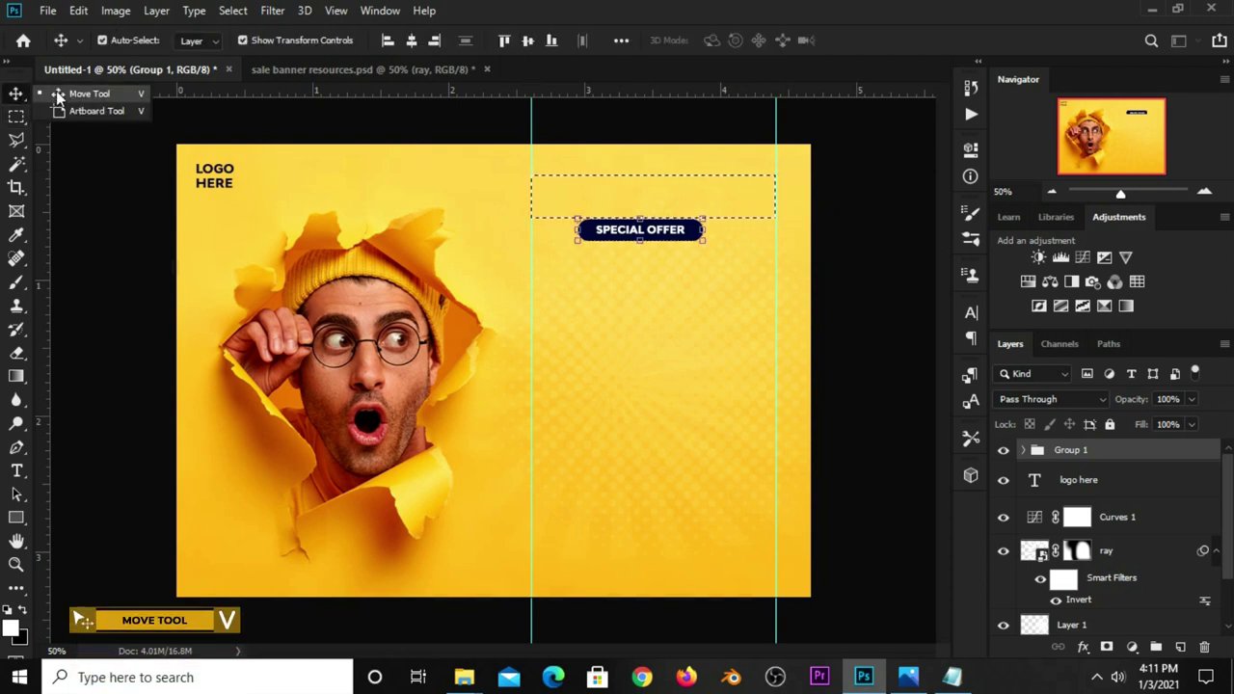
click(412, 40)
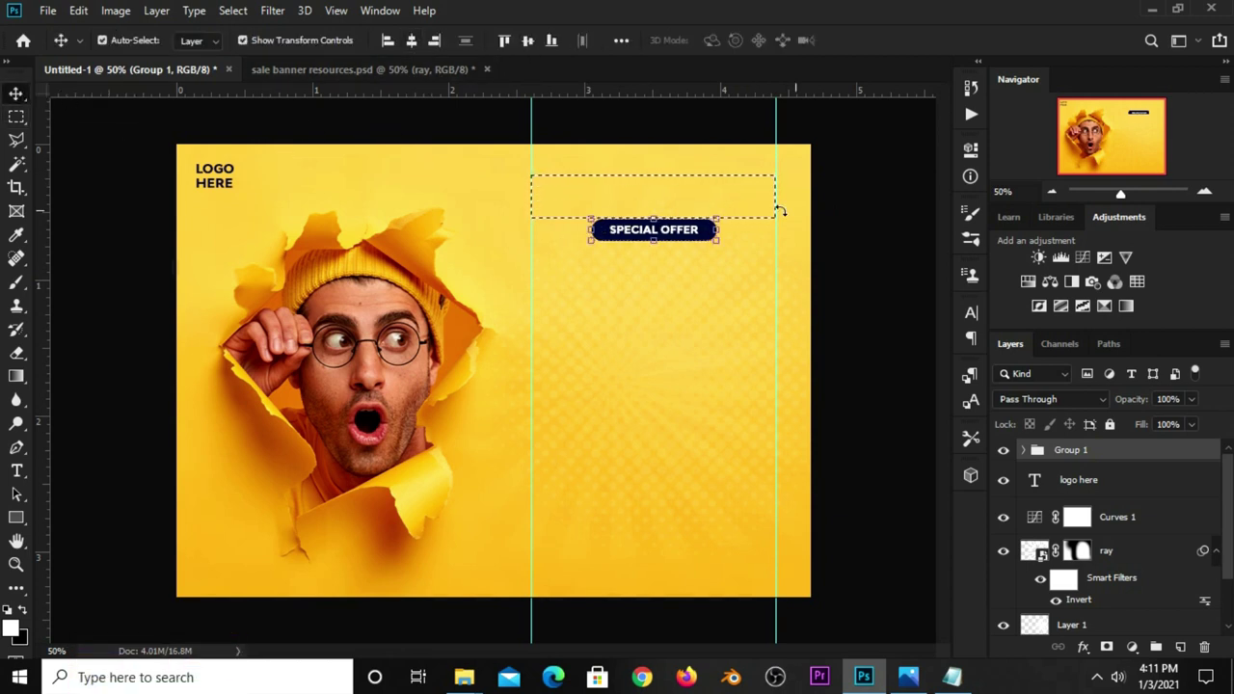
key(ctrl+d)
click(848, 249)
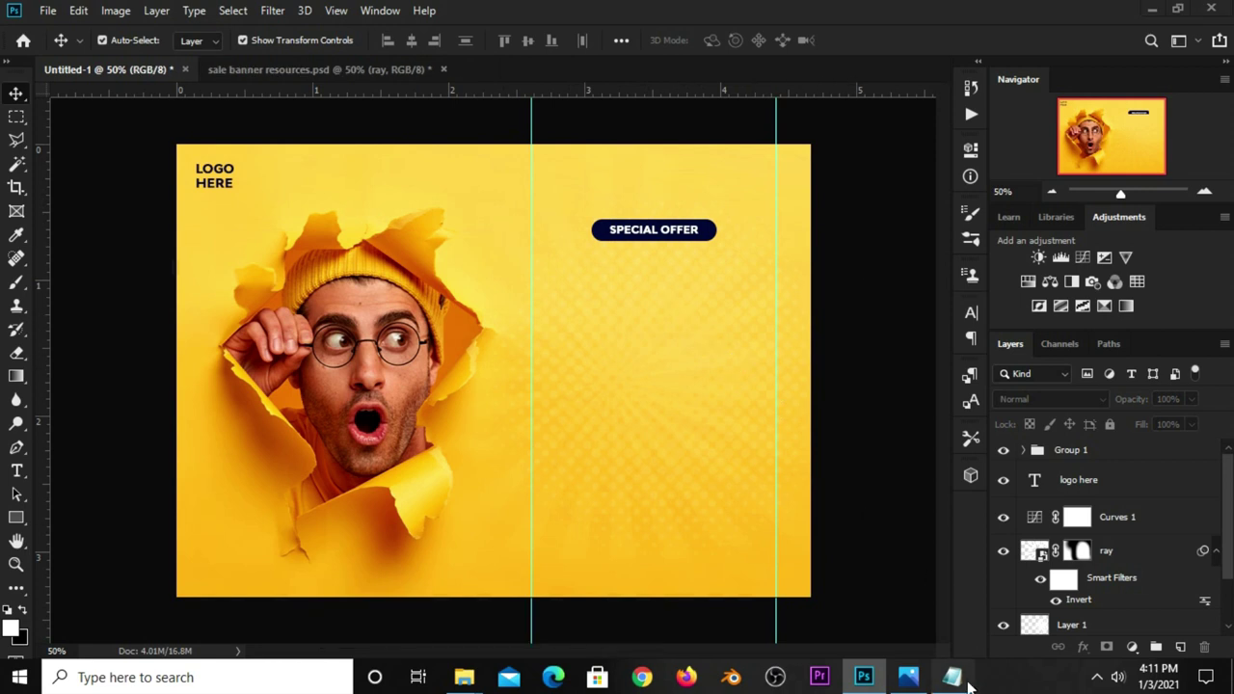
Copy part of the word 'sale' from the notes
click(951, 677)
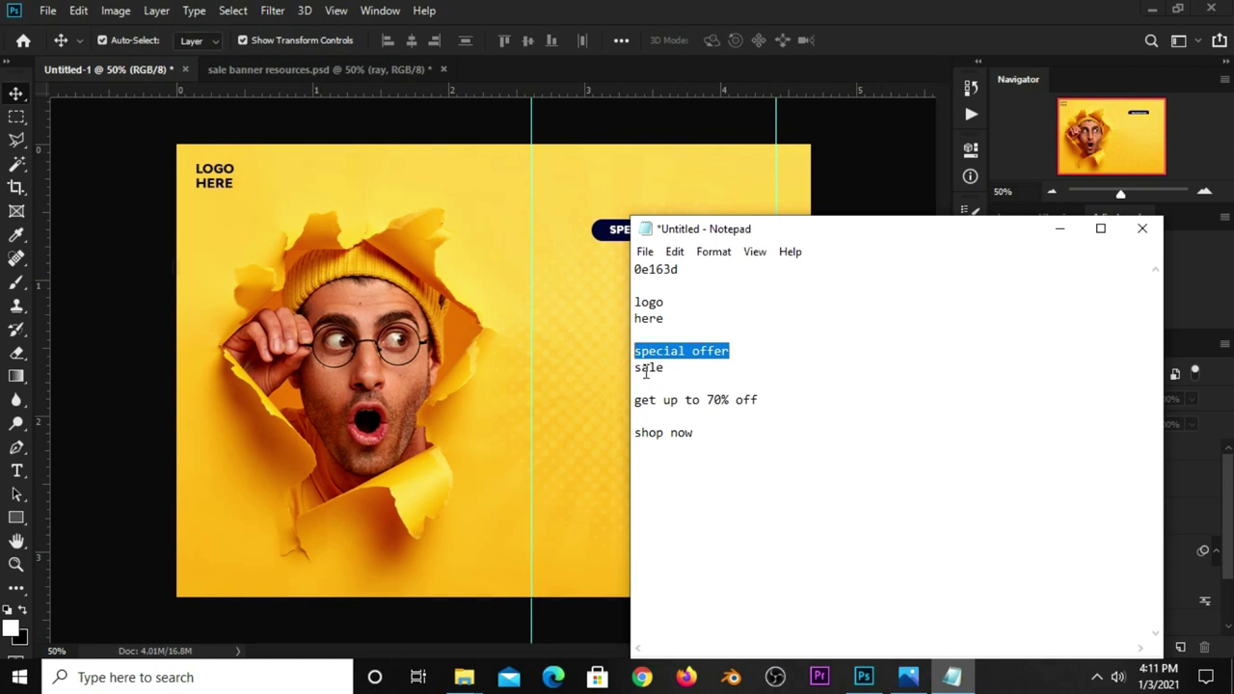
drag(641, 367, 671, 368)
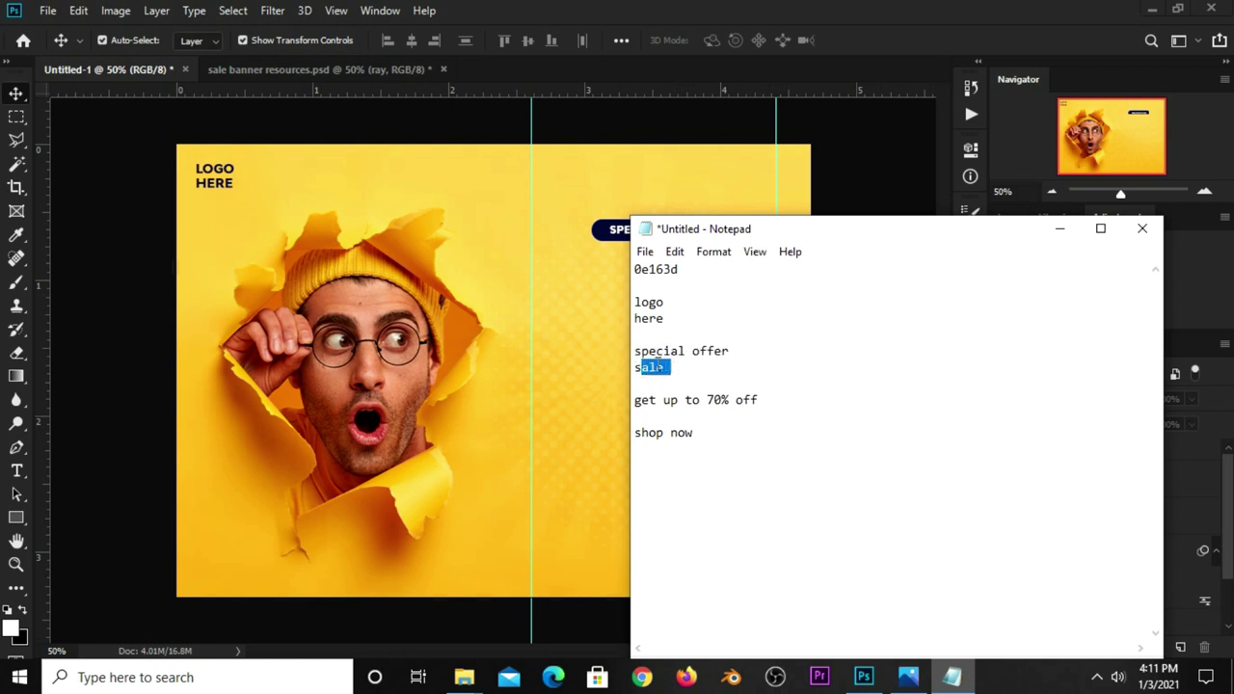
right_click(657, 368)
click(714, 424)
click(845, 162)
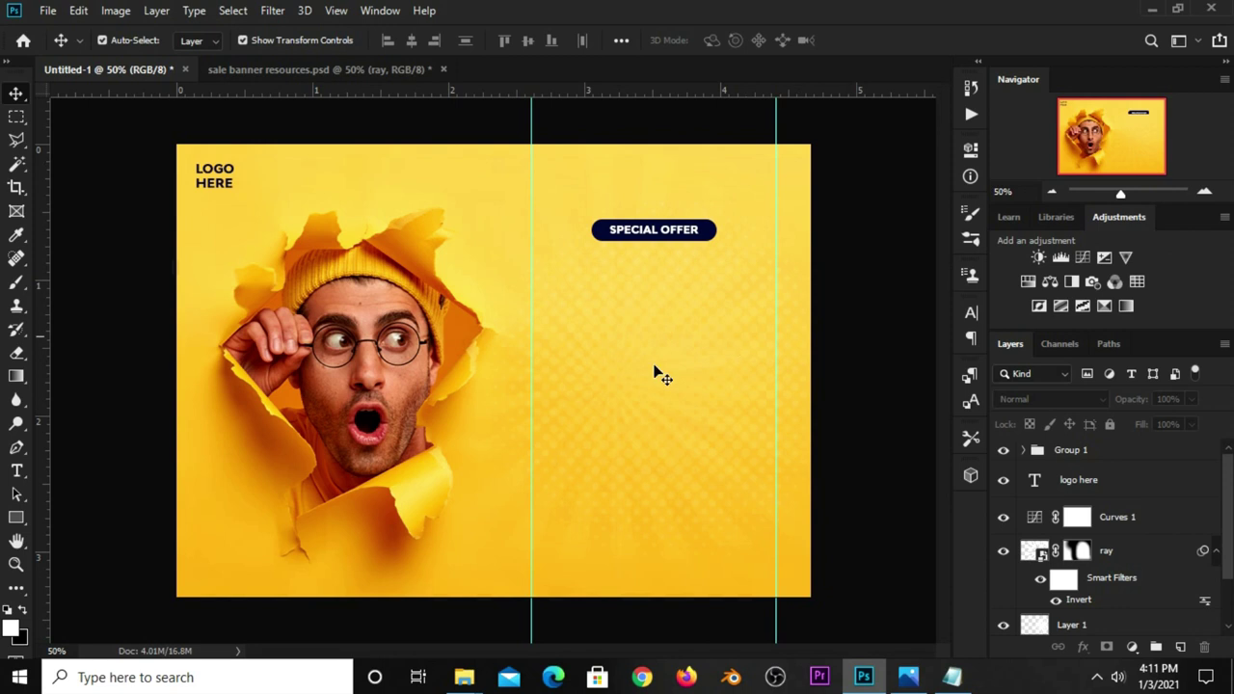
Add a navy #0e163d 'ALE' text layer below the SPECIAL OFFER badge
click(16, 471)
click(56, 472)
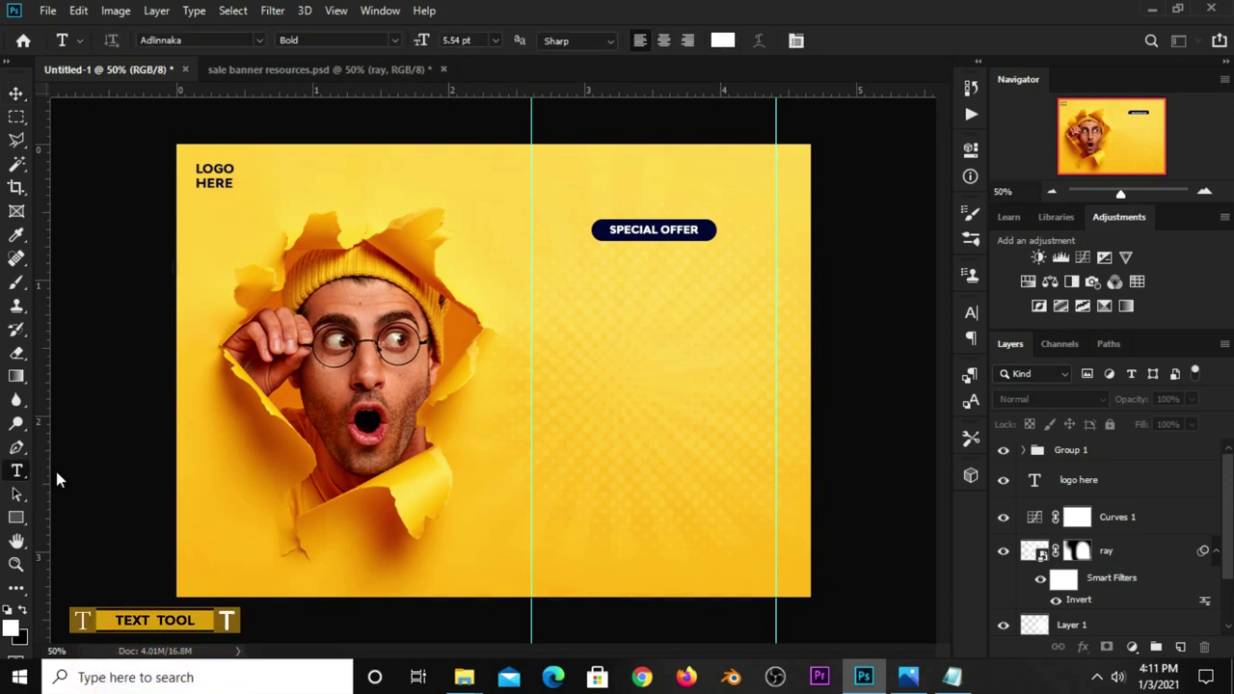
click(722, 41)
text(0e163d)
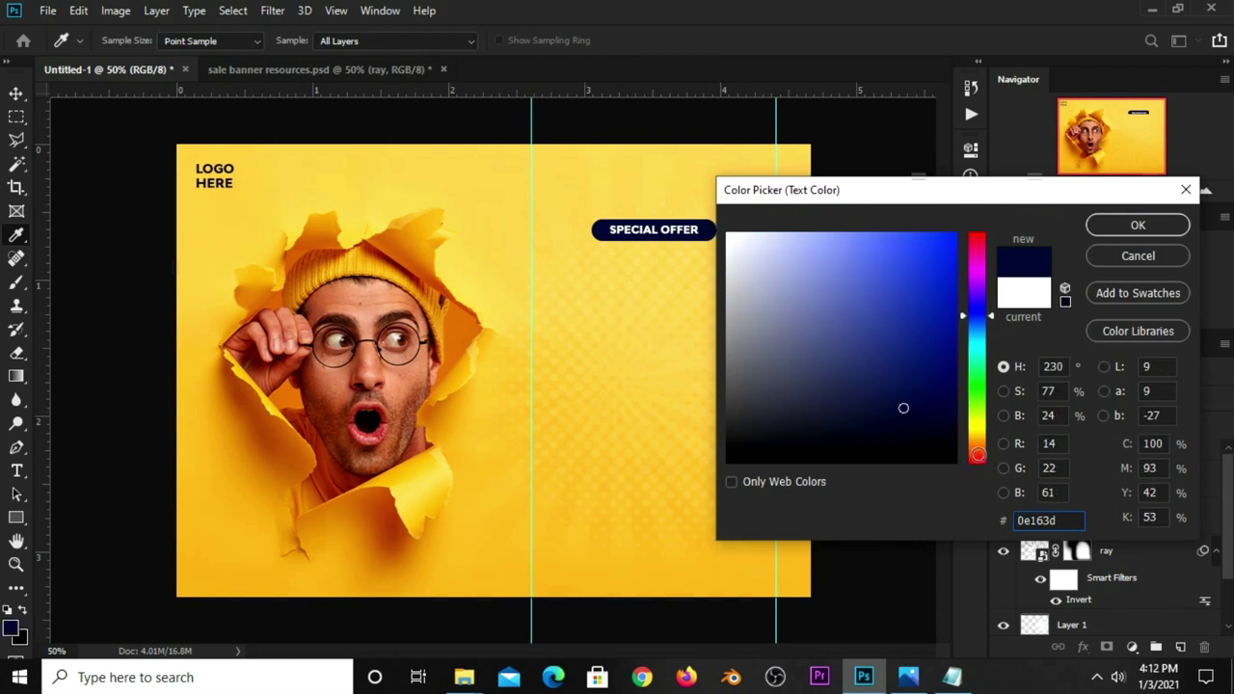
double_click(1065, 521)
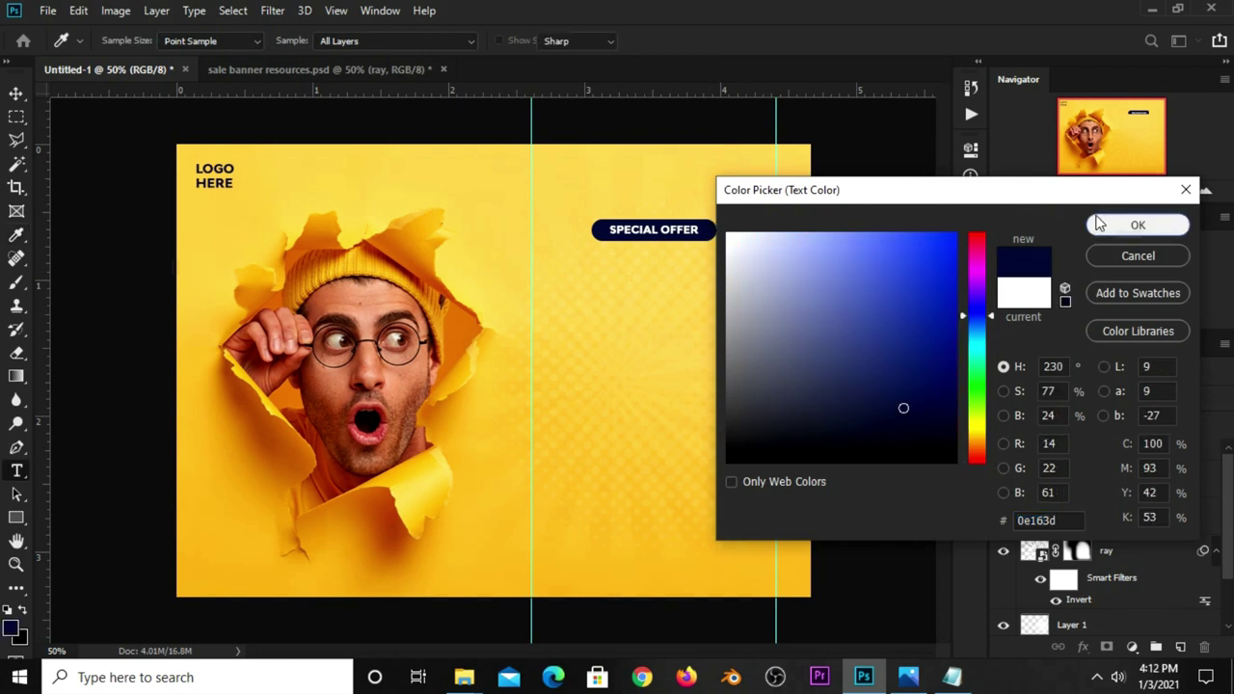
click(1123, 227)
click(632, 320)
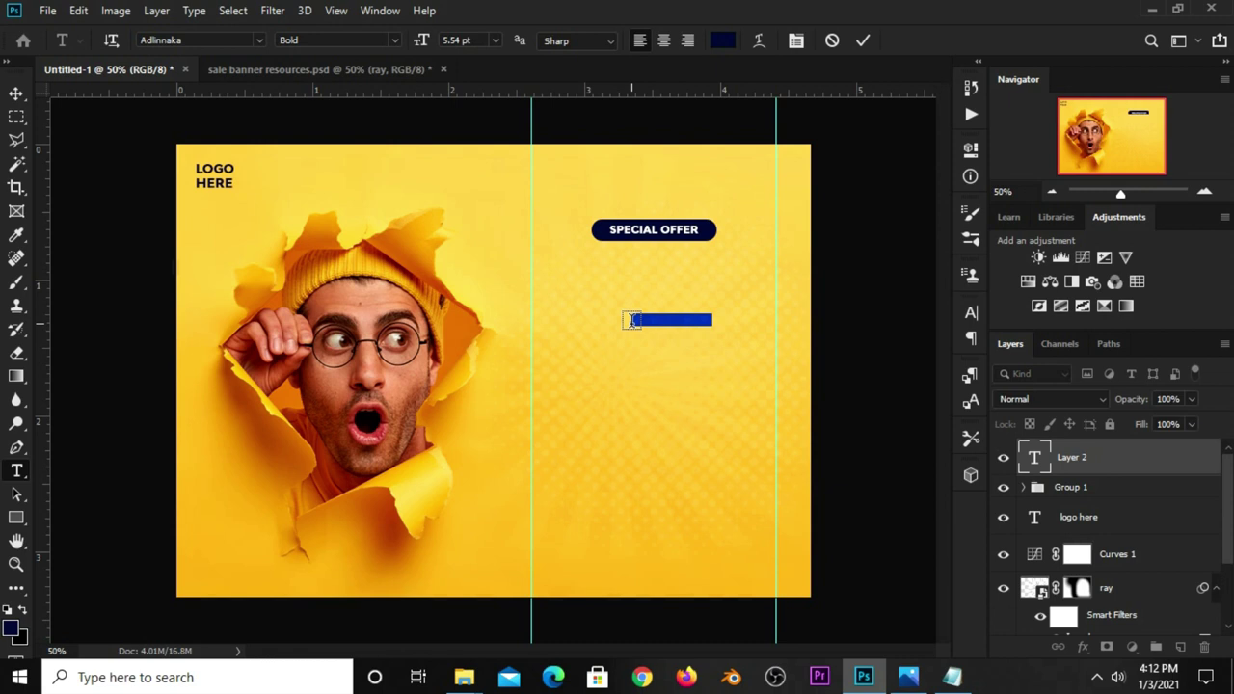
text(ALE)
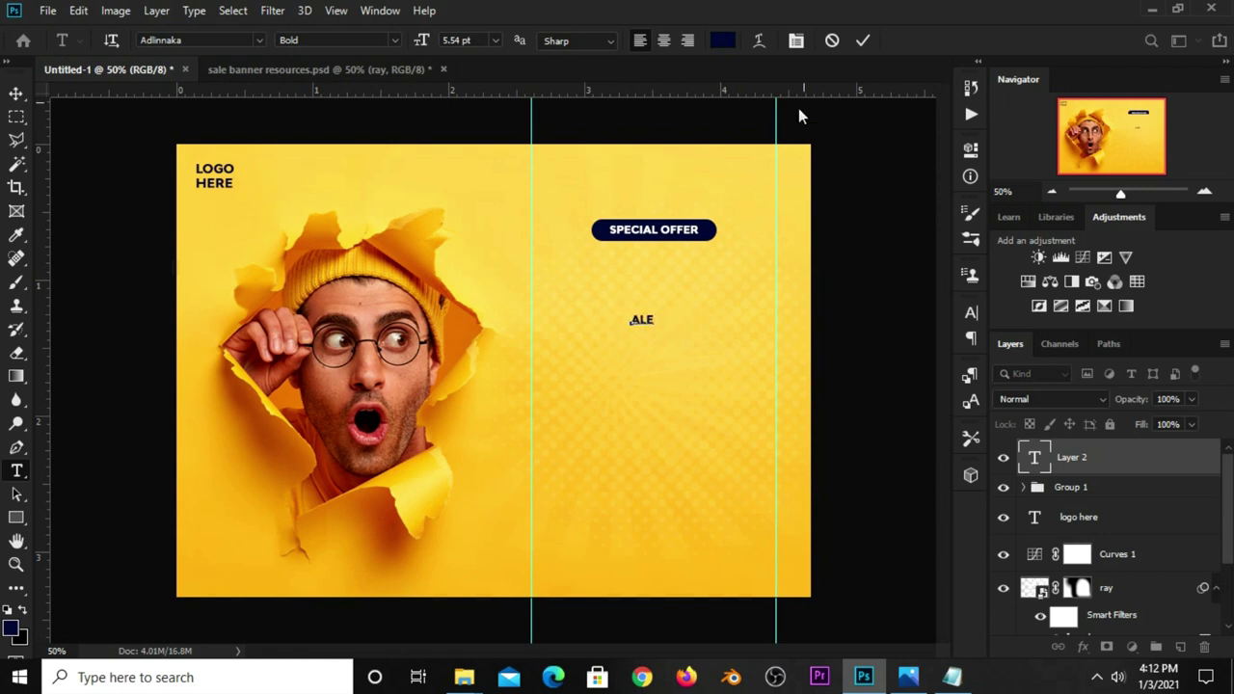
click(864, 40)
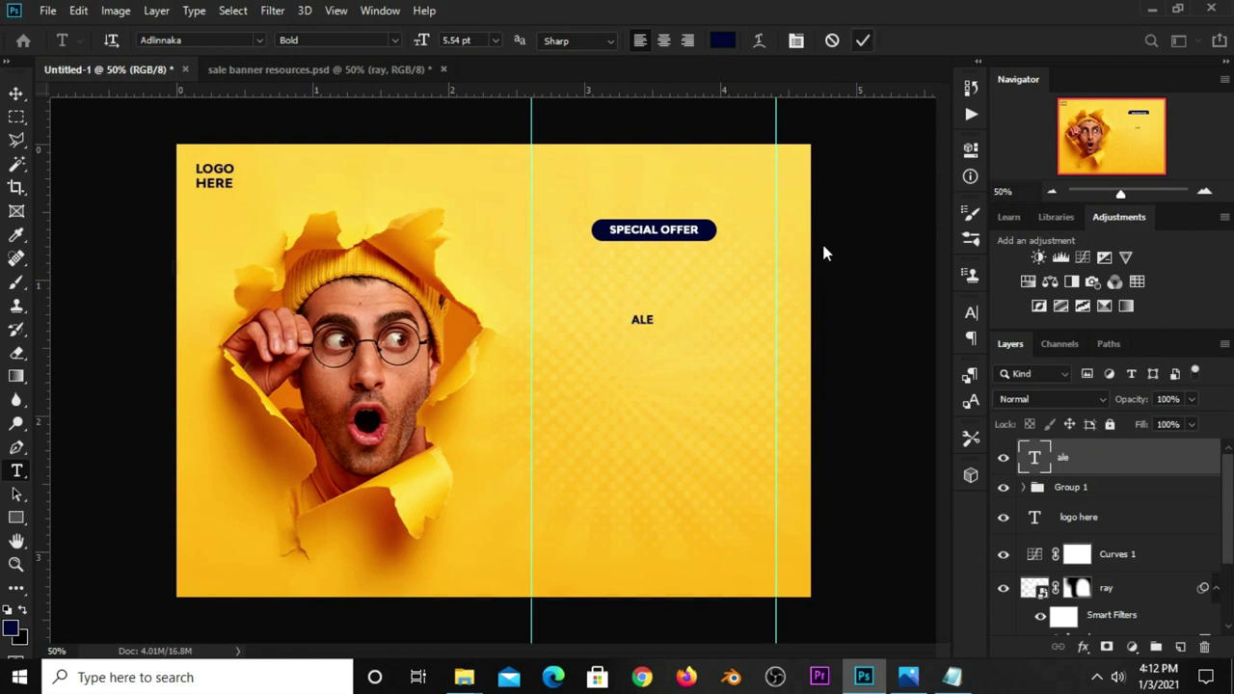
Set the ale text in Lobster 1.3 and enter a new font size
click(971, 313)
click(861, 338)
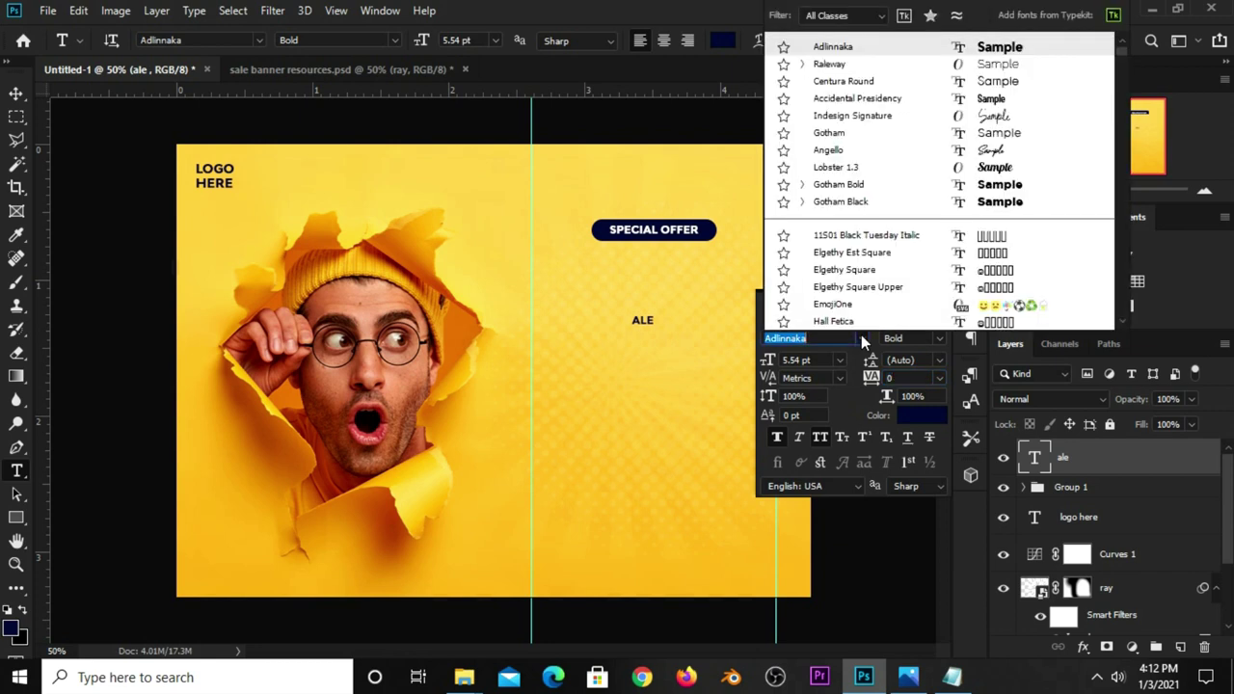
click(837, 169)
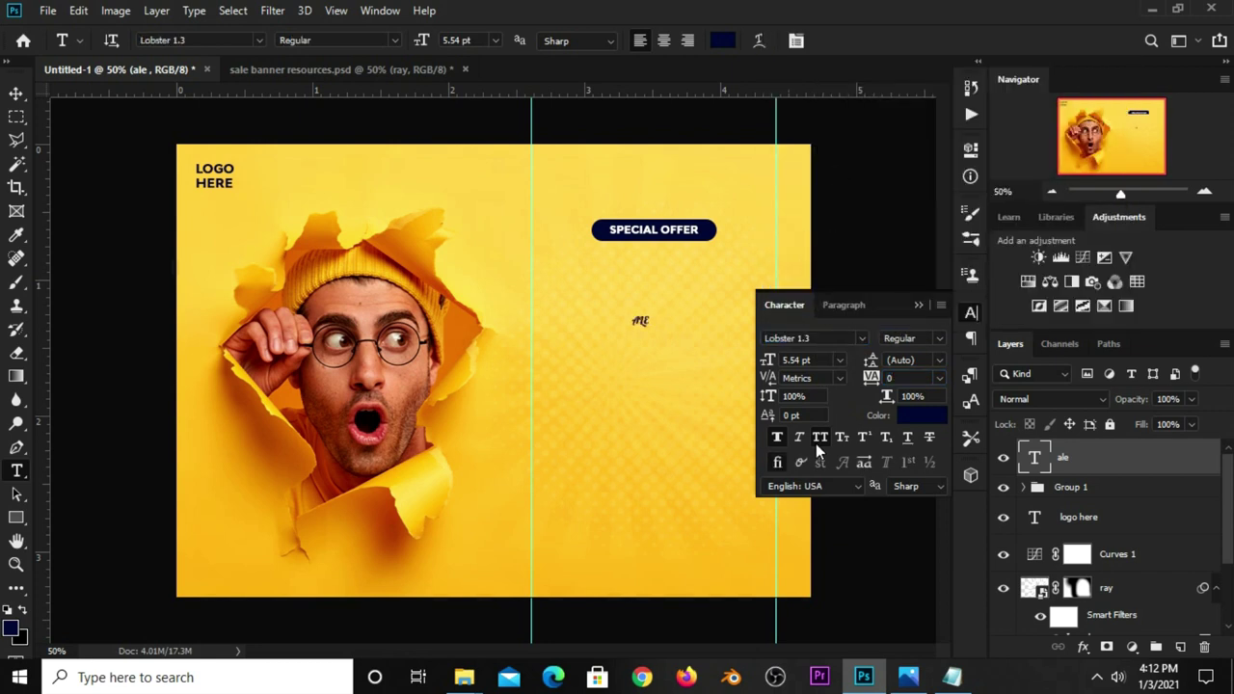
click(822, 360)
text(5)
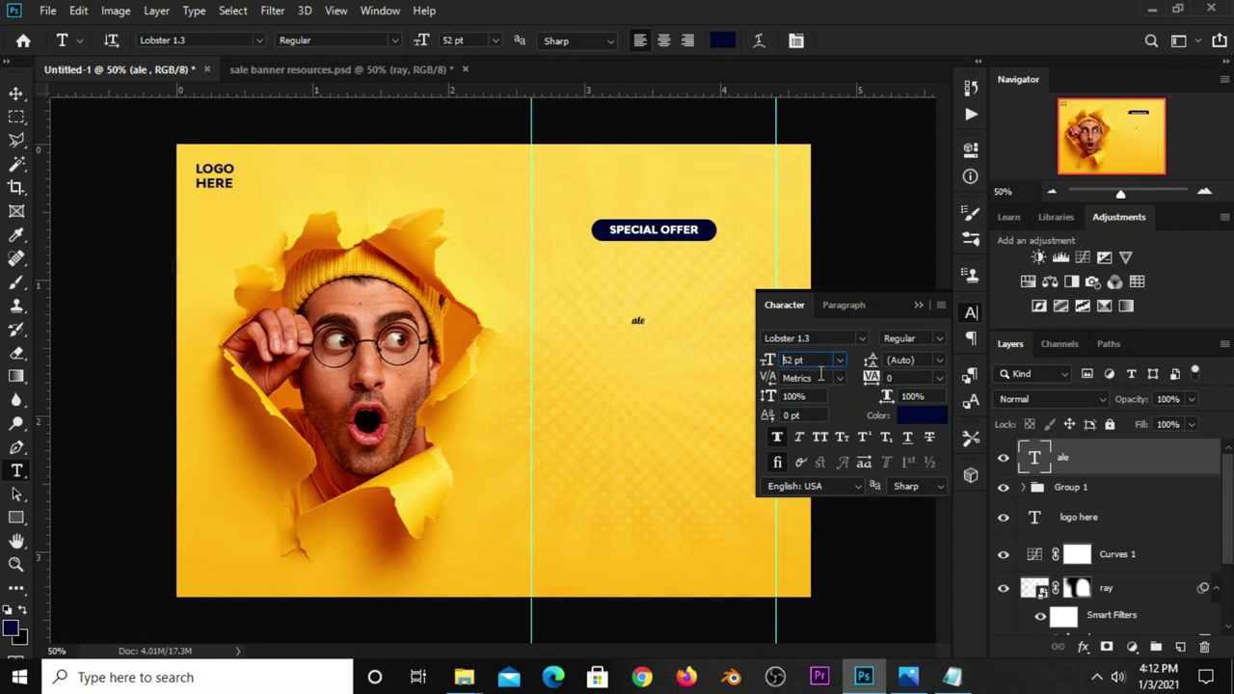
Apply the 52 pt size and move the ale text lower on the banner
key(Return)
click(918, 308)
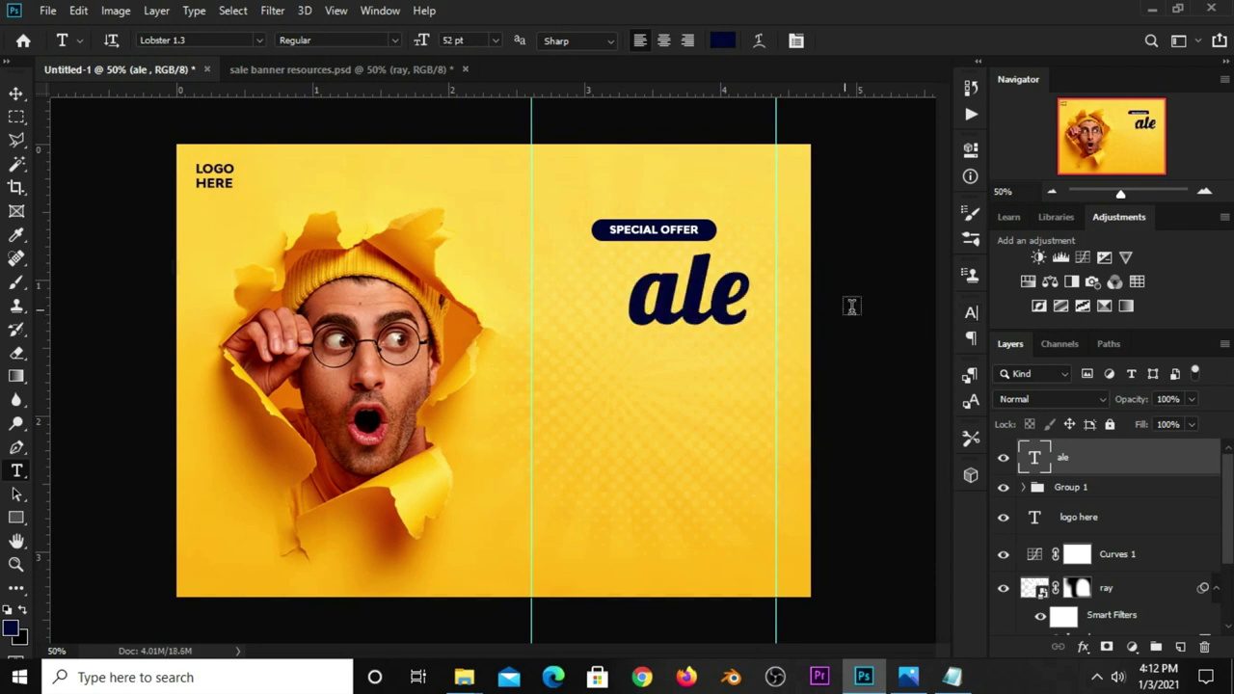
click(16, 95)
click(72, 99)
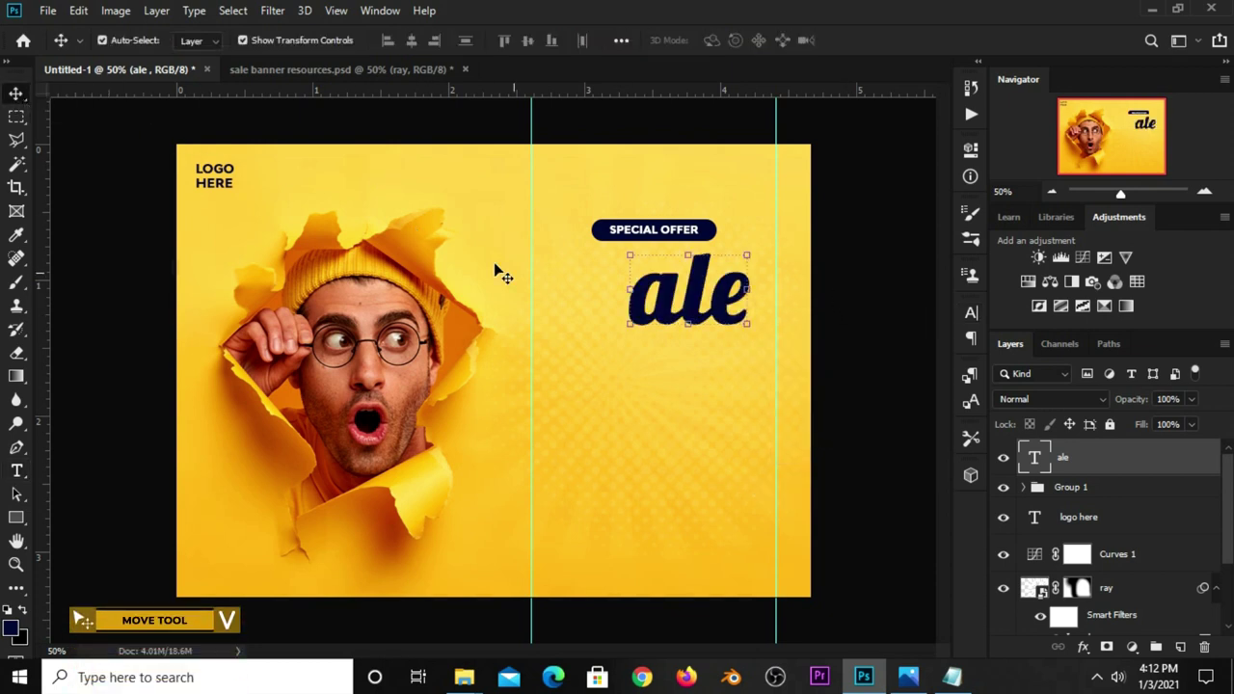
mouse_move(690, 290)
mouse_down()
mouse_move(696, 335)
mouse_move(558, 345)
mouse_up()
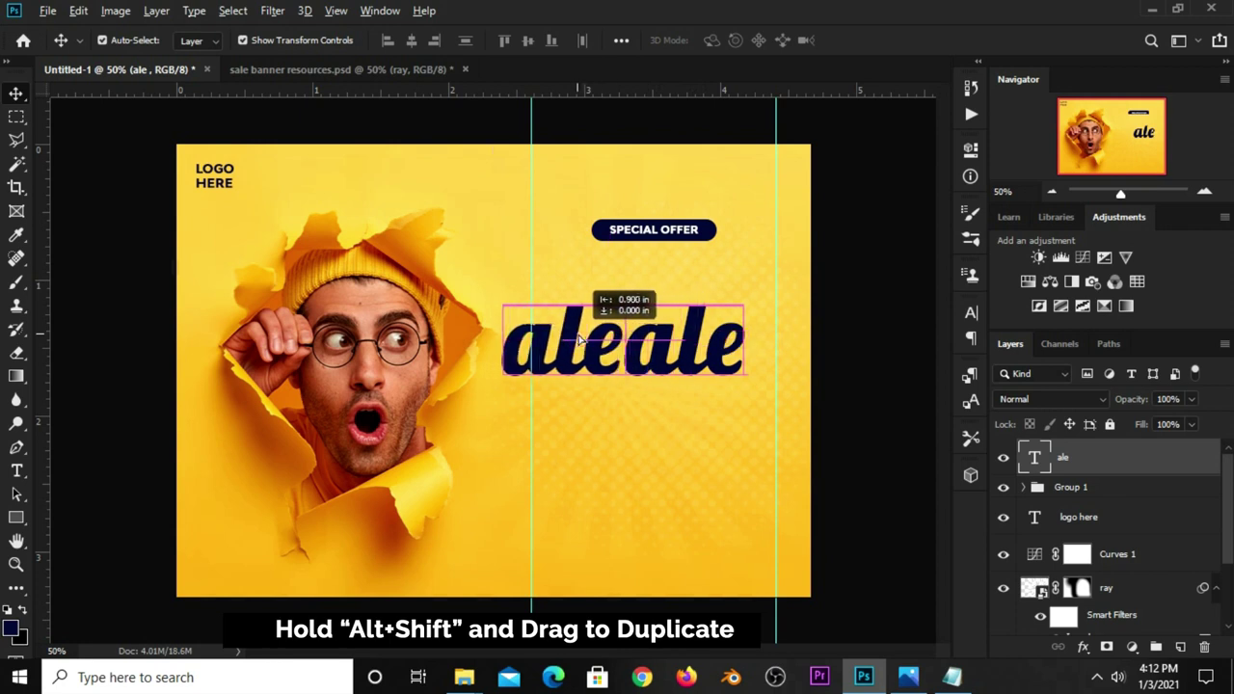
Edit the left text copy so it reads a single 'S'
click(16, 471)
click(96, 471)
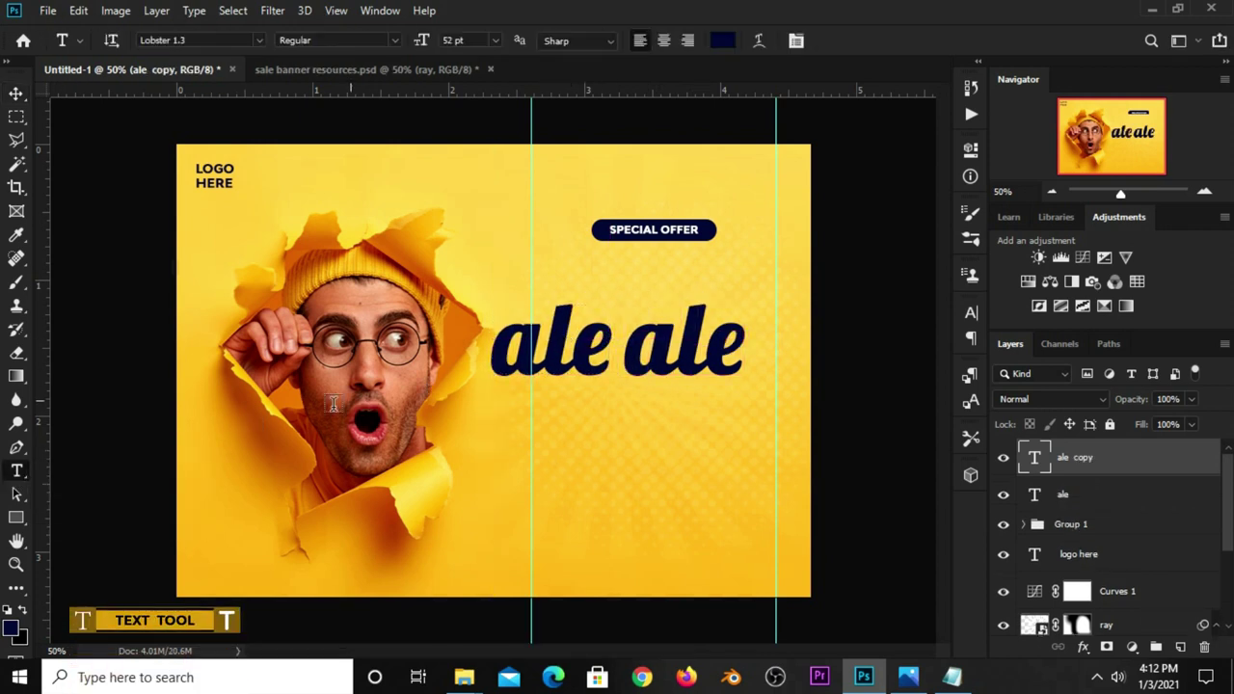
click(542, 349)
key(ctrl+a)
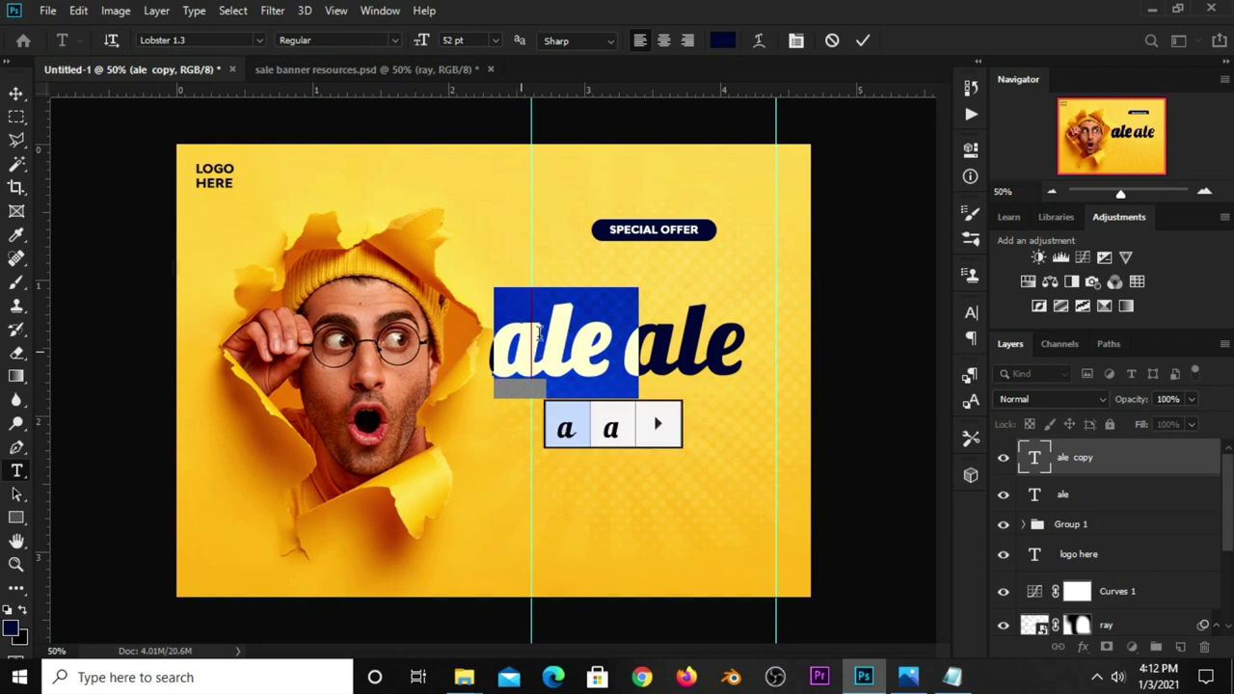
text(SS)
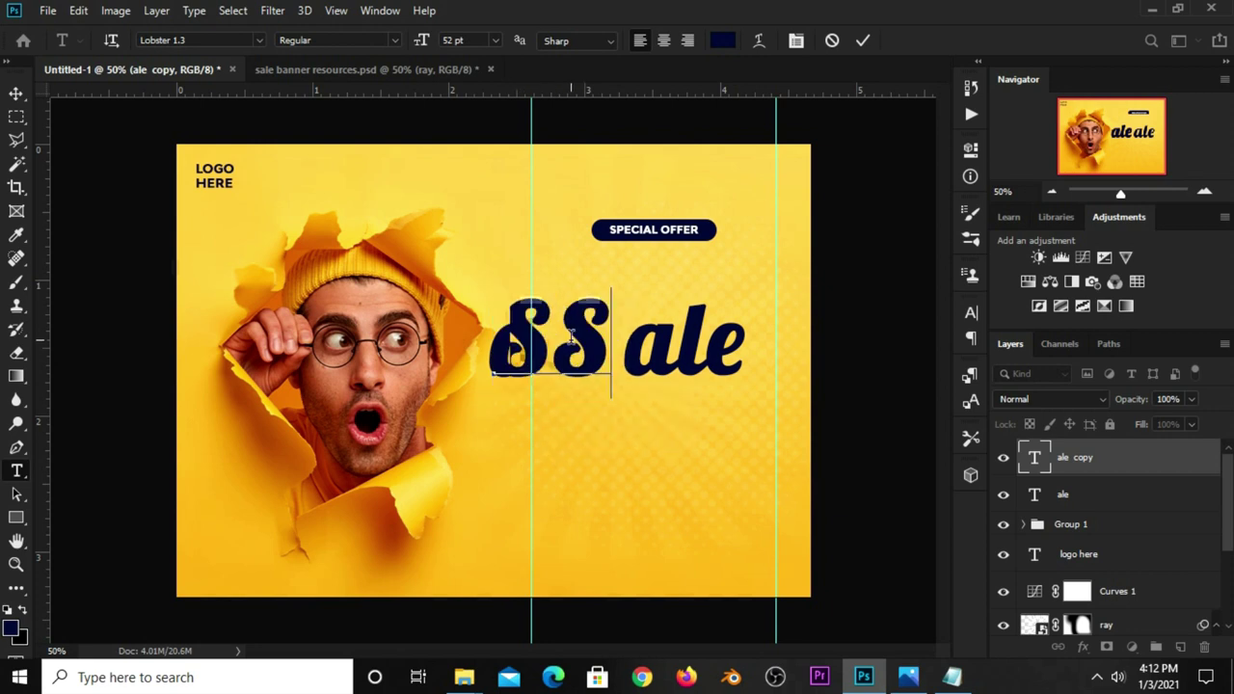
key(BackSpace)
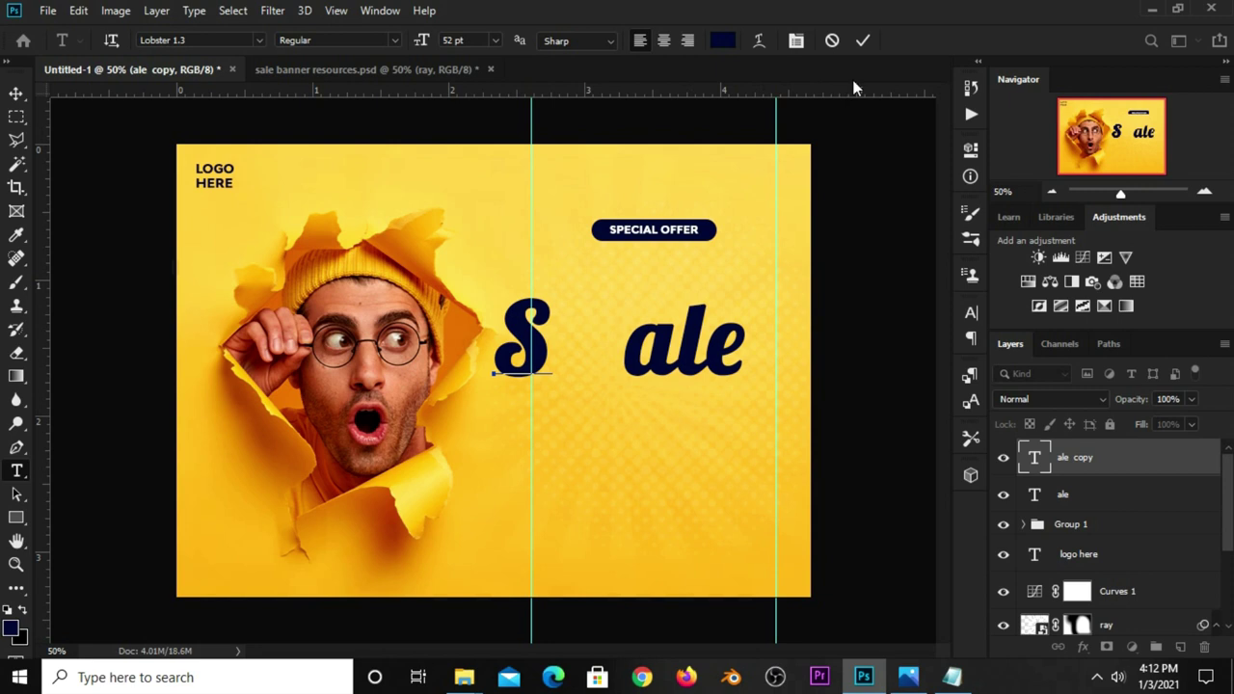
click(862, 39)
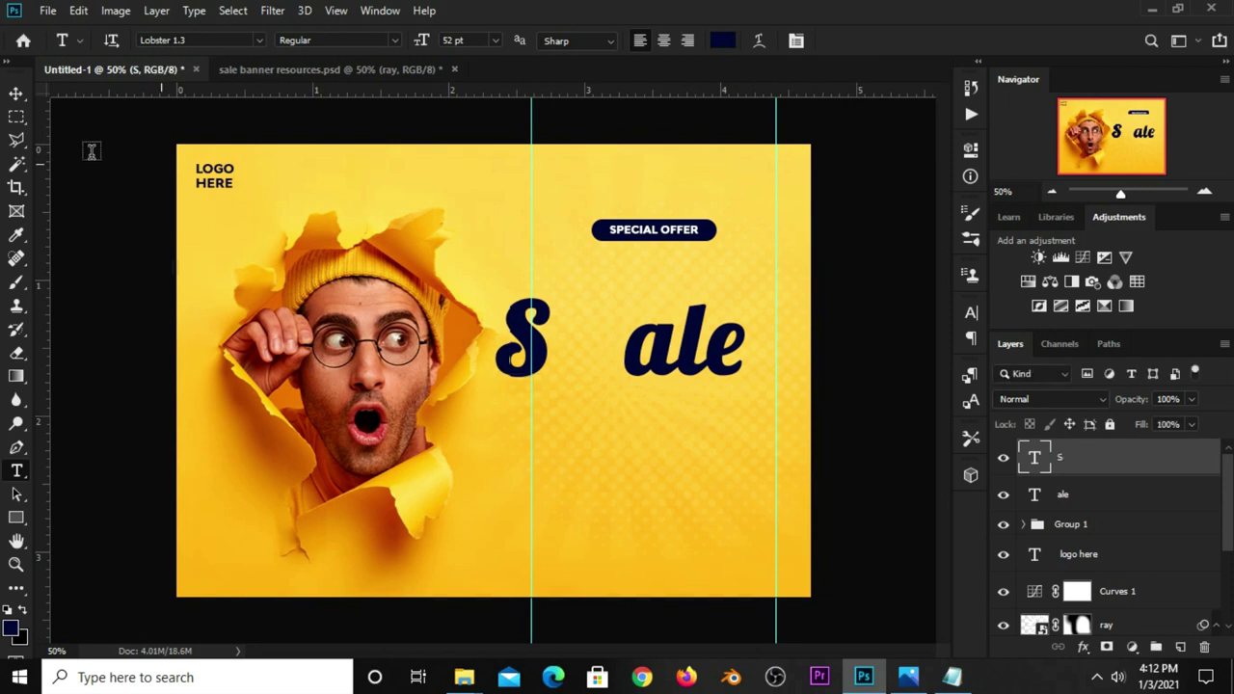
Enlarge the S to 87 pt and place it just left of ale
click(16, 94)
drag(498, 324, 579, 329)
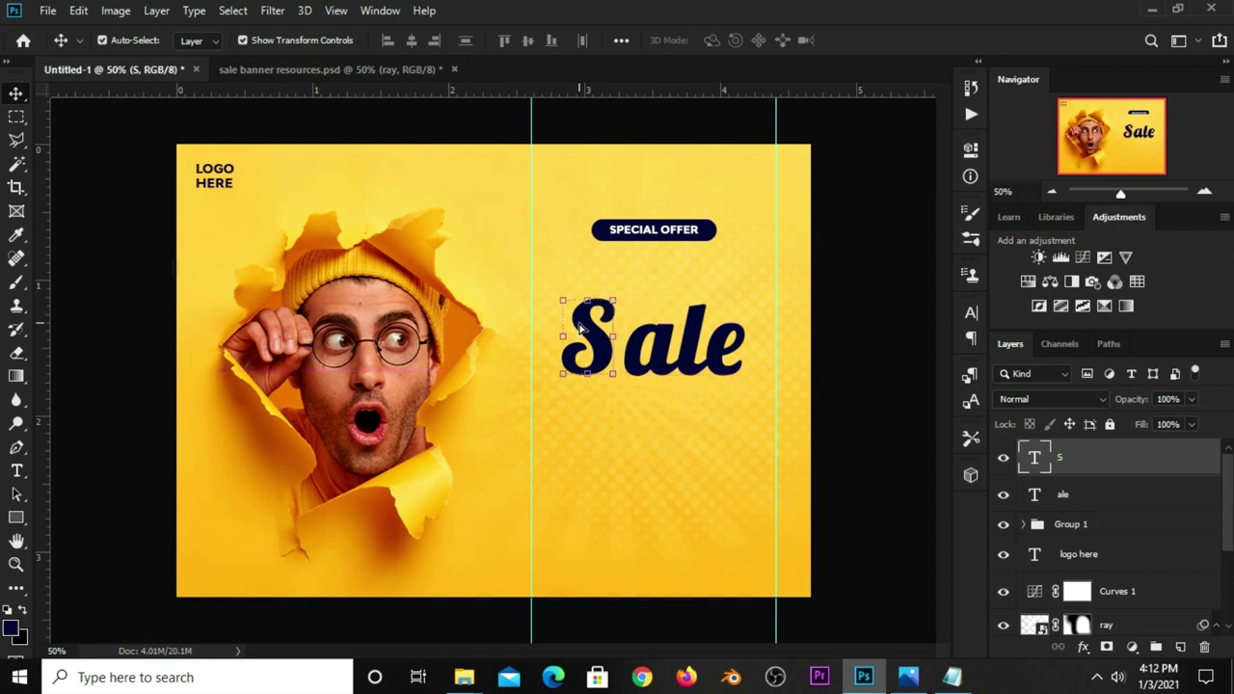
click(971, 315)
click(819, 359)
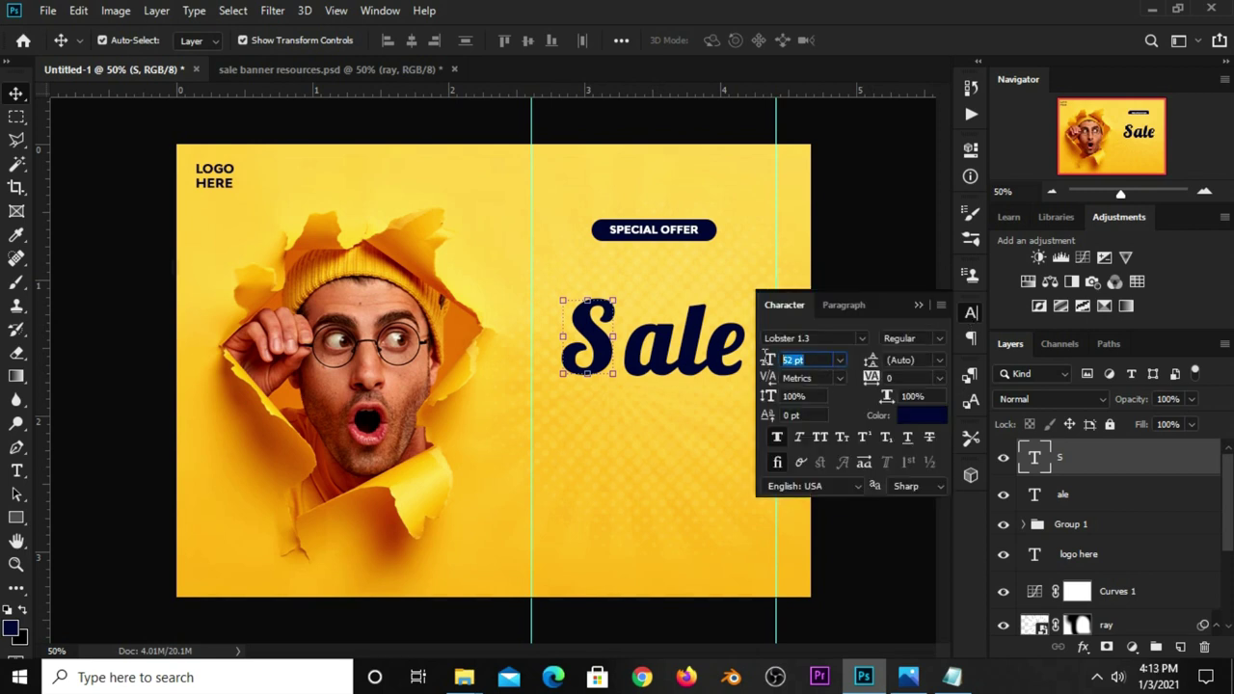
text(87)
key(Return)
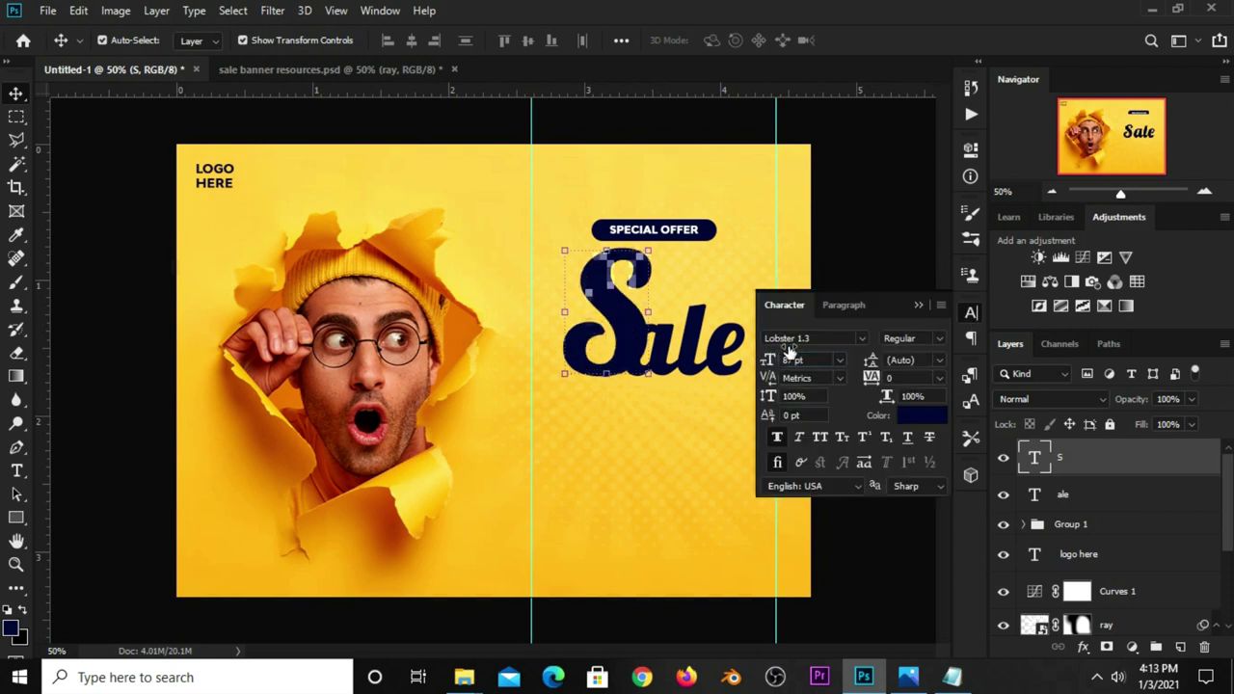
click(918, 305)
drag(625, 328, 604, 330)
click(693, 350)
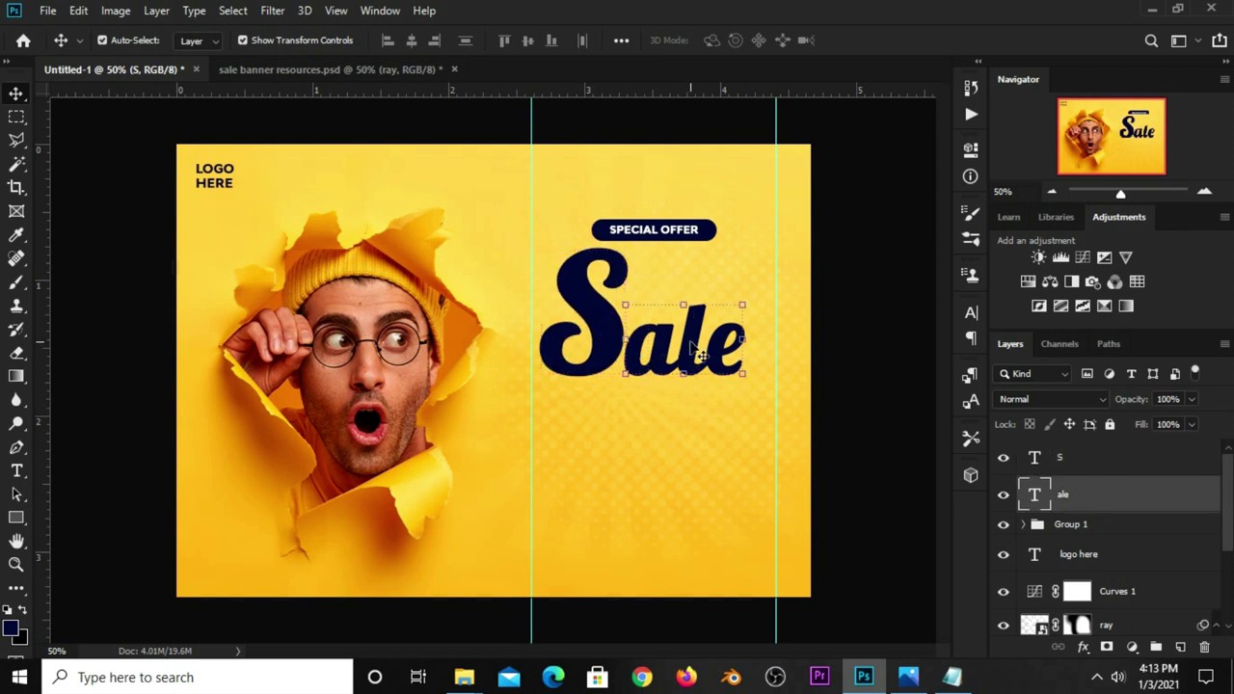
click(1003, 494)
Give ale a drop shadow with 28% opacity, 6 px distance and 10% spread
click(1003, 493)
click(1082, 648)
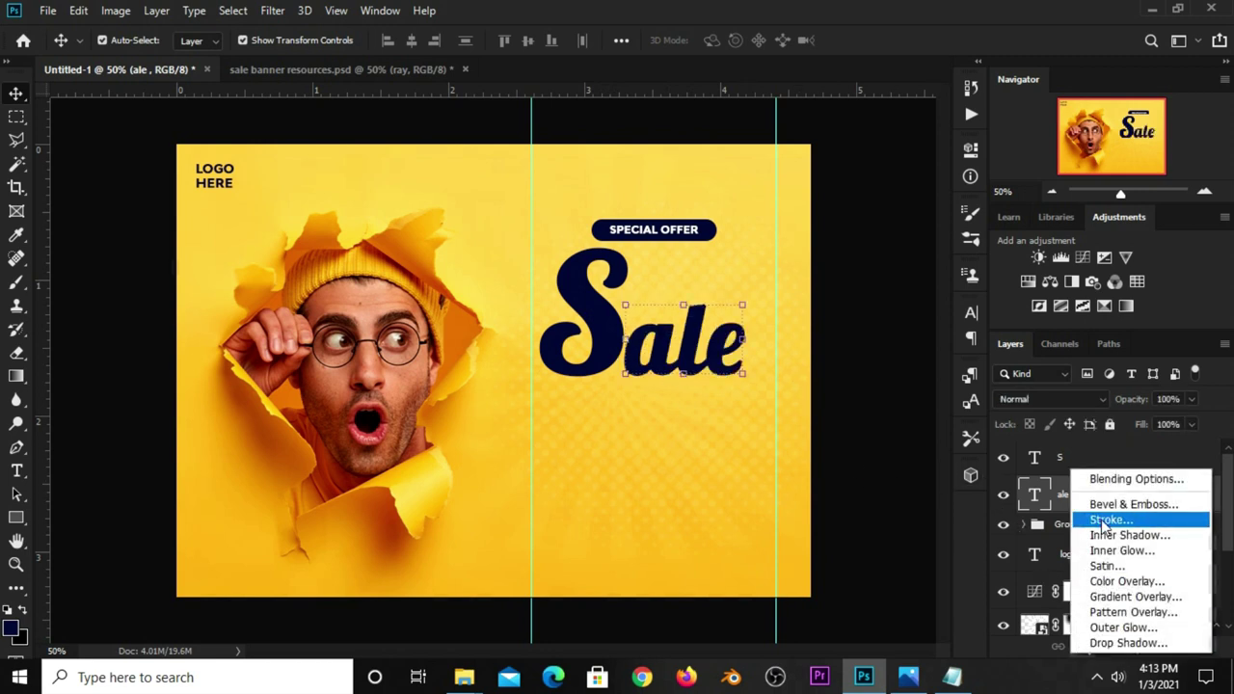
click(1111, 482)
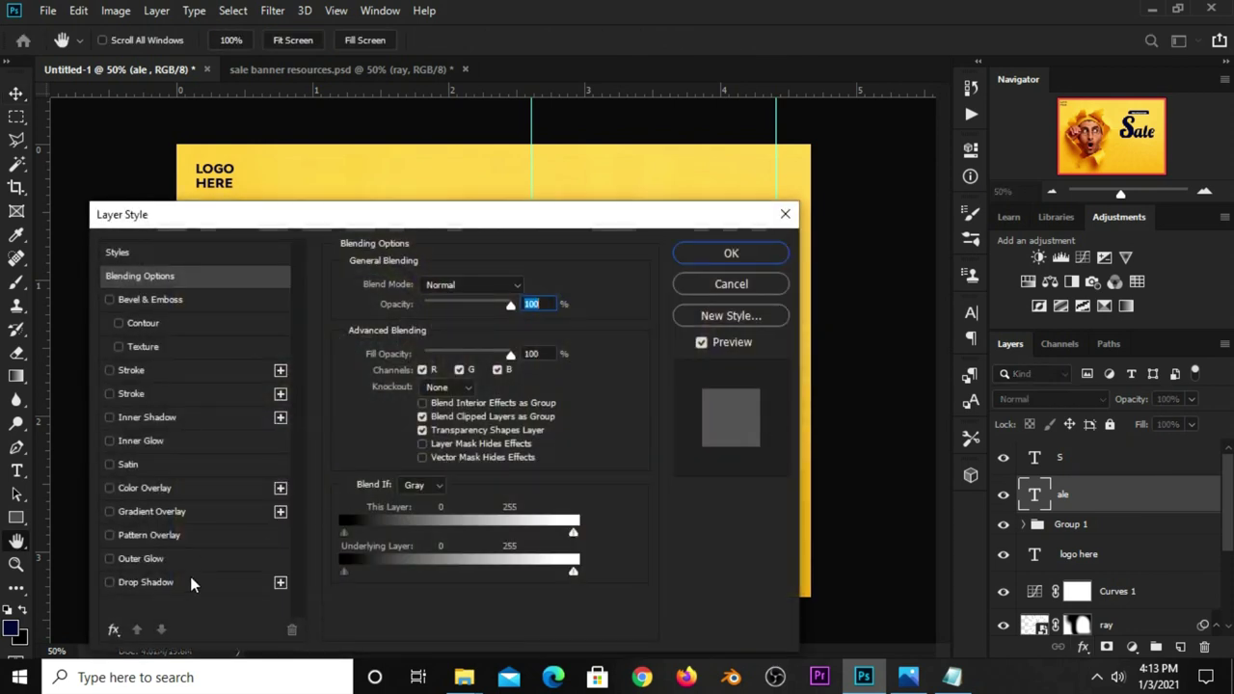
click(192, 581)
mouse_move(398, 220)
mouse_down()
mouse_move(418, 225)
mouse_move(502, 151)
mouse_up()
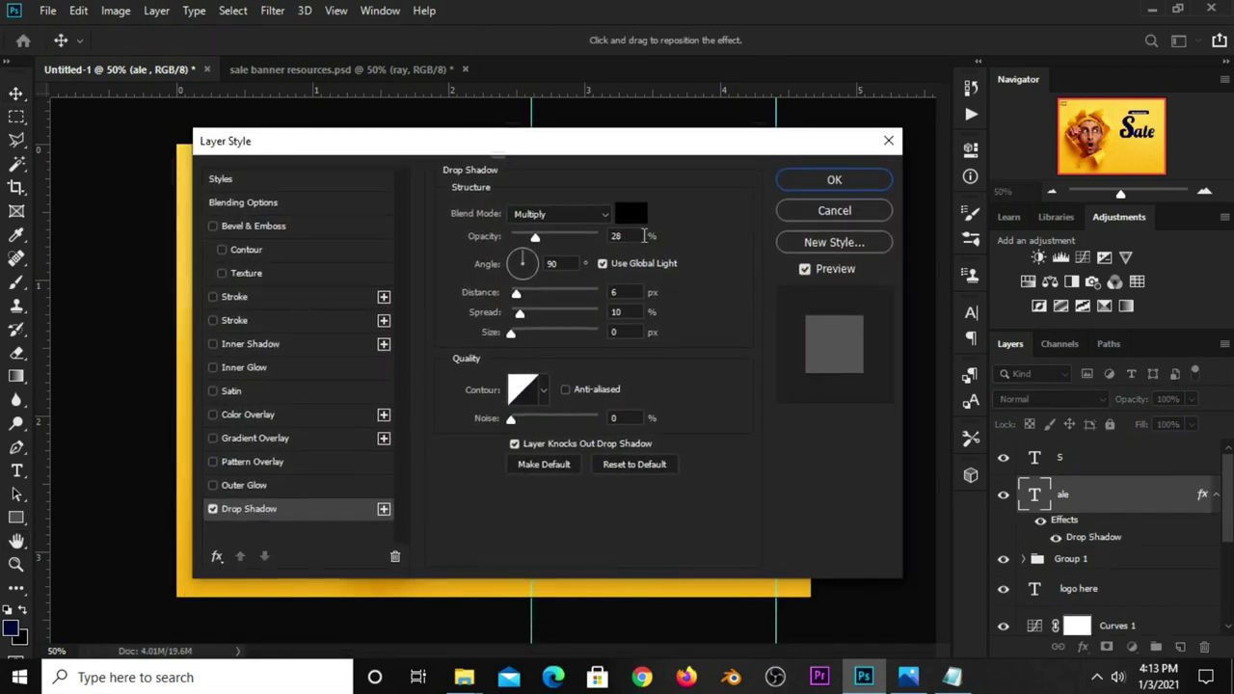
double_click(640, 236)
double_click(561, 262)
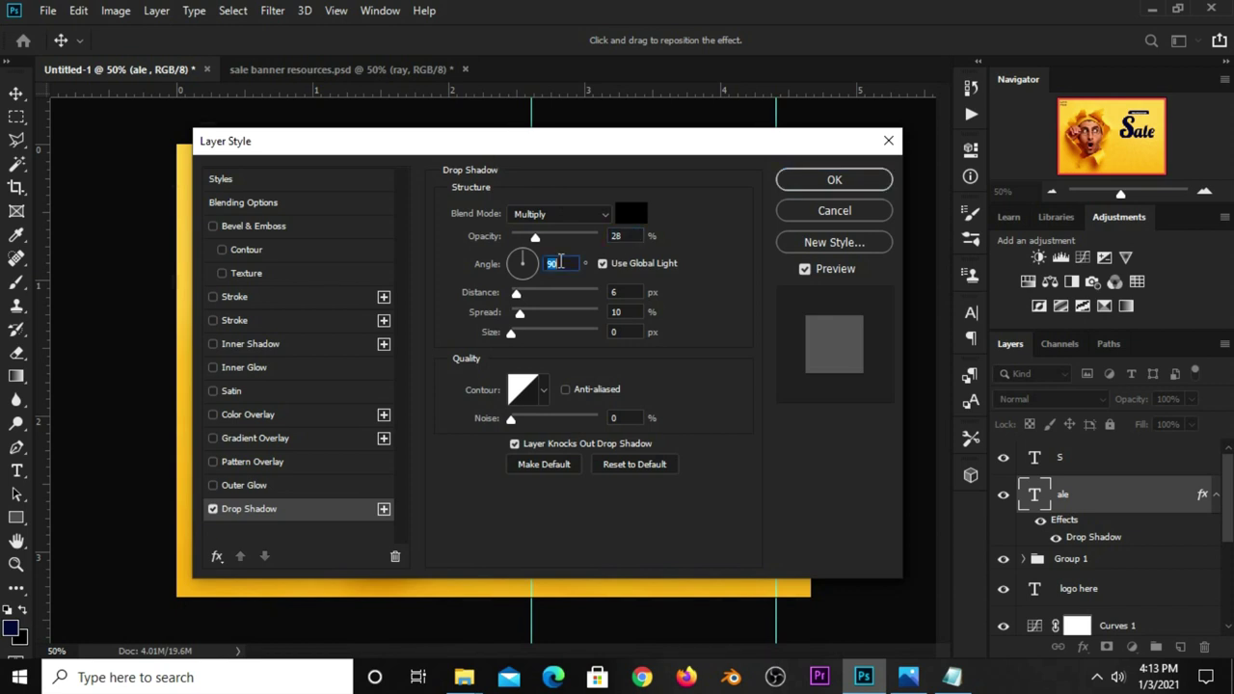
double_click(630, 292)
double_click(631, 312)
double_click(630, 333)
click(834, 180)
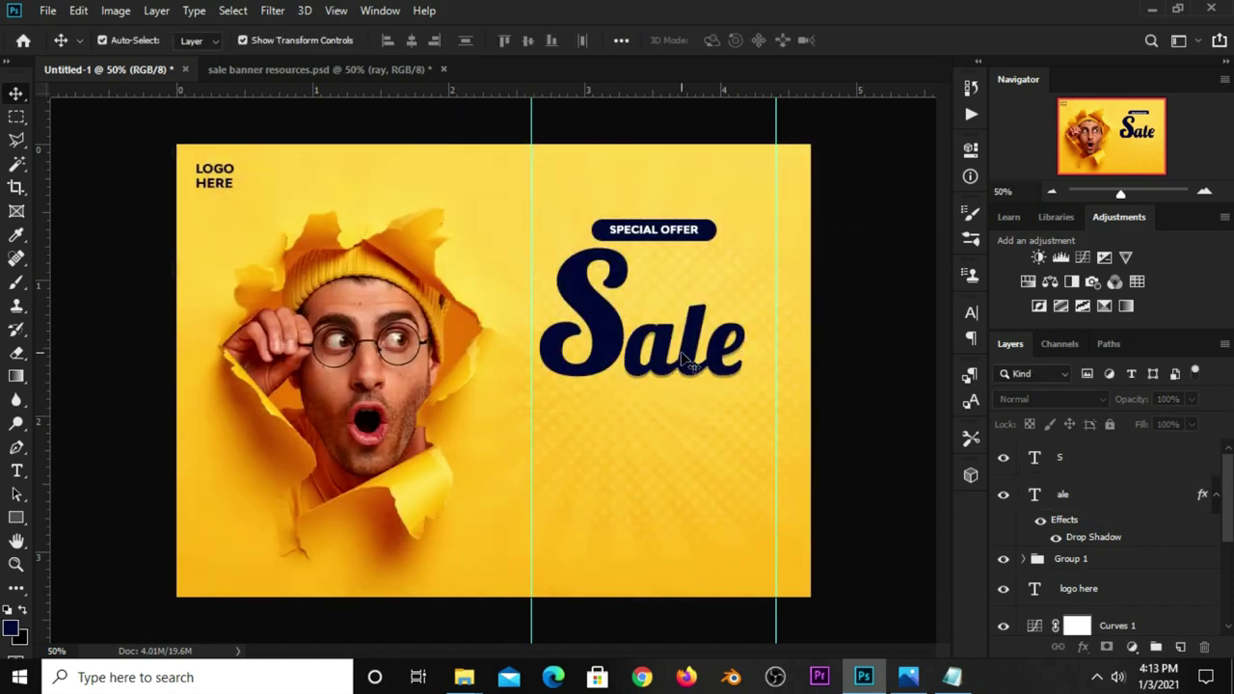
Copy ale's layer style and paste it onto the S layer
click(1063, 498)
right_click(1064, 511)
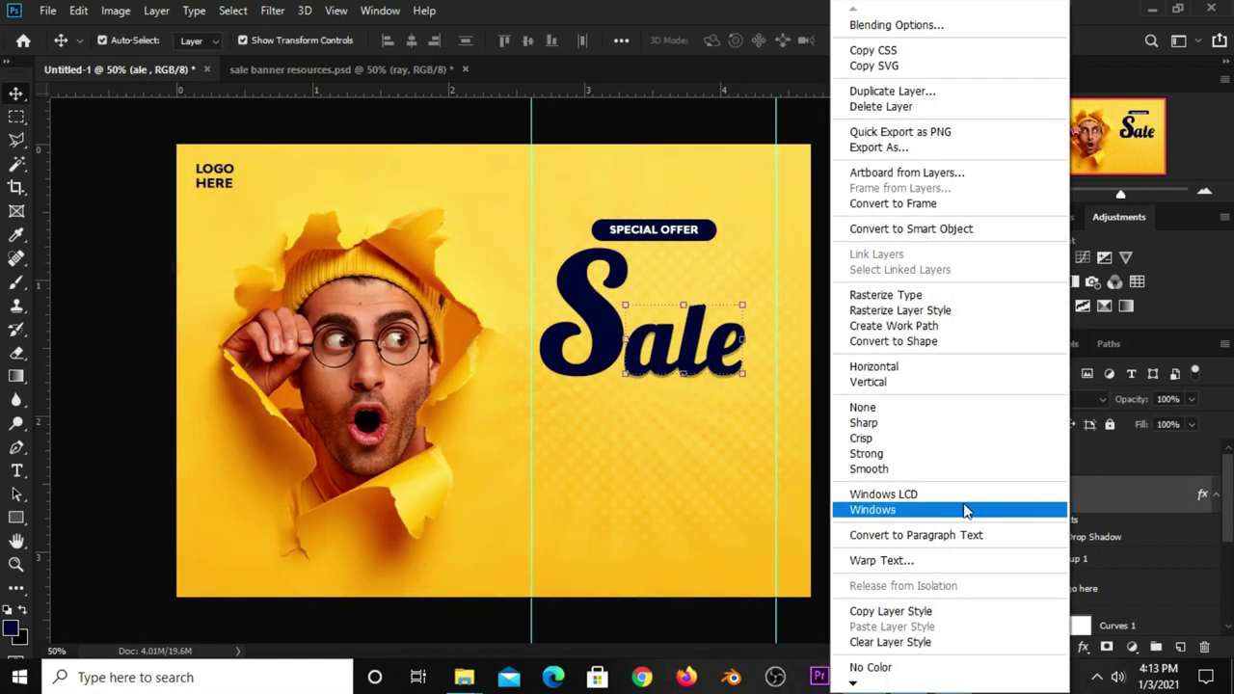
click(889, 611)
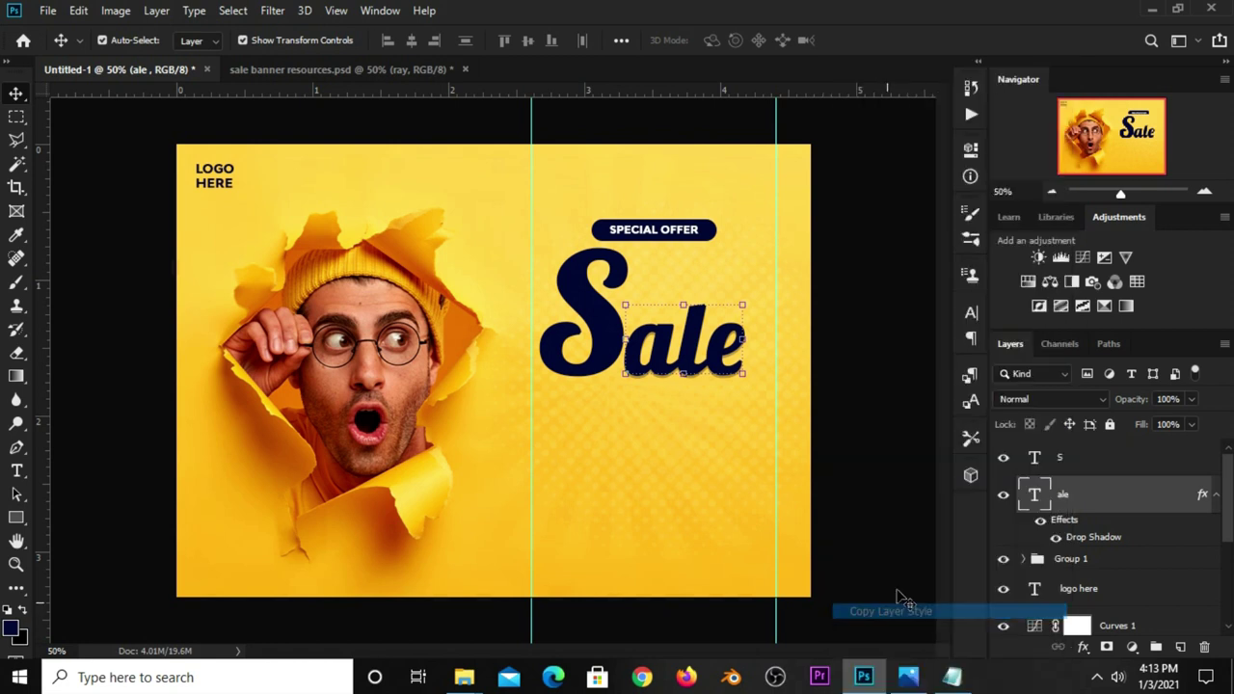
click(1065, 463)
right_click(1064, 468)
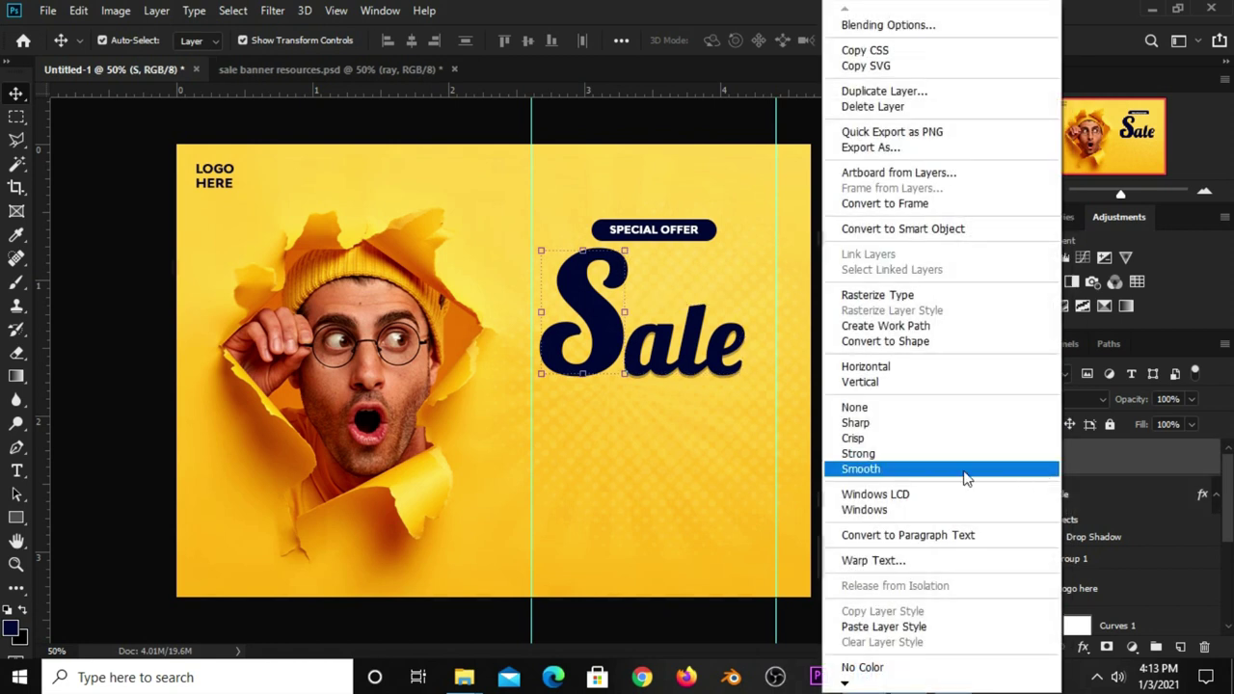
click(907, 627)
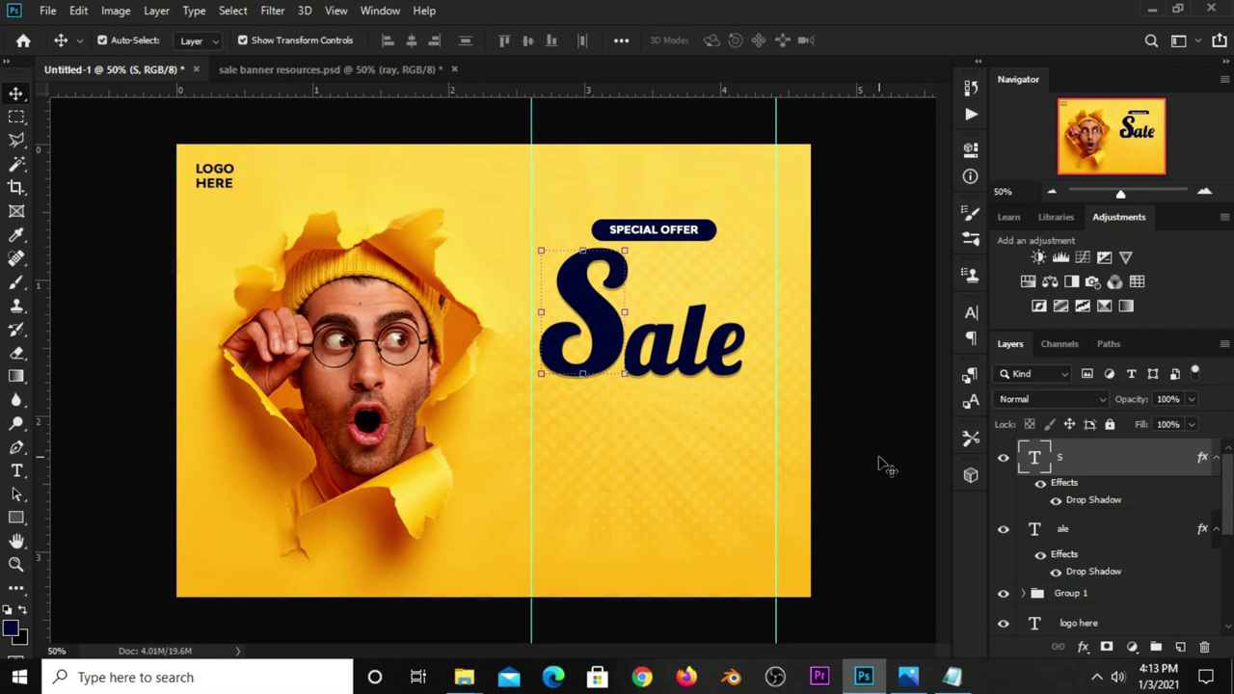
click(676, 366)
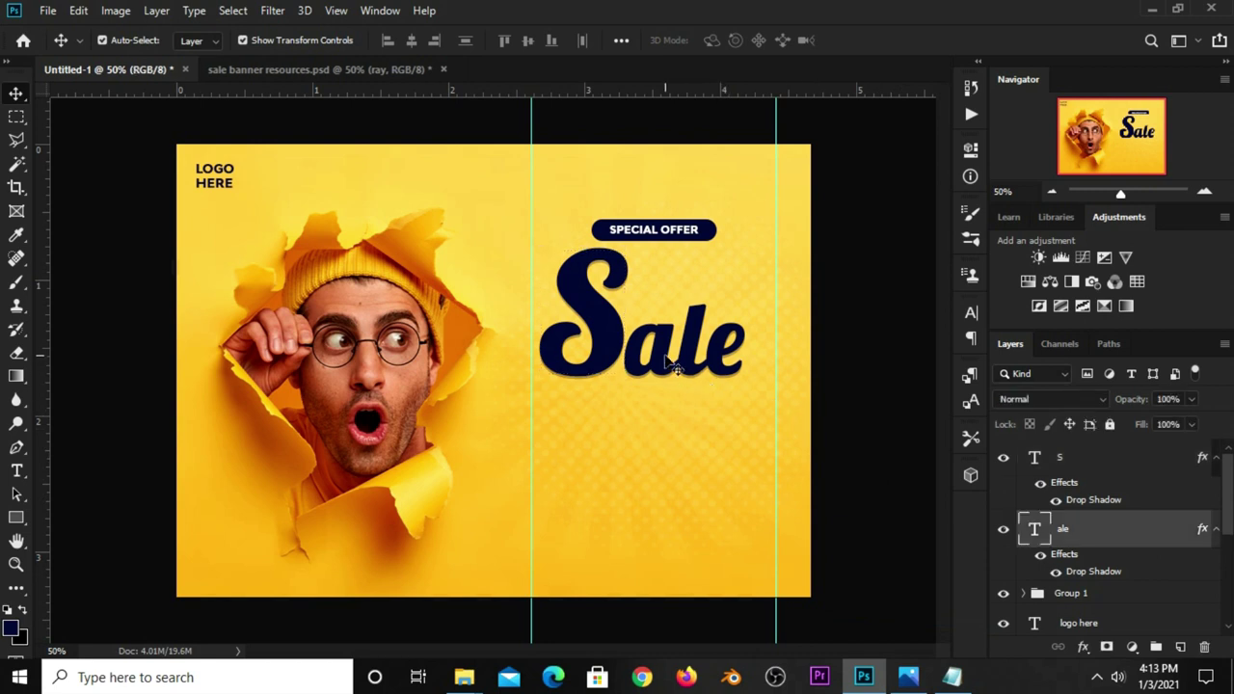
Move the S and ale layers of the Sale headline down and group them as Group 2
shift+click(622, 311)
key(ctrl+t)
drag(643, 281, 652, 306)
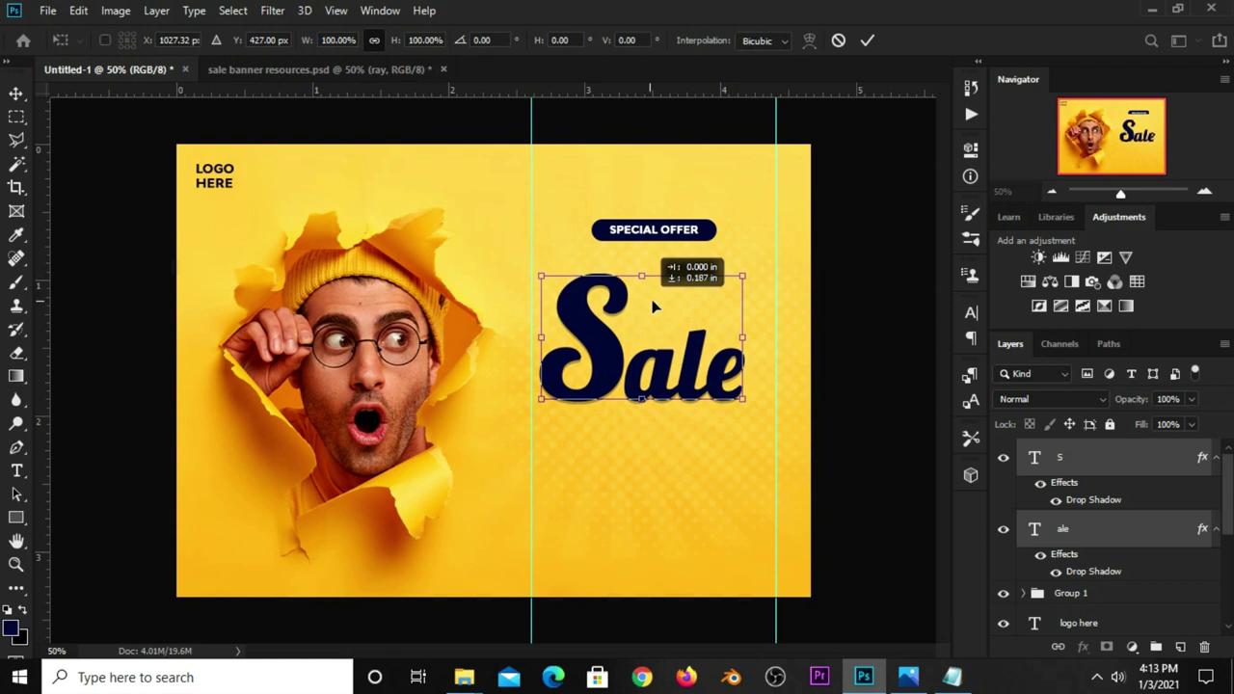
key(Return)
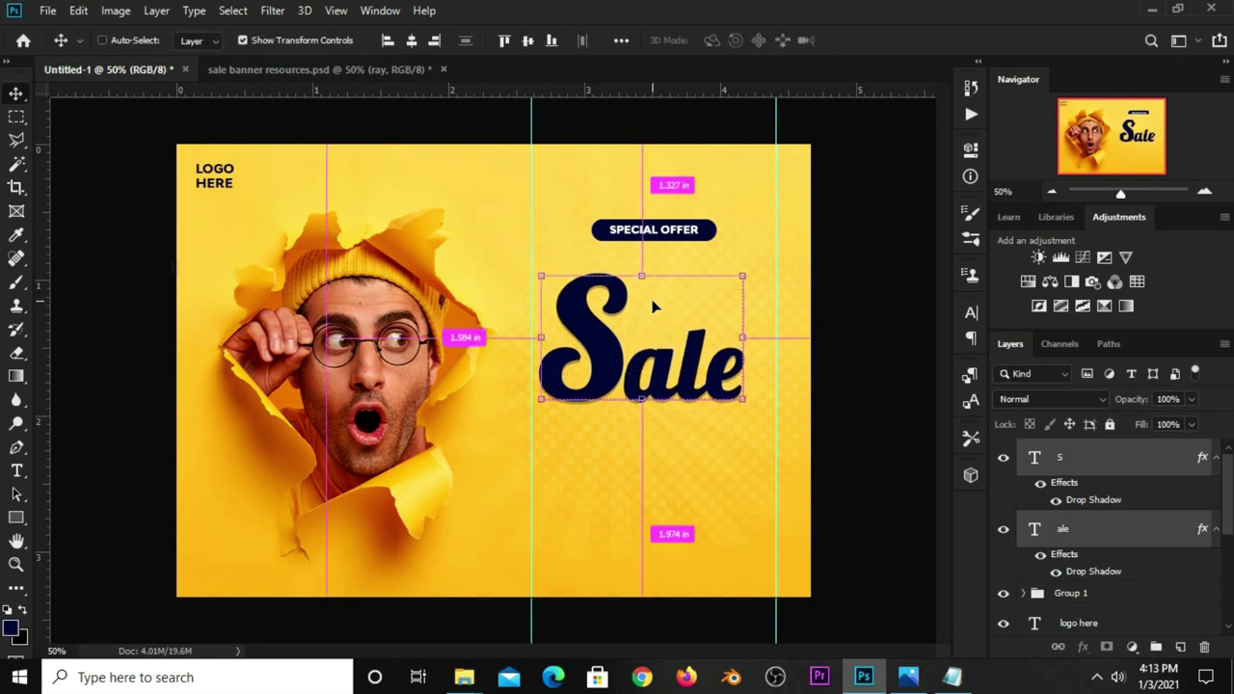
key(ctrl+g)
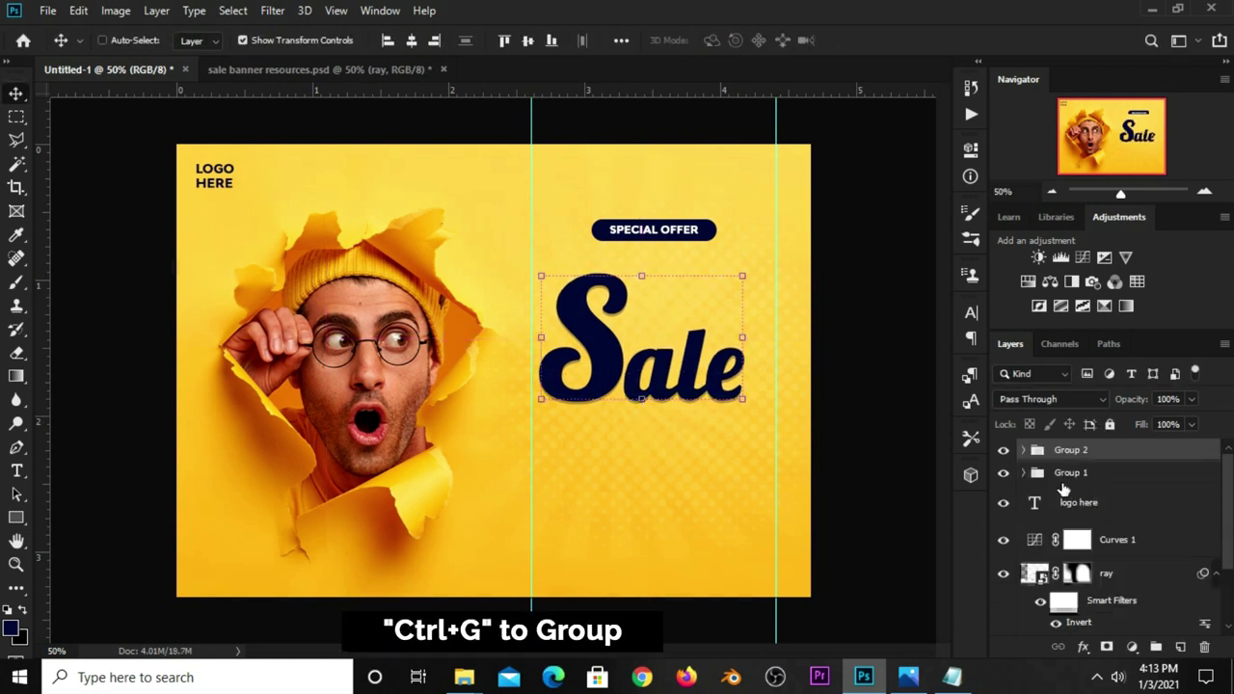
click(1003, 451)
click(1004, 451)
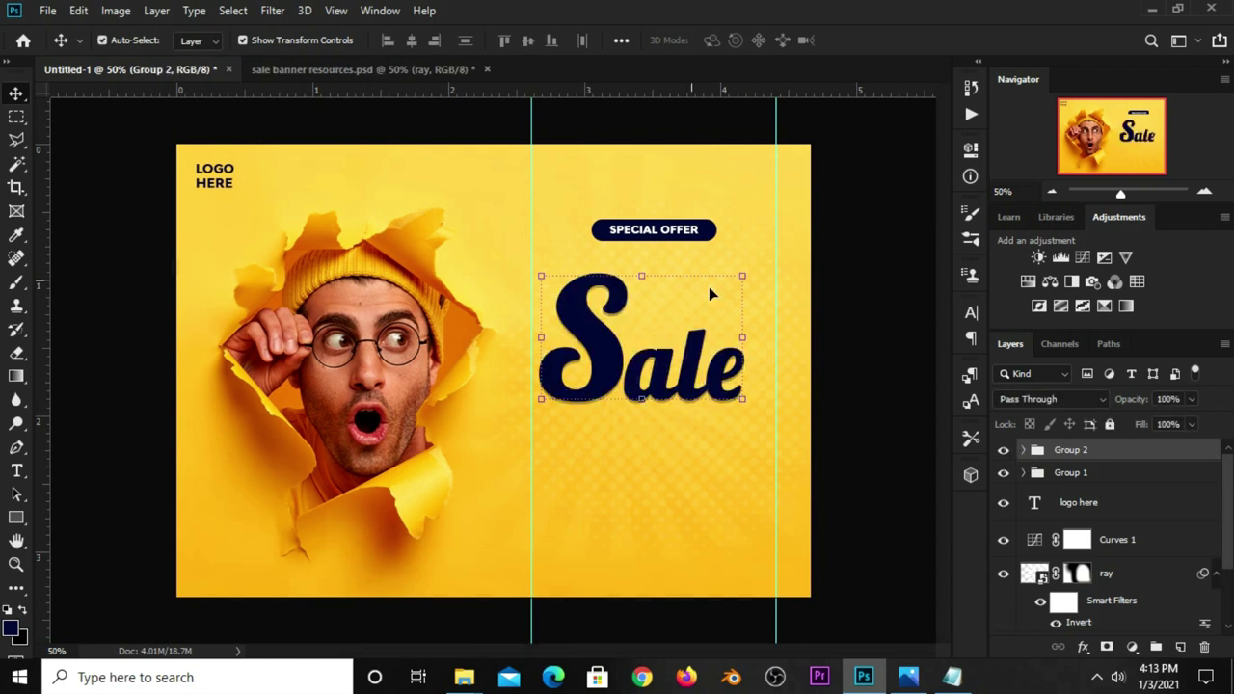
Nudge the Sale group slightly right and down
key(ctrl+t)
drag(620, 313, 632, 317)
key(Return)
key(Down)
key(Down)
key(Down)
click(848, 331)
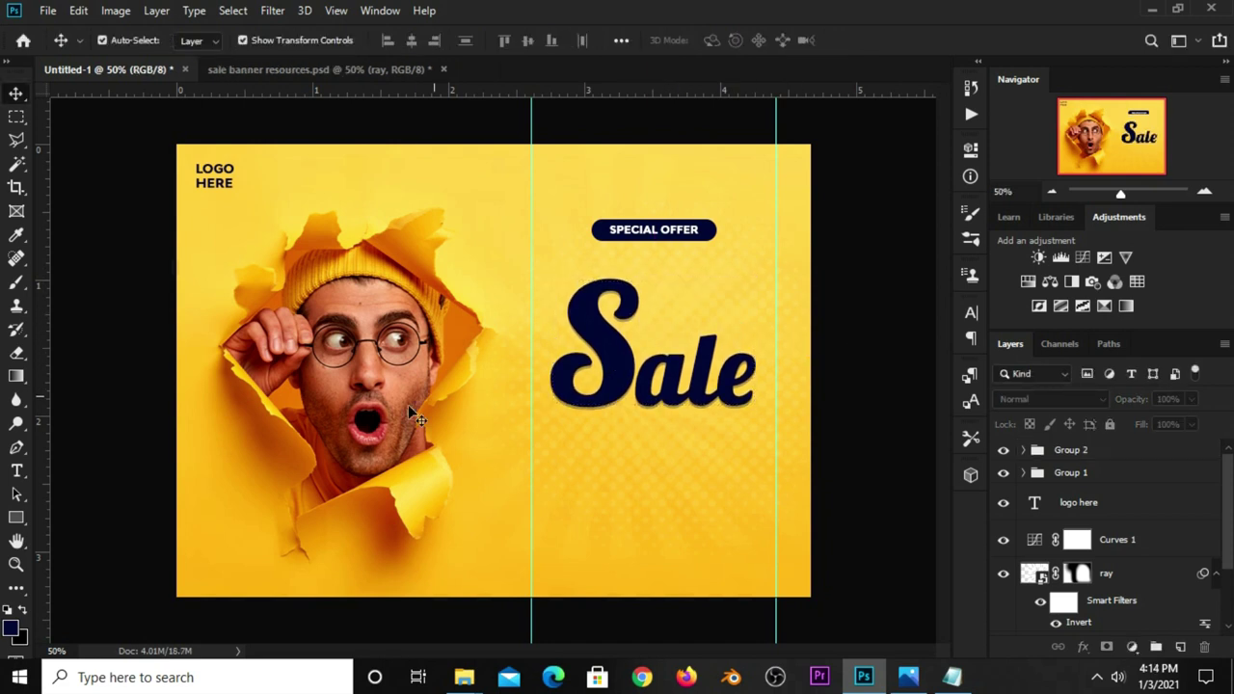
Draw a navy 438 × 54 px Rectangle 2 bar beneath the Sale headline
click(17, 517)
right_click(16, 517)
click(58, 515)
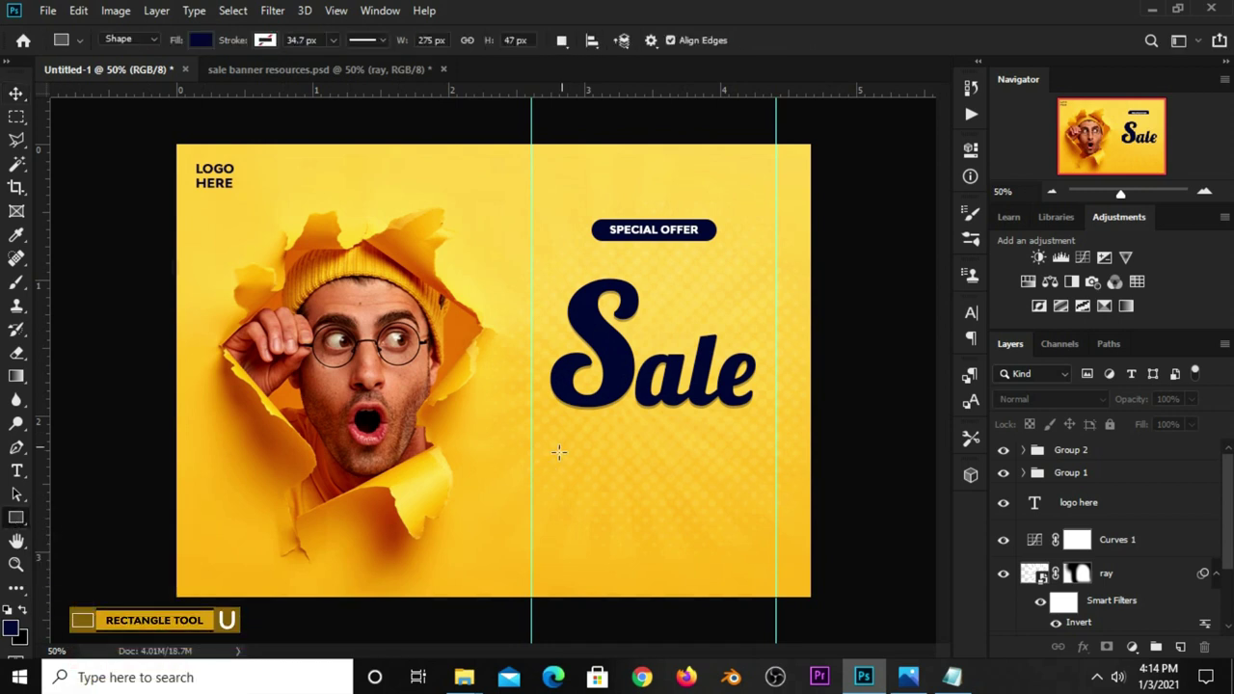
drag(554, 416, 752, 439)
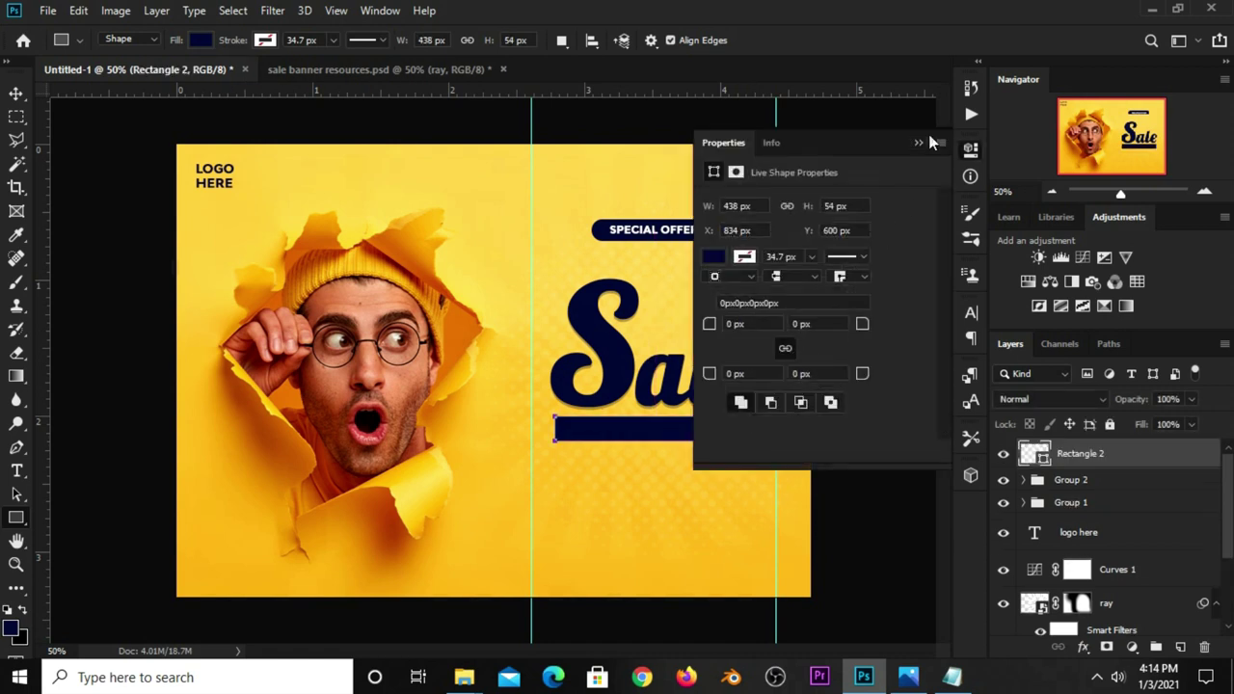
click(919, 143)
key(v)
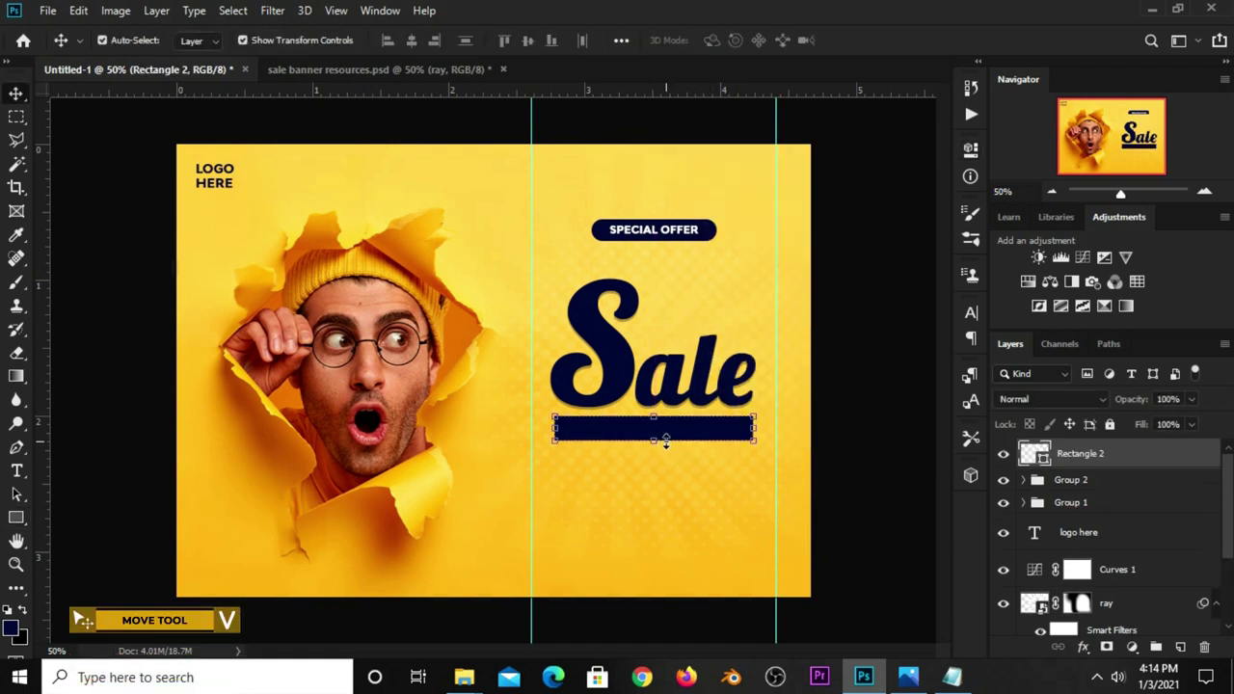
drag(675, 436, 674, 441)
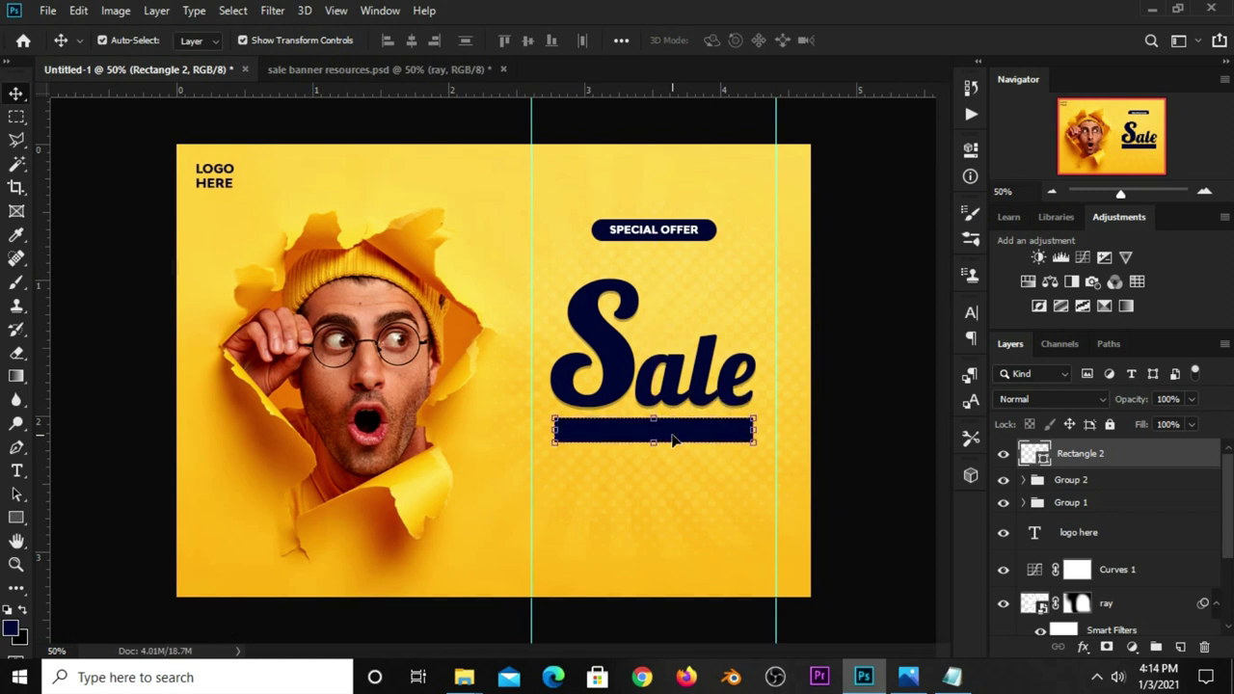
click(846, 454)
Copy 'get up to 70% off' from Notepad and add it as a new text layer
click(947, 673)
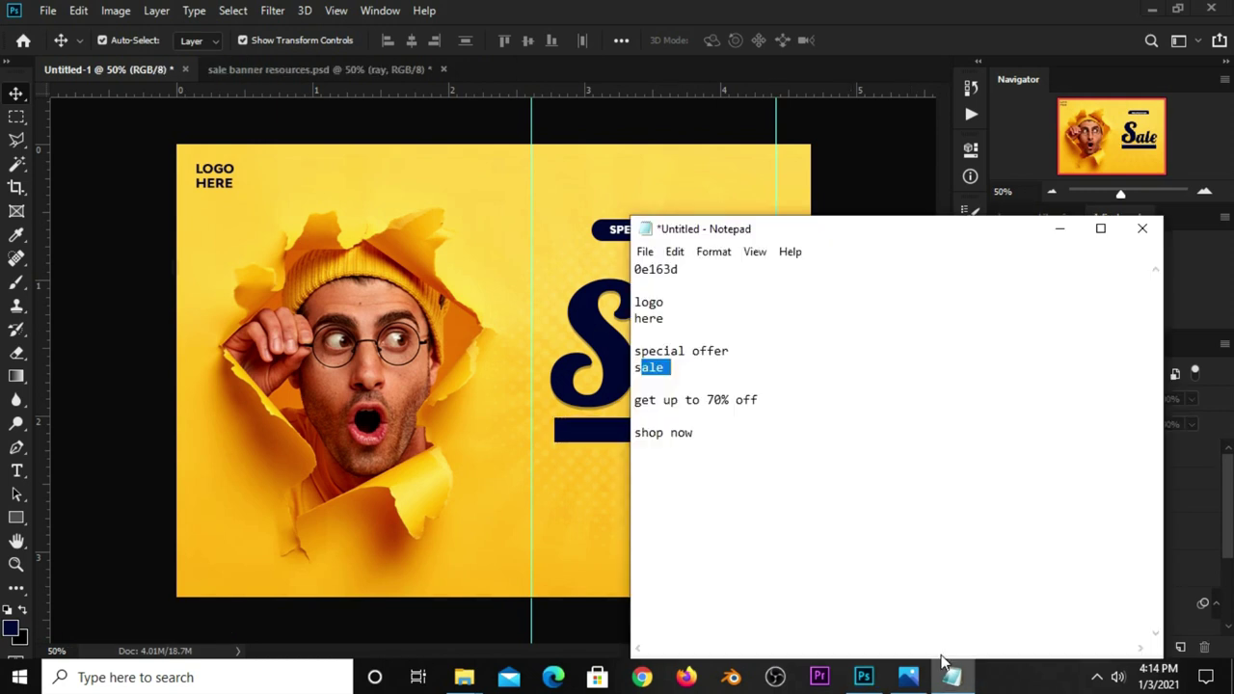
drag(782, 407, 603, 414)
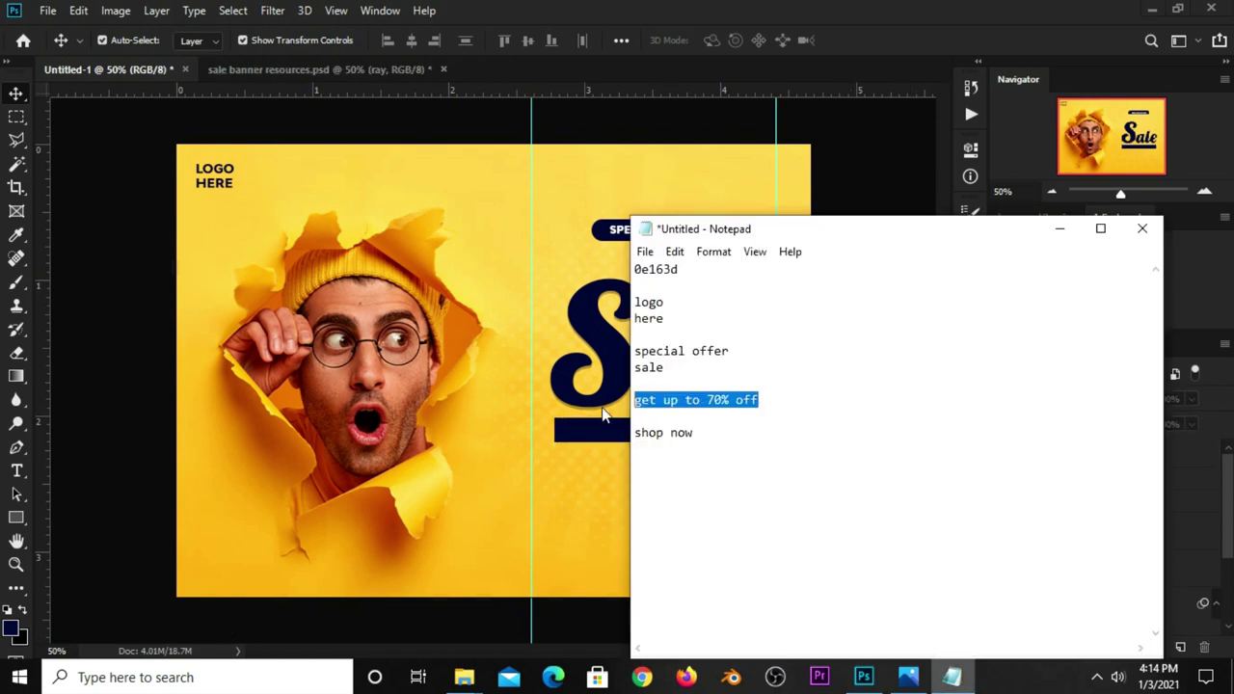
right_click(653, 399)
click(703, 182)
click(821, 159)
click(17, 470)
click(77, 472)
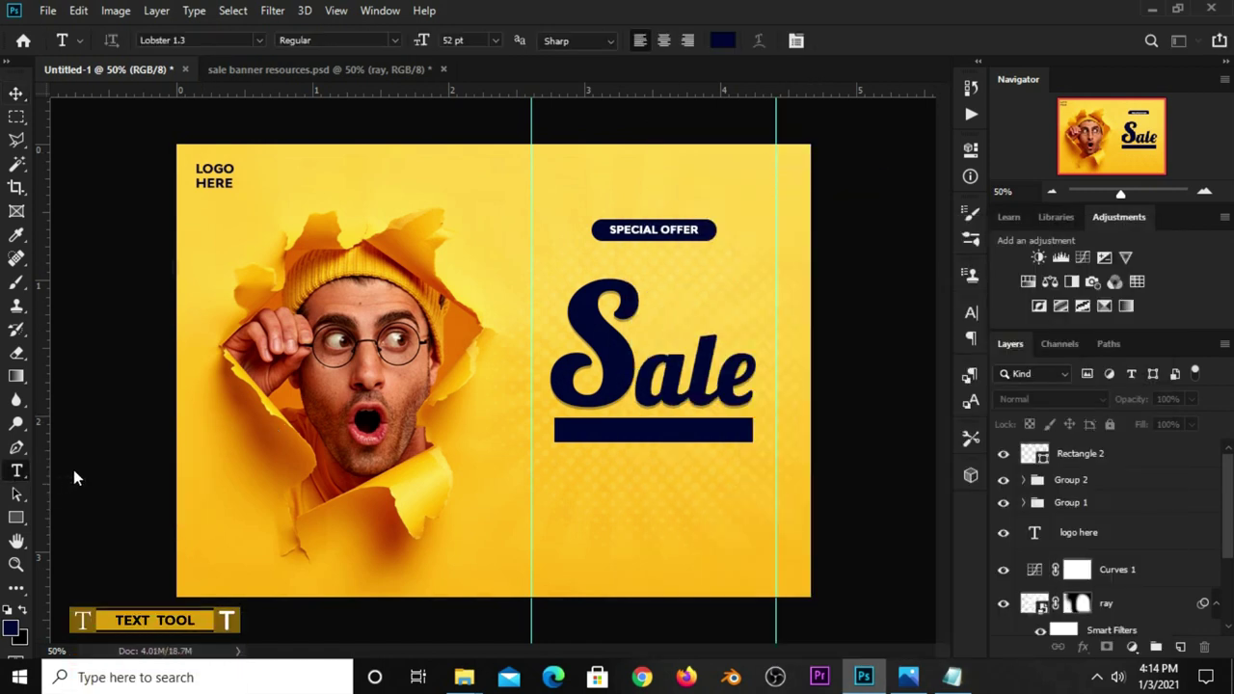
click(575, 481)
key(ctrl+v)
text(get up)
click(862, 40)
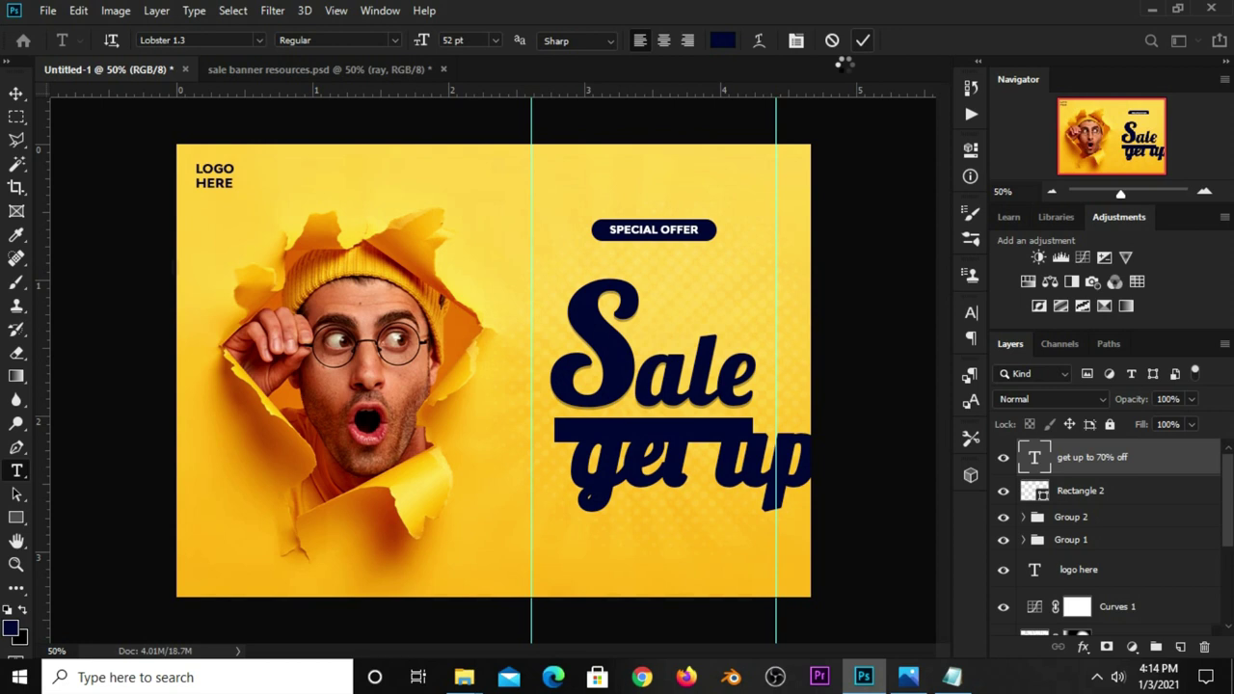
Make the text white (ffffff), All Caps, in the Accidental Presidency font
click(723, 41)
text(ffffff)
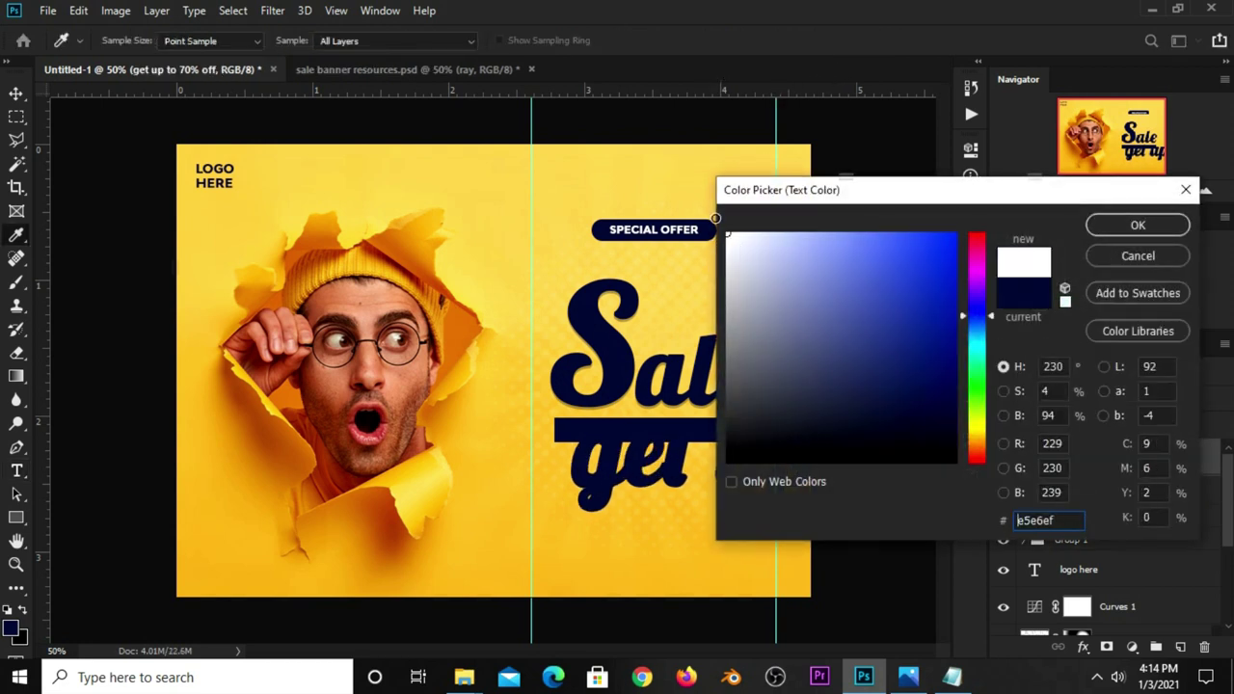
click(1133, 225)
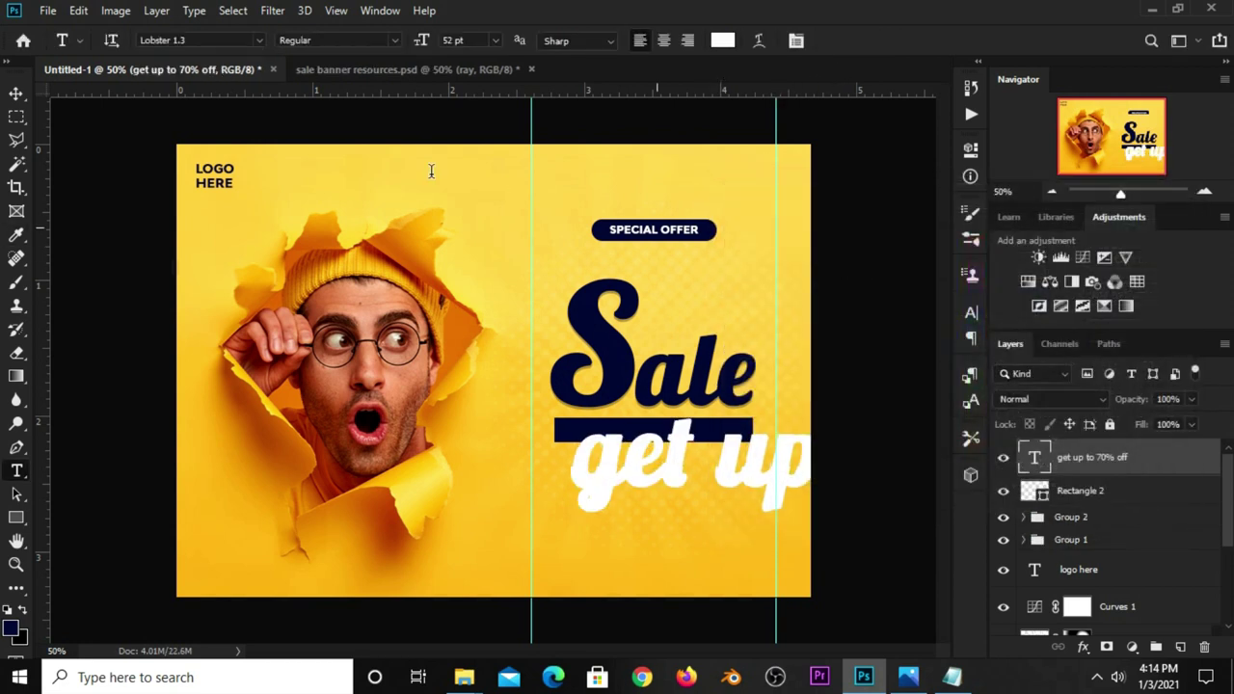
click(15, 93)
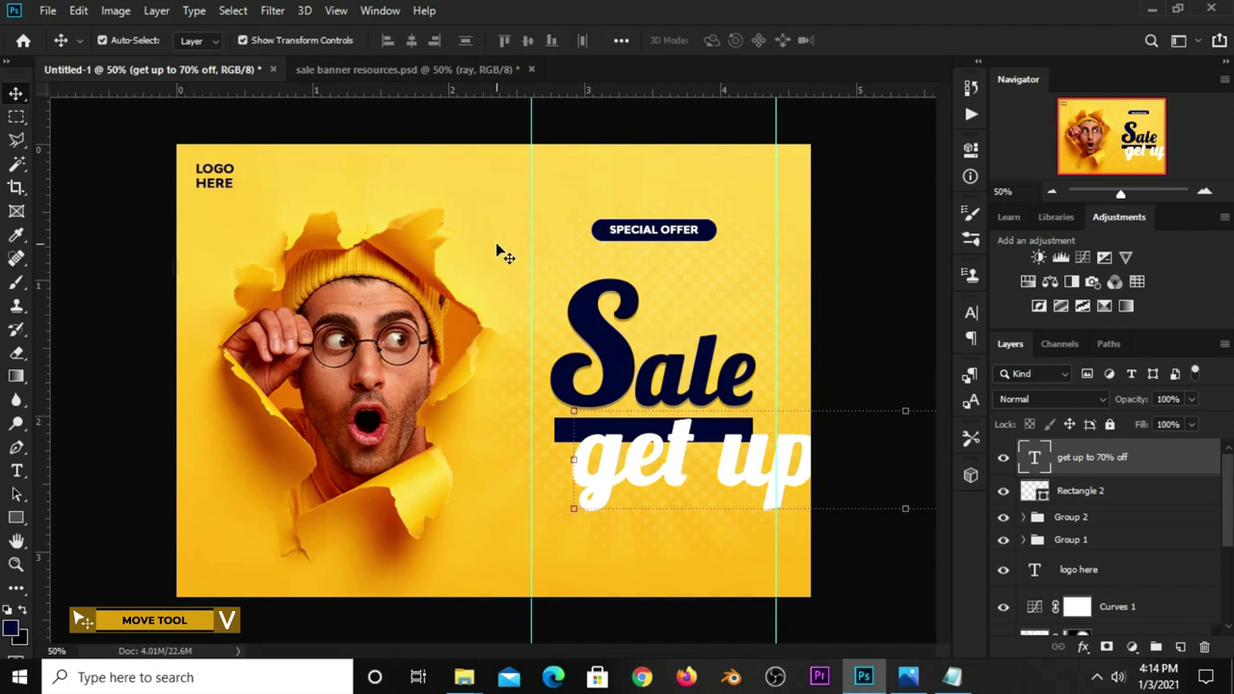
click(971, 316)
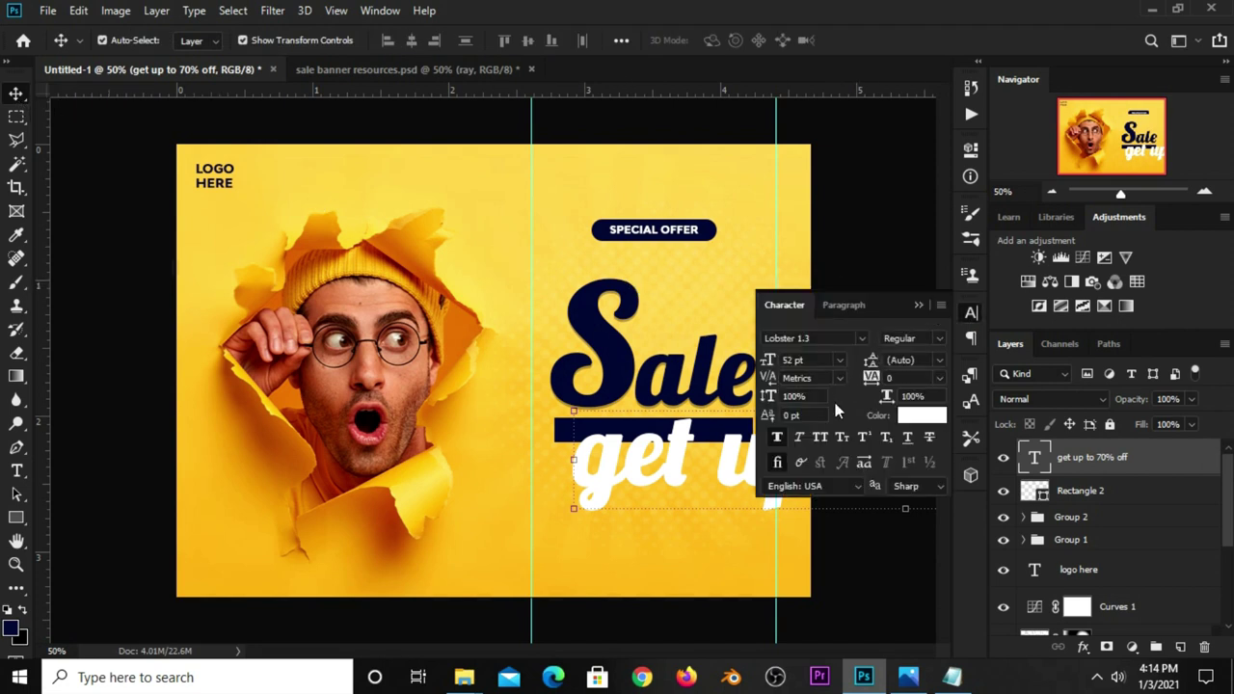
click(820, 438)
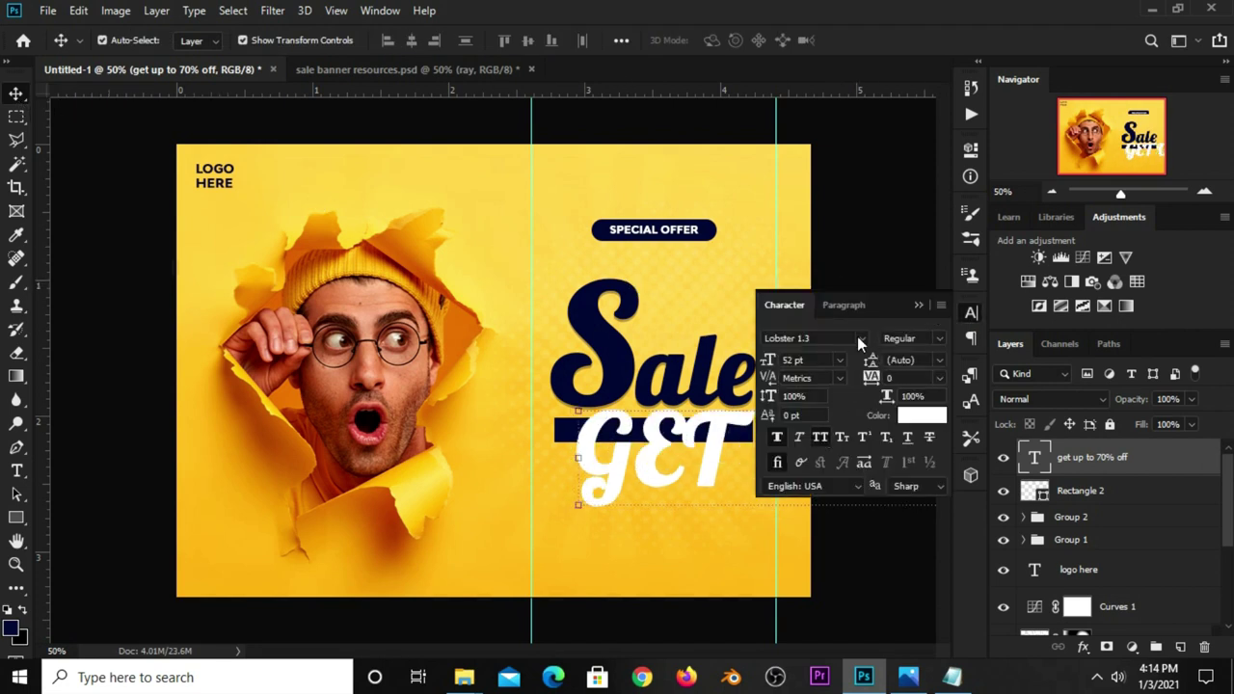
click(860, 339)
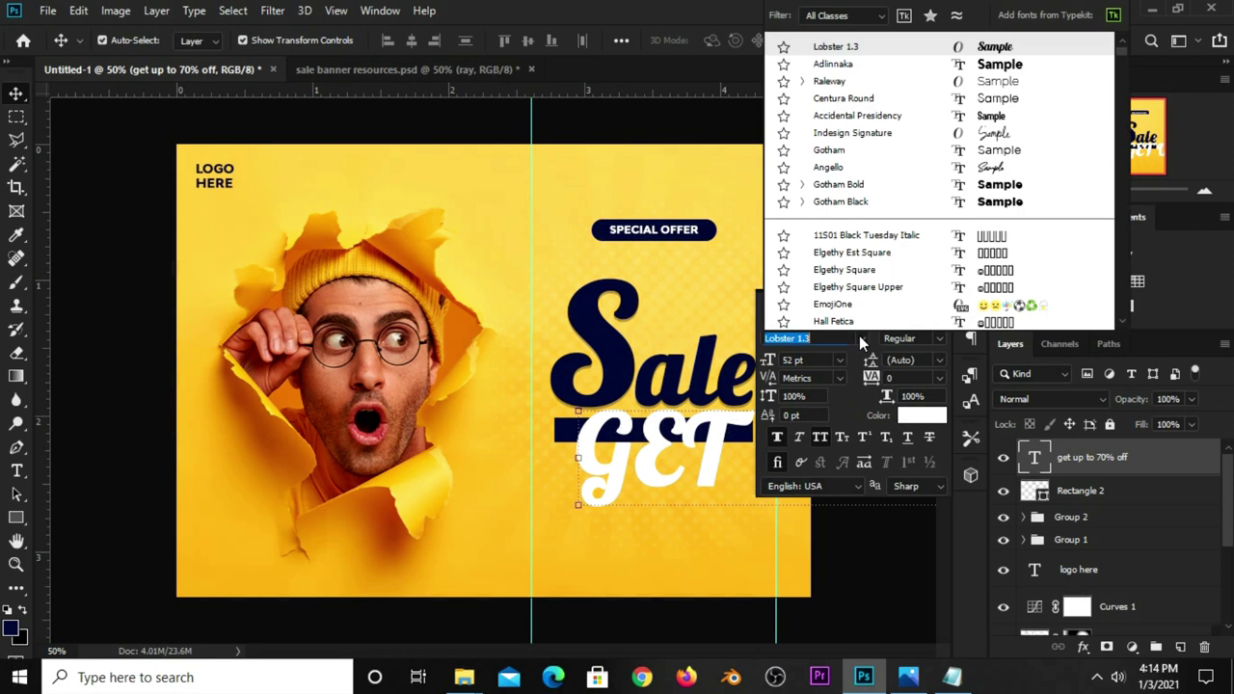
click(845, 115)
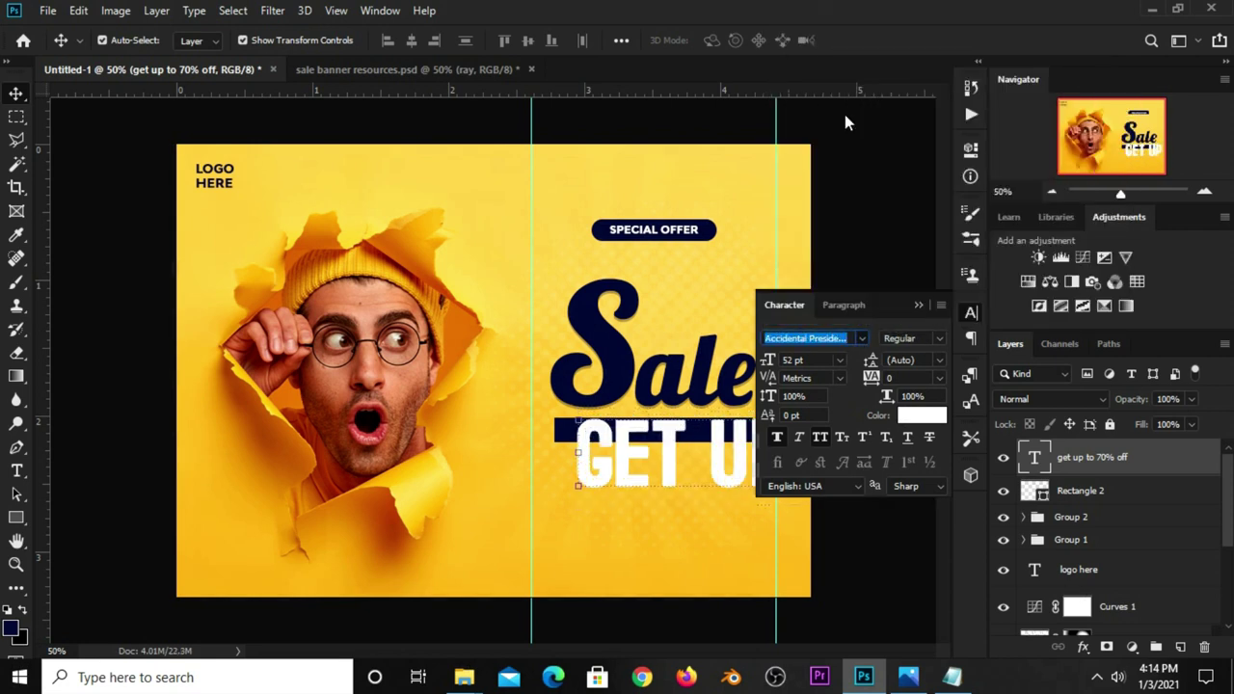
click(919, 304)
Shrink the text to fit the bar, make the navy bar taller, and widen the text across it
key(ctrl+t)
mouse_move(783, 398)
mouse_down()
mouse_move(813, 489)
mouse_move(702, 436)
mouse_up()
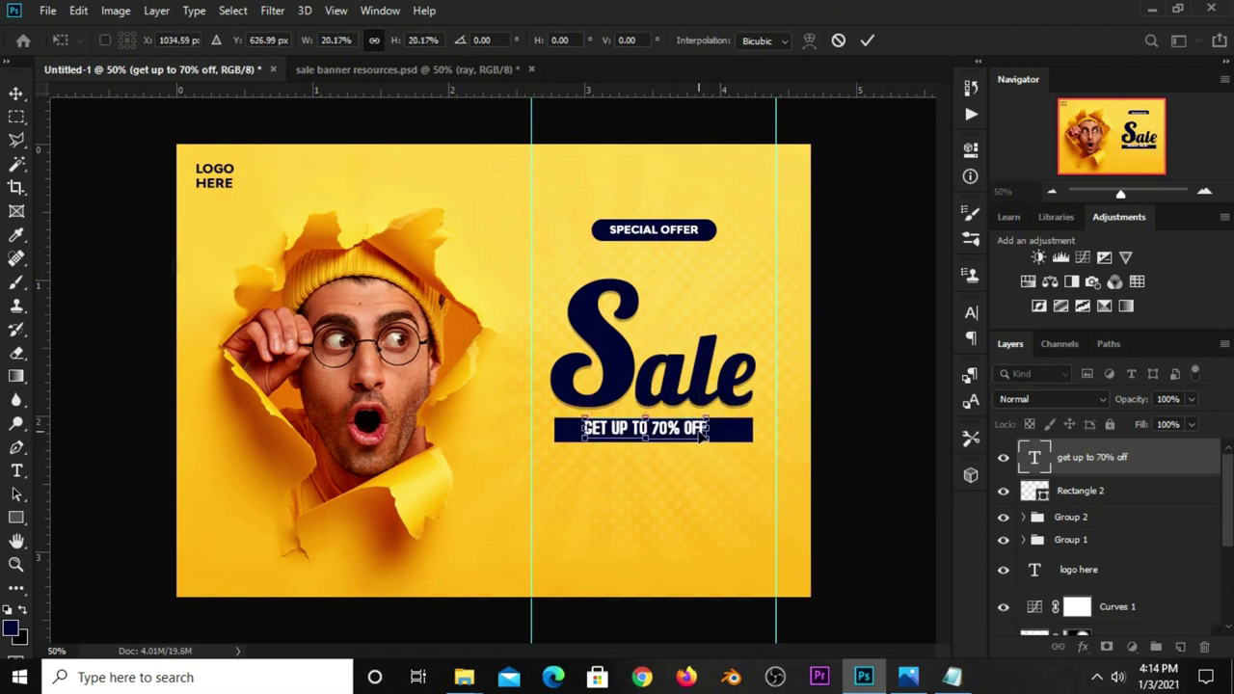
key(Return)
scroll(710, 441, up, 1)
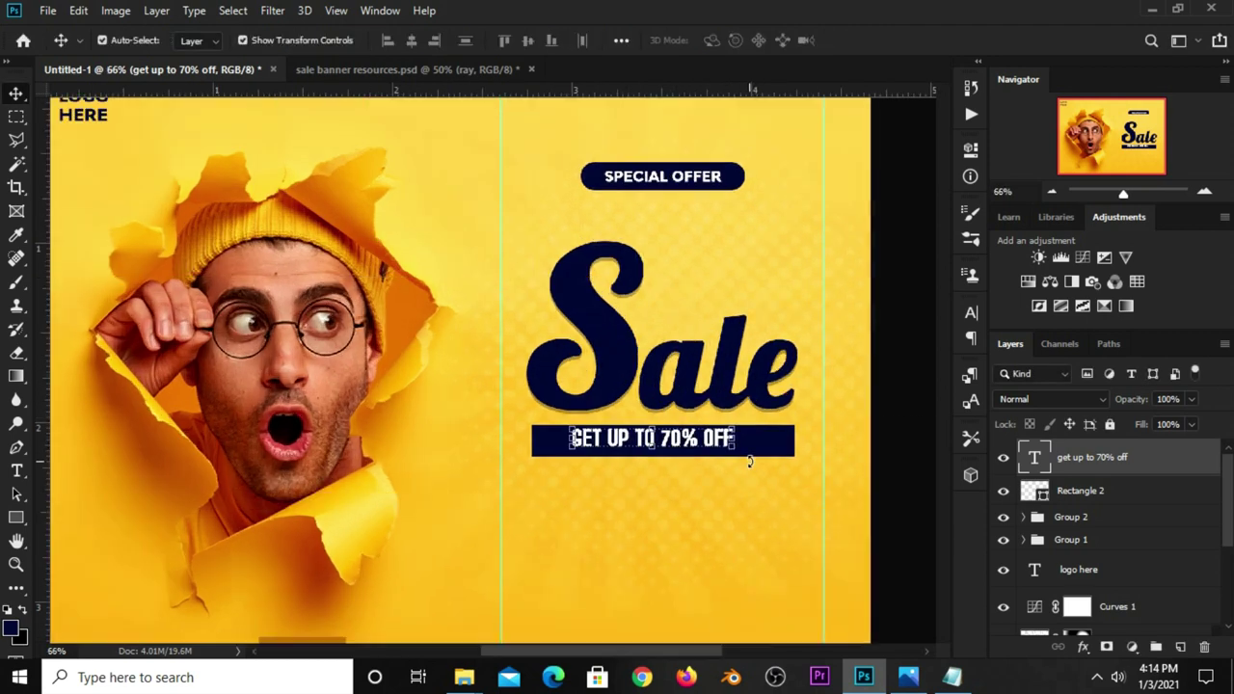
click(762, 461)
key(ctrl+t)
mouse_move(662, 457)
mouse_down()
mouse_move(692, 466)
mouse_move(718, 450)
mouse_up()
key(Return)
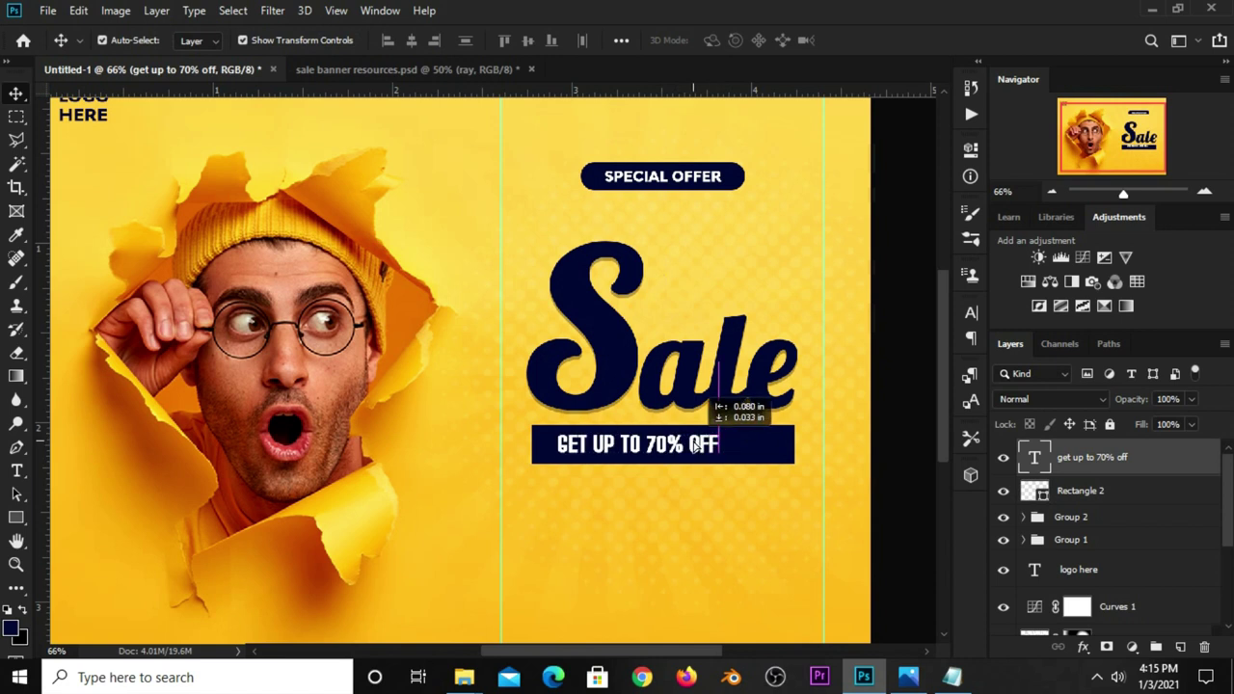
key(ctrl+t)
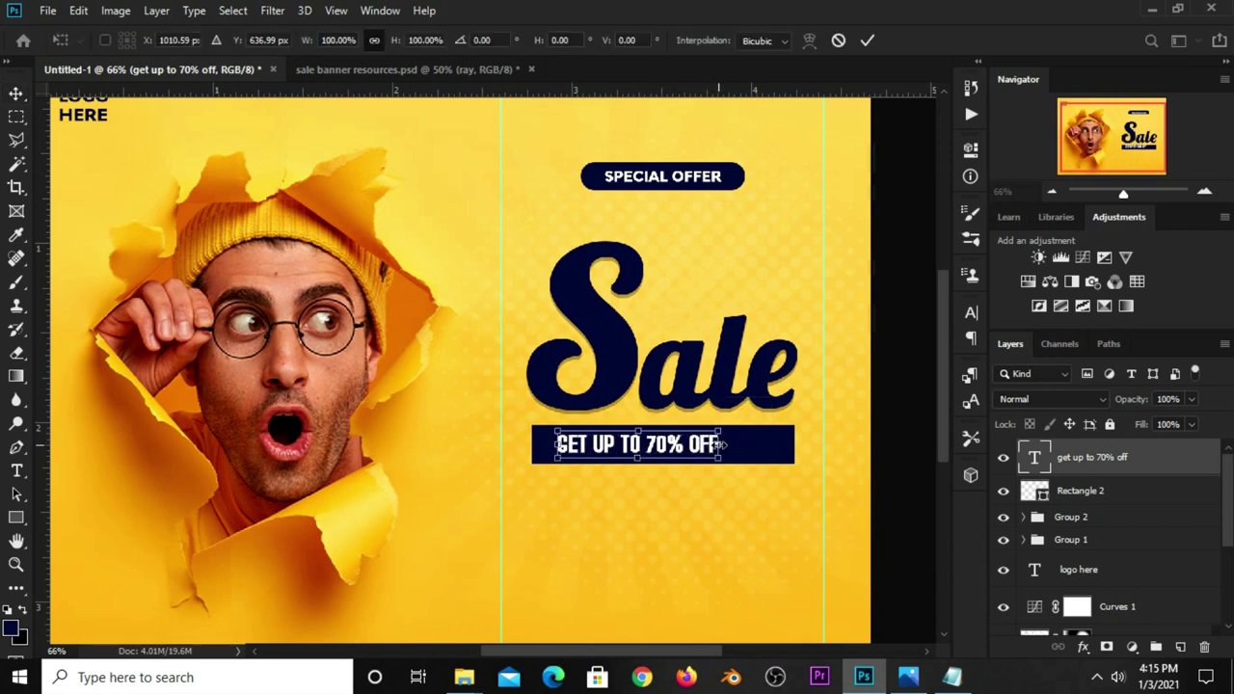
drag(721, 445, 750, 446)
key(Return)
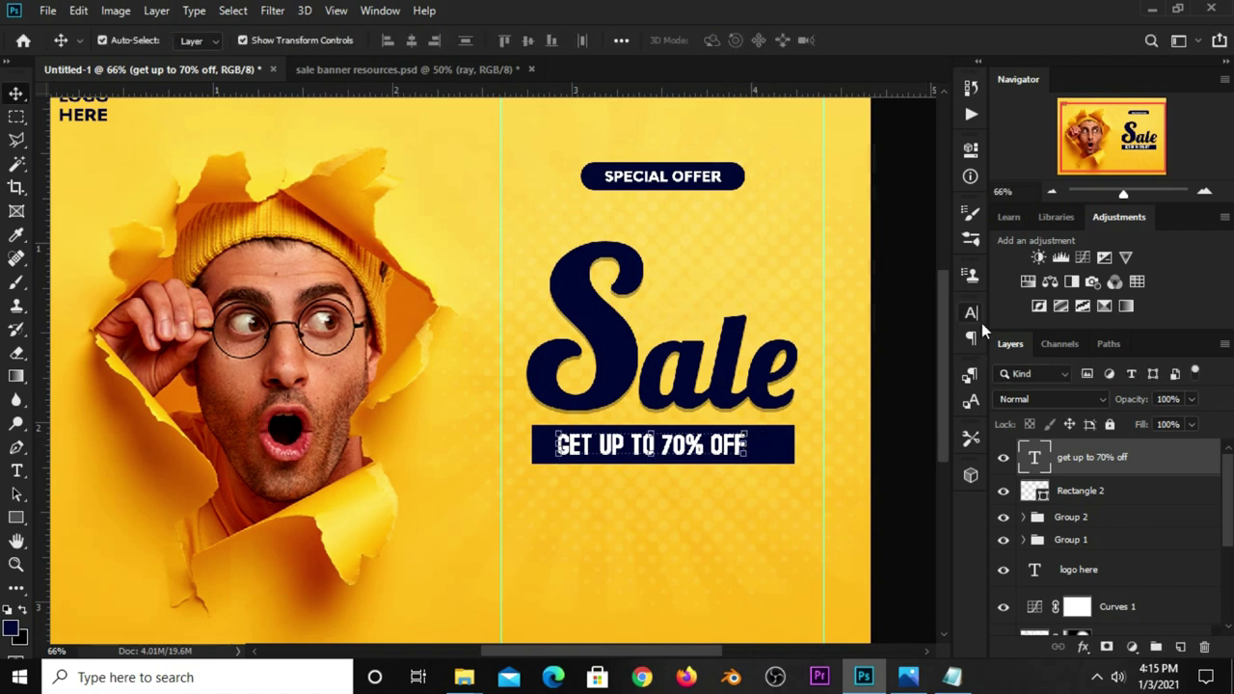
Set the text's letter tracking to 75
click(971, 312)
click(940, 377)
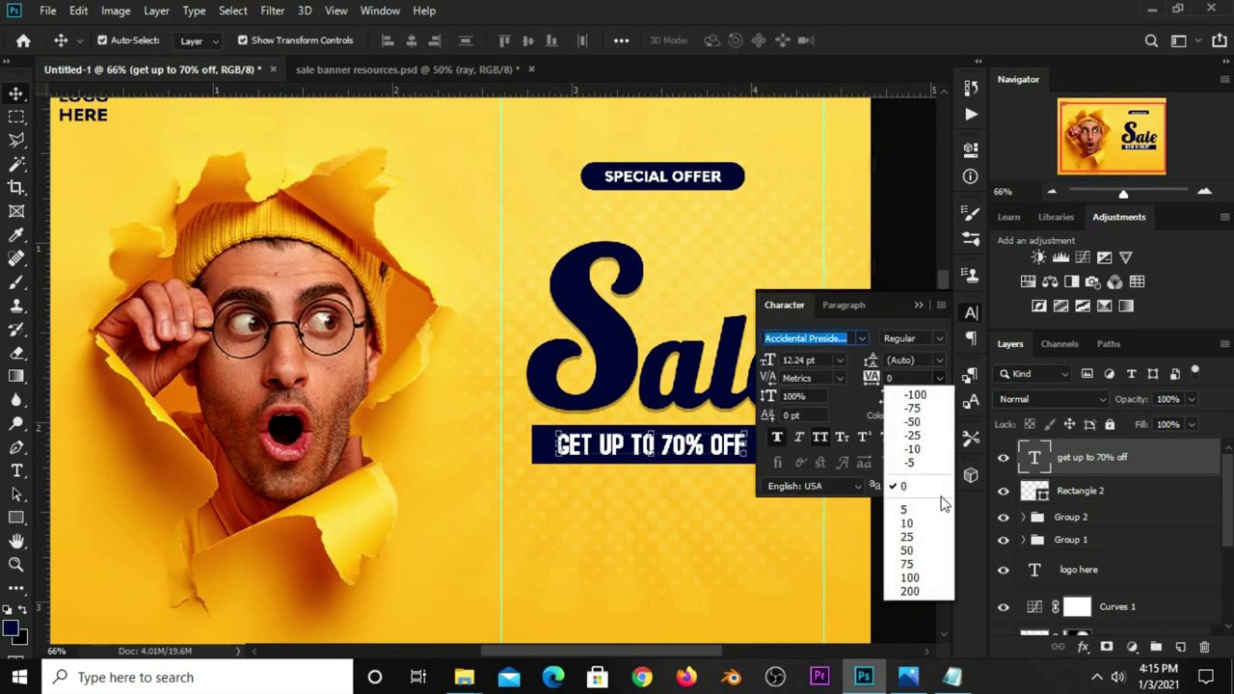
click(921, 564)
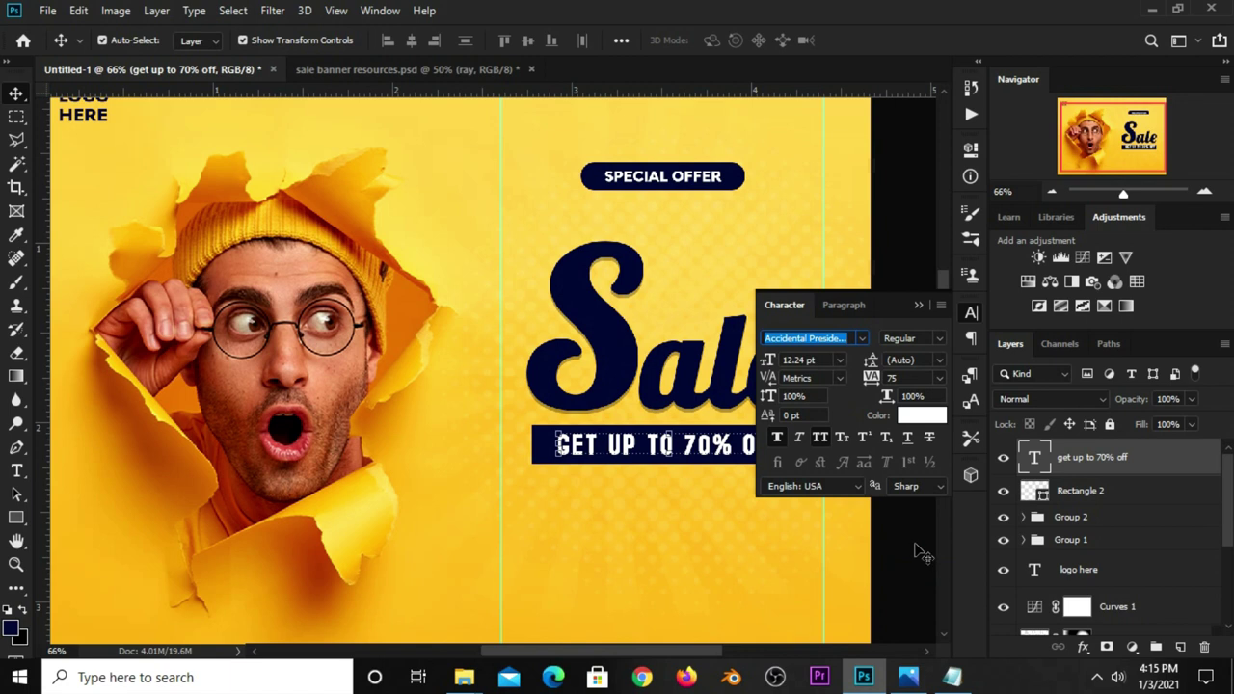
click(917, 305)
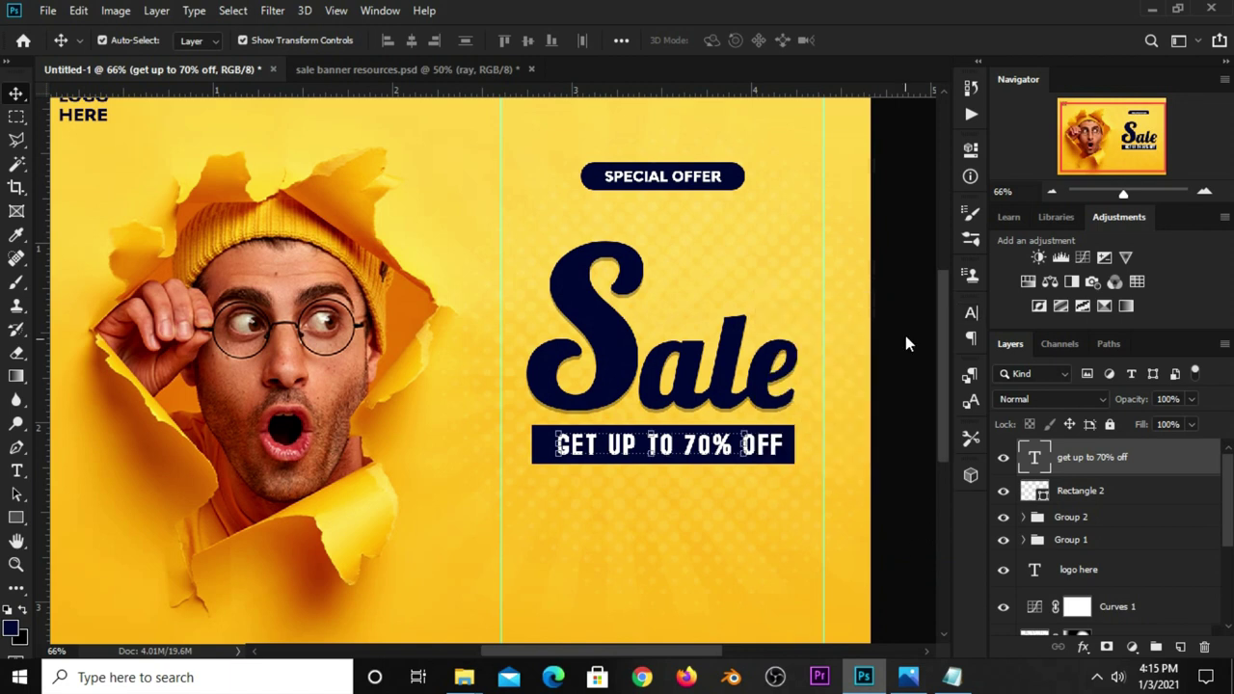
click(970, 313)
click(940, 376)
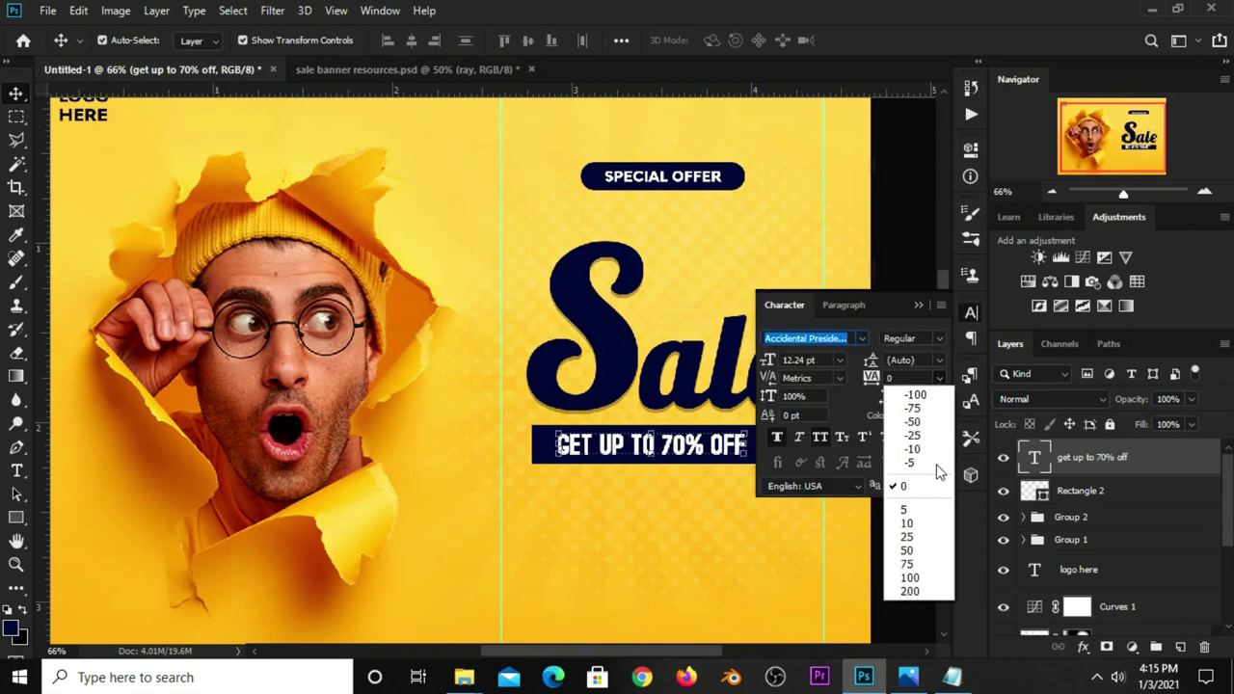
click(929, 565)
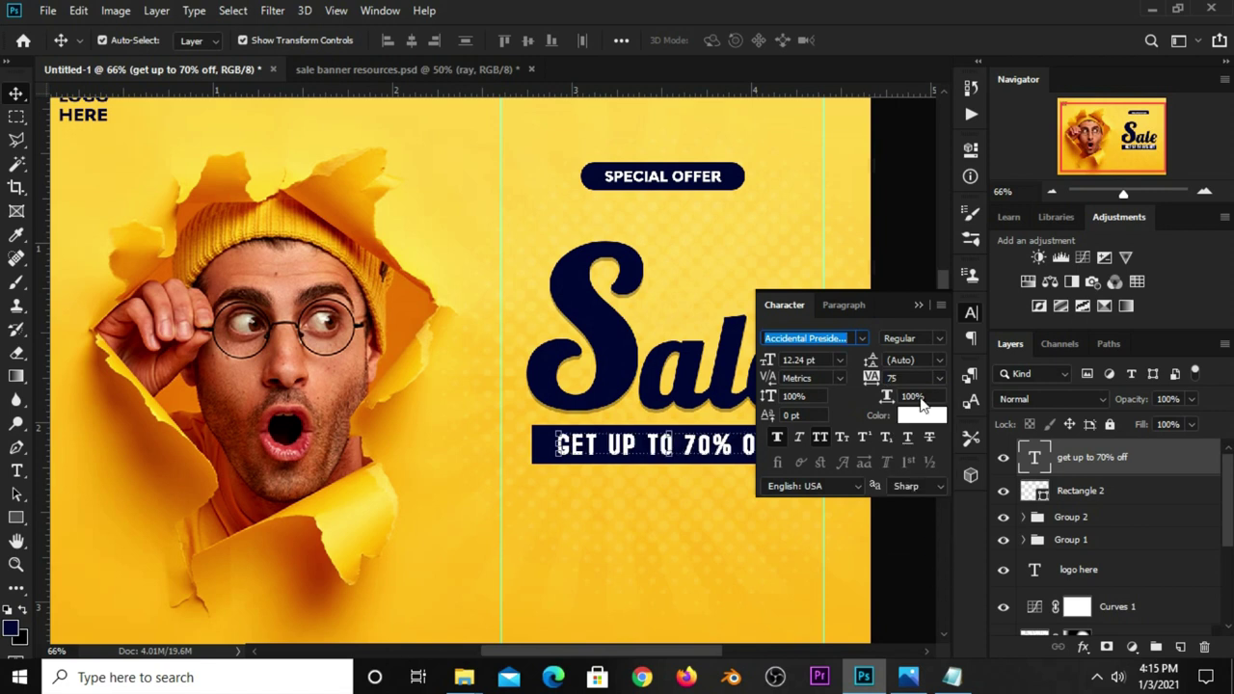
click(917, 305)
click(911, 391)
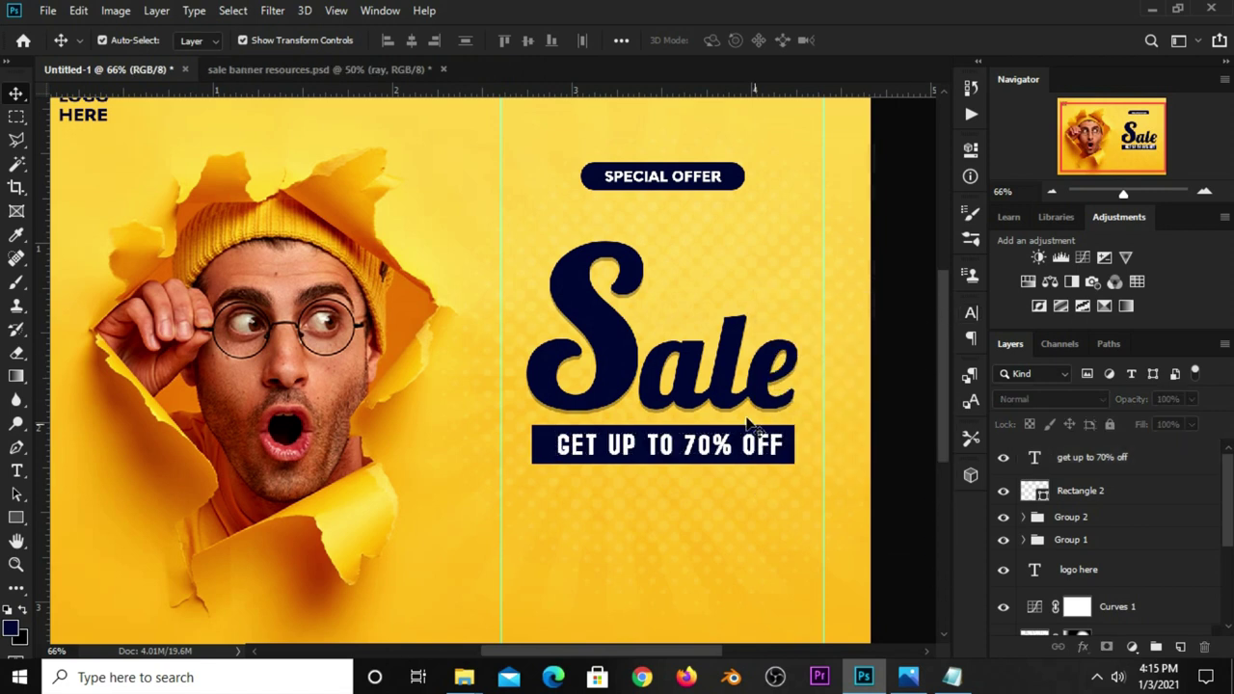
Centre the GET UP TO 70% OFF text within the Rectangle 2 navy bar
click(1092, 467)
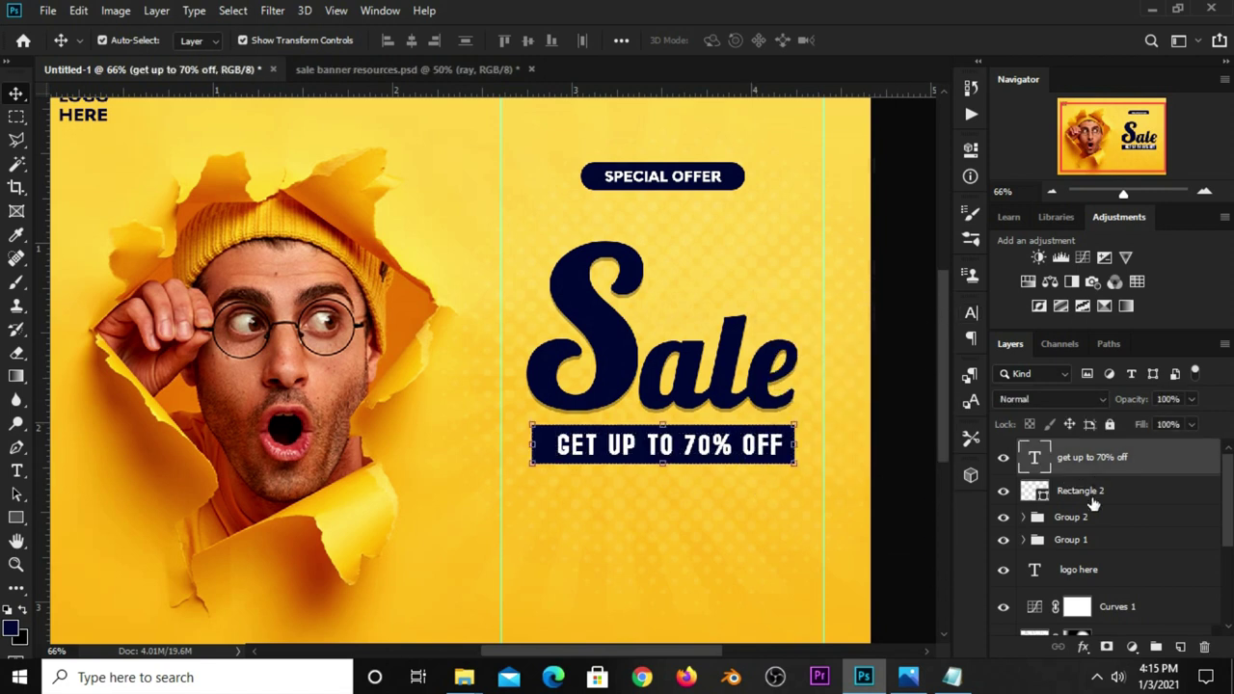
shift+click(1090, 497)
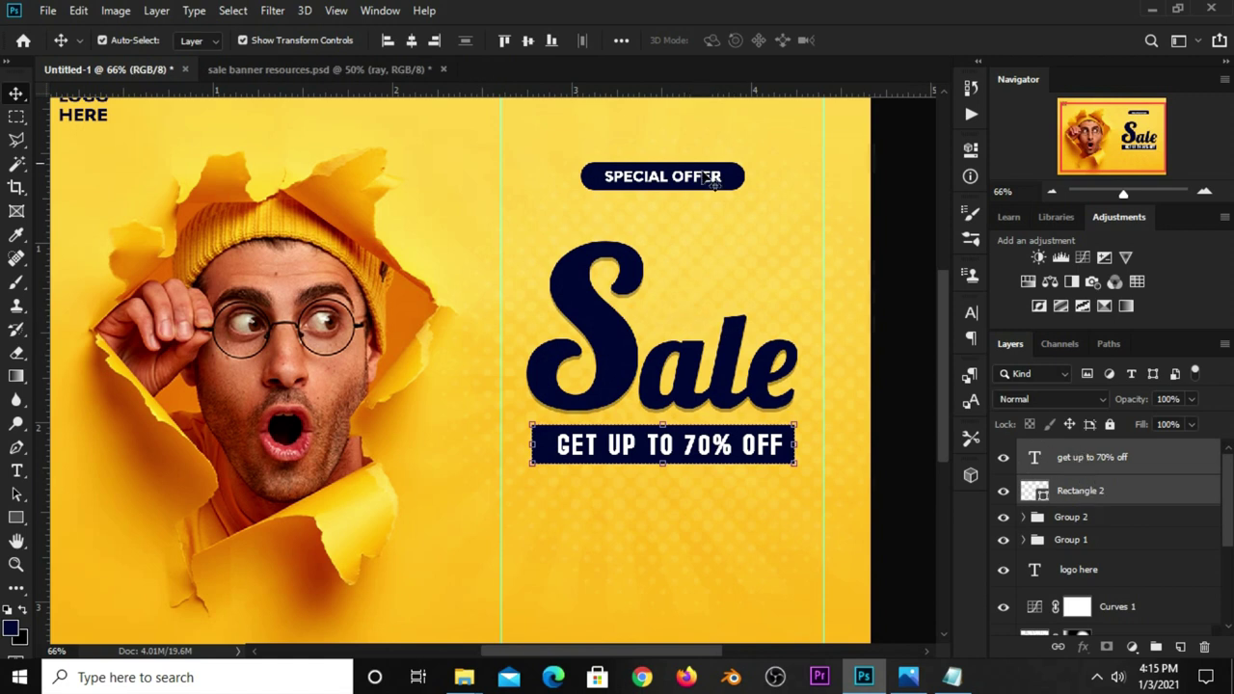
click(620, 44)
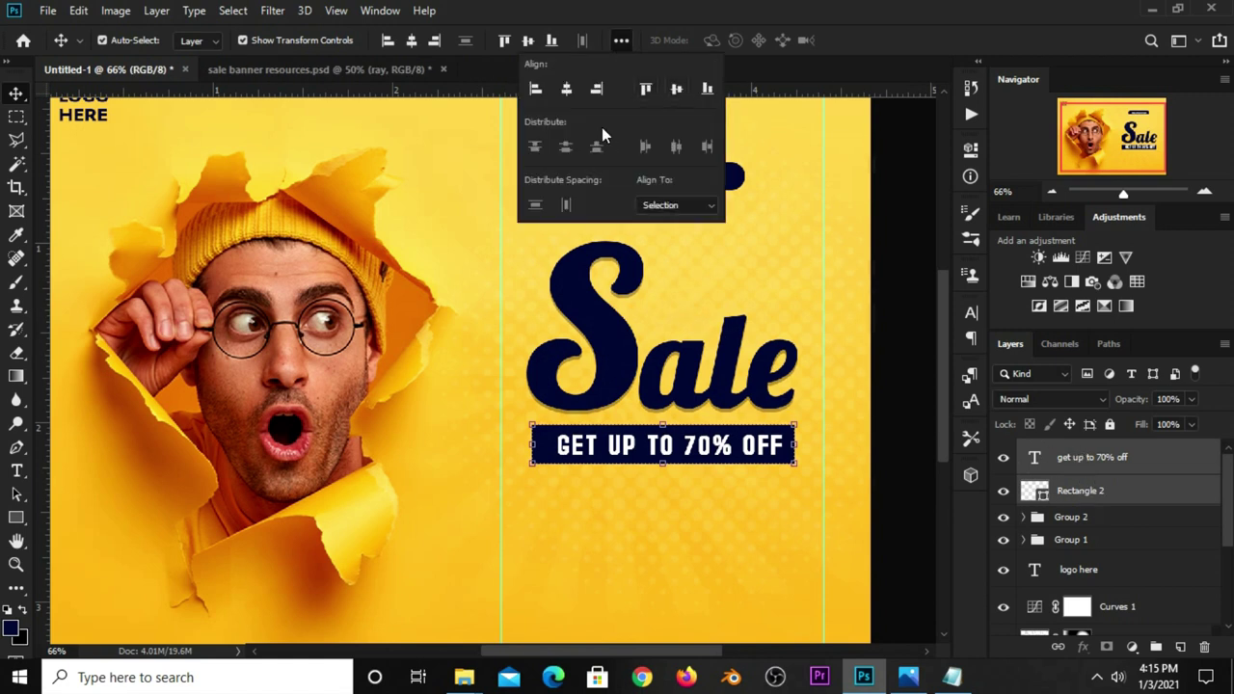
click(567, 96)
click(884, 353)
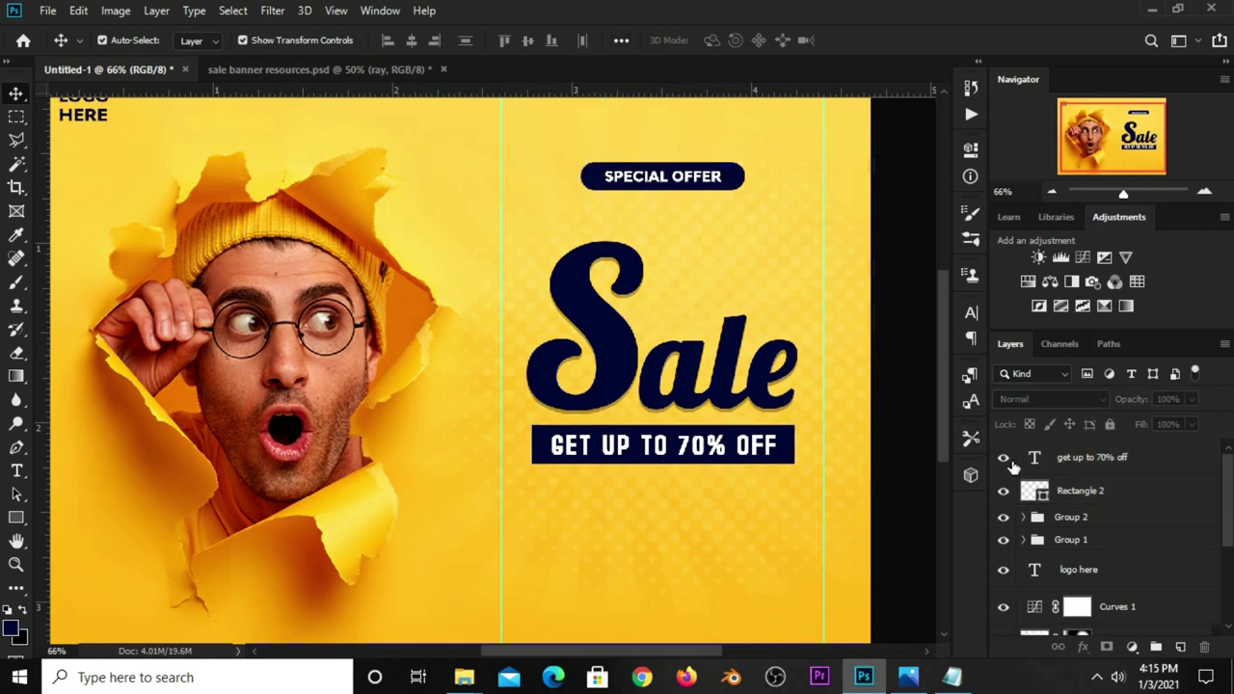
Group the navy bar and its text as Group 3
click(1063, 491)
shift+click(1071, 471)
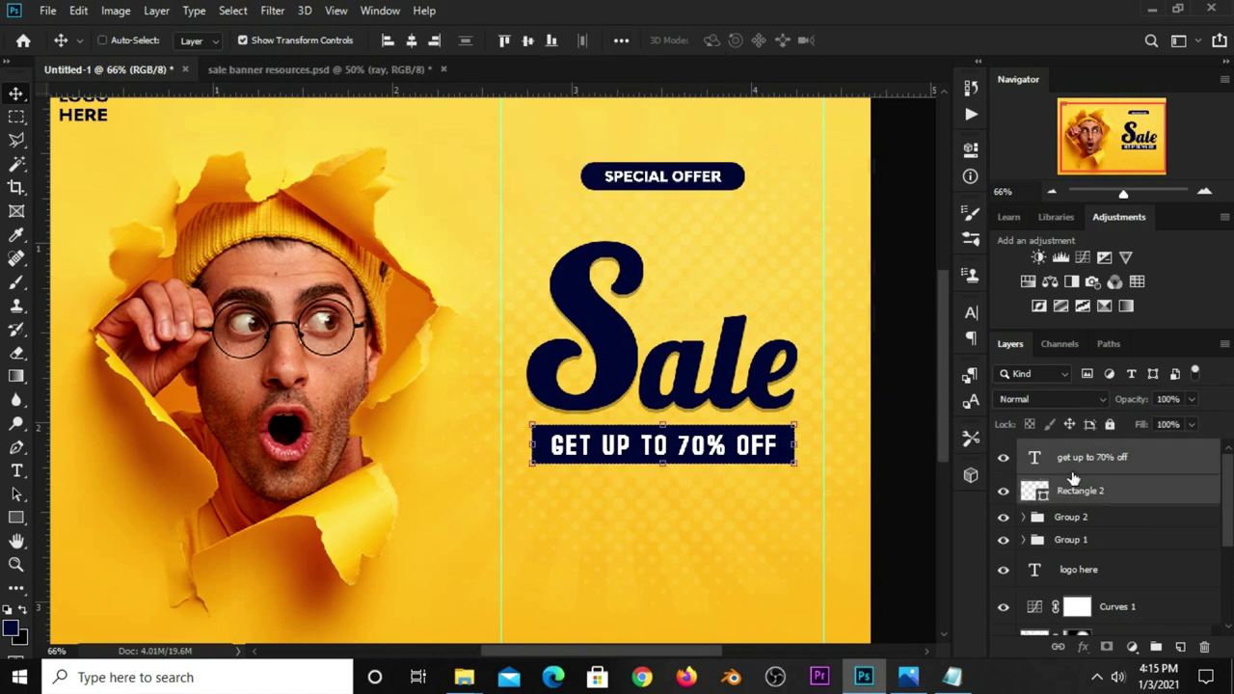
key(ctrl+g)
click(1004, 450)
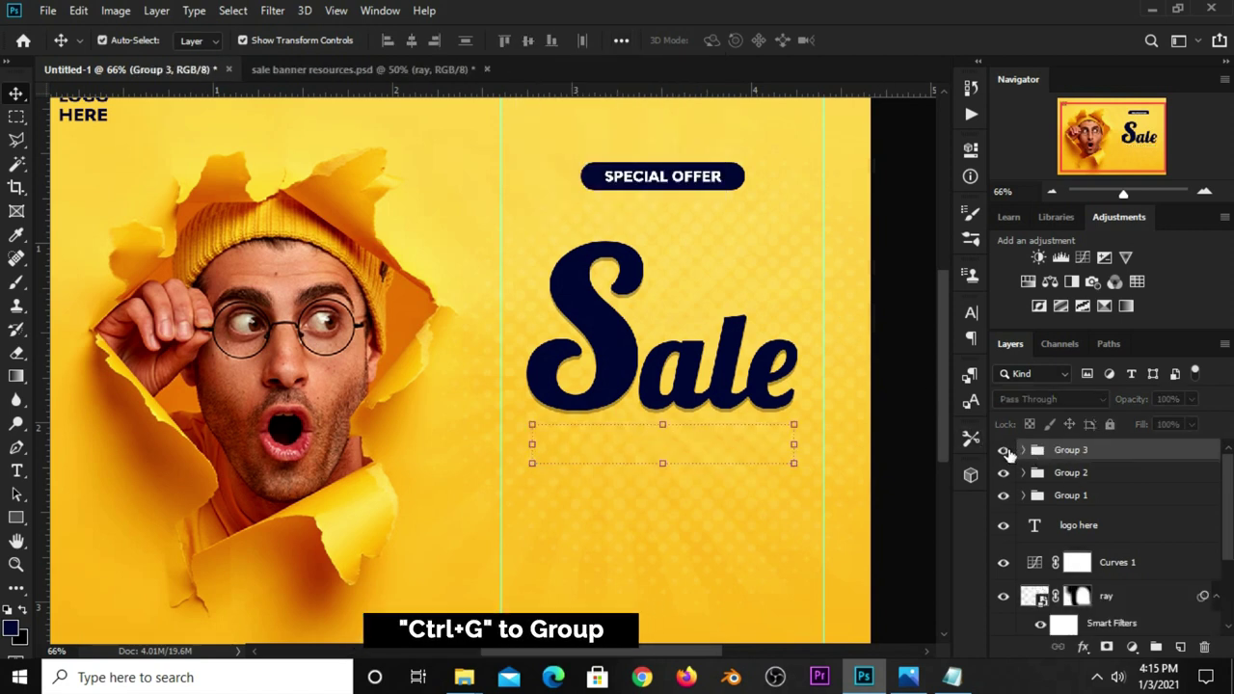
click(1004, 450)
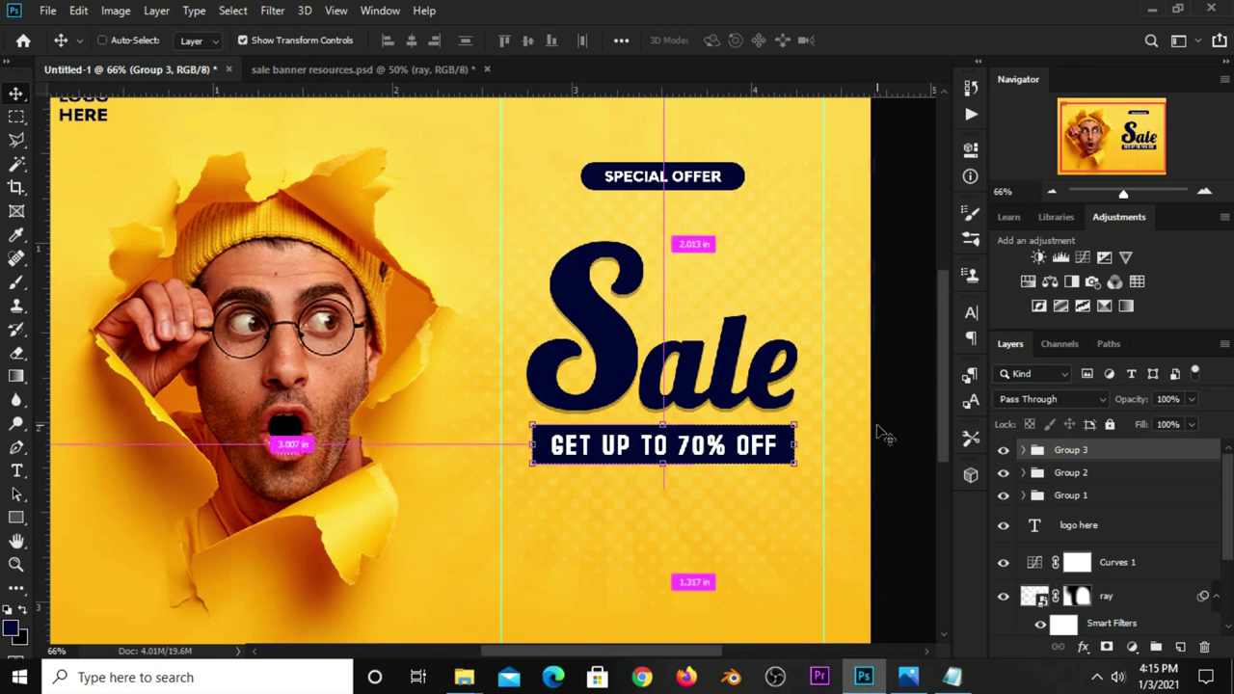
key(ctrl+minus)
click(827, 356)
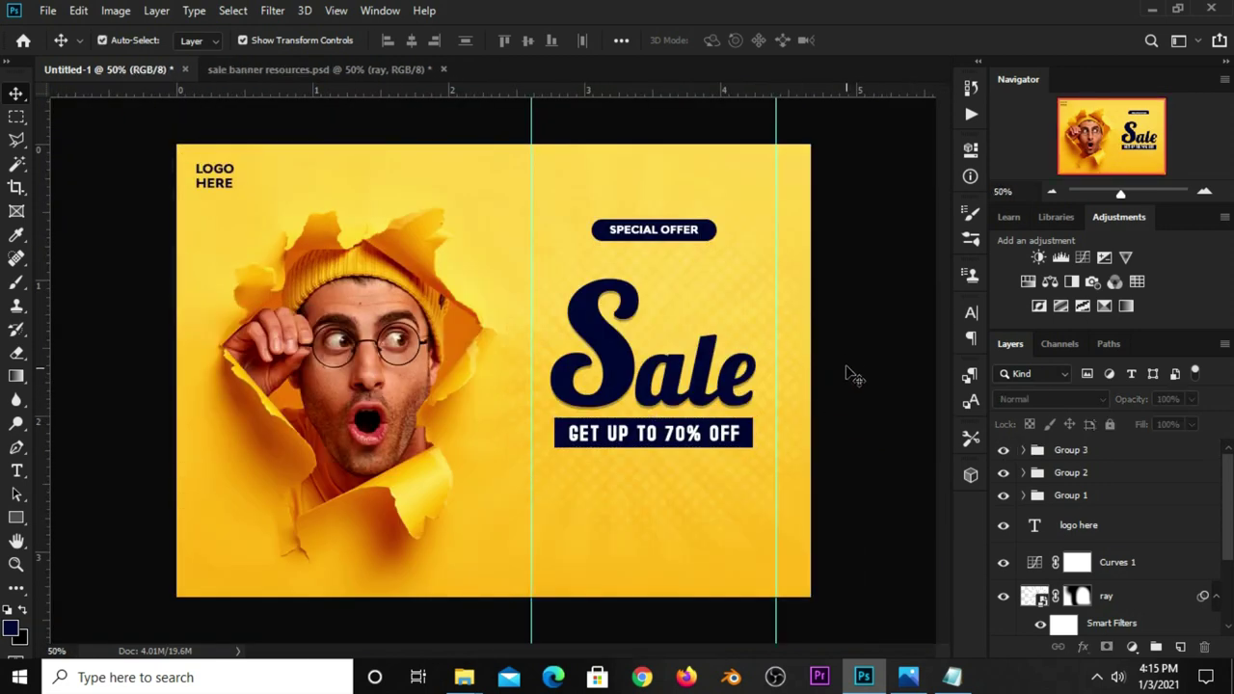
Drag the Lorem ipsum text layer from the resources document into the banner
click(332, 70)
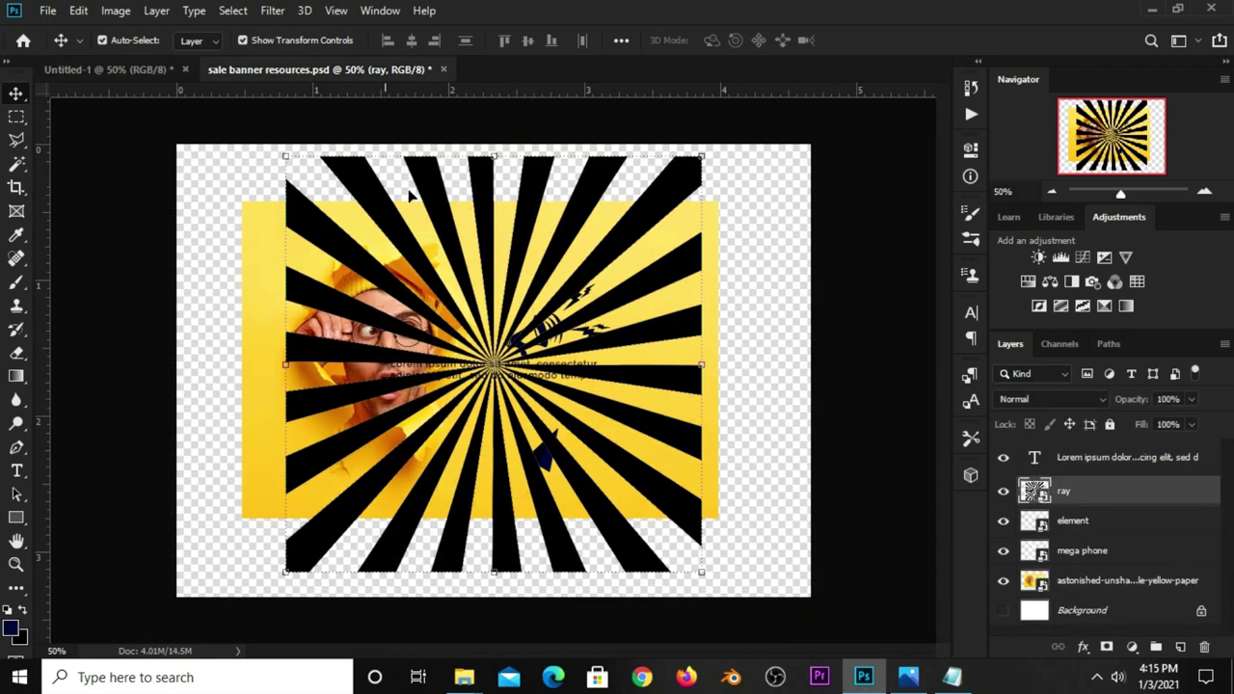
click(1004, 490)
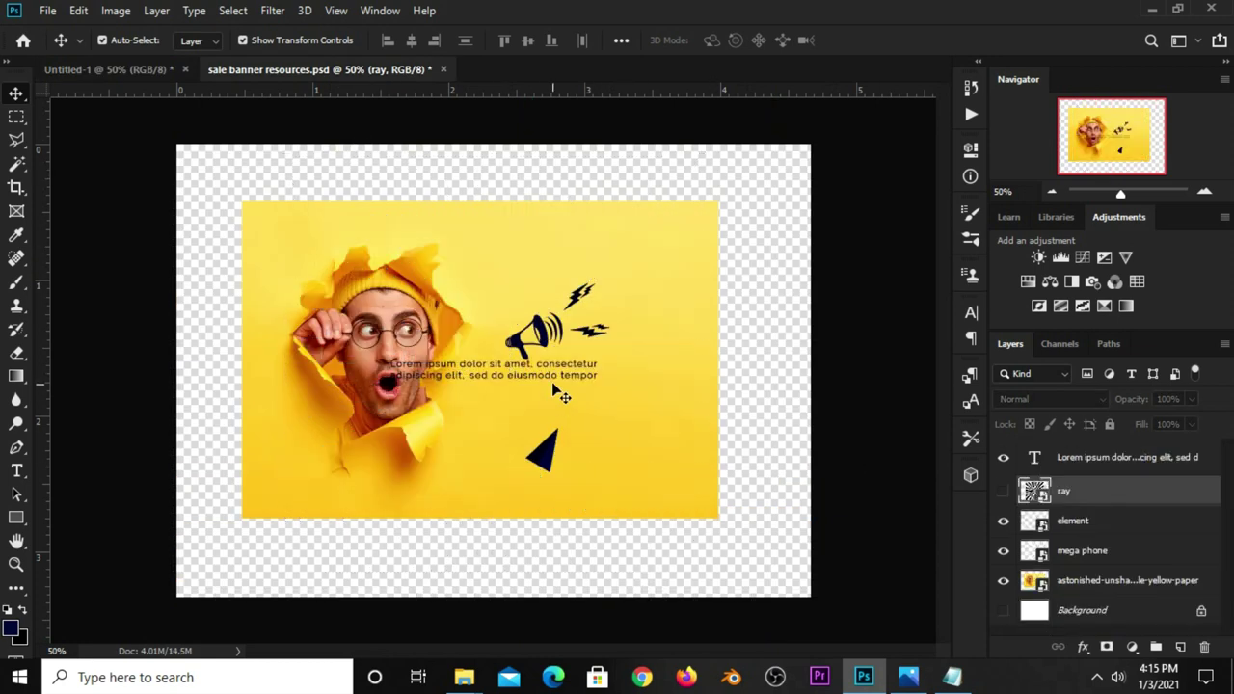
click(564, 378)
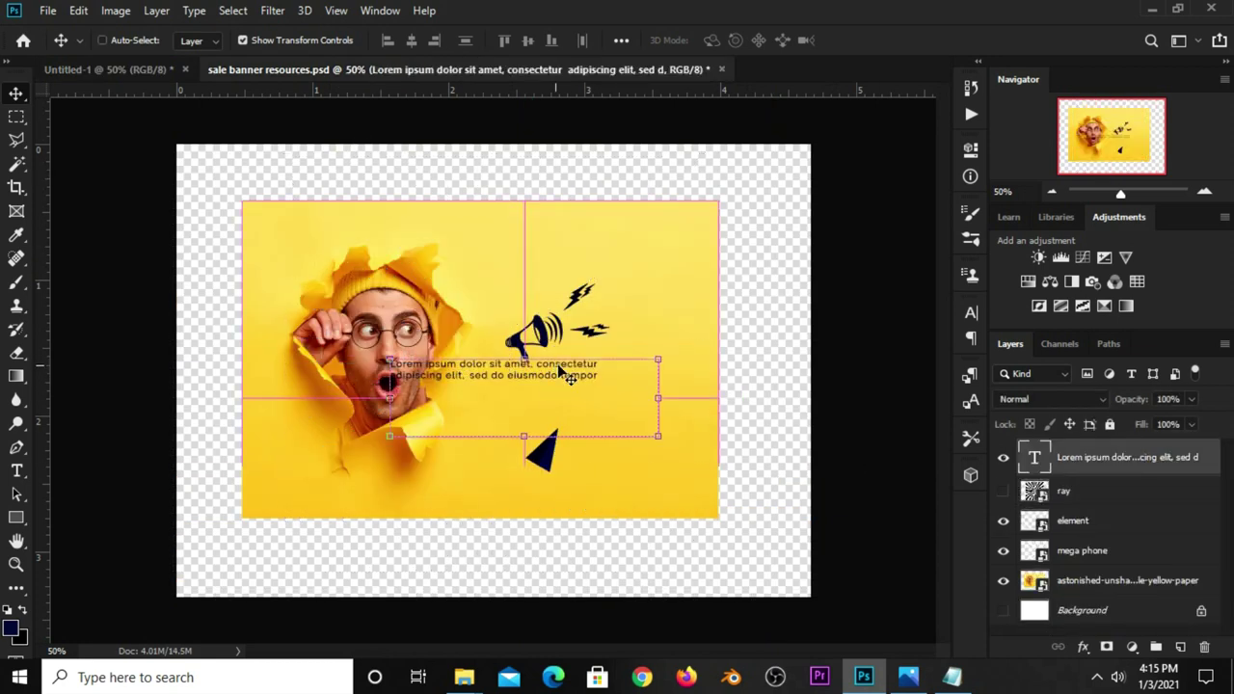
key(ctrl)
mouse_move(675, 390)
mouse_down()
mouse_move(564, 379)
mouse_move(708, 471)
mouse_up()
Scale the body text to about 95.7% and nudge it up under the 70% OFF bar
key(ctrl+t)
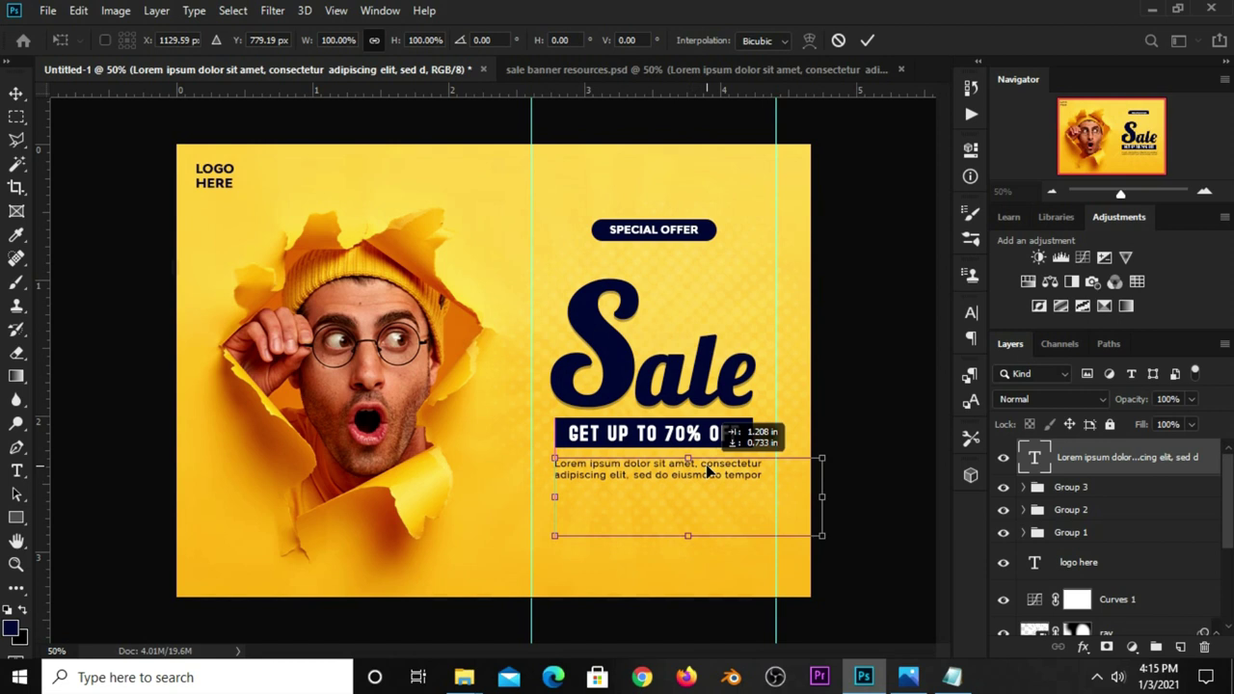
drag(823, 498, 813, 497)
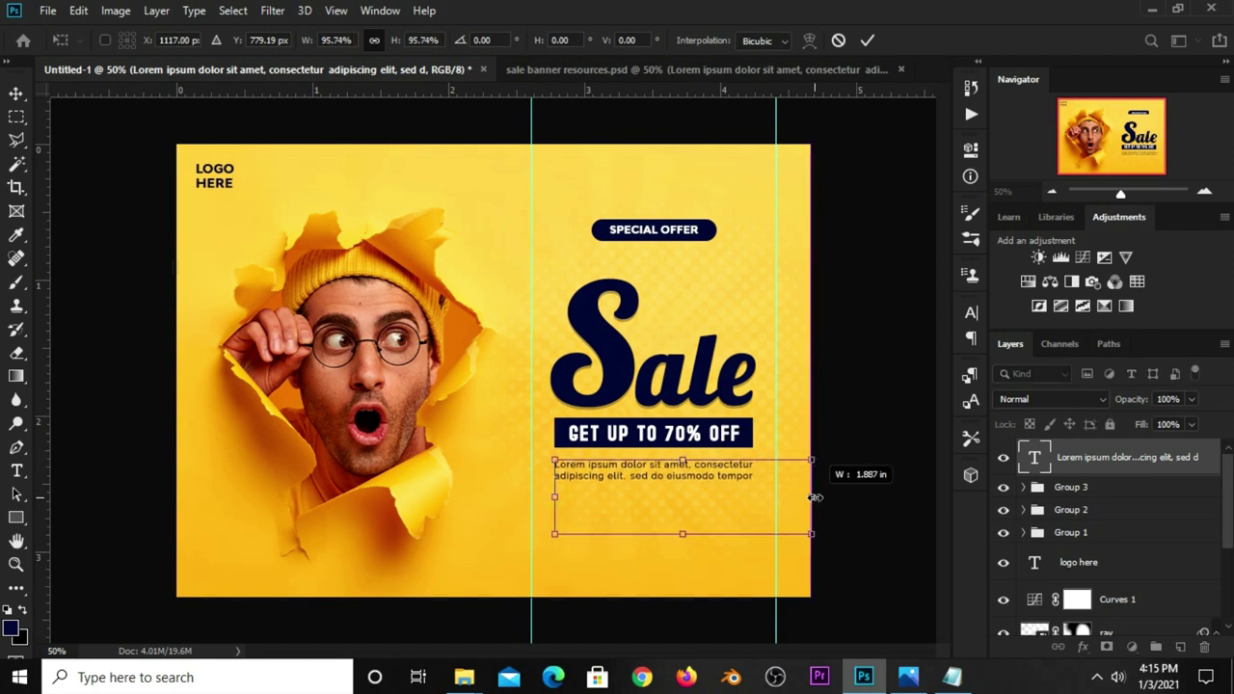
key(Return)
key(Up)
key(Up)
key(Up)
key(Up)
key(Up)
key(Up)
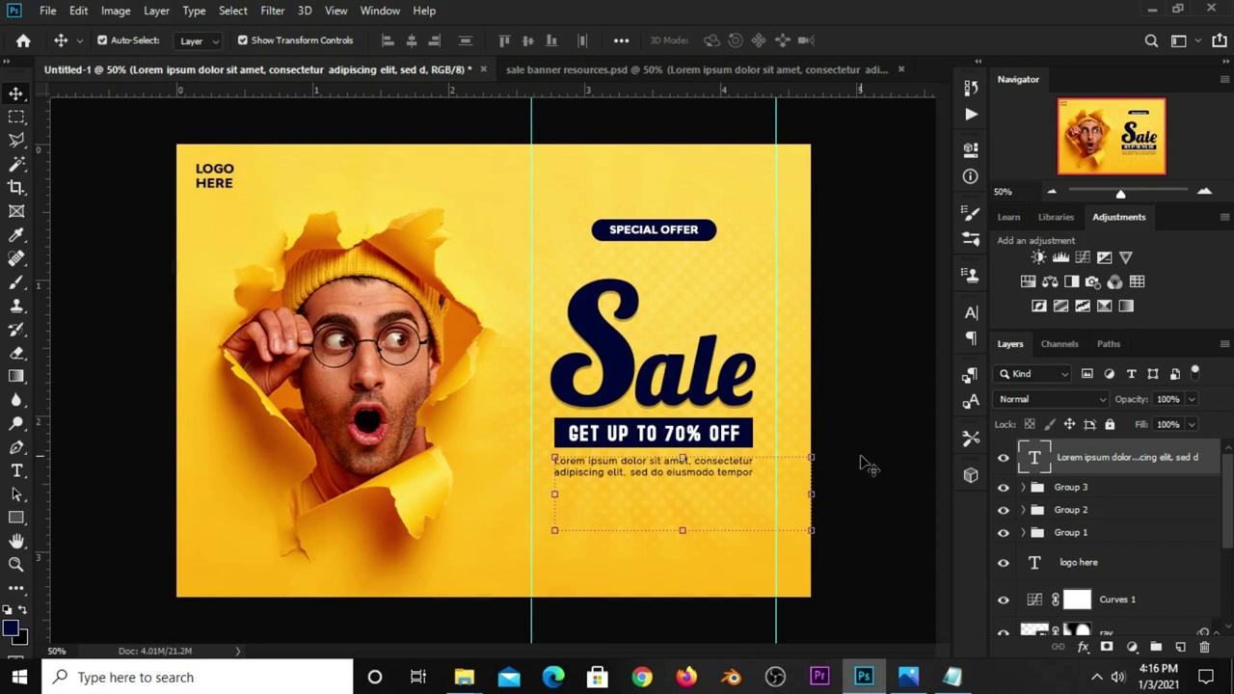
key(Up)
key(Up)
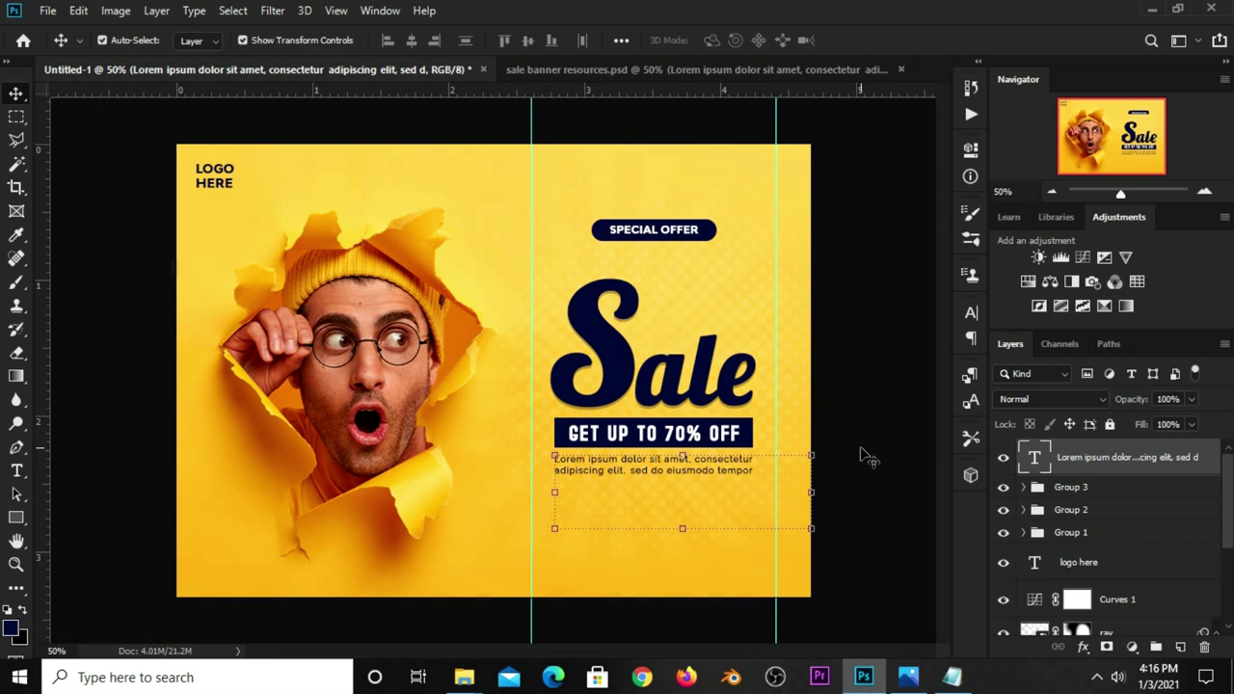
click(818, 493)
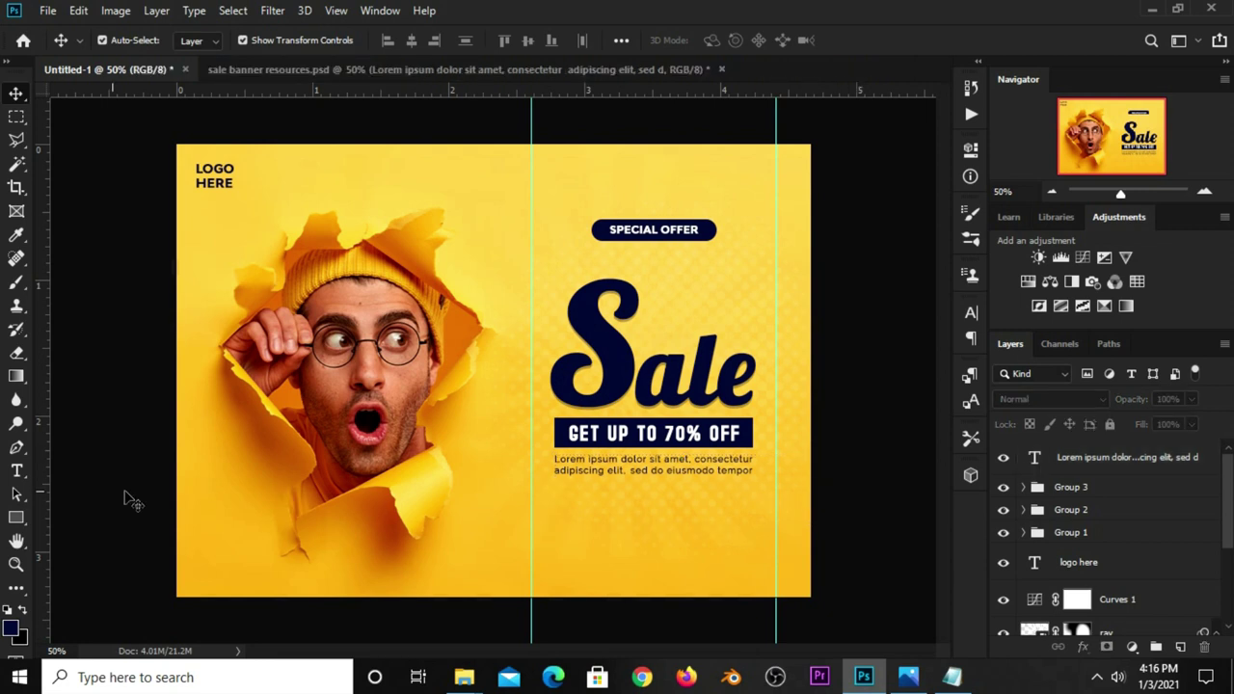
Draw a navy 242 × 50 px pill below the body text with 25 px corner radii
click(21, 520)
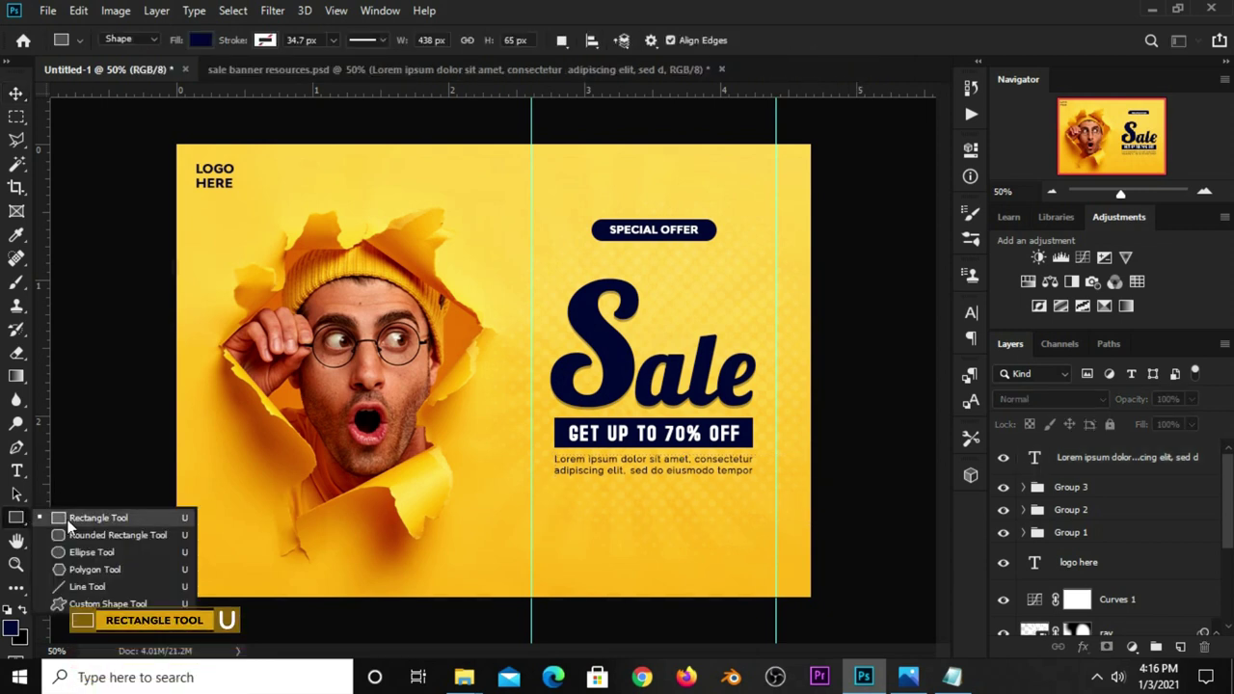
click(97, 515)
drag(609, 513, 718, 533)
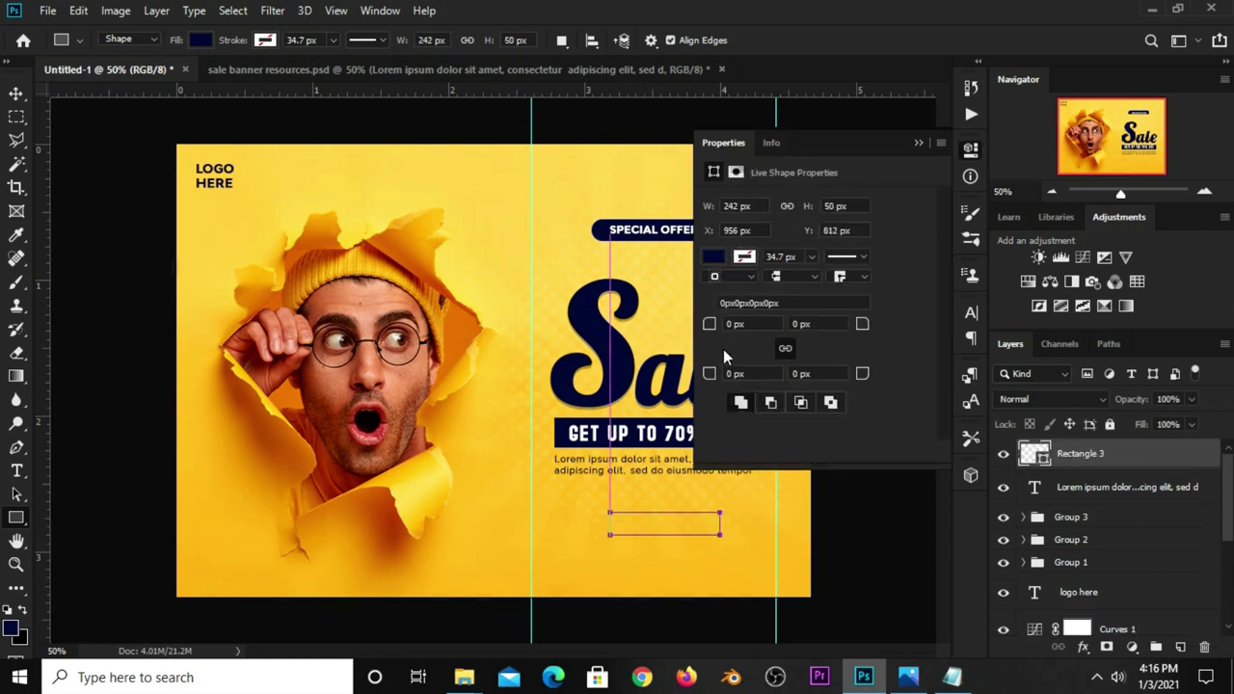
drag(864, 324, 911, 328)
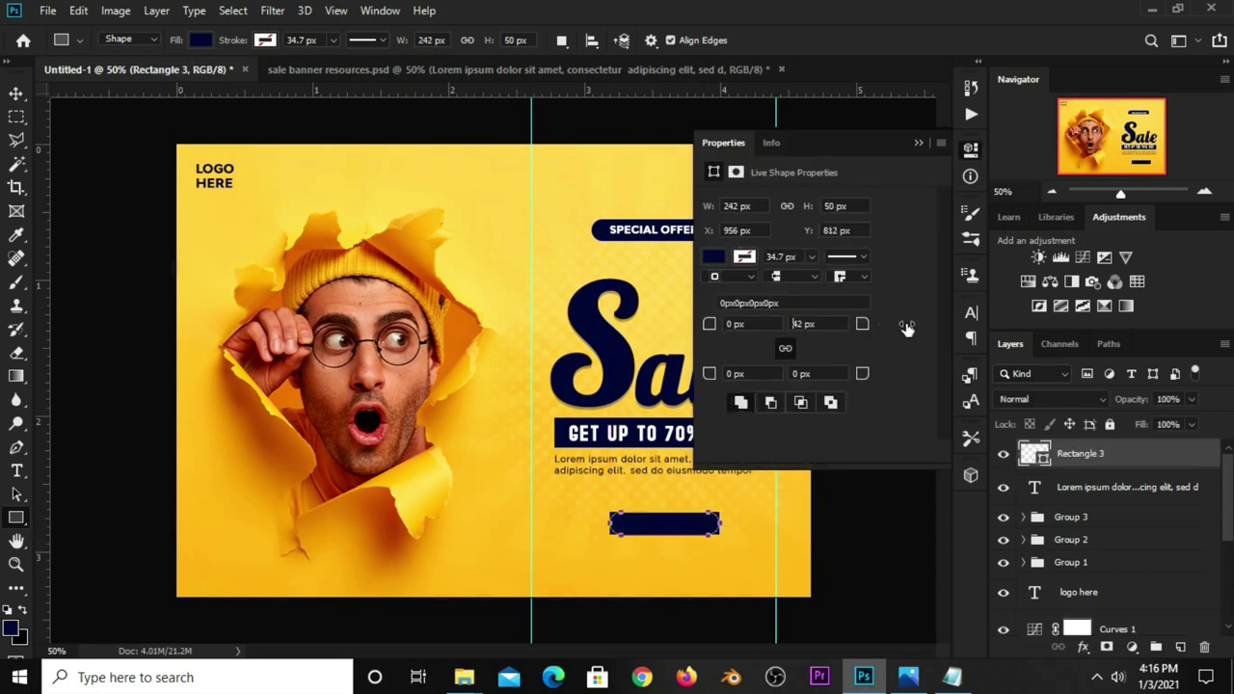
click(918, 144)
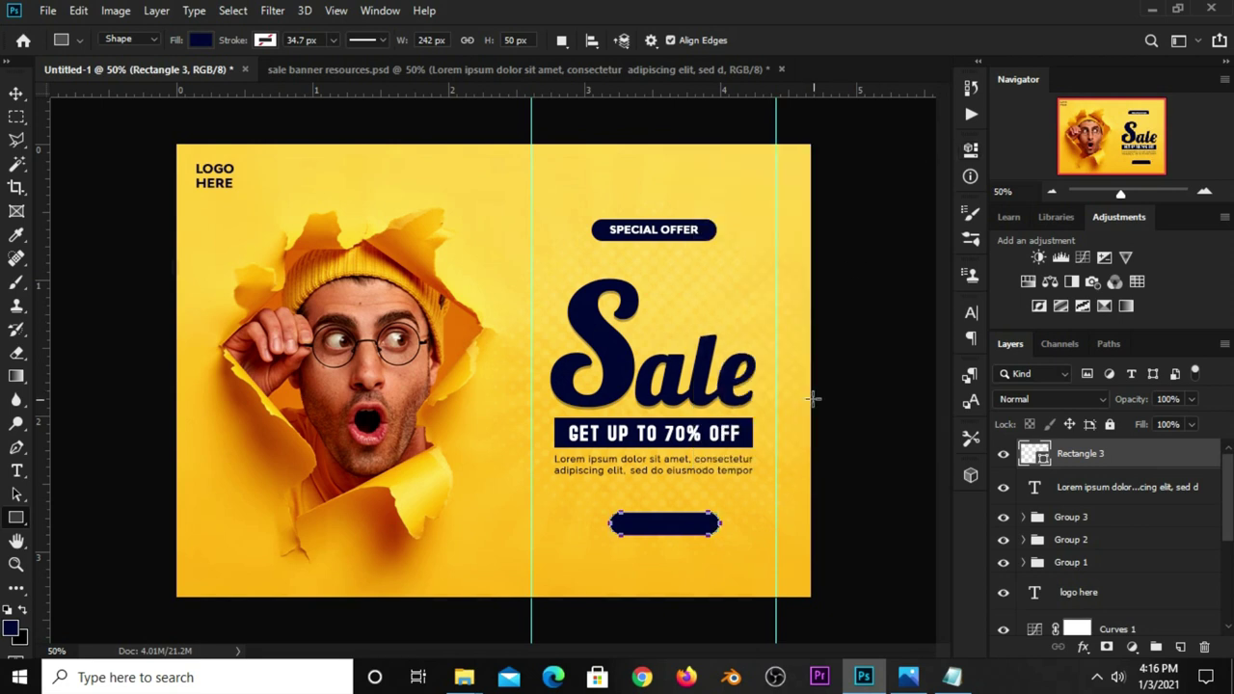
key(v)
Bring Notepad forward and select the words 'shop now'
click(859, 446)
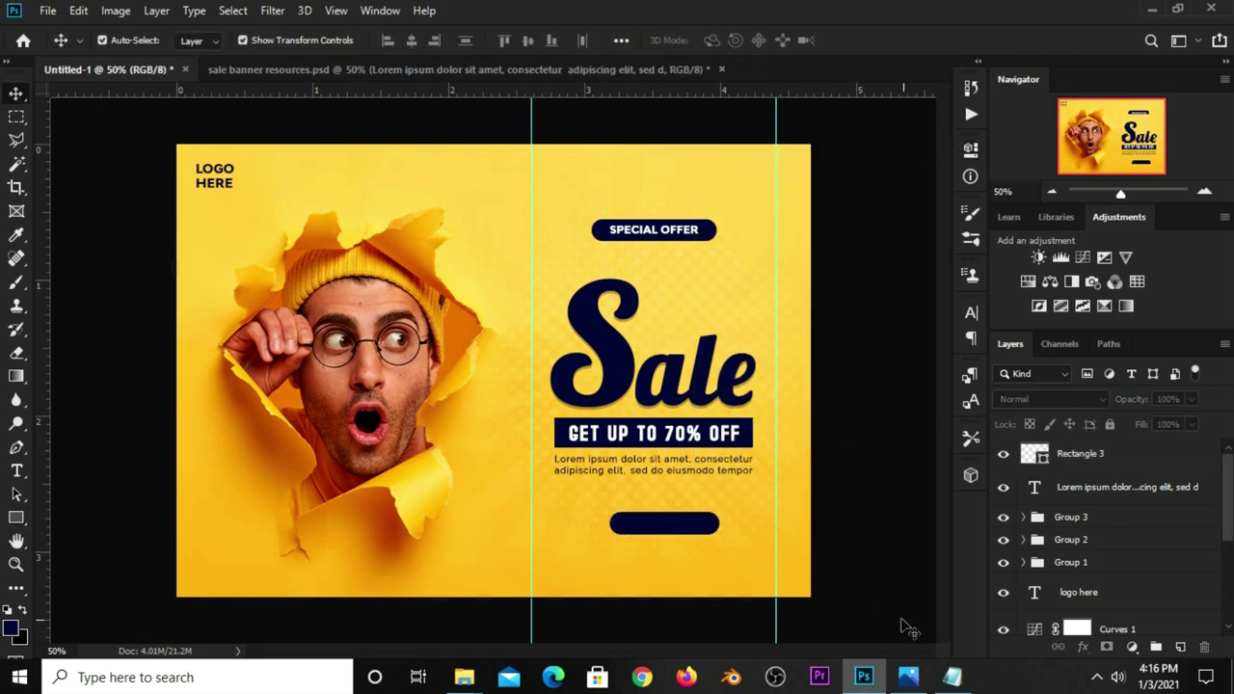
click(951, 677)
drag(712, 431, 623, 434)
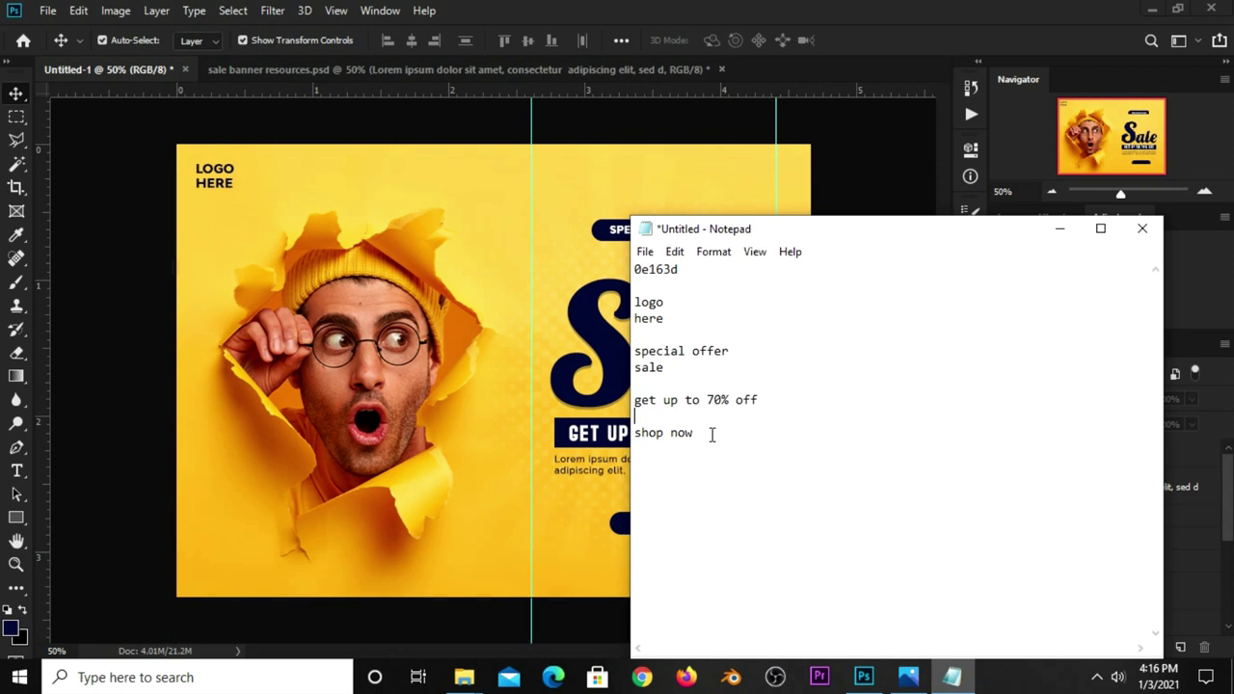
Copy 'shop now' and add a white SHOP text layer below the pill
right_click(645, 436)
click(687, 214)
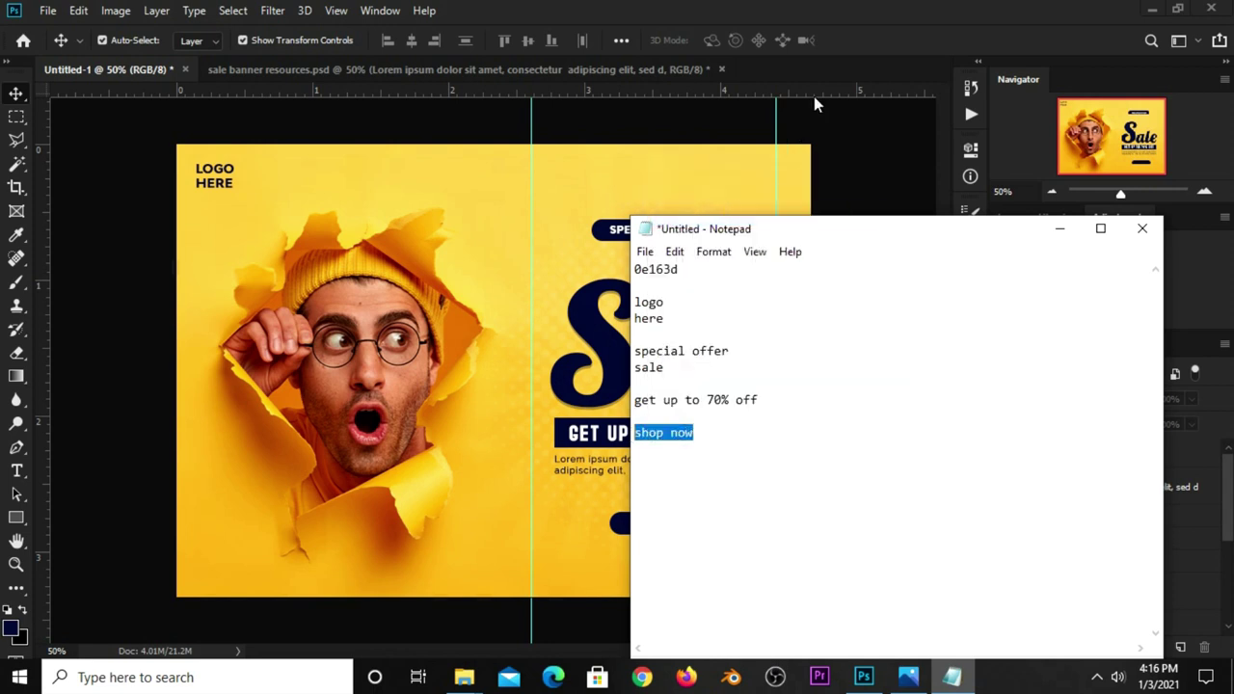
click(847, 31)
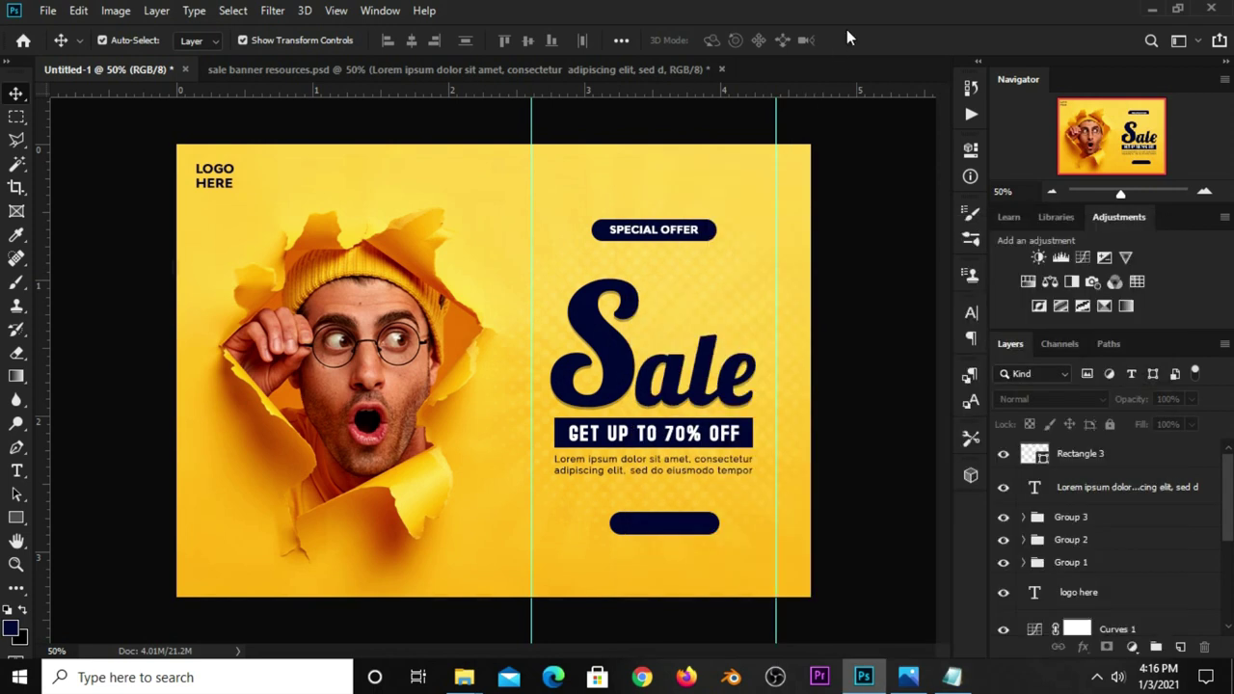
click(12, 471)
click(118, 473)
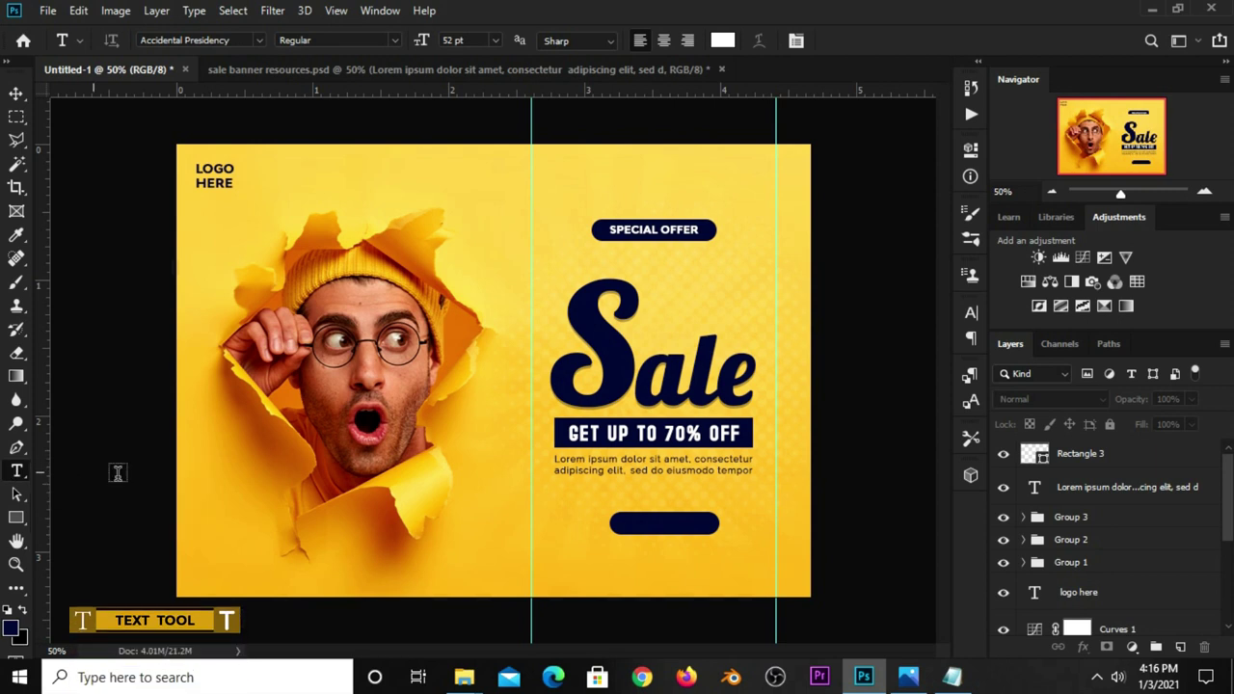
click(614, 565)
text(SHOP)
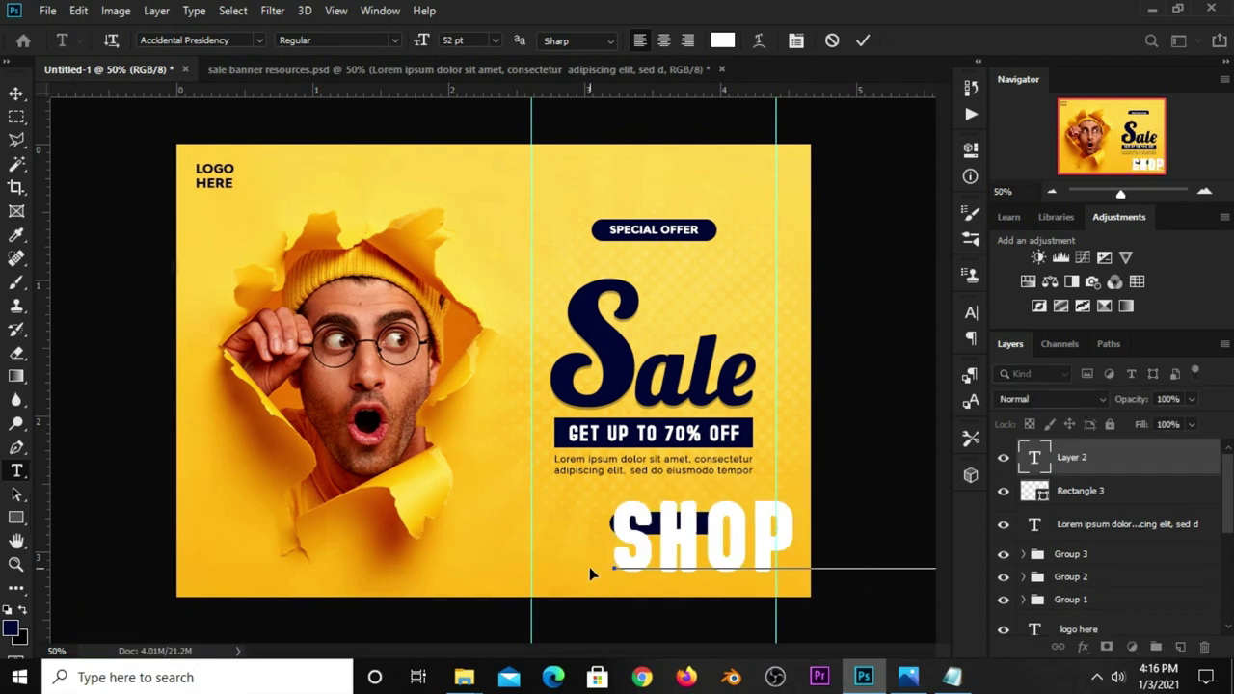
click(862, 42)
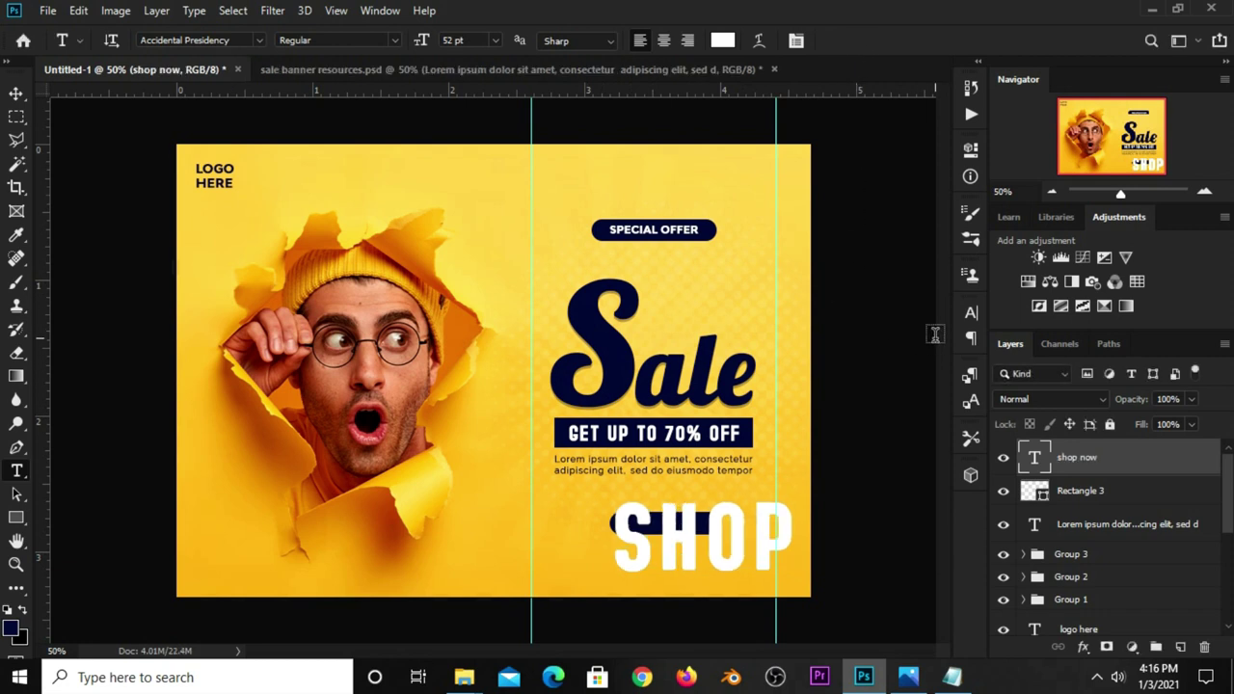
Set the shop now text to Adlinnaka Bold
click(969, 315)
click(862, 338)
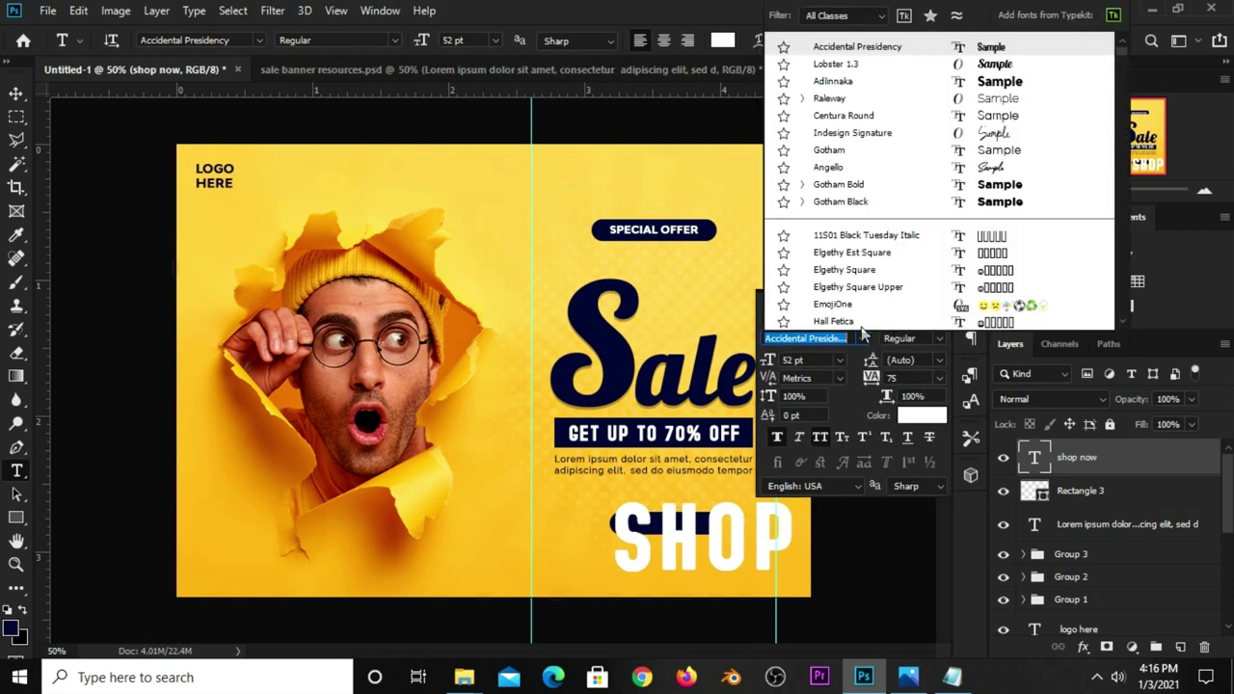
click(834, 84)
click(913, 305)
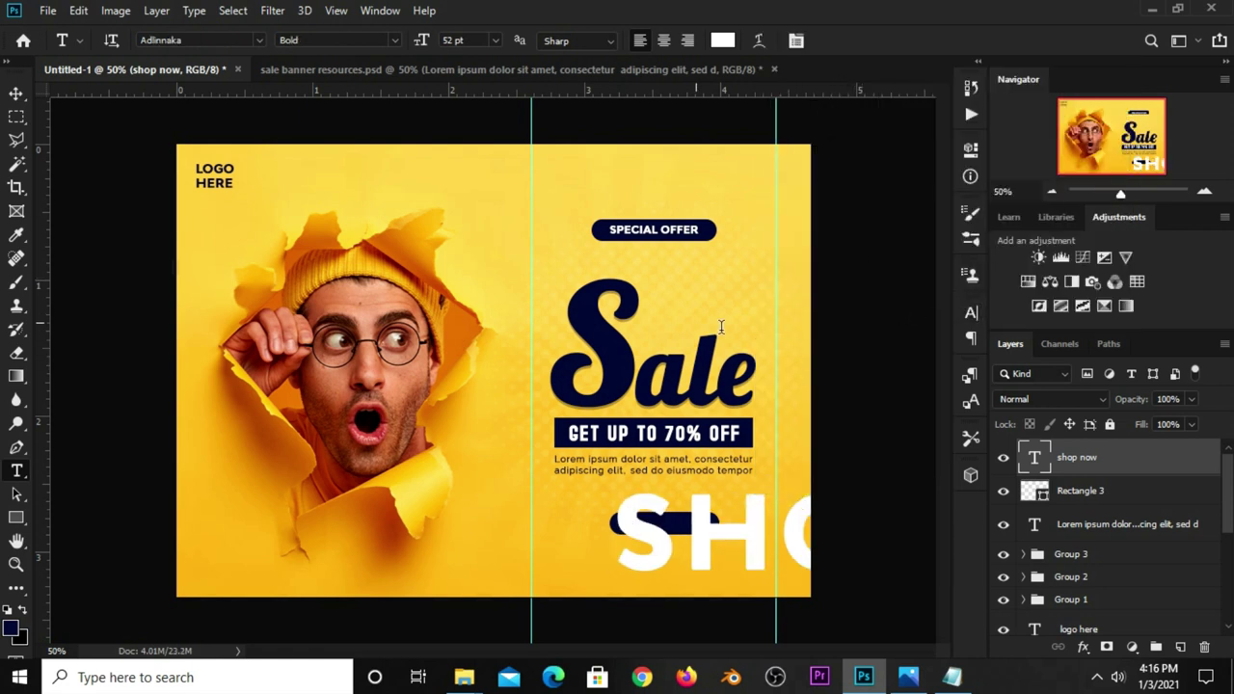
click(16, 93)
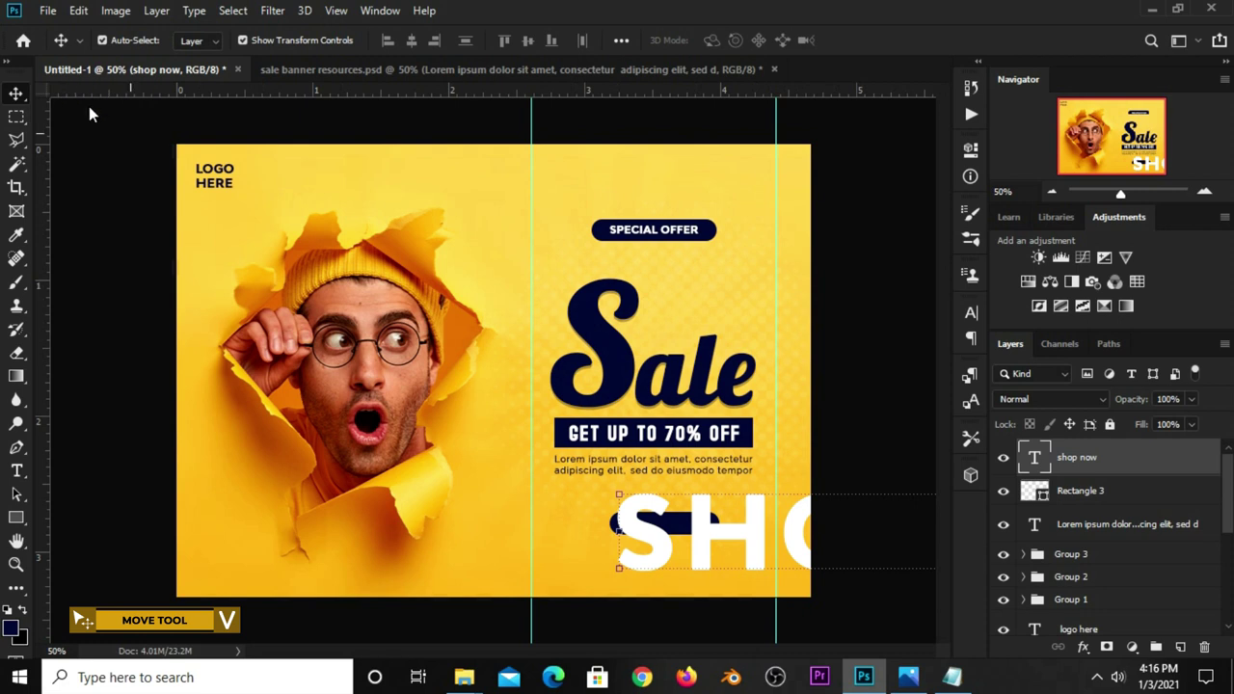
Scale SHOP NOW down onto the navy pill and align their centres
key(ctrl+t)
mouse_move(854, 495)
mouse_down()
mouse_move(856, 590)
mouse_move(668, 542)
mouse_move(668, 528)
mouse_up()
drag(768, 531, 689, 521)
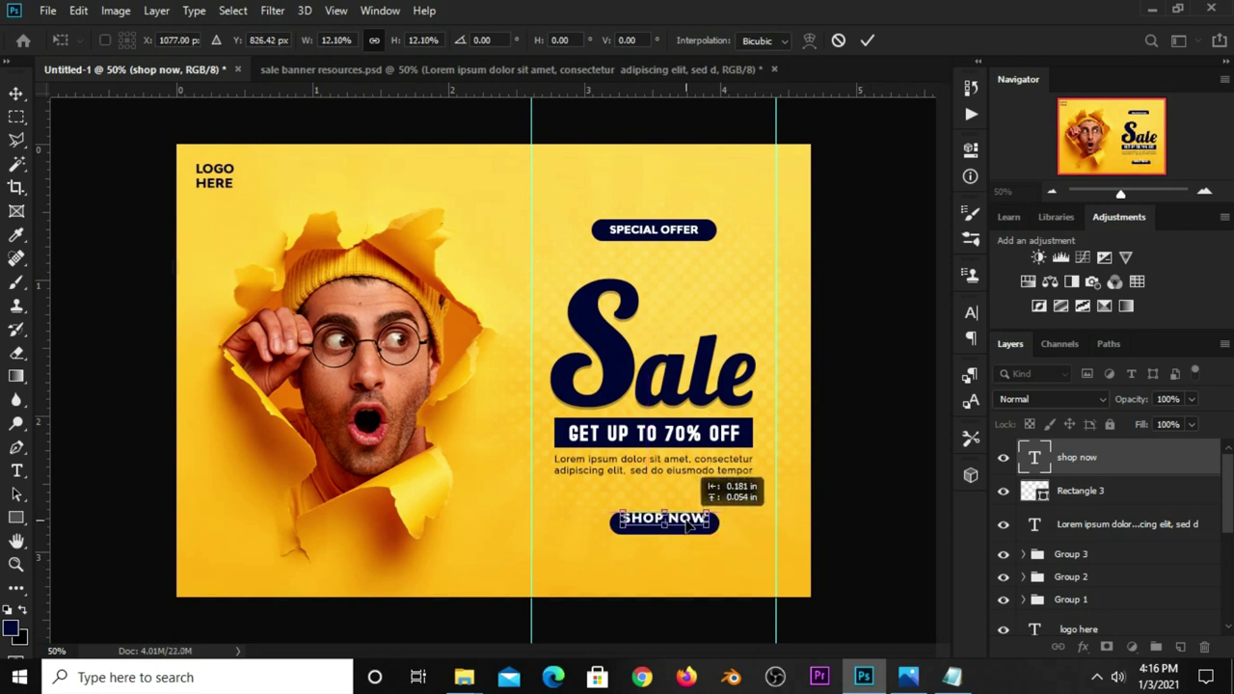
key(Return)
shift+click(1099, 491)
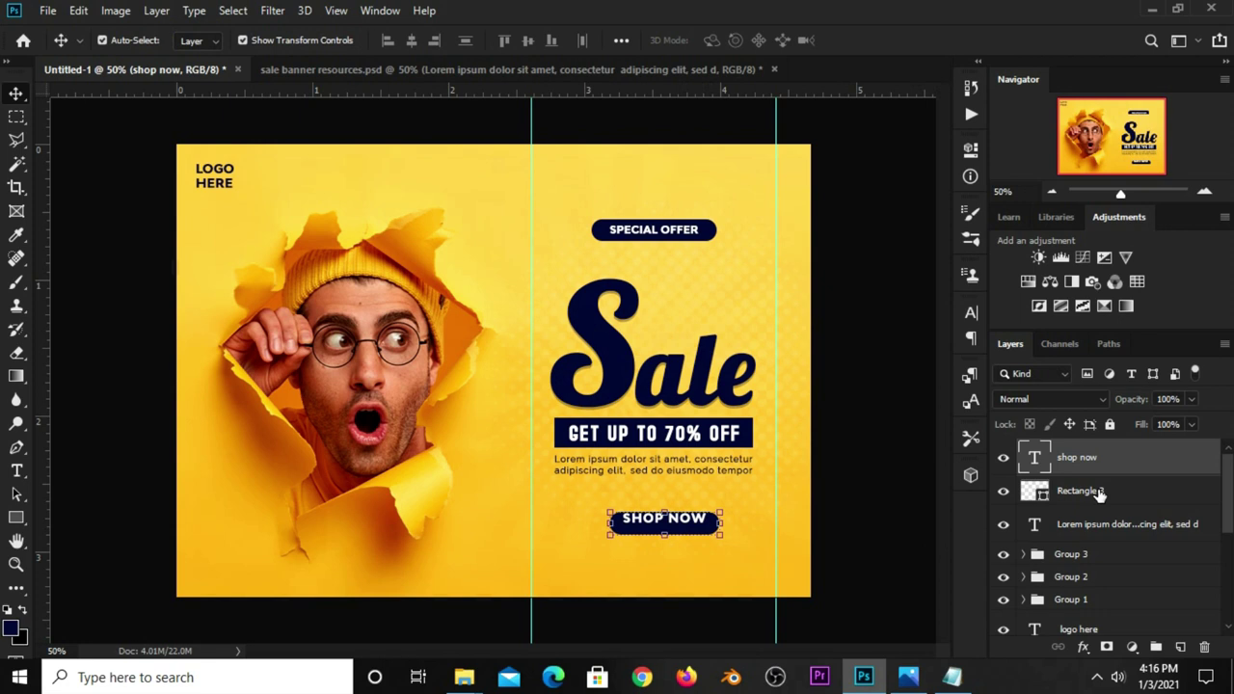
click(628, 41)
click(678, 88)
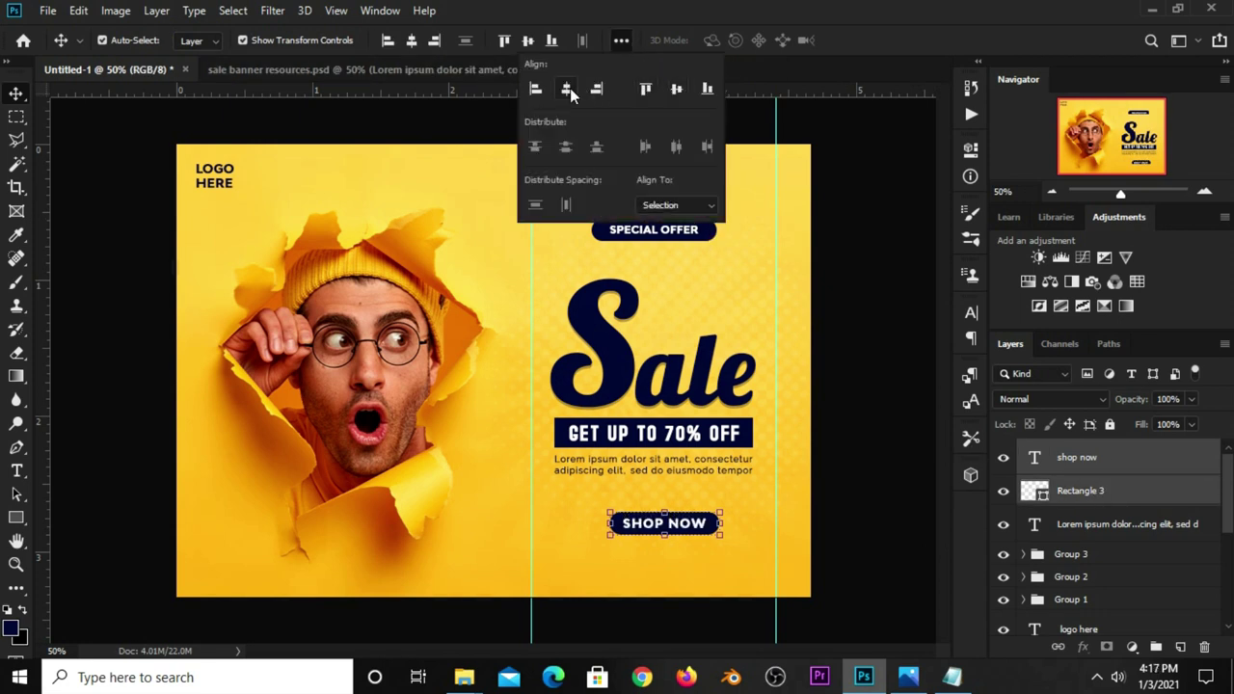
click(868, 287)
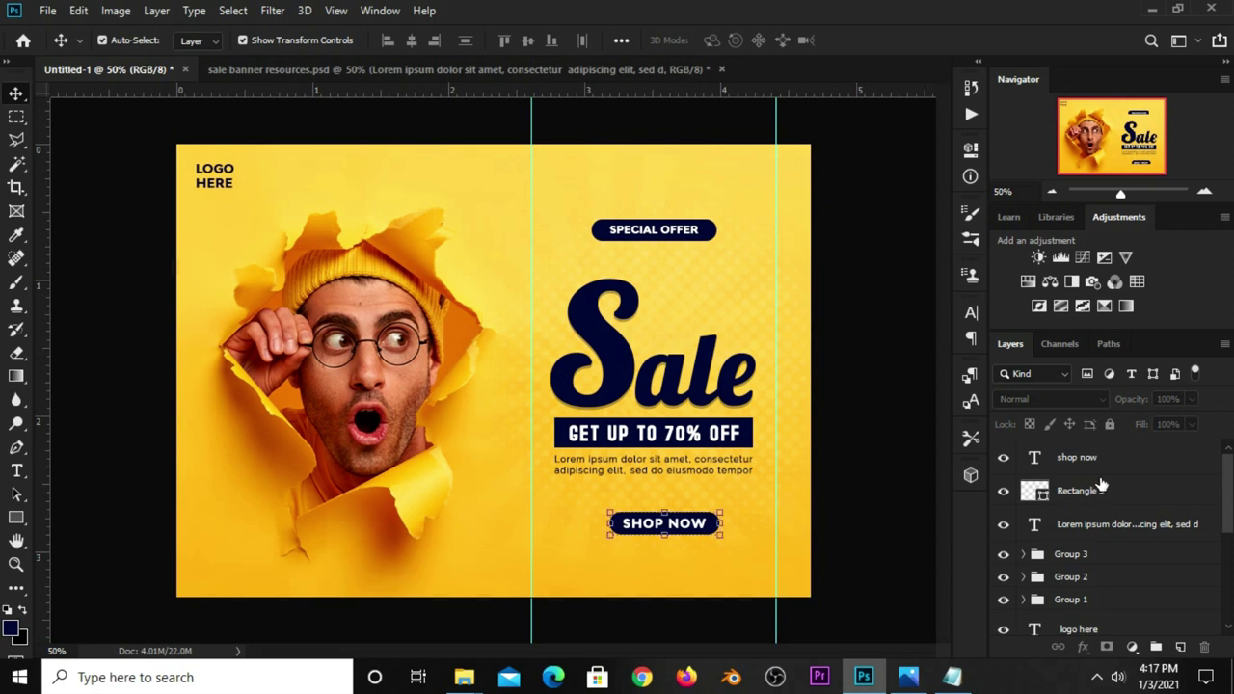
Group the SHOP NOW text and pill as Group 4
click(1097, 491)
shift+click(1096, 459)
key(ctrl+g)
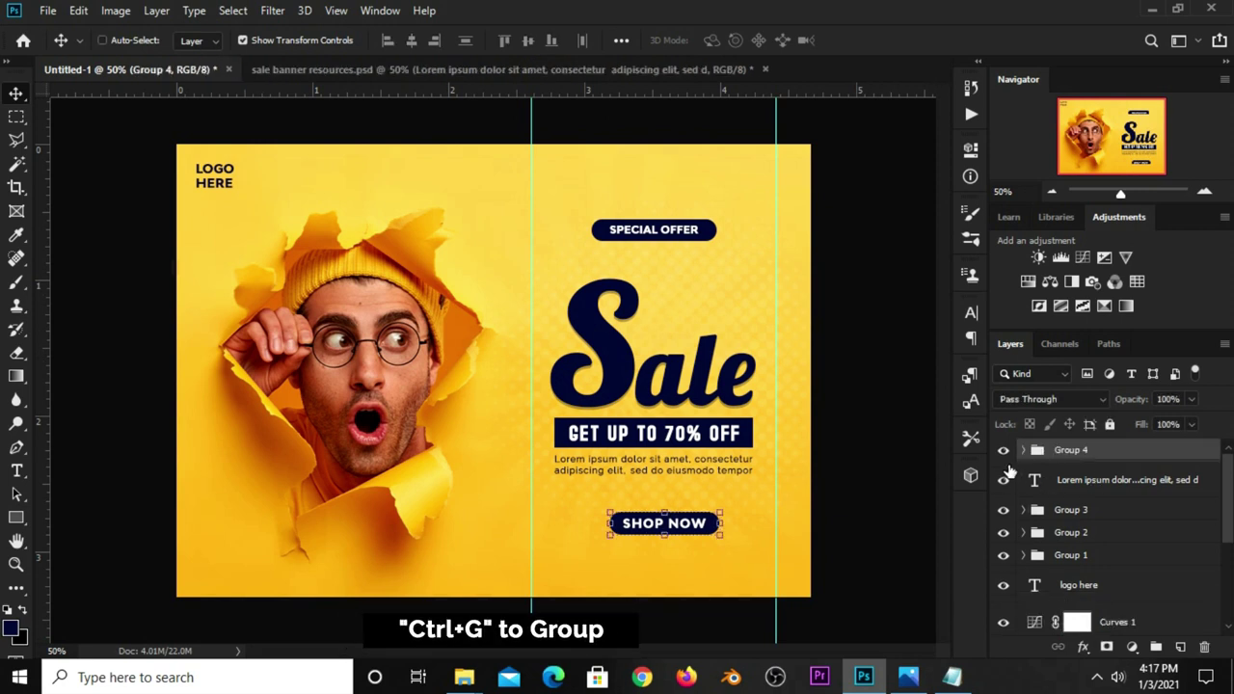
click(1003, 451)
click(1003, 451)
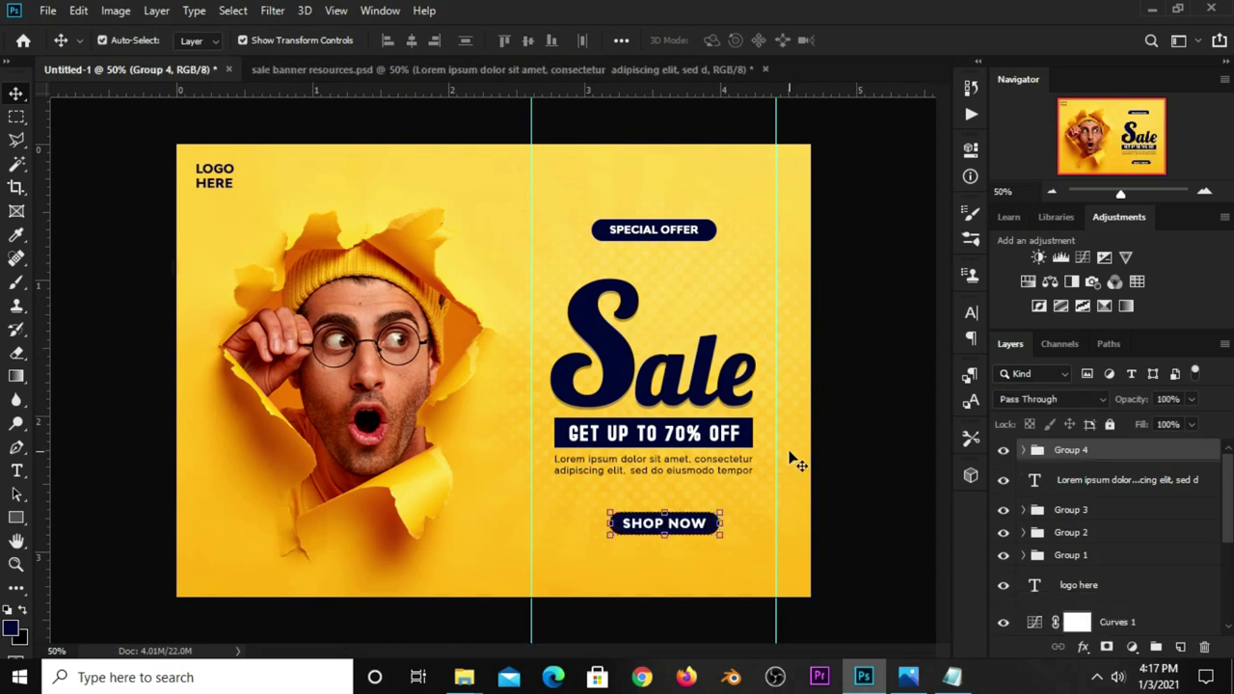
Make a rectangular marquee selection over the band between SPECIAL OFFER and Sale
click(17, 117)
click(89, 116)
drag(530, 237, 780, 300)
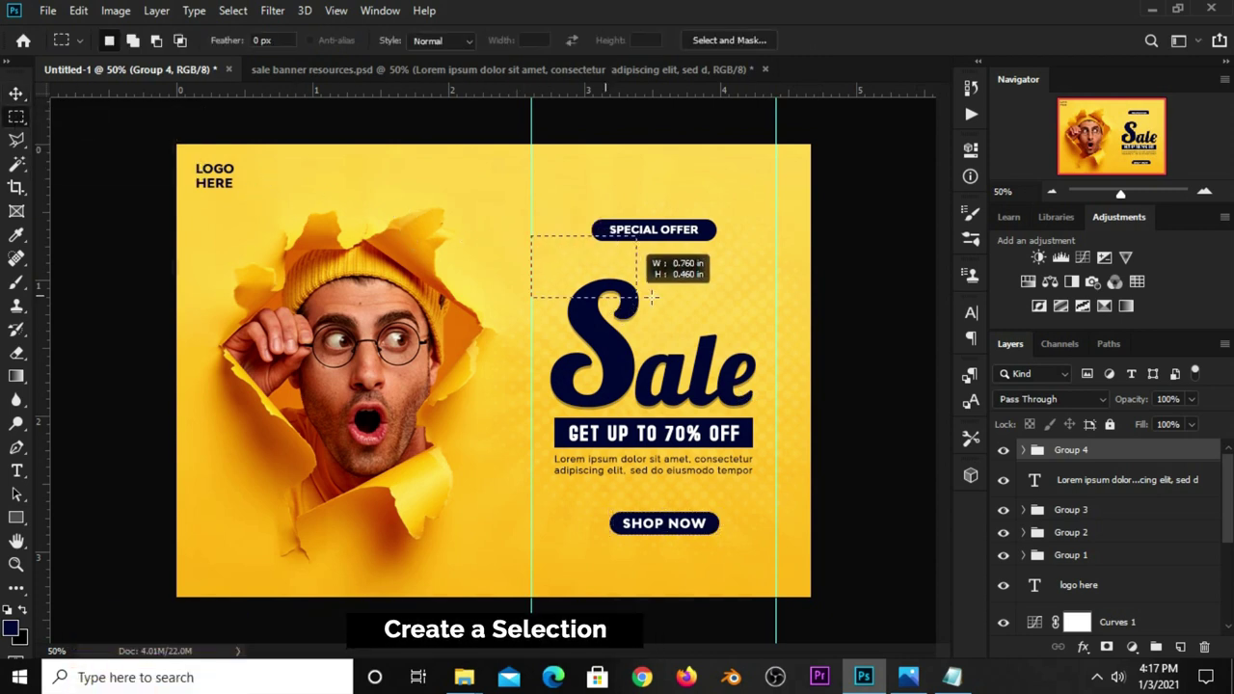
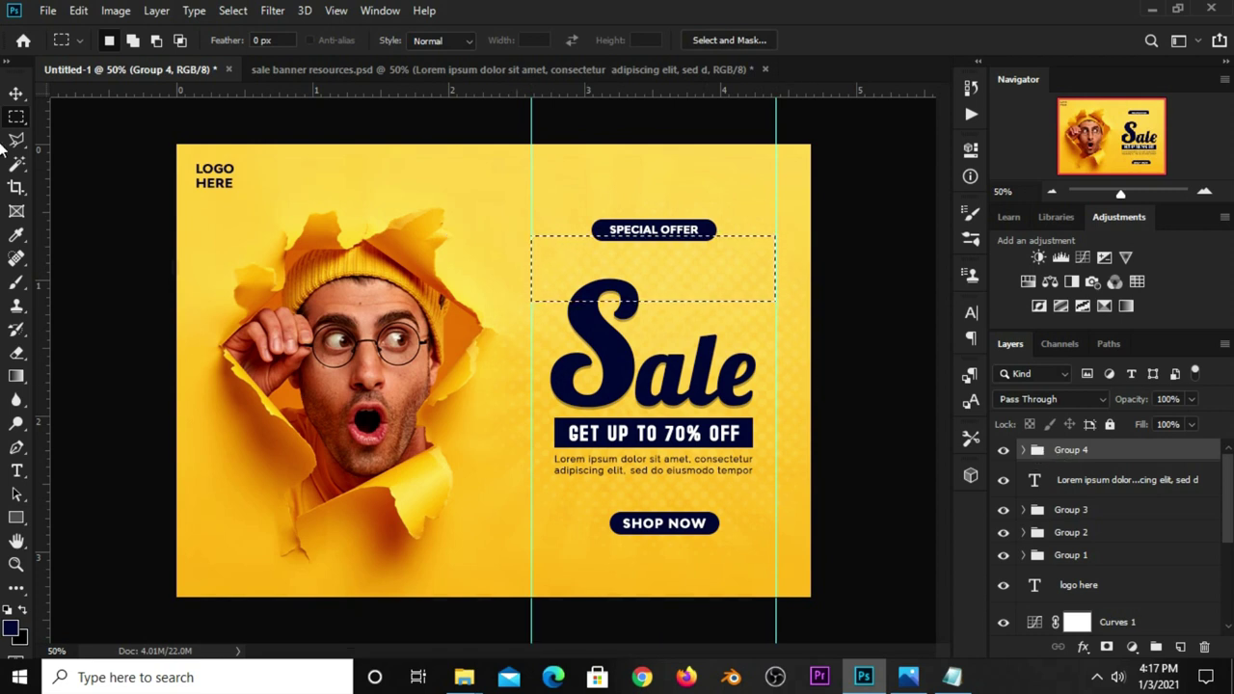
Horizontally centre the Shop Now, offer box, Sale headline and Special Offer groups, then deselect
drag(16, 94, 63, 95)
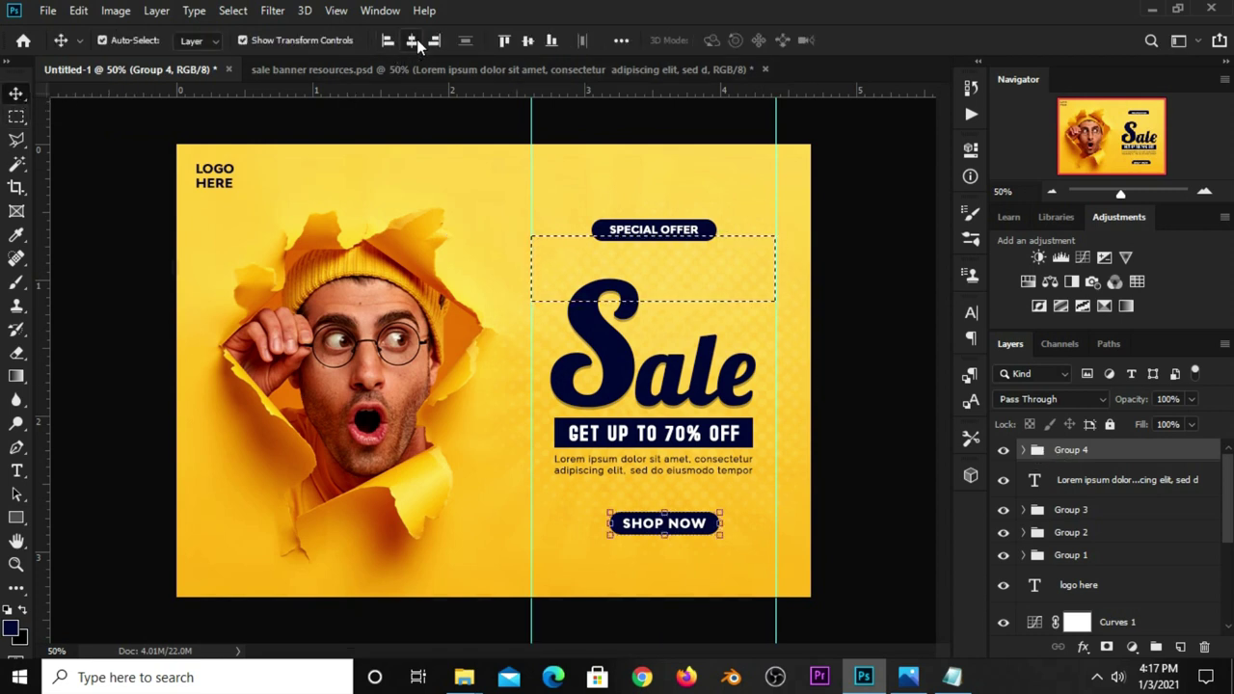
click(411, 40)
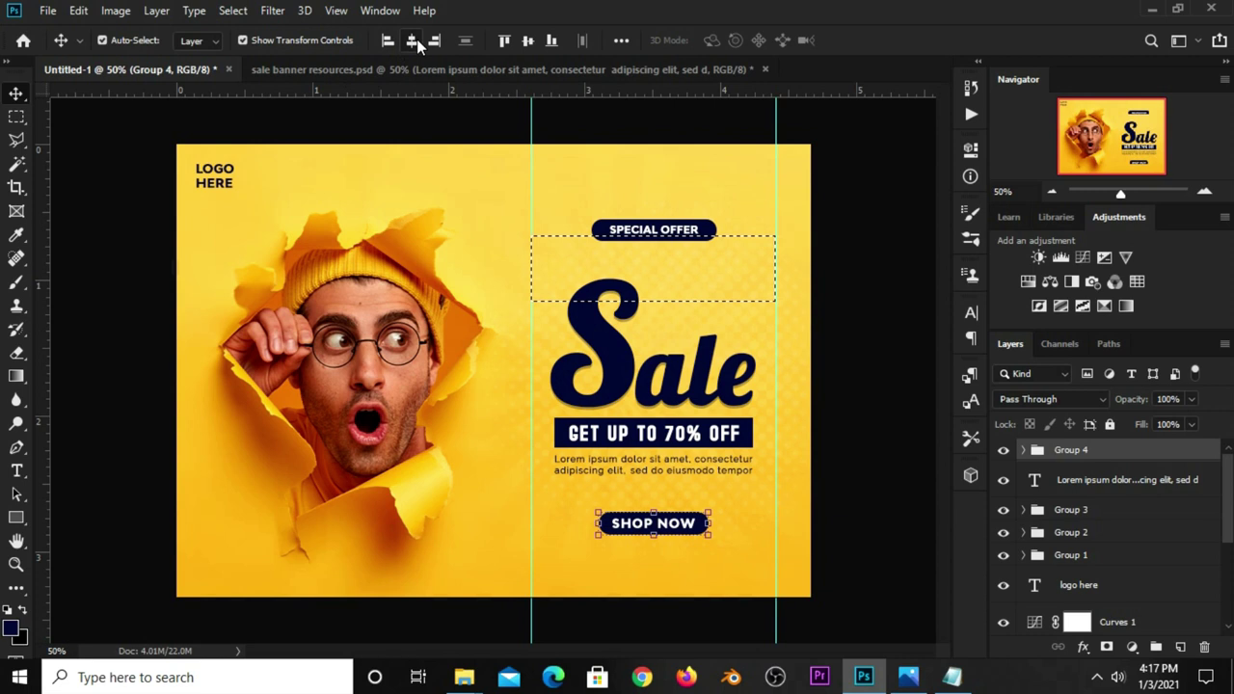
click(1087, 513)
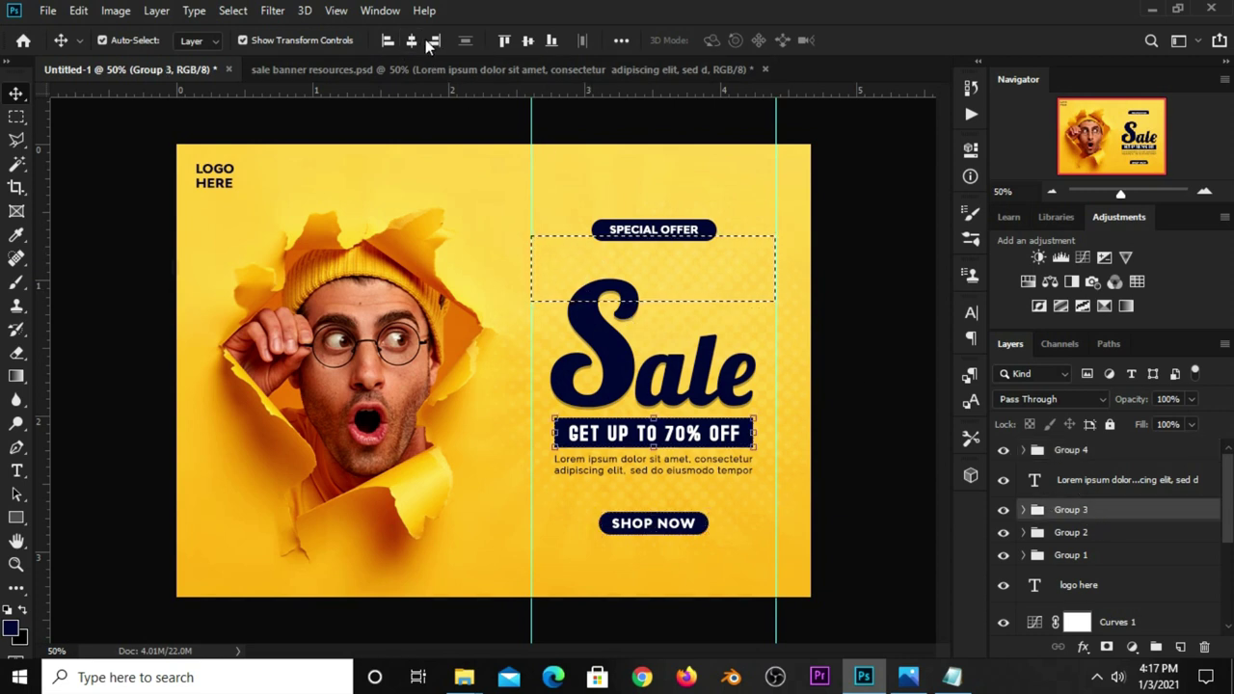
click(1085, 535)
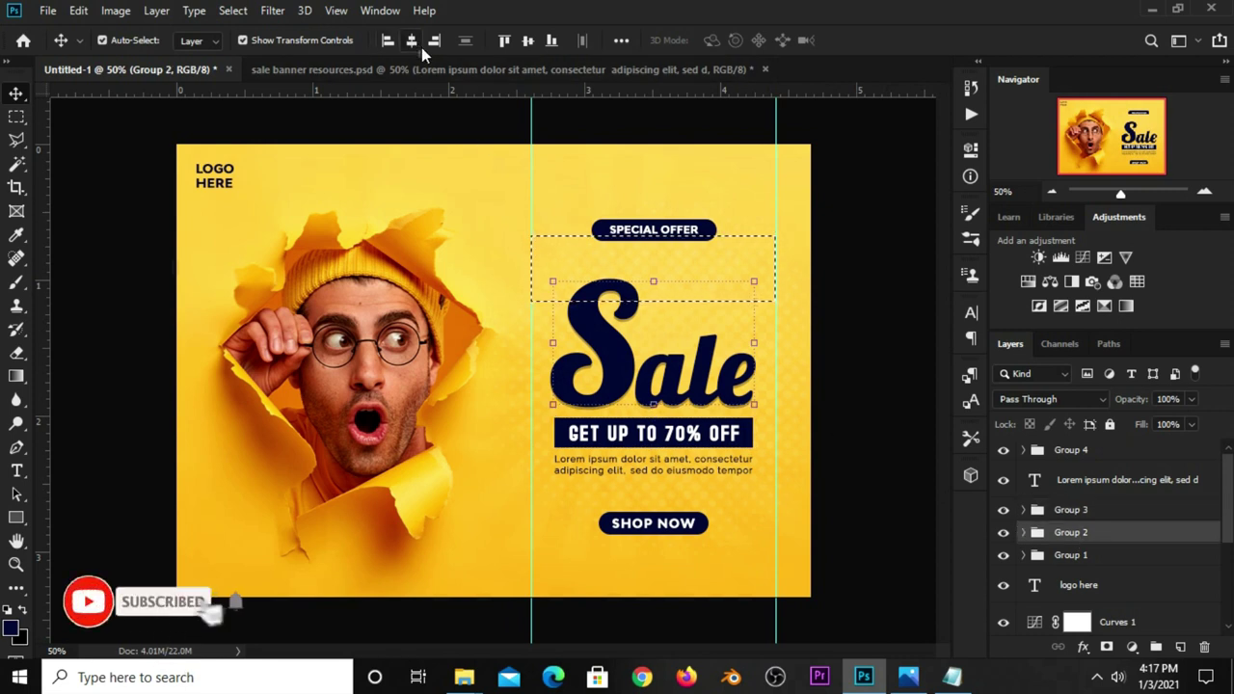
click(1083, 556)
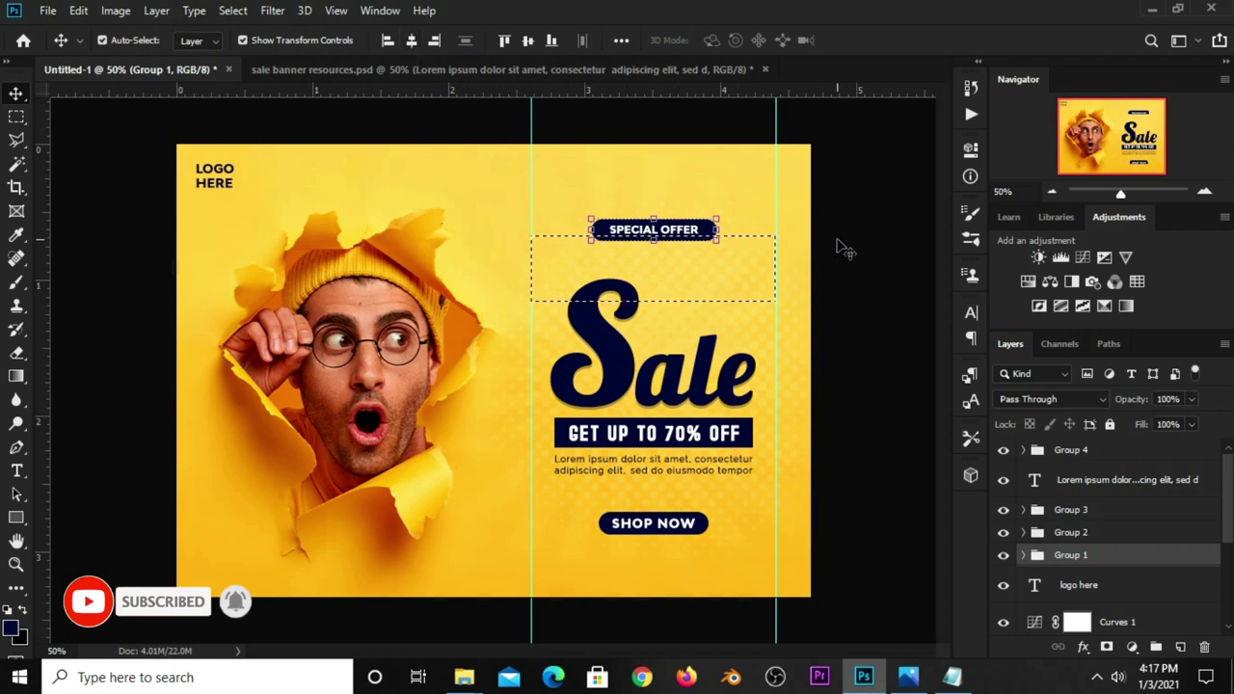
key(ctrl)
key(ctrl+d)
click(845, 309)
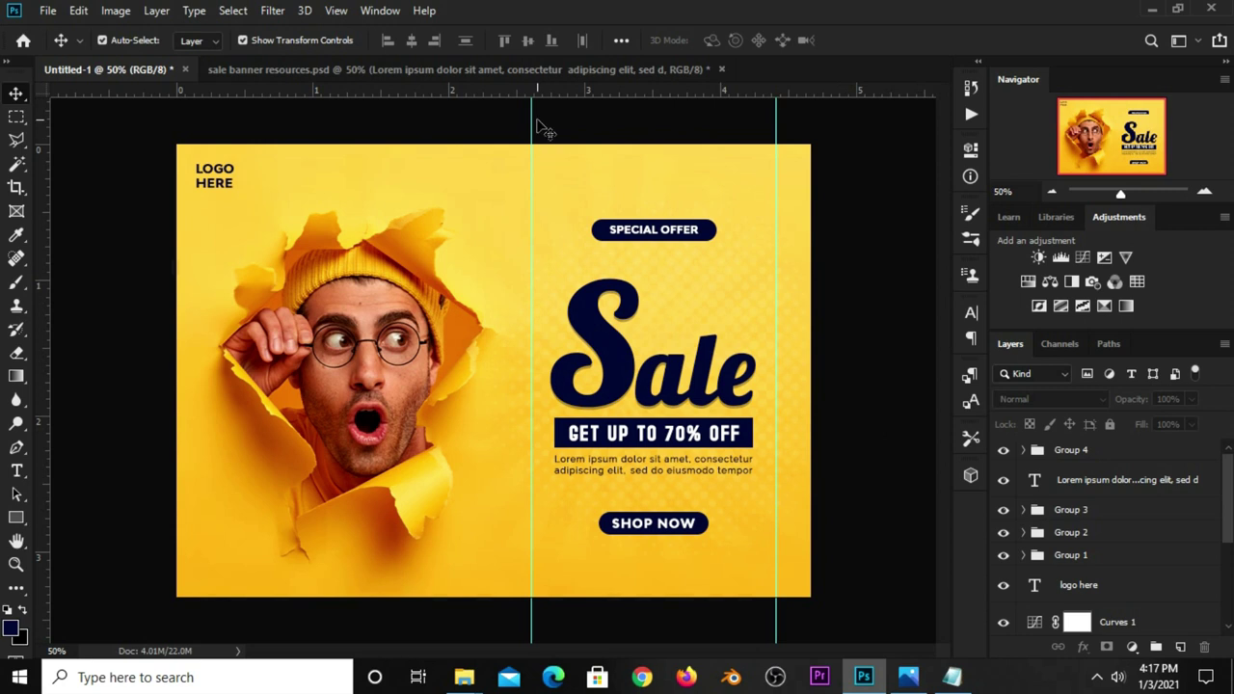
Bring the mega phone layer from the resources file into the banner, placed above the man's head
click(487, 69)
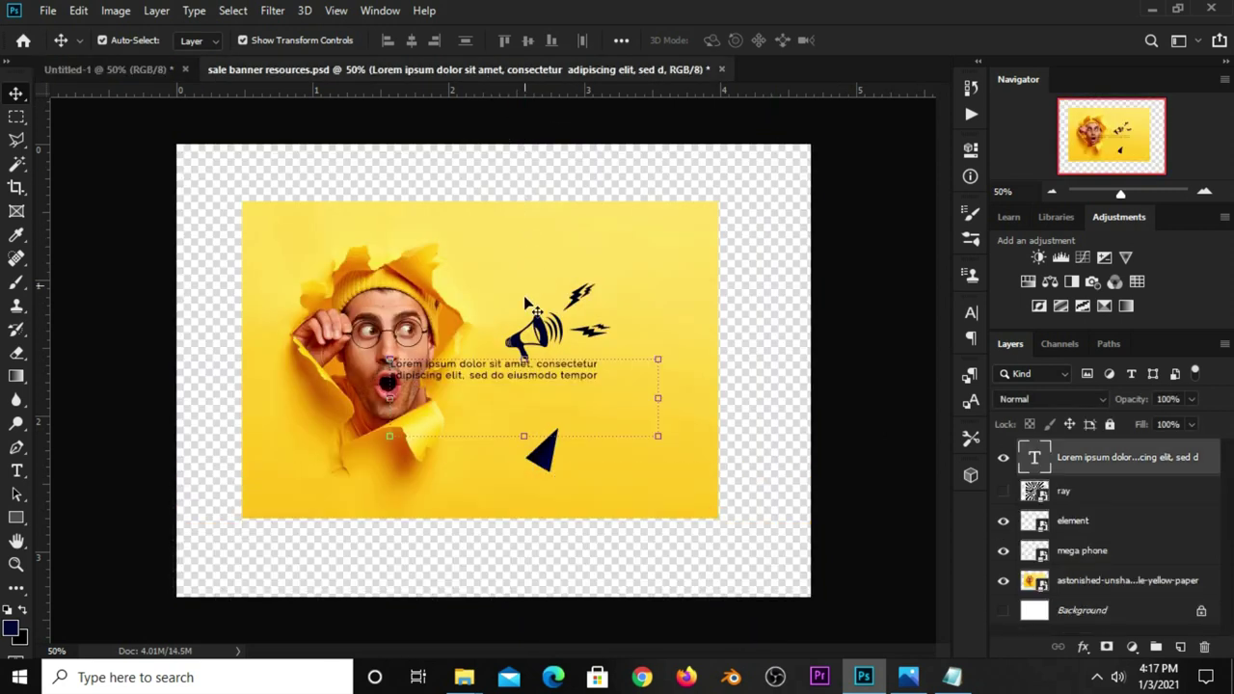
click(556, 349)
mouse_move(555, 349)
mouse_down()
mouse_move(593, 258)
mouse_move(680, 277)
mouse_up()
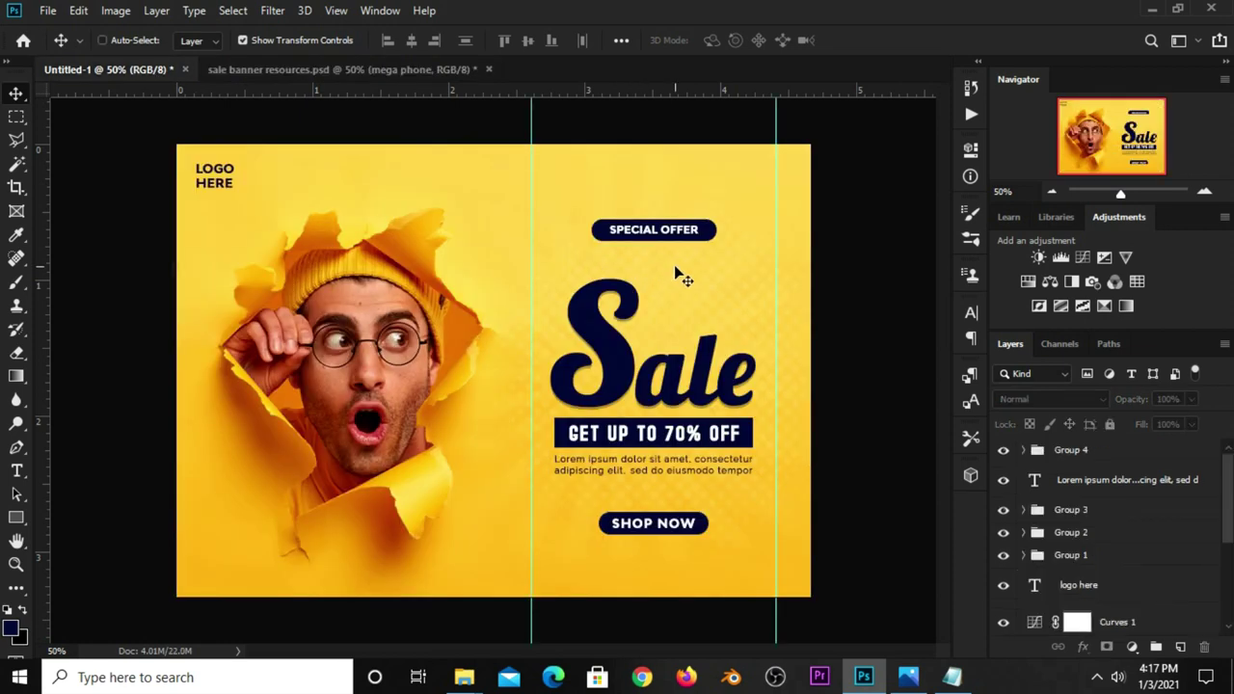
drag(680, 277, 646, 301)
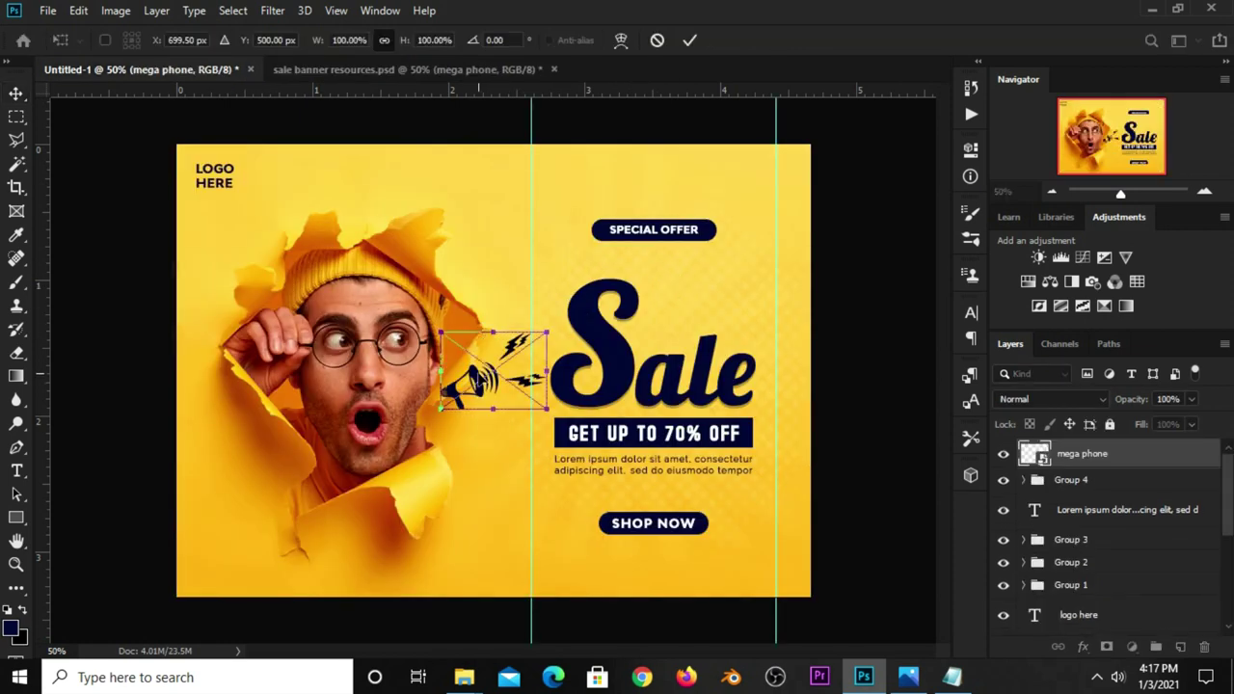
drag(481, 333, 490, 181)
click(690, 40)
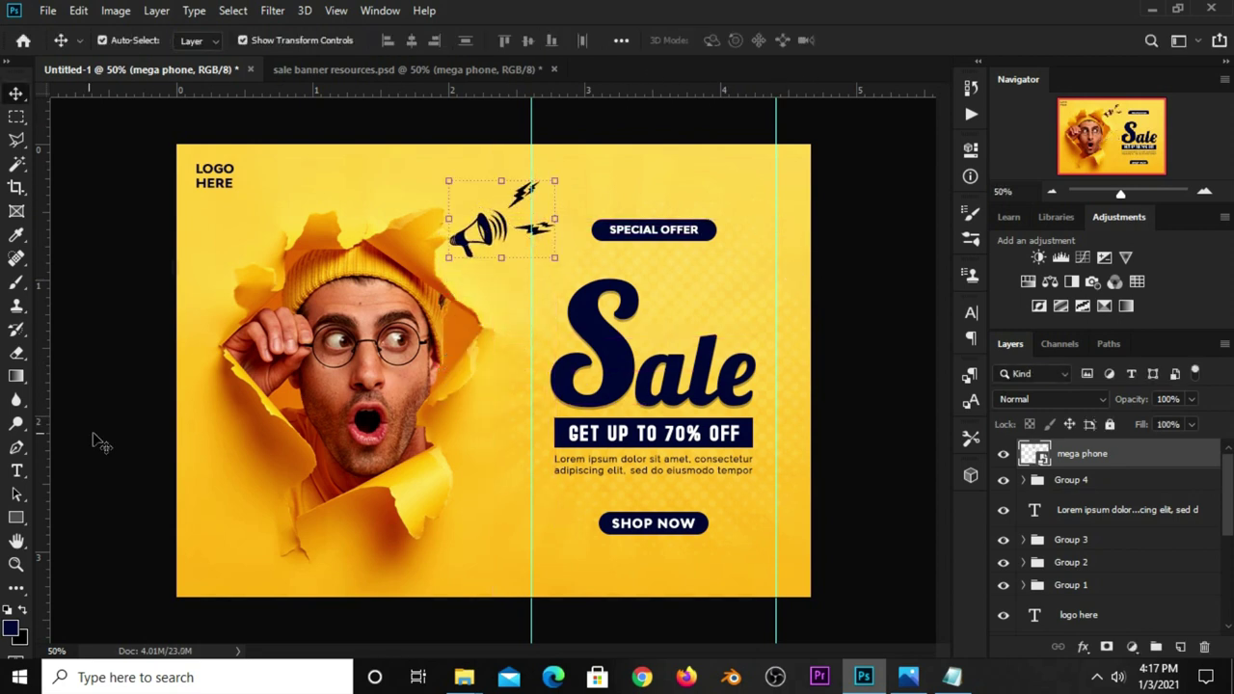
Add a new 'UPER' text layer low over the SHOP NOW button
click(26, 472)
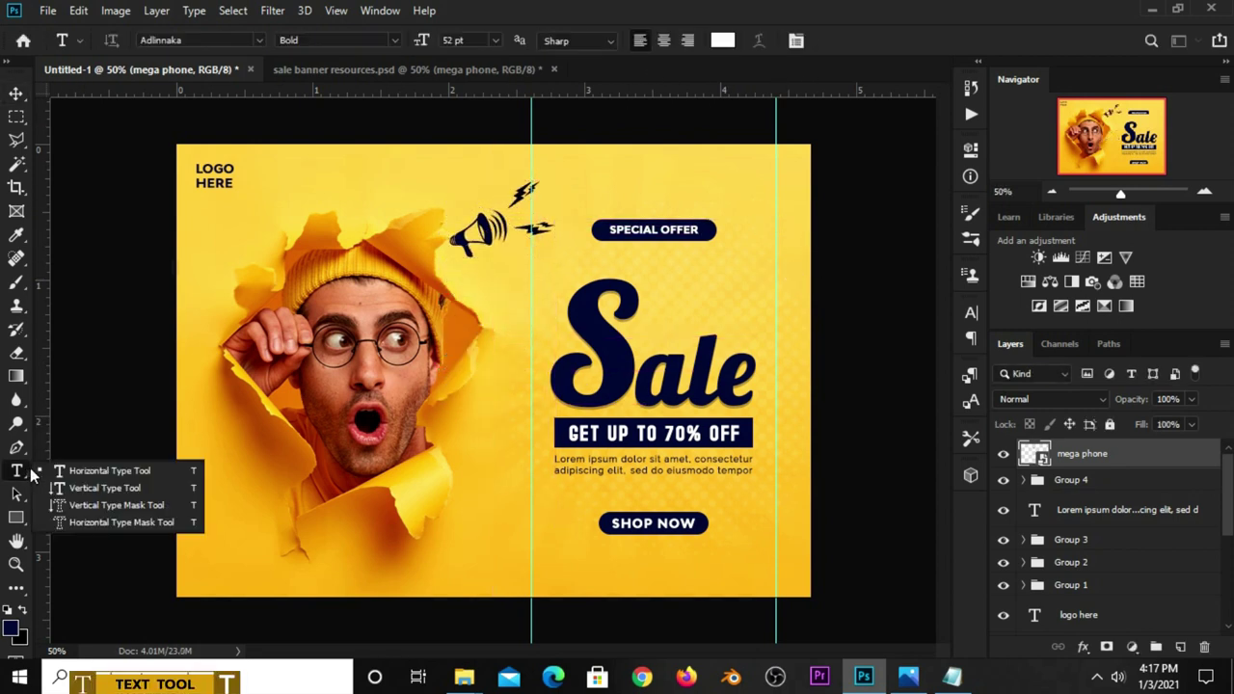
click(493, 521)
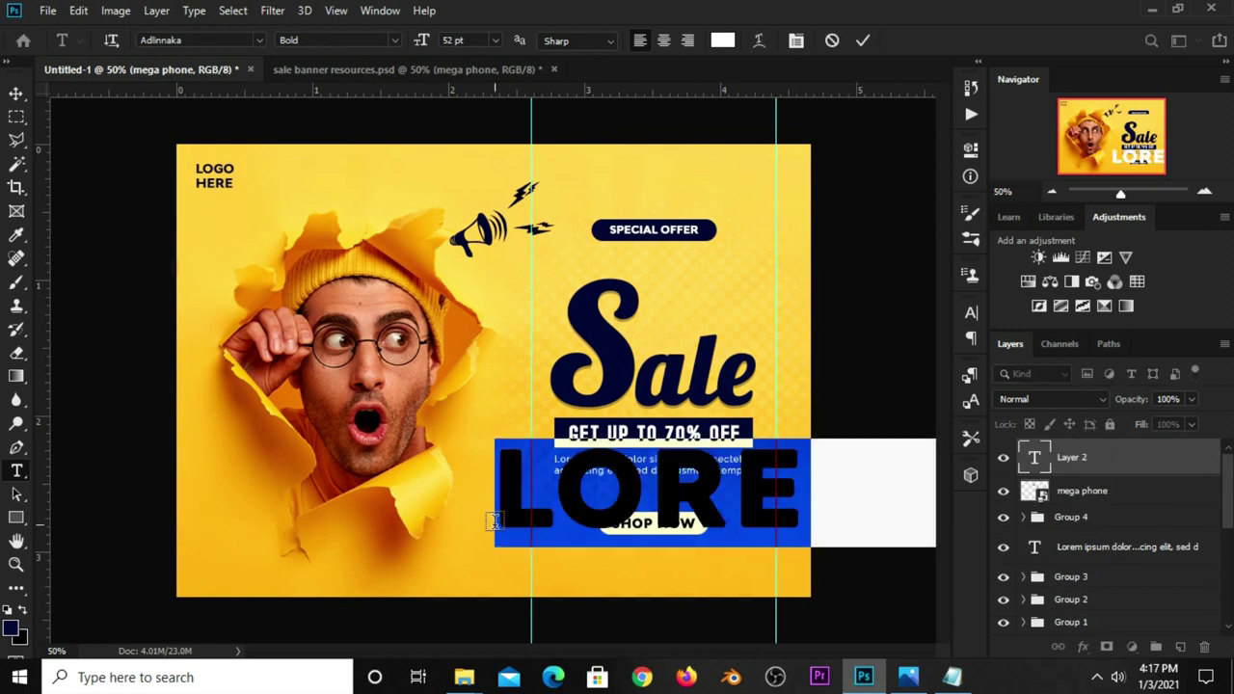
text(UP)
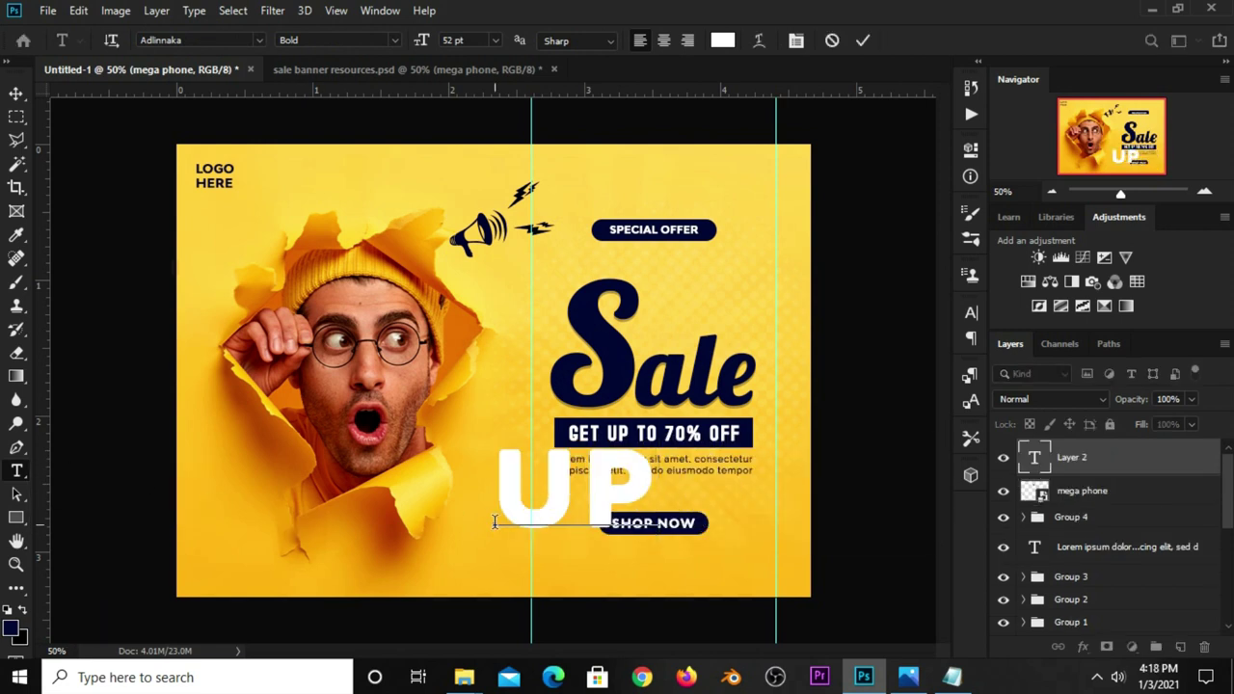
text(ER)
key(BackSpace)
text(ER)
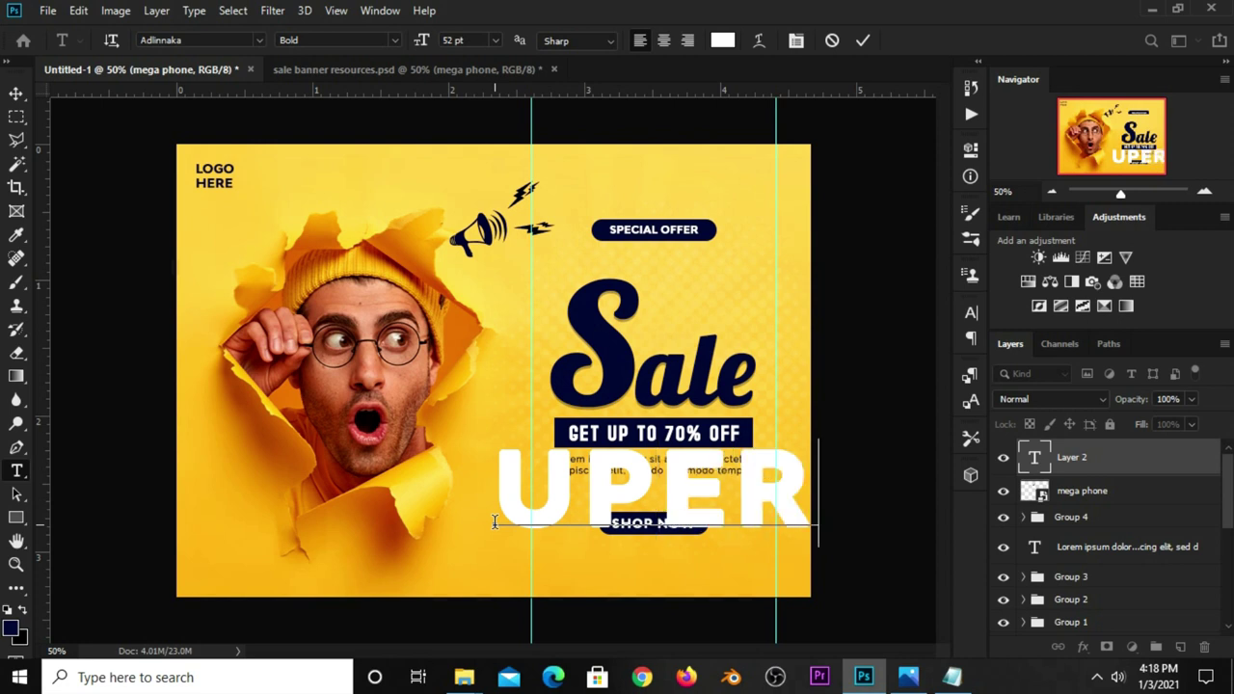
click(864, 39)
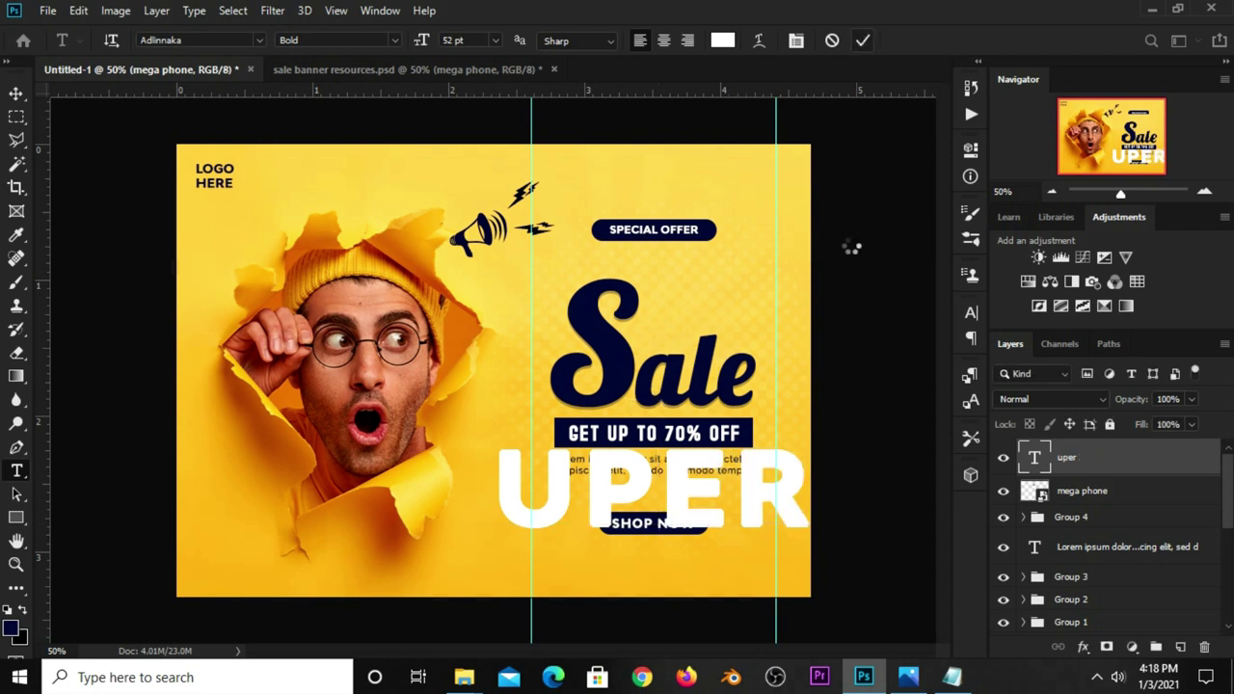
Set the uper text to Lobster 1.3, All Caps off, in navy sampled from Sale
click(971, 313)
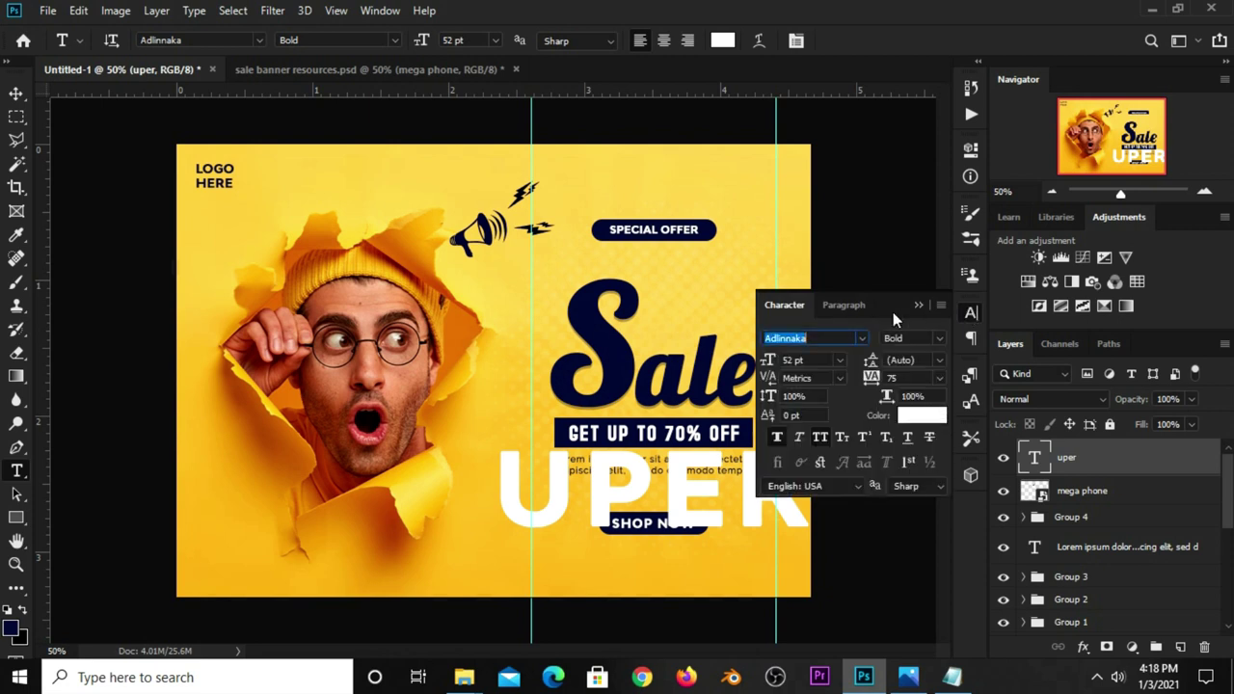
click(862, 338)
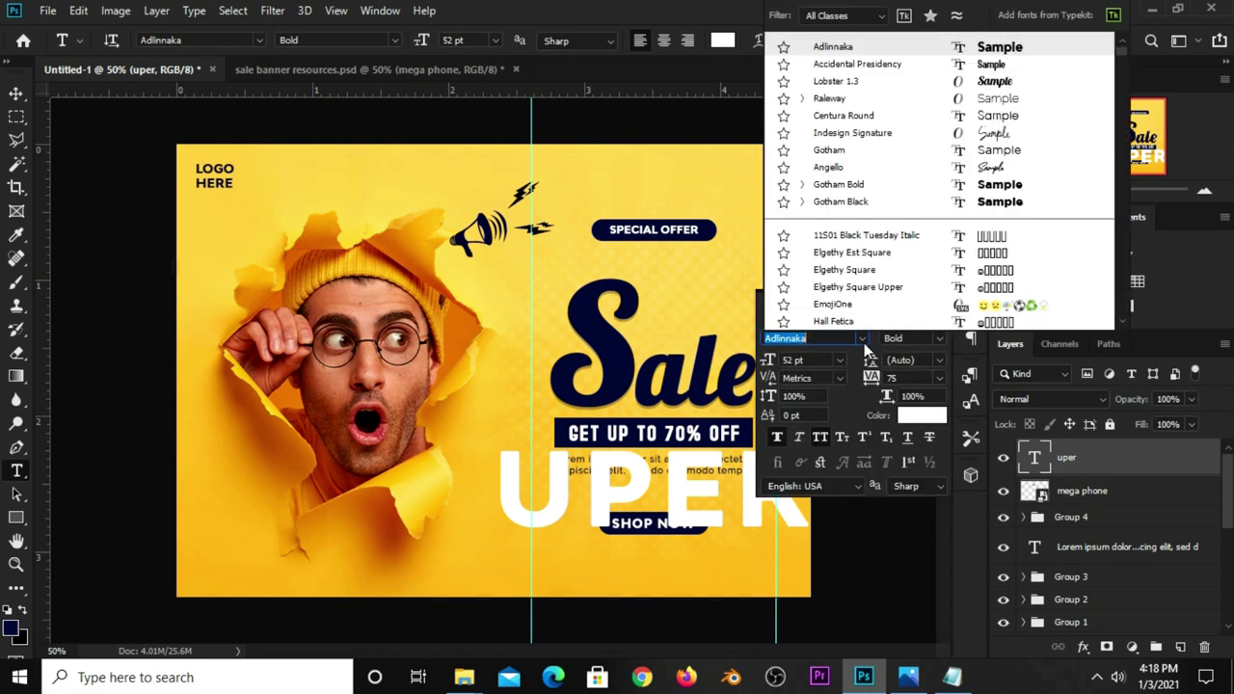
click(834, 83)
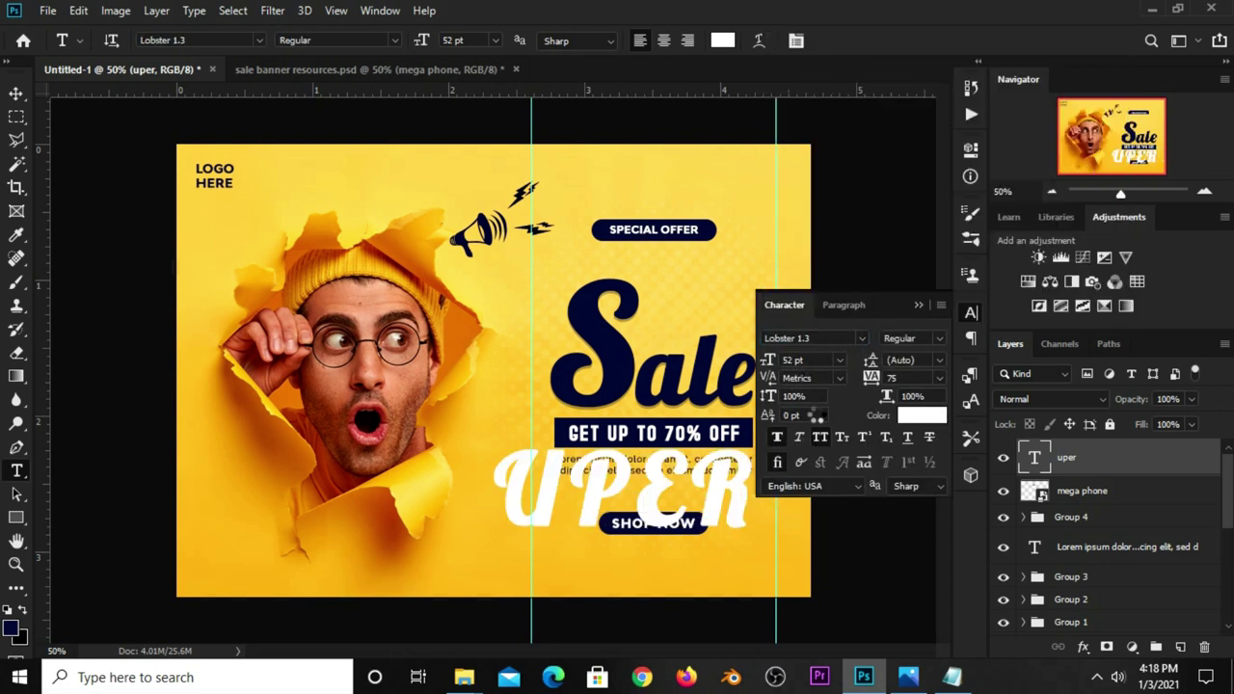
click(819, 440)
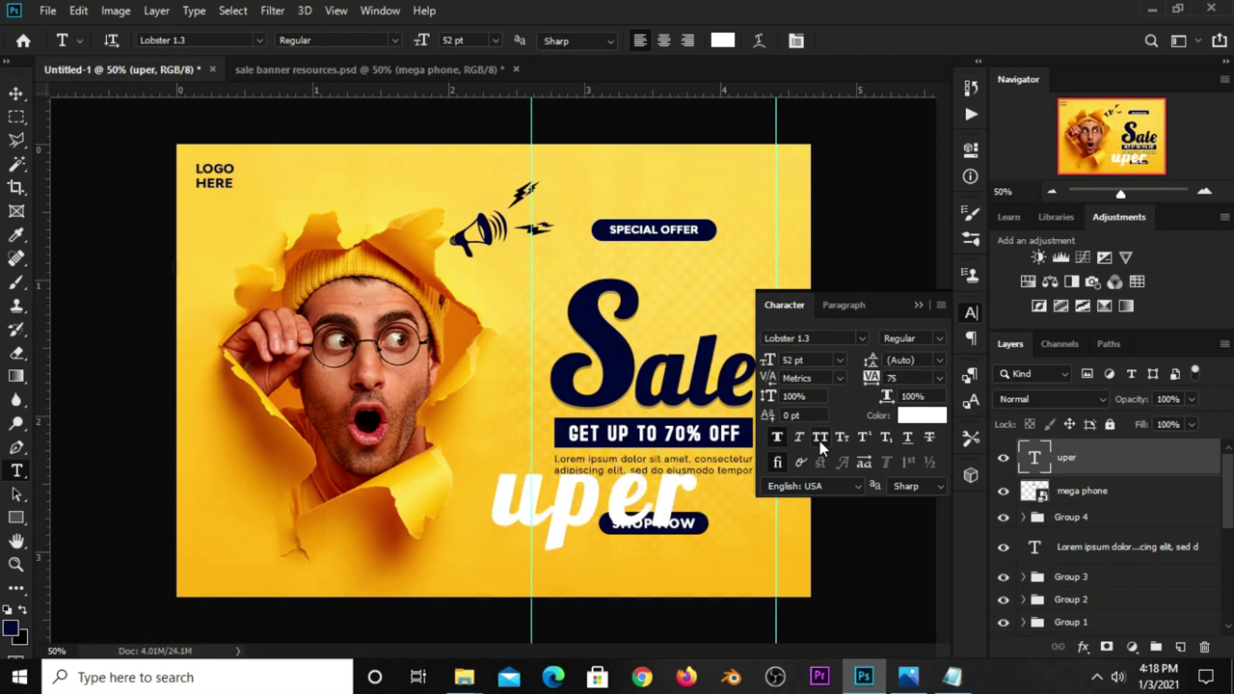
click(917, 305)
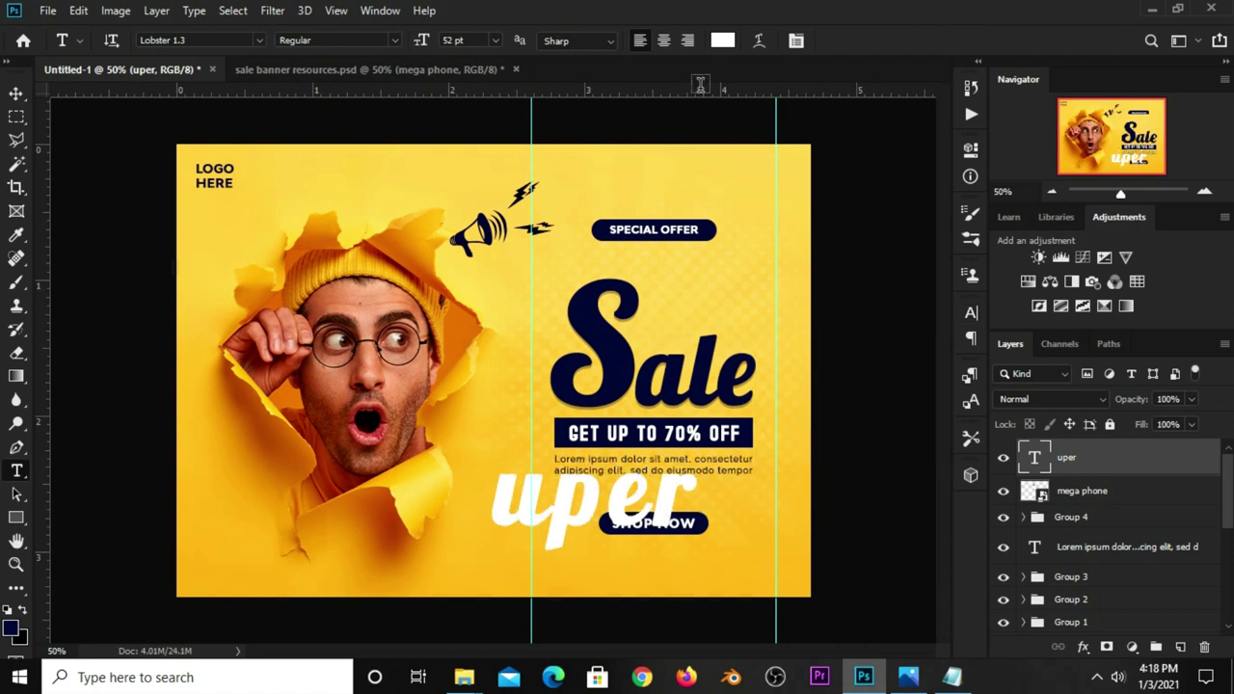
click(723, 41)
click(633, 356)
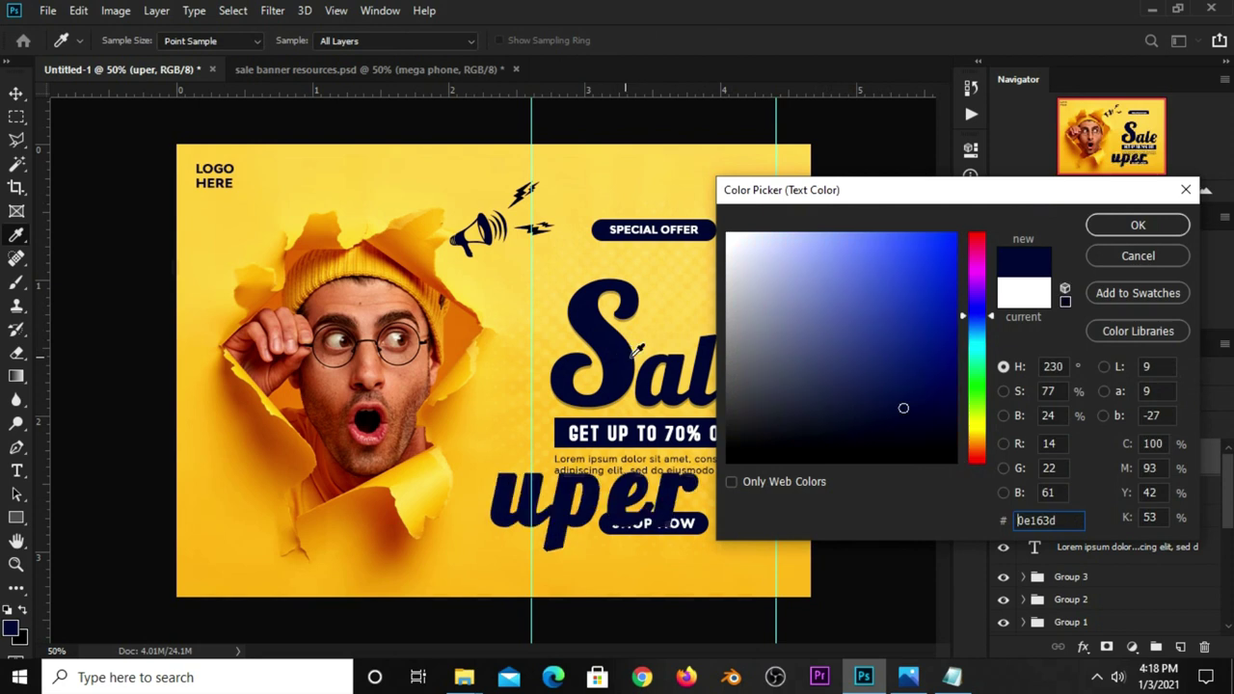
click(1138, 225)
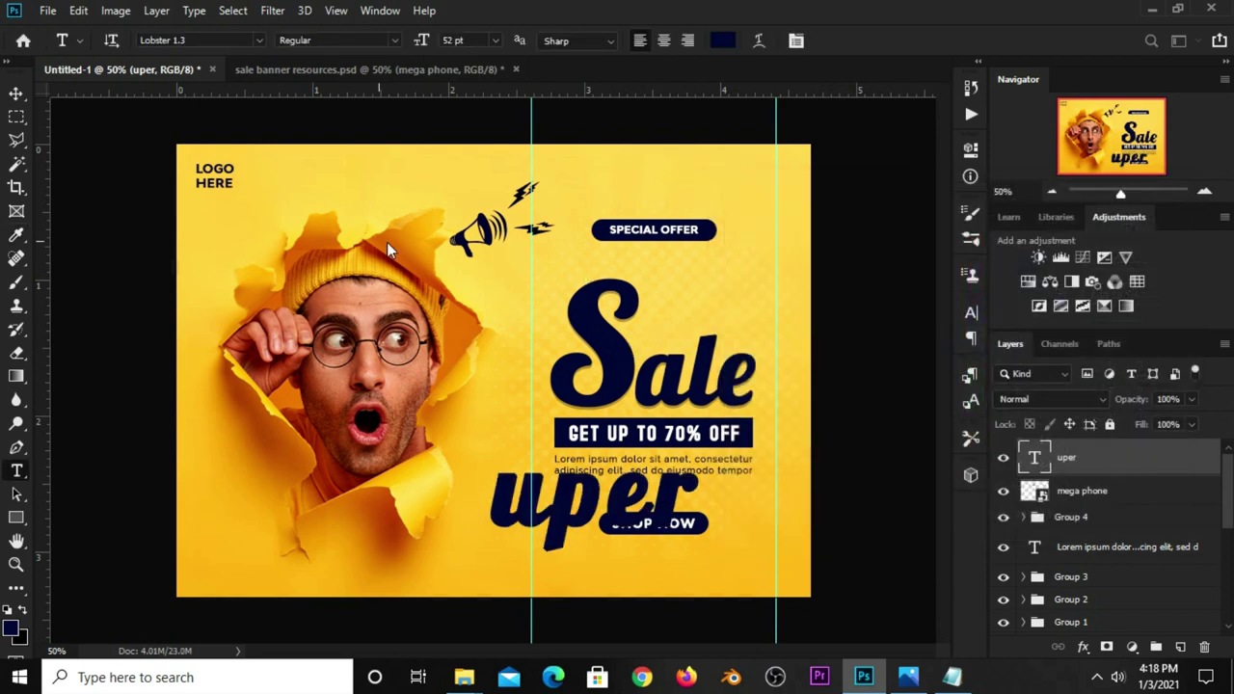
click(16, 93)
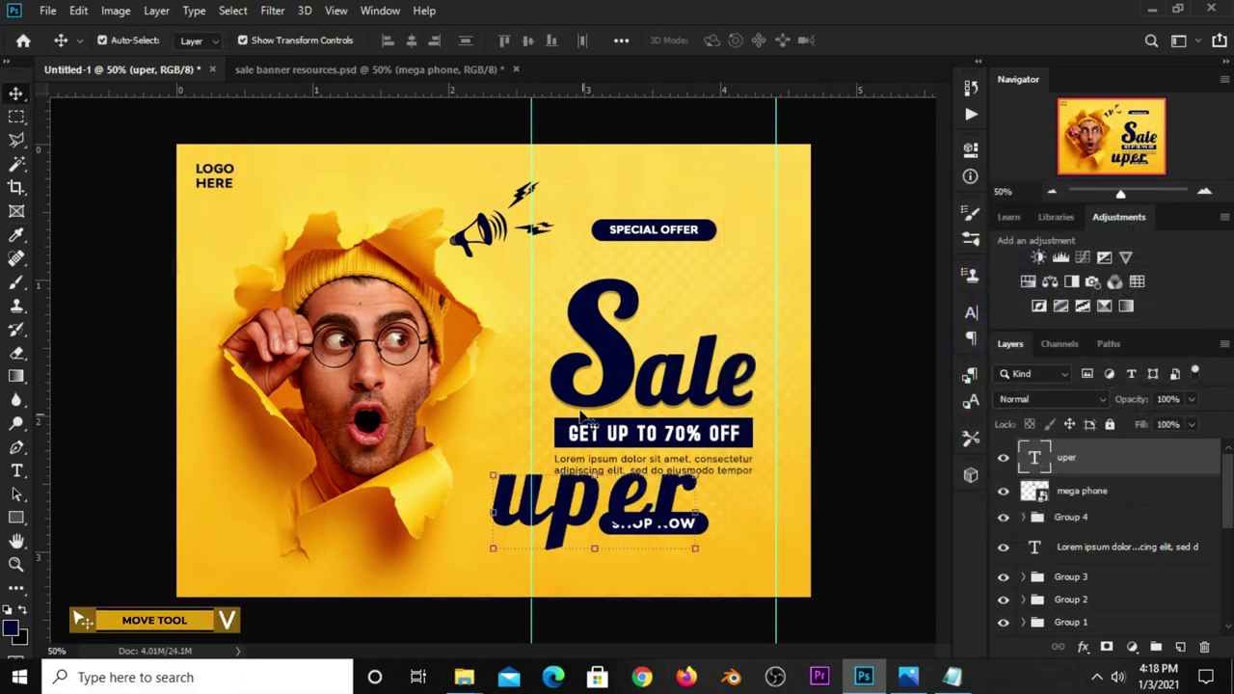
Shrink uper onto Sale and reset its tracking to 0
key(ctrl+t)
mouse_move(599, 433)
mouse_down()
mouse_move(588, 493)
mouse_move(652, 345)
mouse_move(690, 314)
mouse_up()
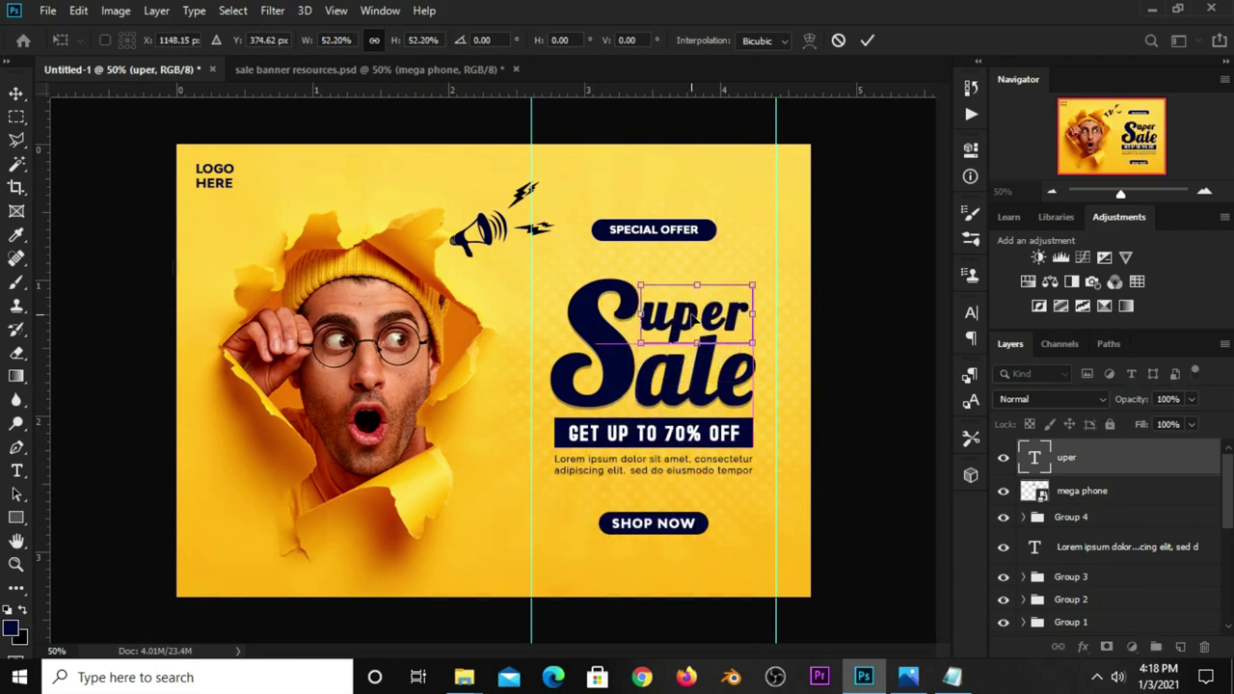
key(Return)
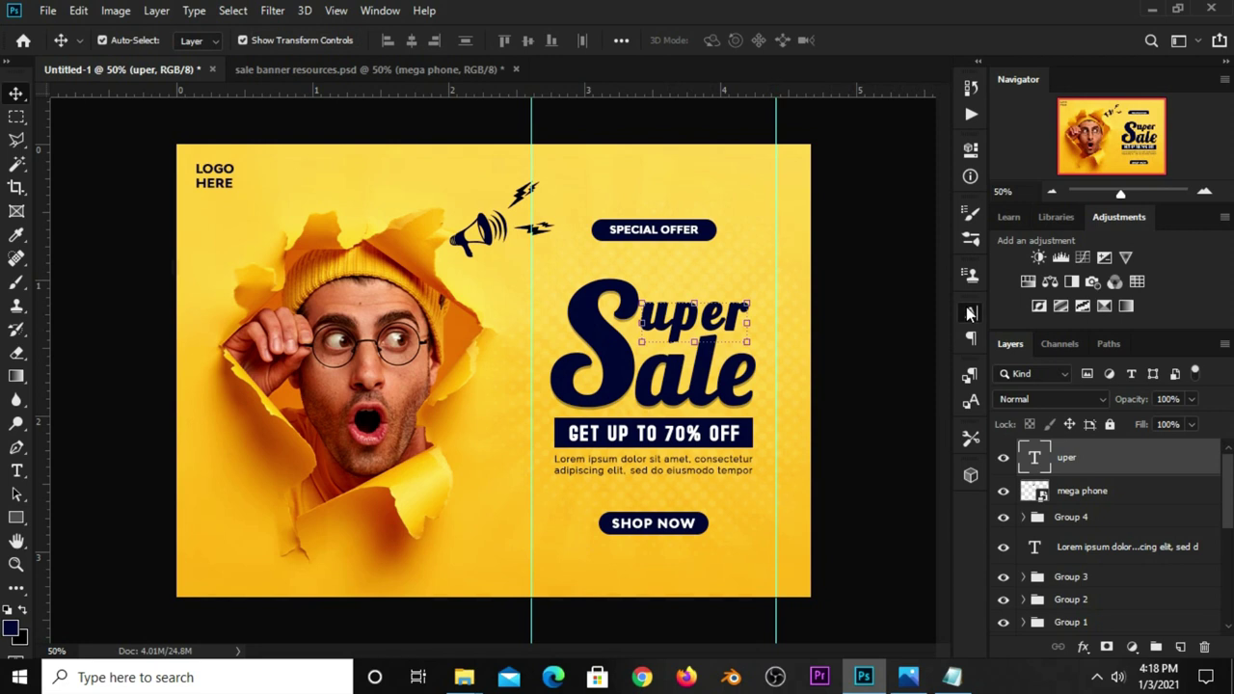
click(971, 313)
click(940, 379)
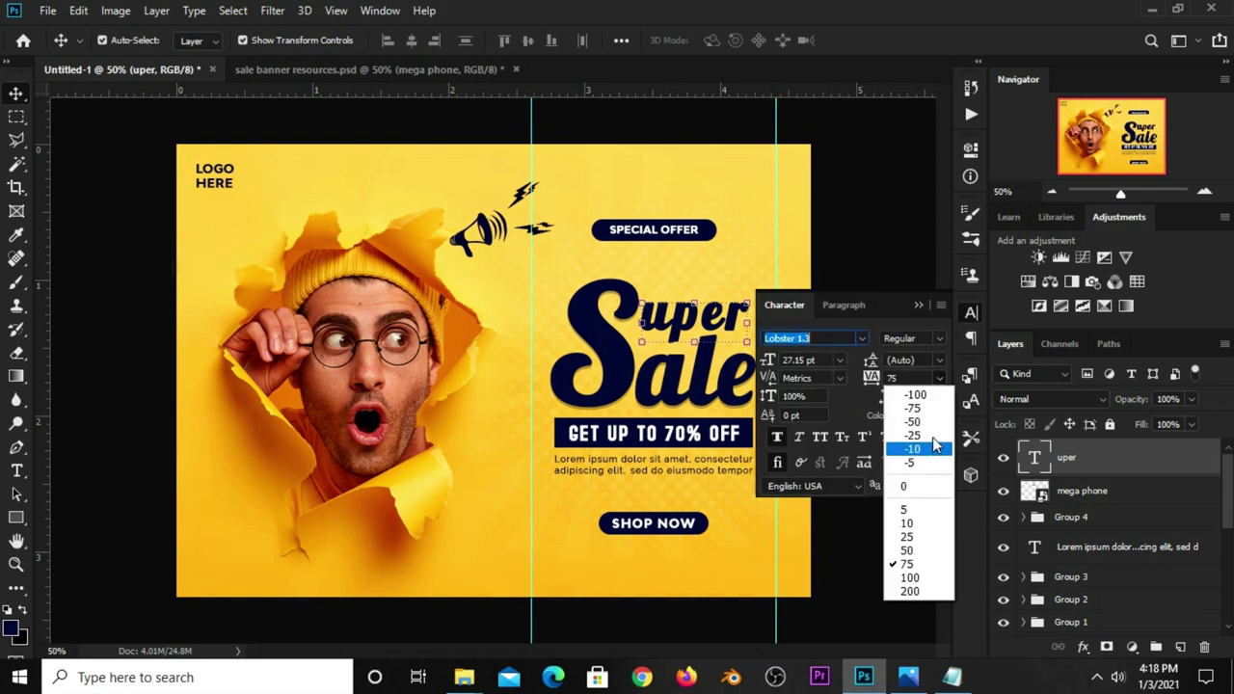
click(924, 497)
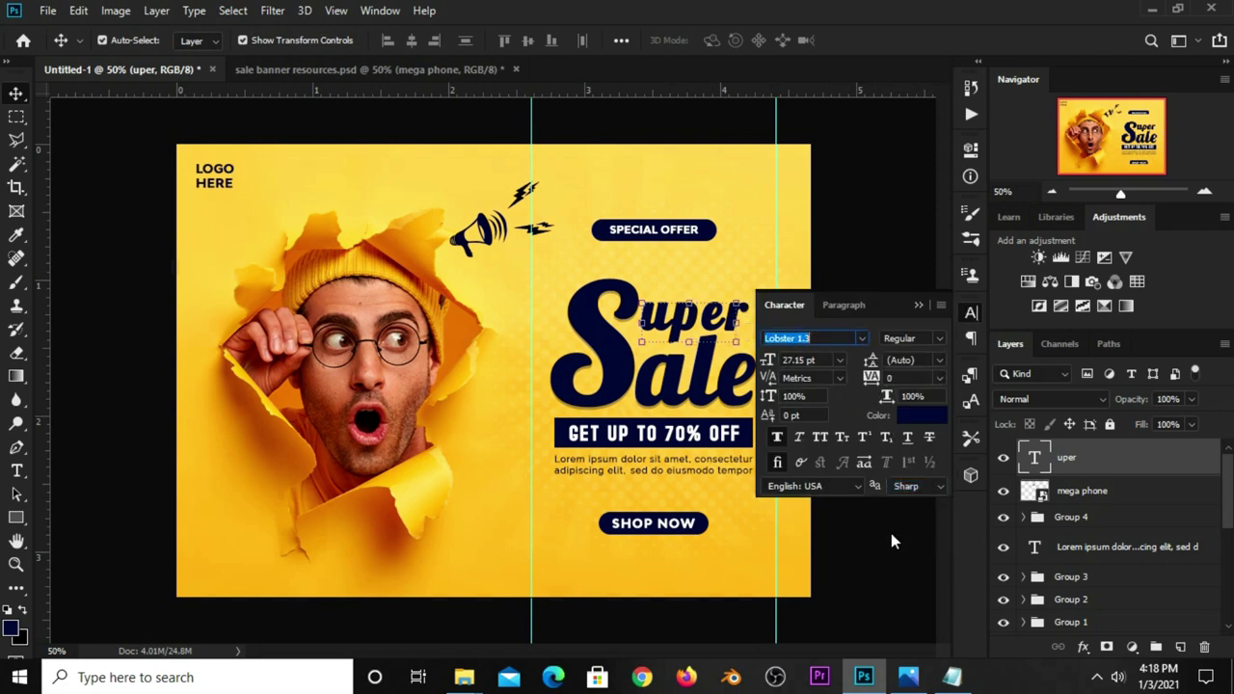
Set SHOP NOW's tracking to 0 and confirm uper's tracking is also 0
click(680, 537)
click(686, 533)
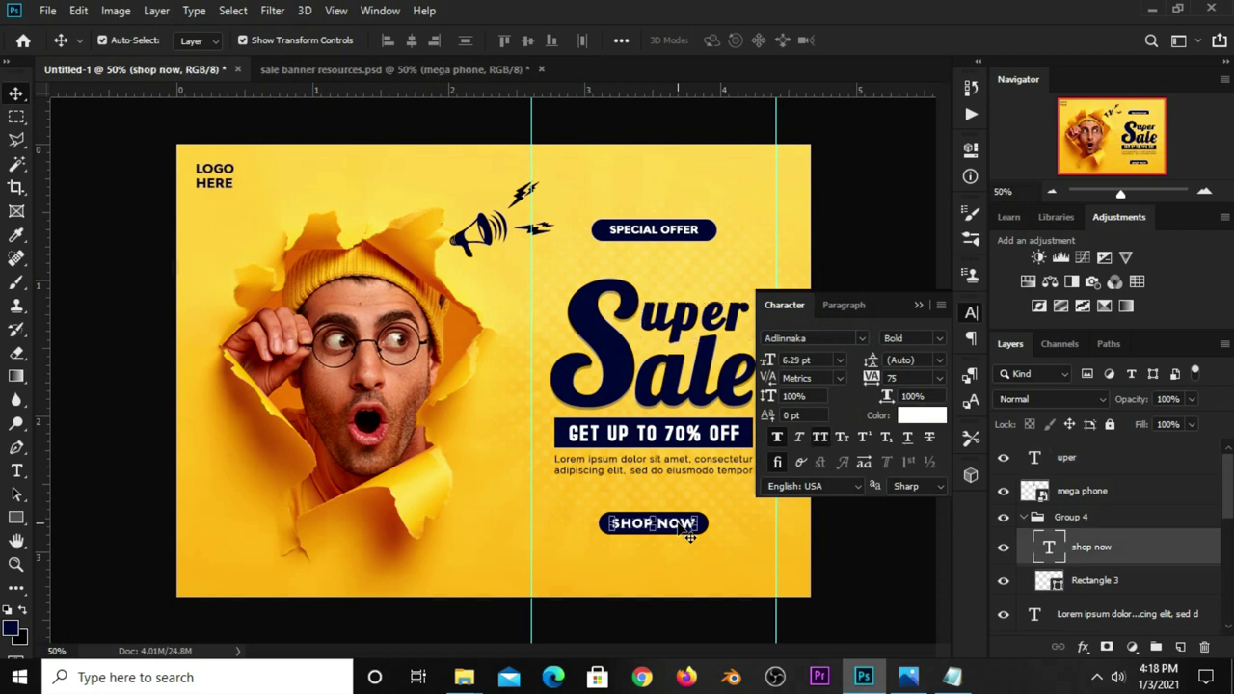
click(940, 379)
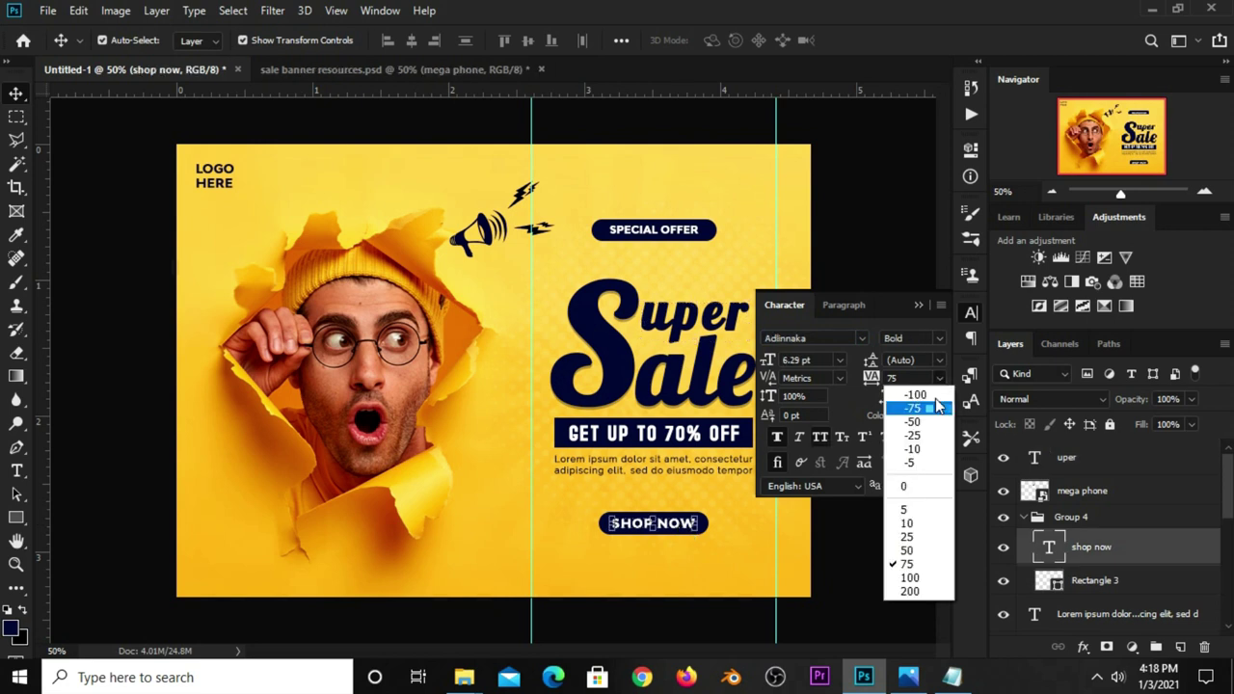
click(921, 483)
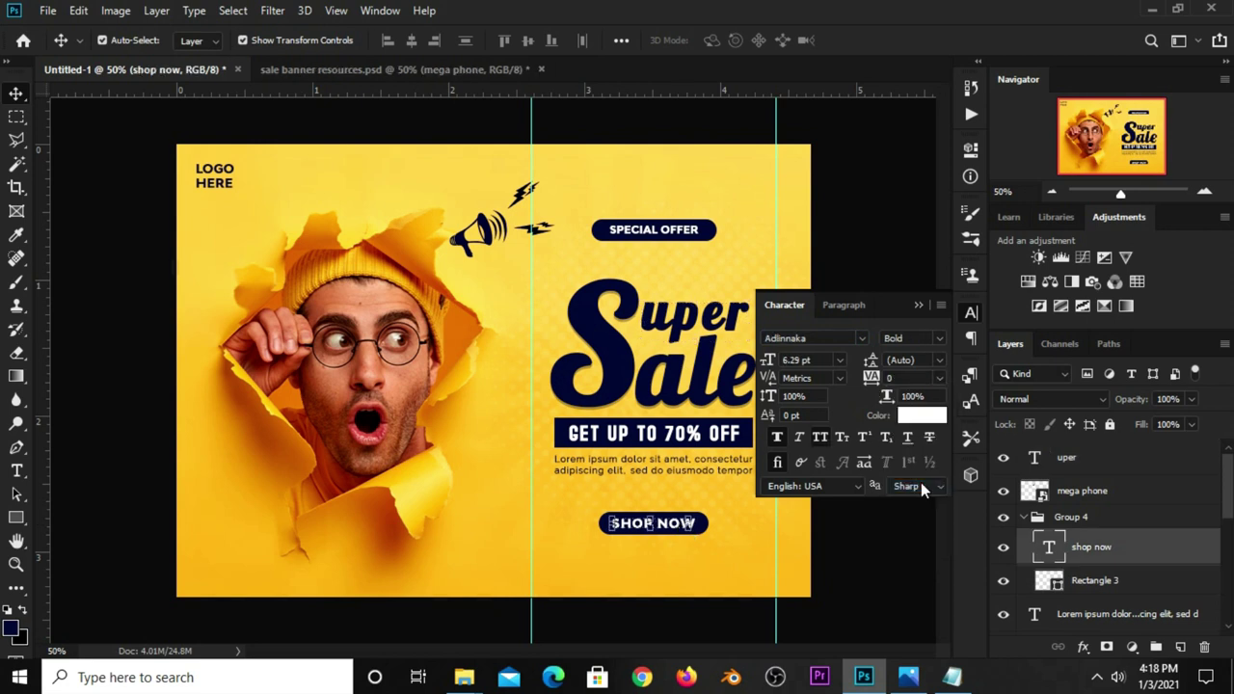
click(895, 537)
click(897, 538)
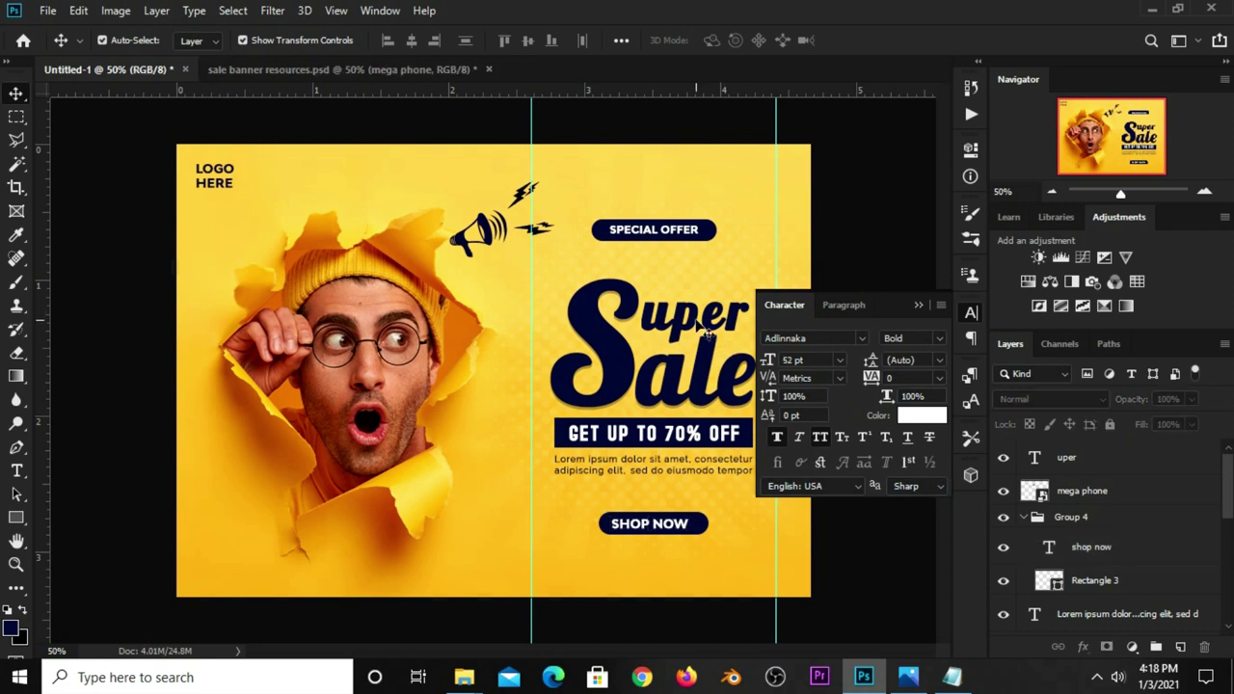
click(704, 328)
click(940, 378)
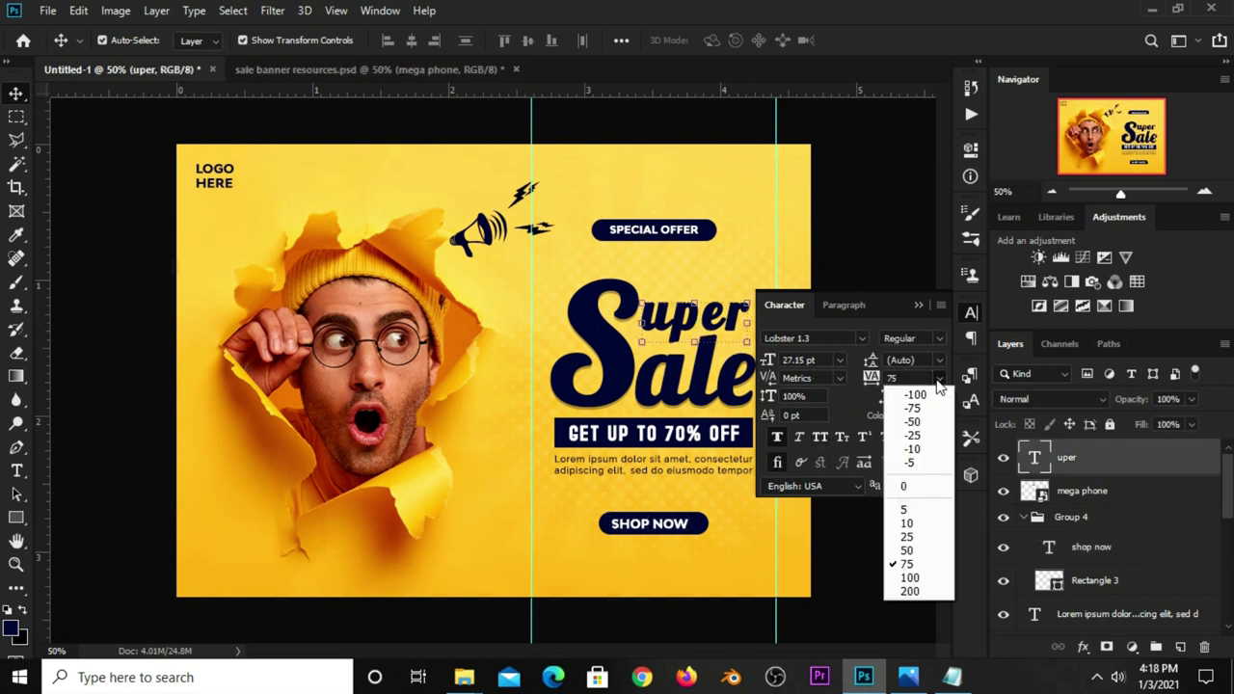
click(923, 490)
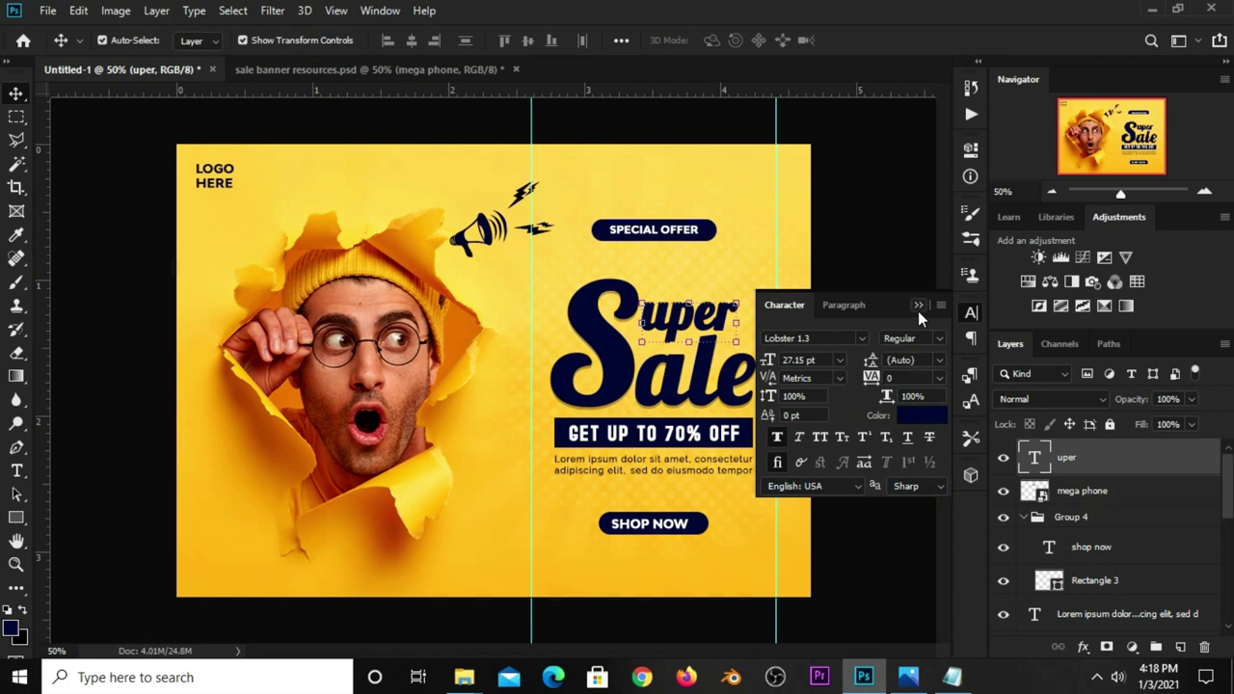
click(917, 306)
Scale uper to about 64% and move it down into the curve of Sale
key(ctrl+t)
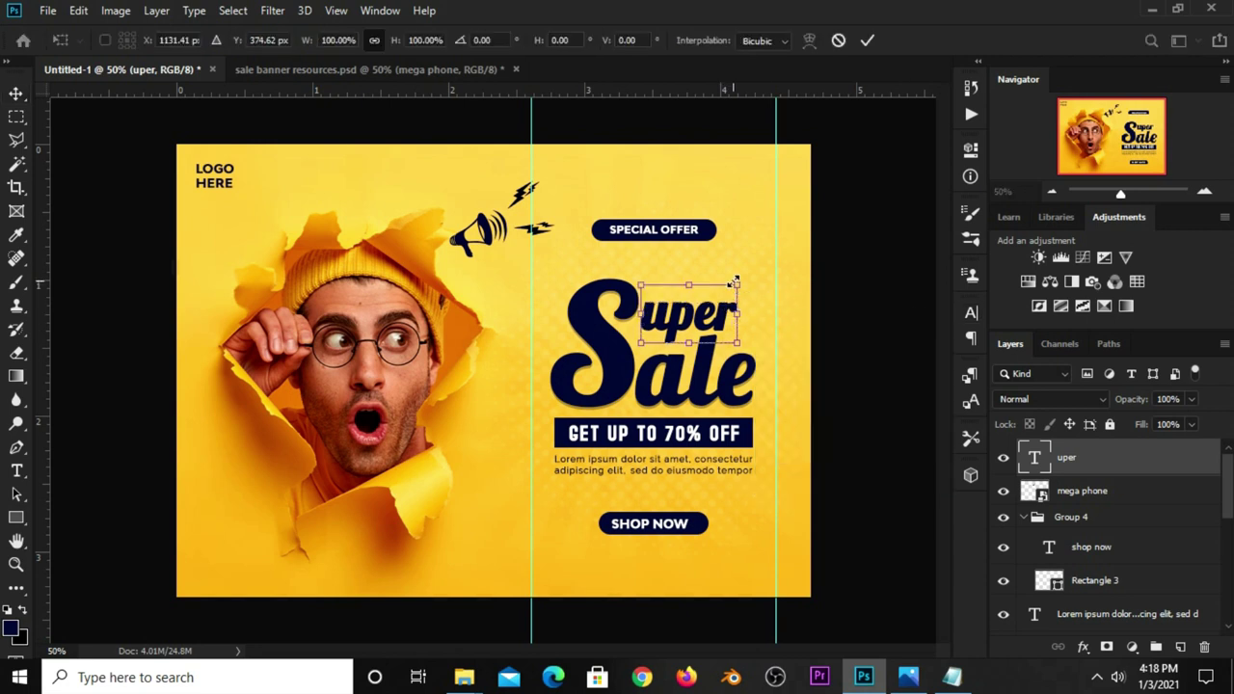
drag(735, 281, 704, 311)
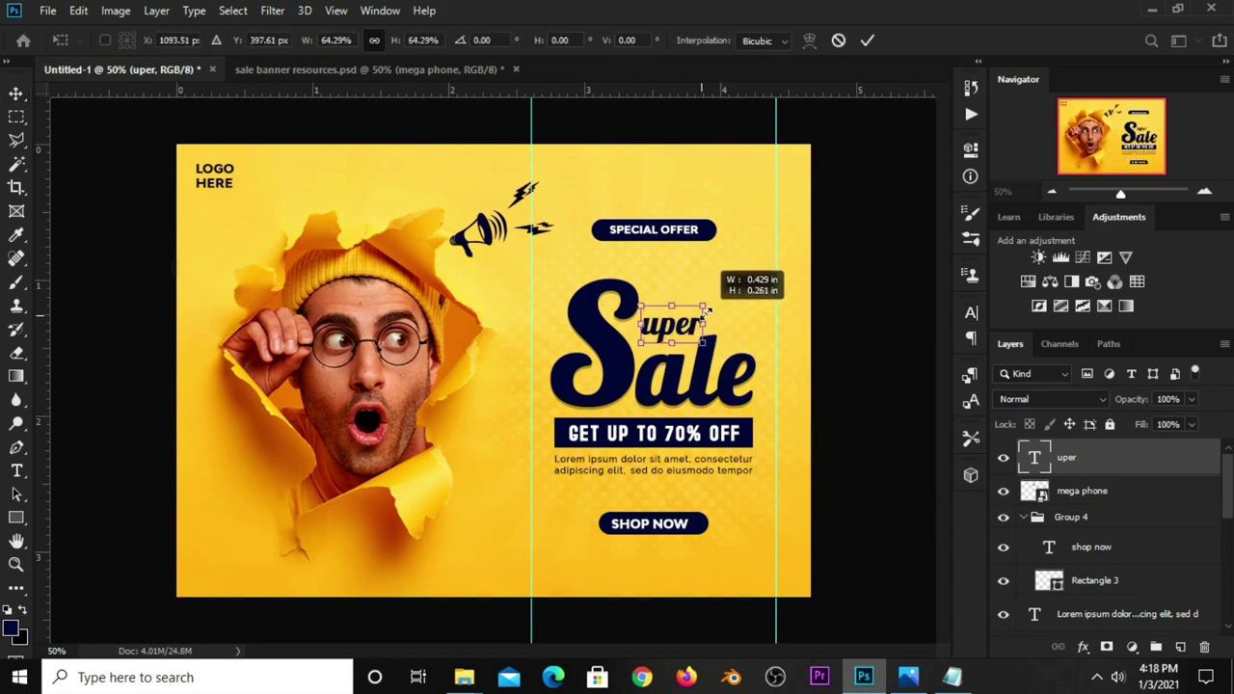
drag(675, 324, 671, 338)
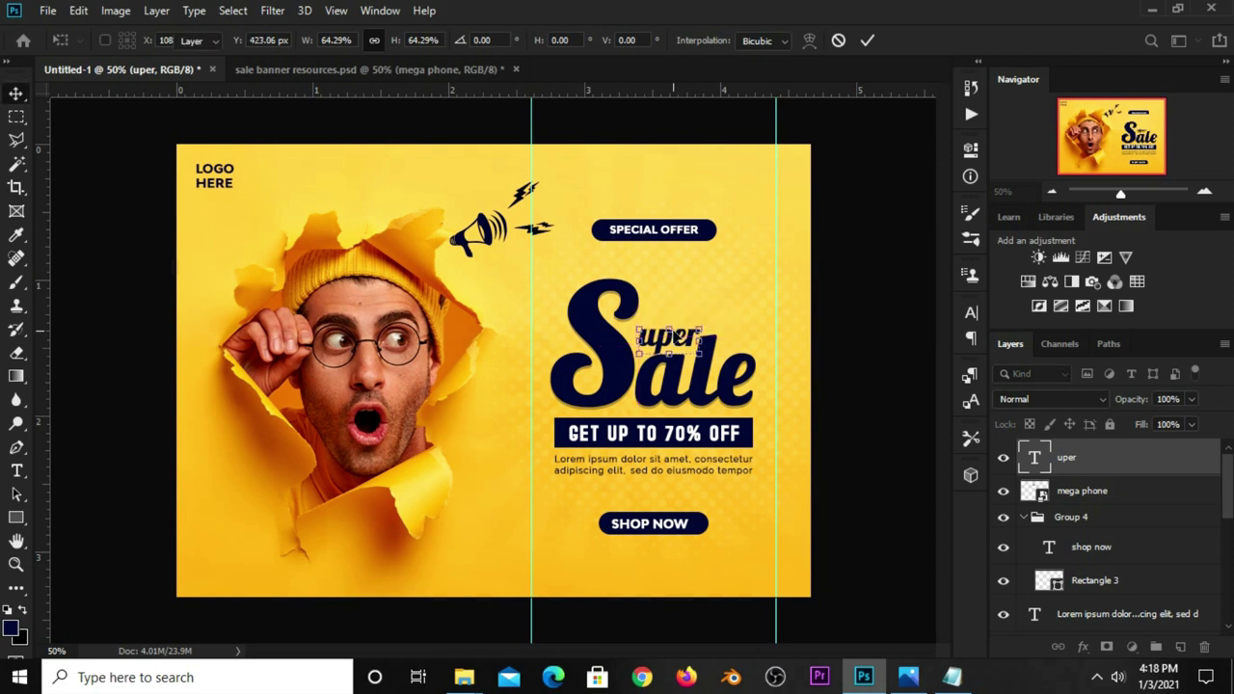
key(Return)
click(845, 339)
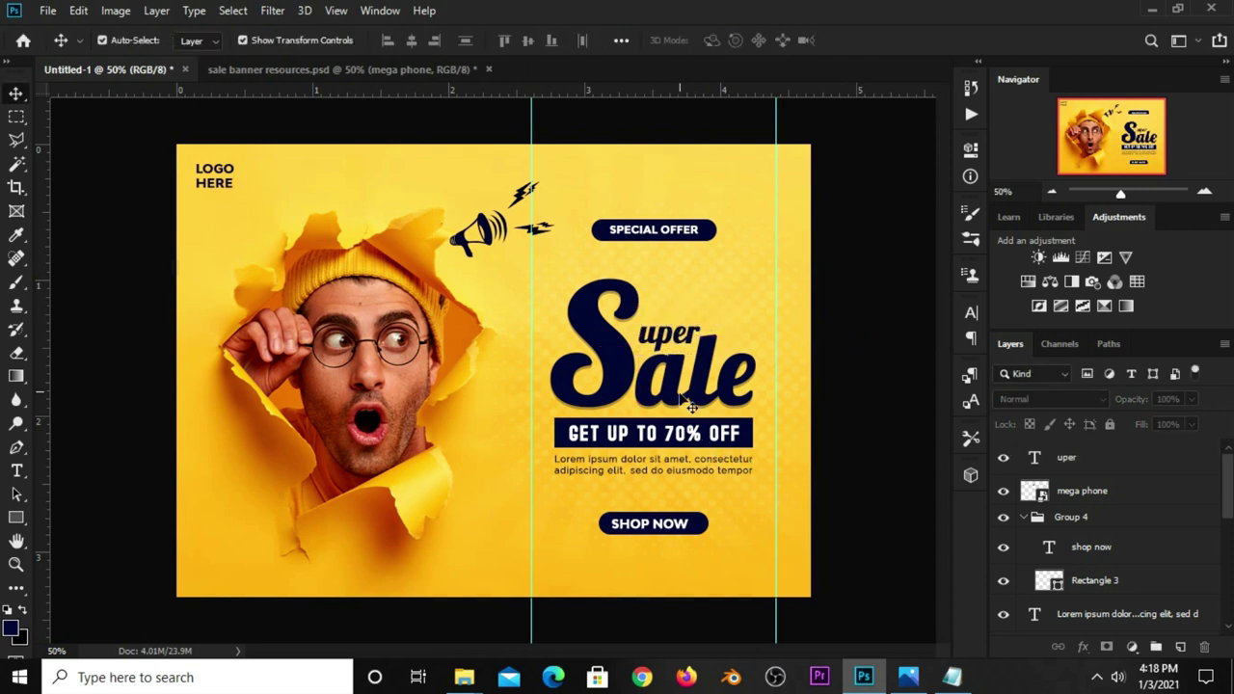
click(665, 333)
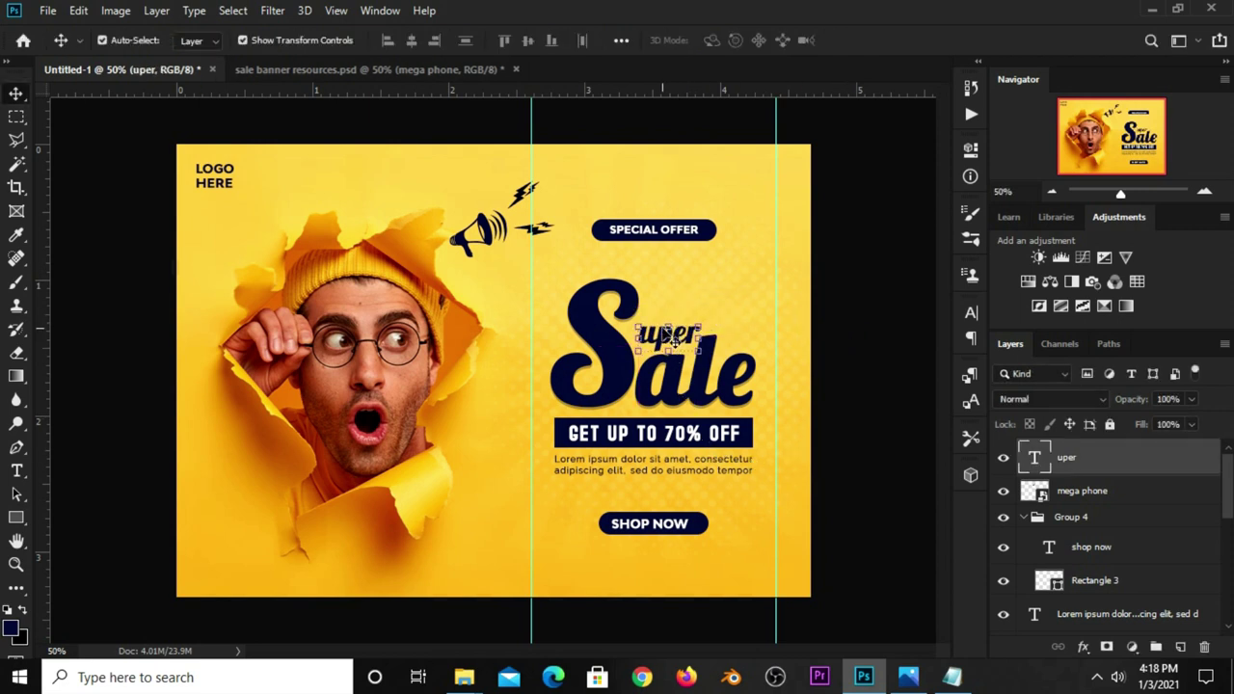
click(837, 365)
Centre the SHOP NOW text horizontally on its Rectangle 3 button shape
click(665, 532)
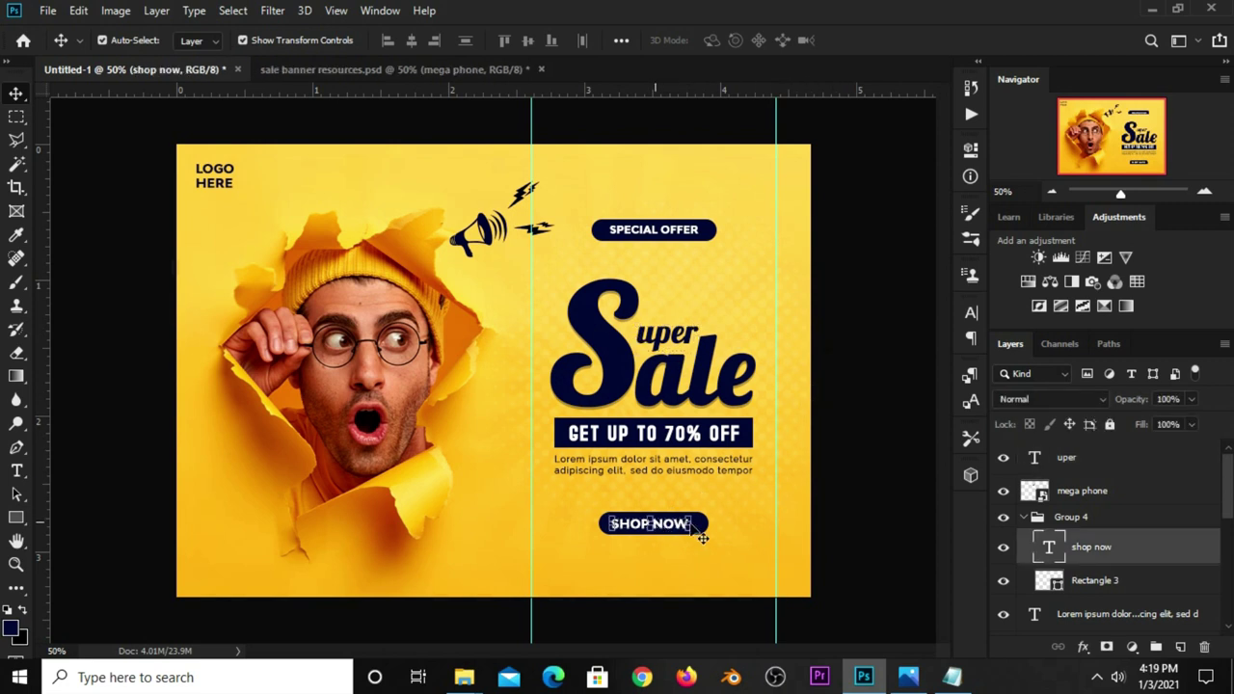
shift+click(1092, 578)
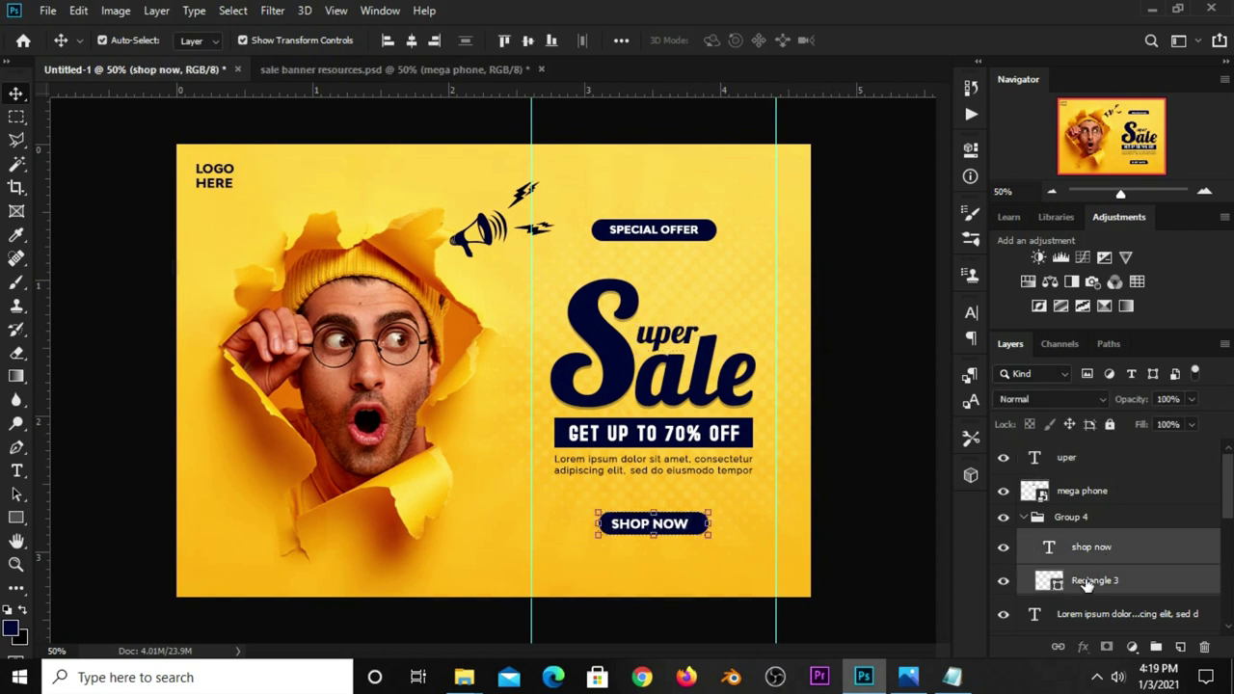
click(622, 41)
click(566, 90)
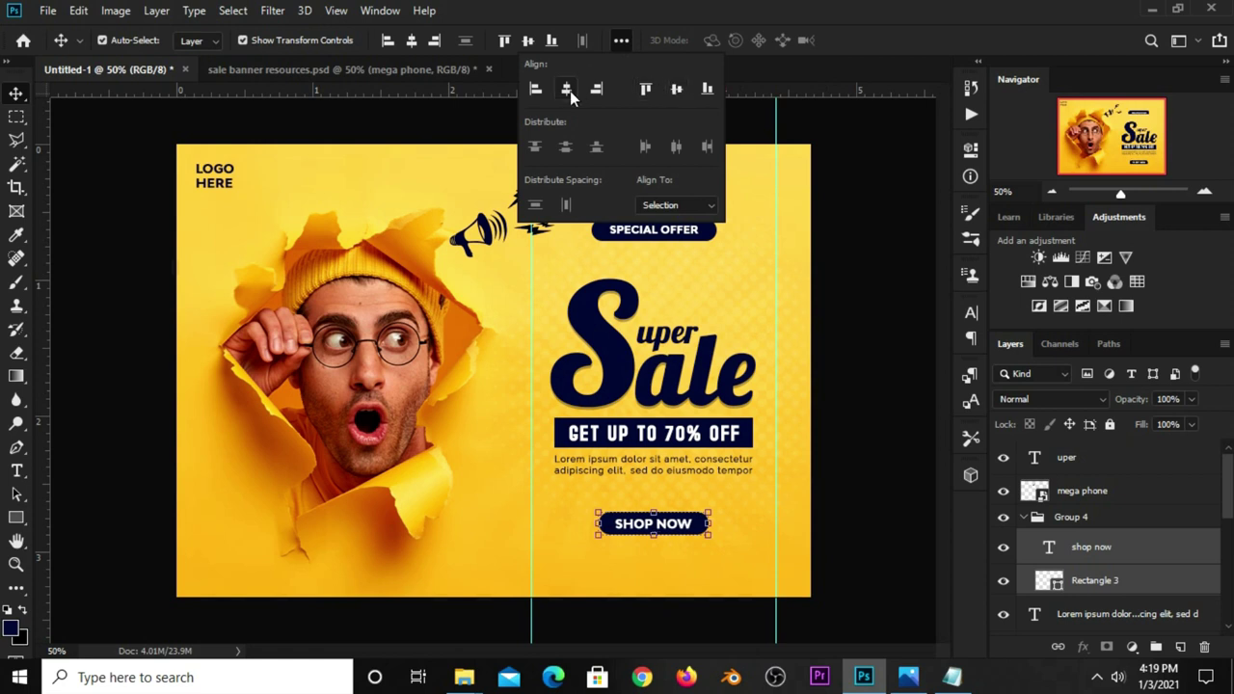
click(826, 287)
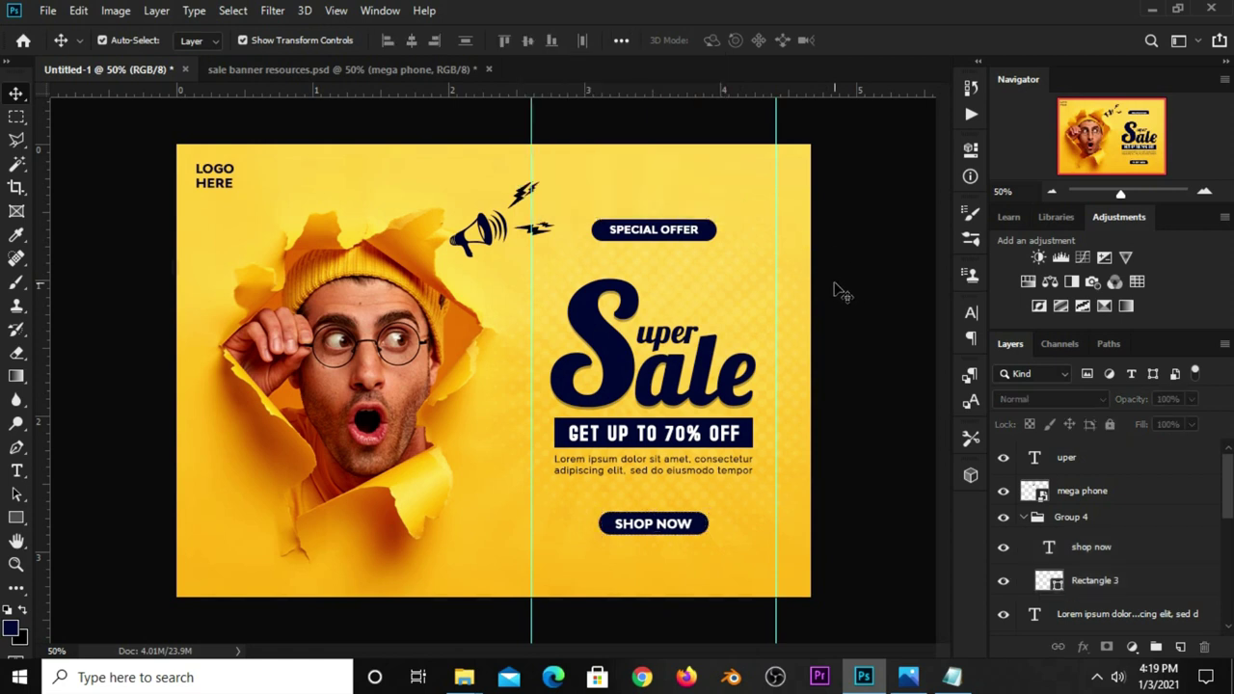
Move the megaphone above Super Sale and scale it to 94.60%
click(511, 245)
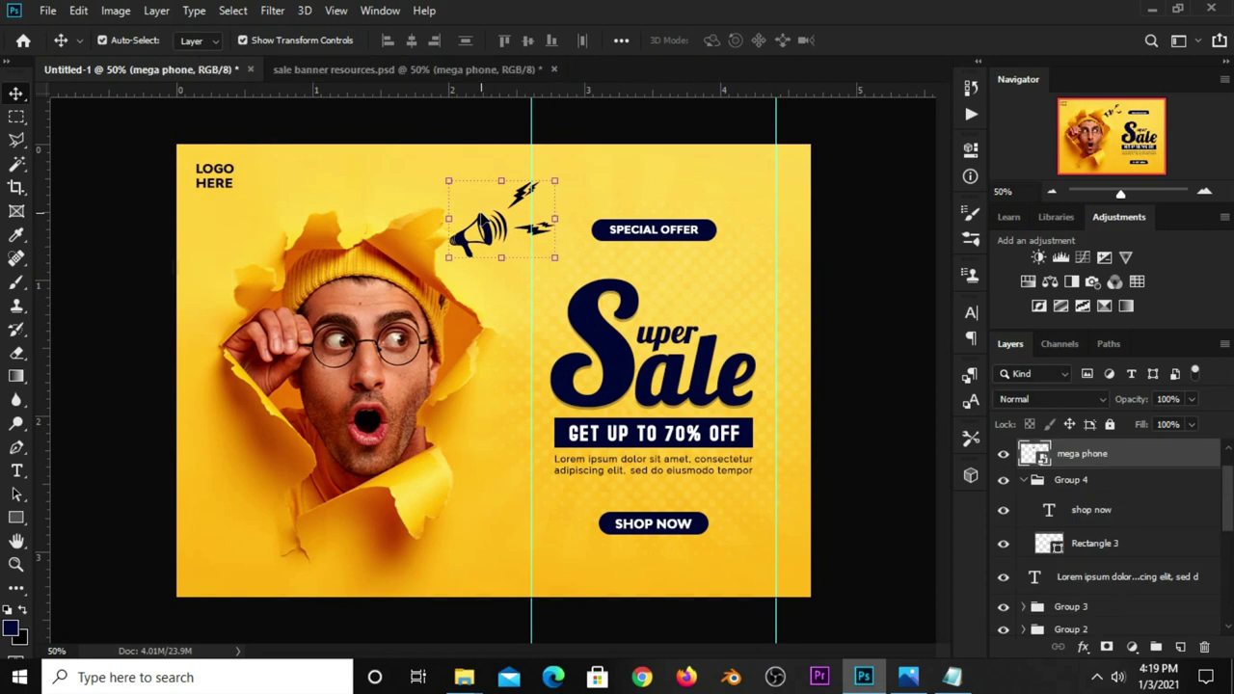
mouse_move(492, 184)
mouse_down()
mouse_move(697, 253)
mouse_move(748, 250)
mouse_up()
key(Return)
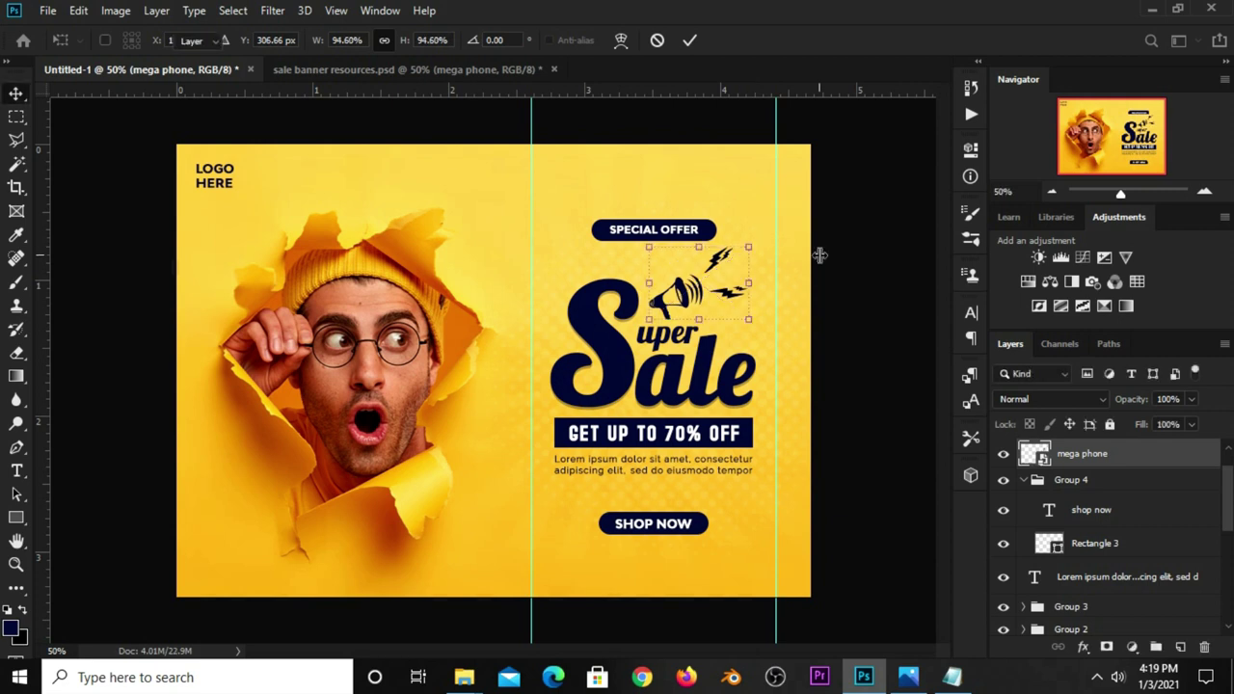
Move the Special Offer badge group slightly higher
click(660, 229)
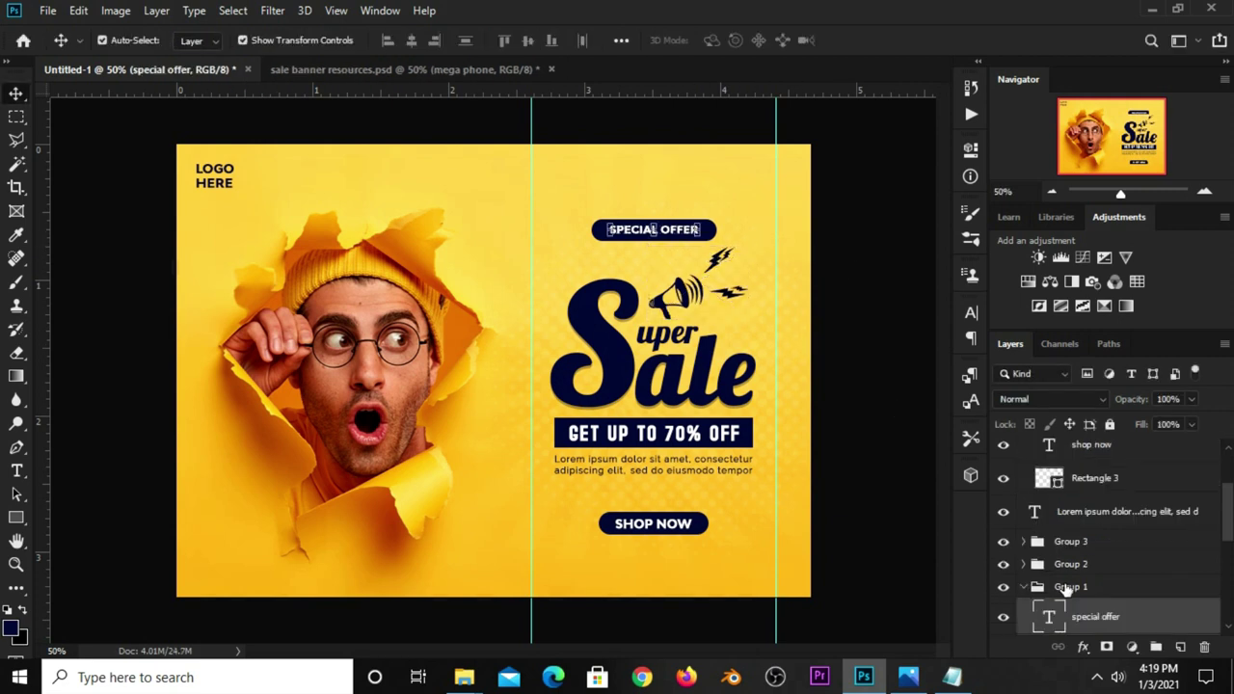
click(1067, 587)
key(ctrl+t)
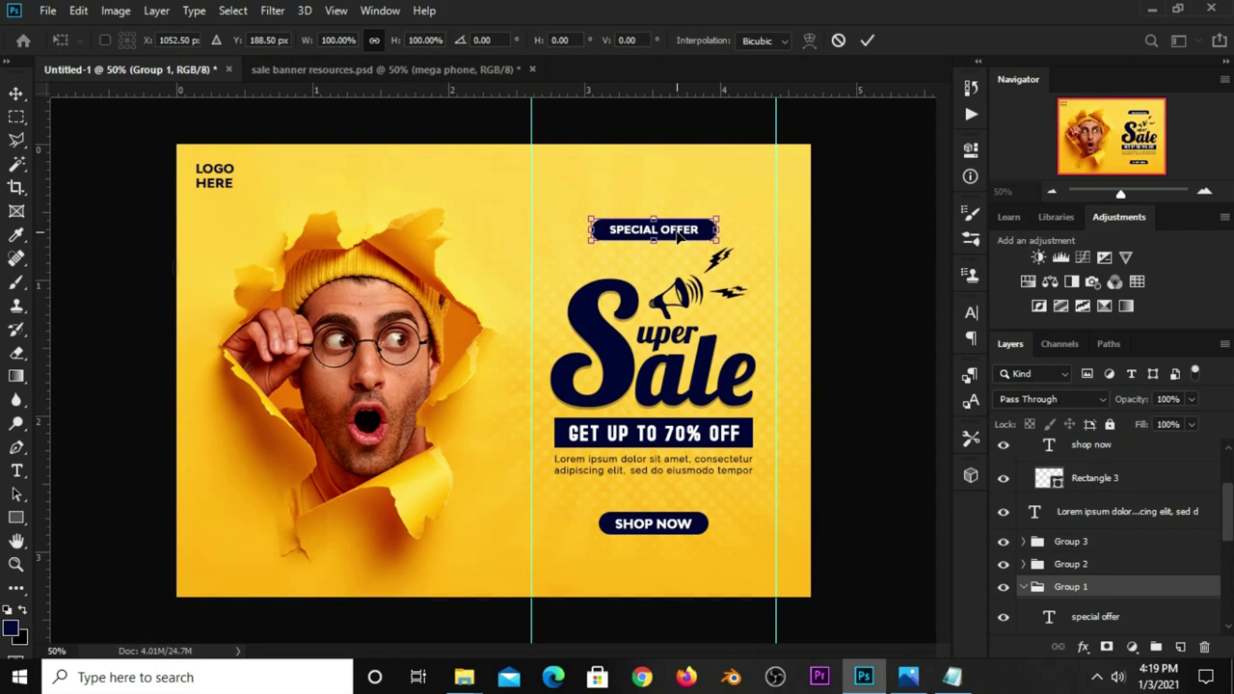
drag(679, 238, 679, 218)
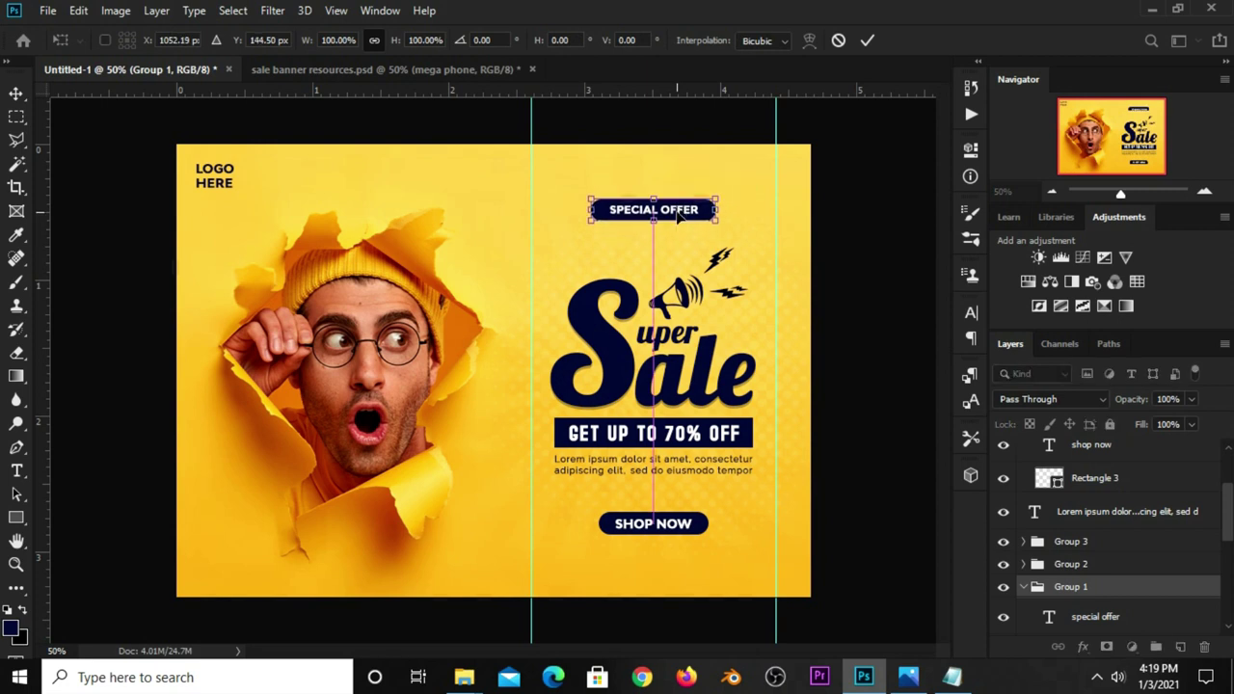
key(Return)
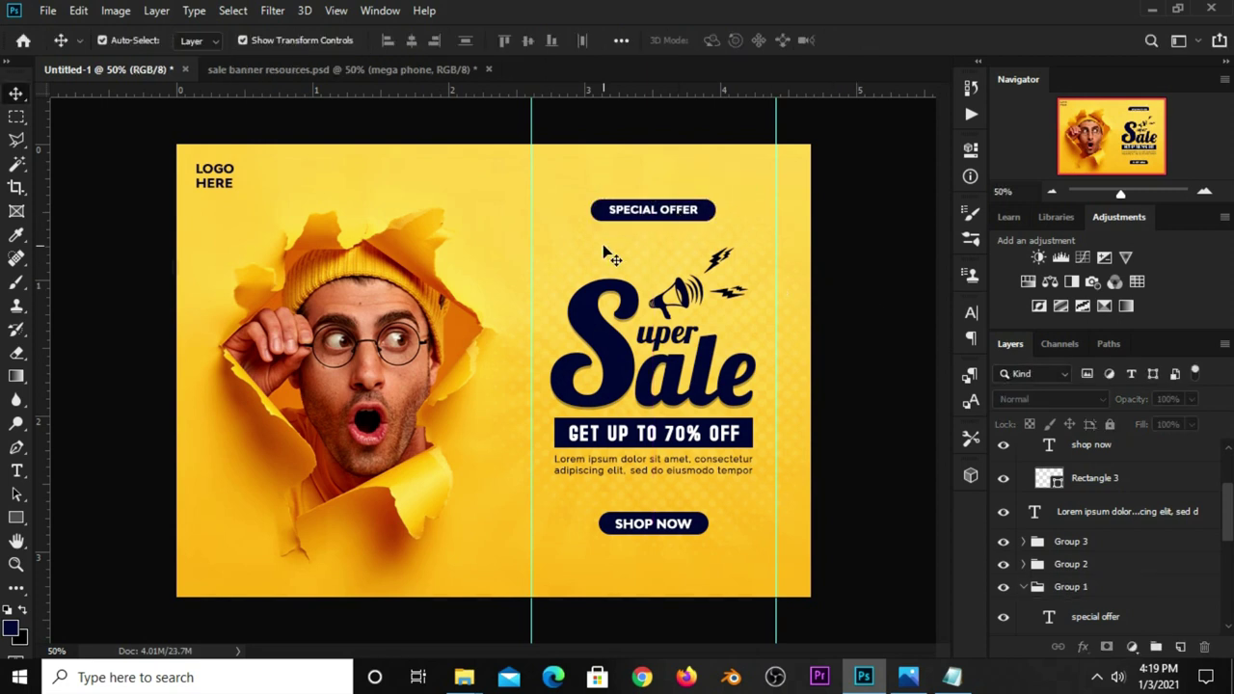
Add a 'PROMO' text layer above the man's head
click(15, 471)
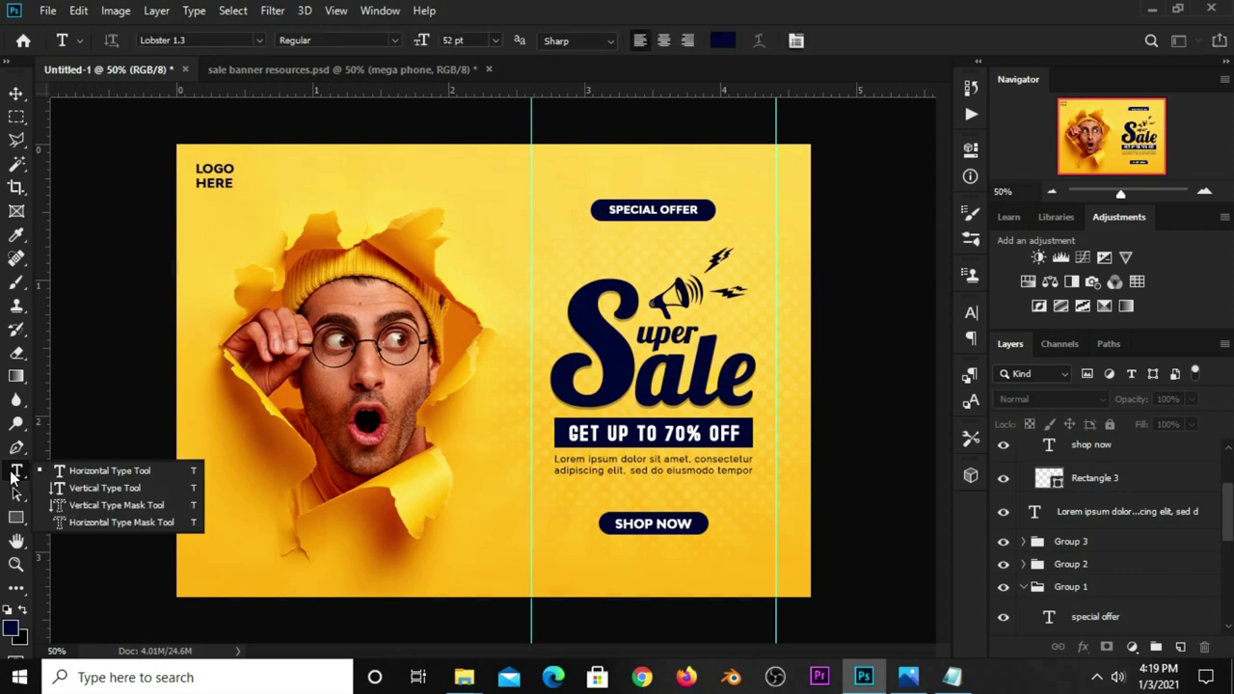
click(58, 471)
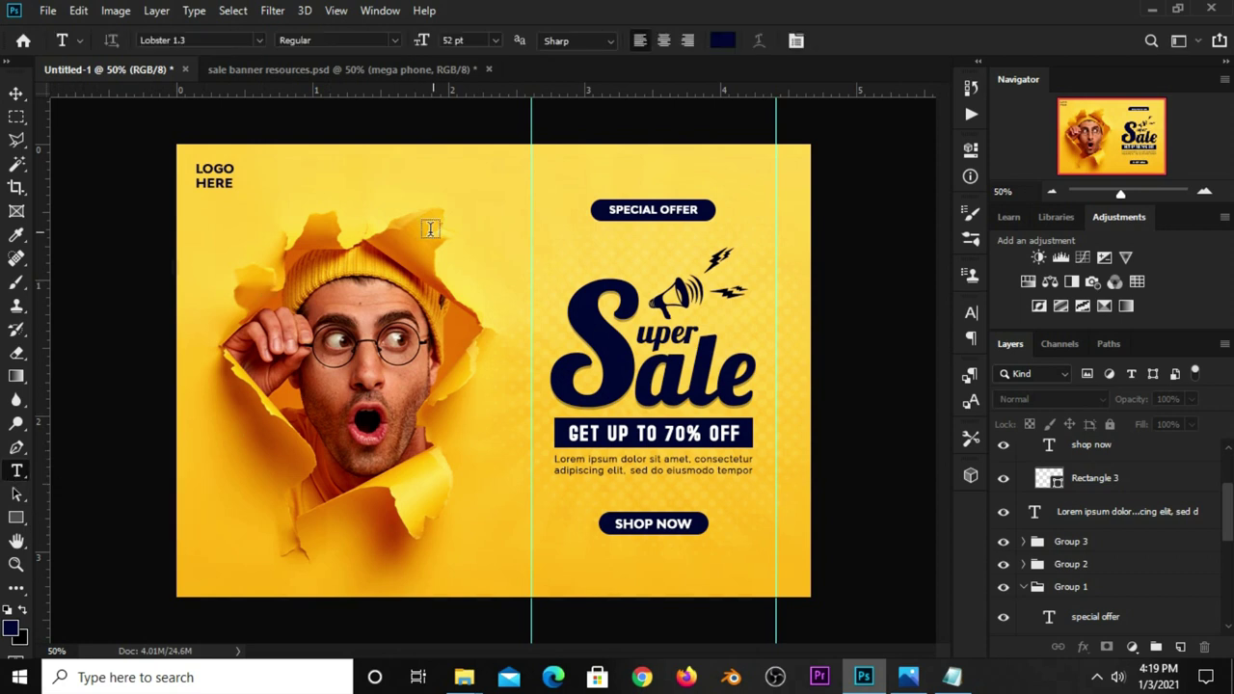
click(497, 228)
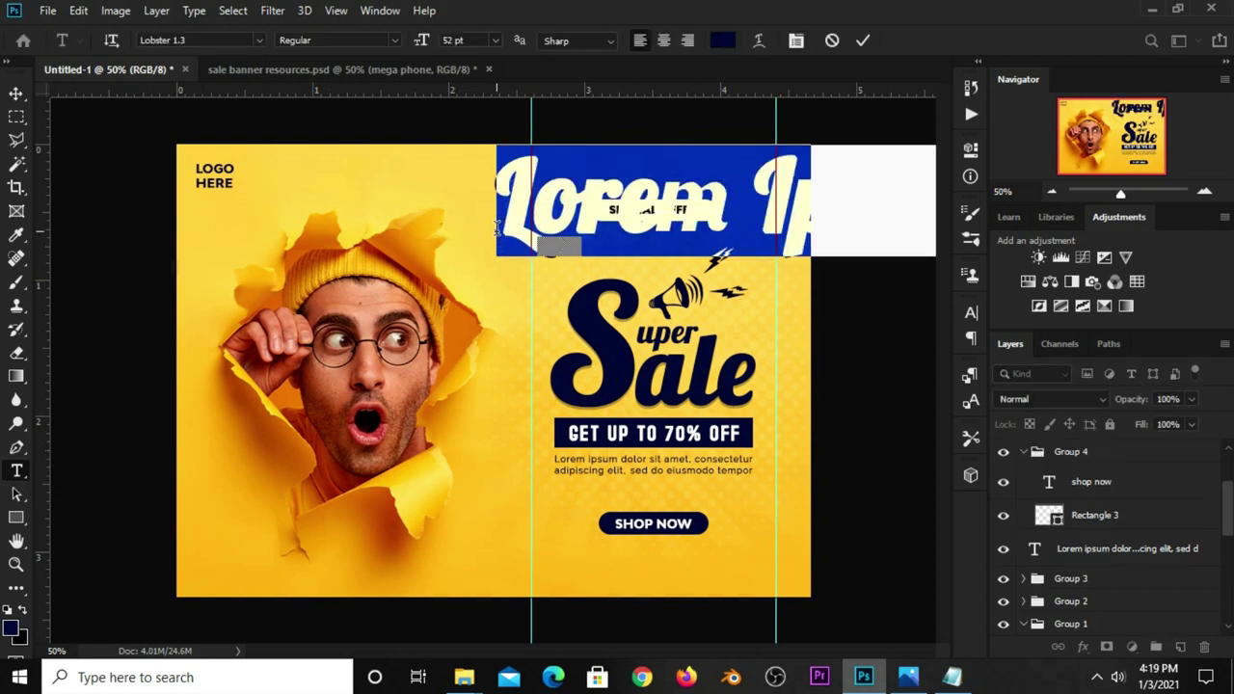
text(PROMO)
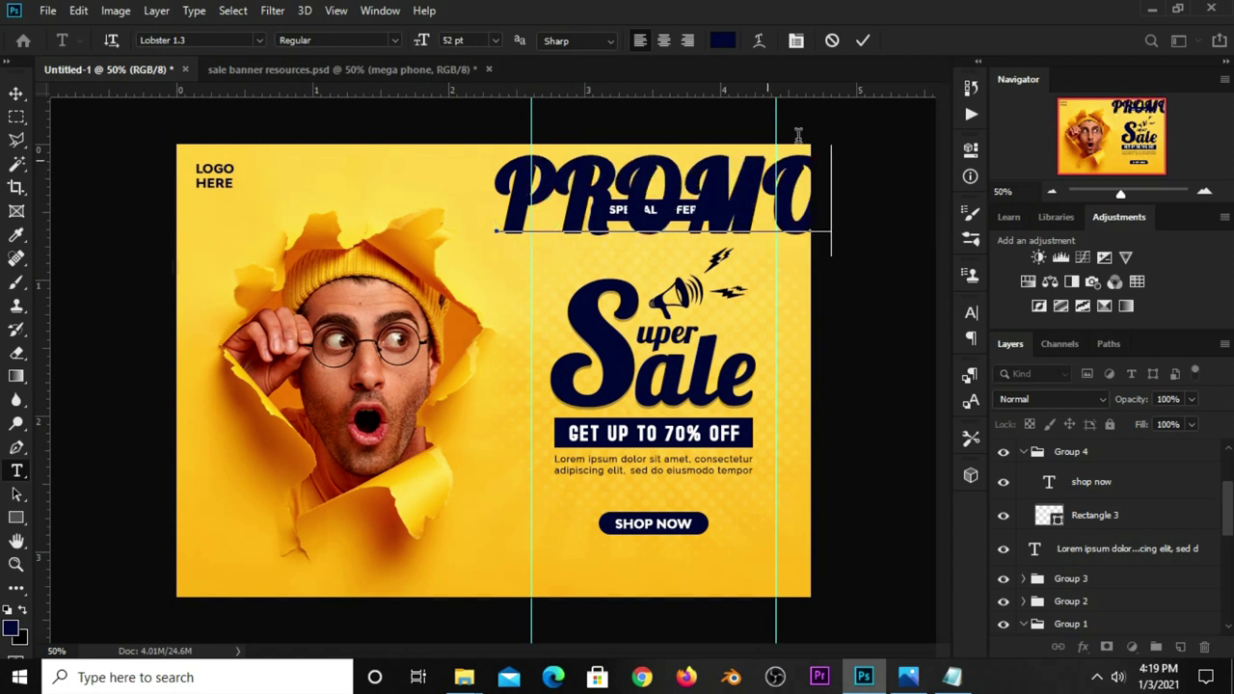
click(859, 47)
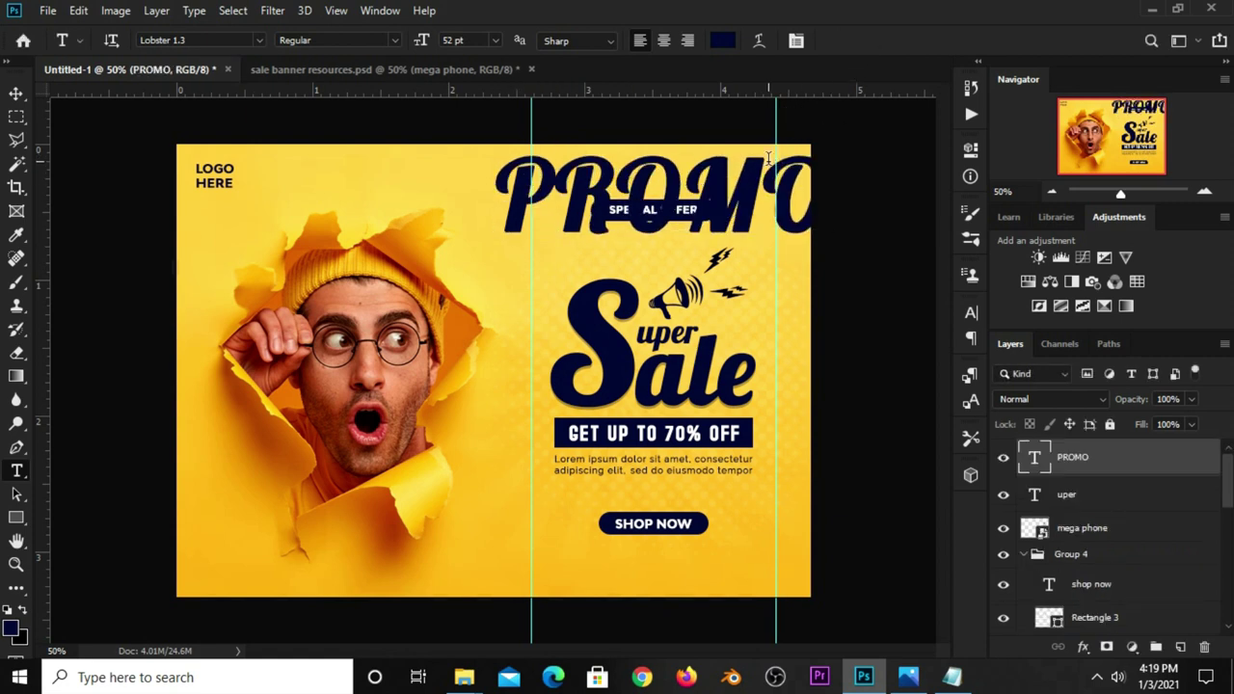
Set the PROMO text to Raleway Bold
click(970, 315)
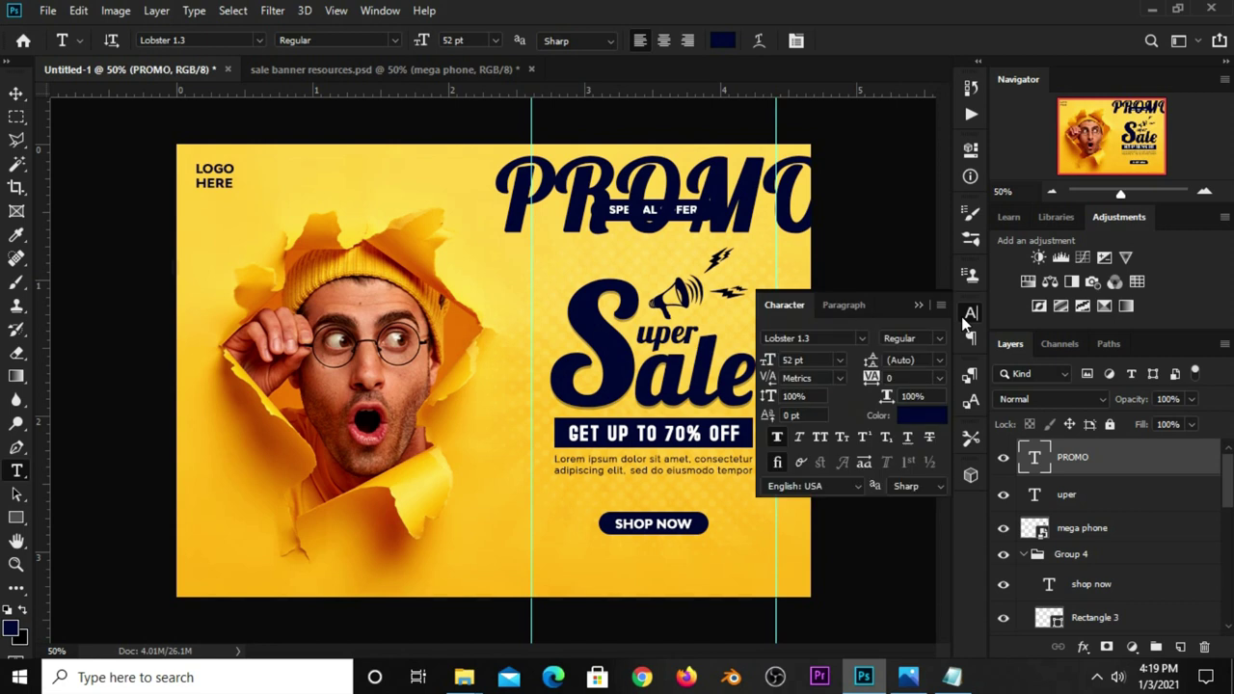
click(856, 338)
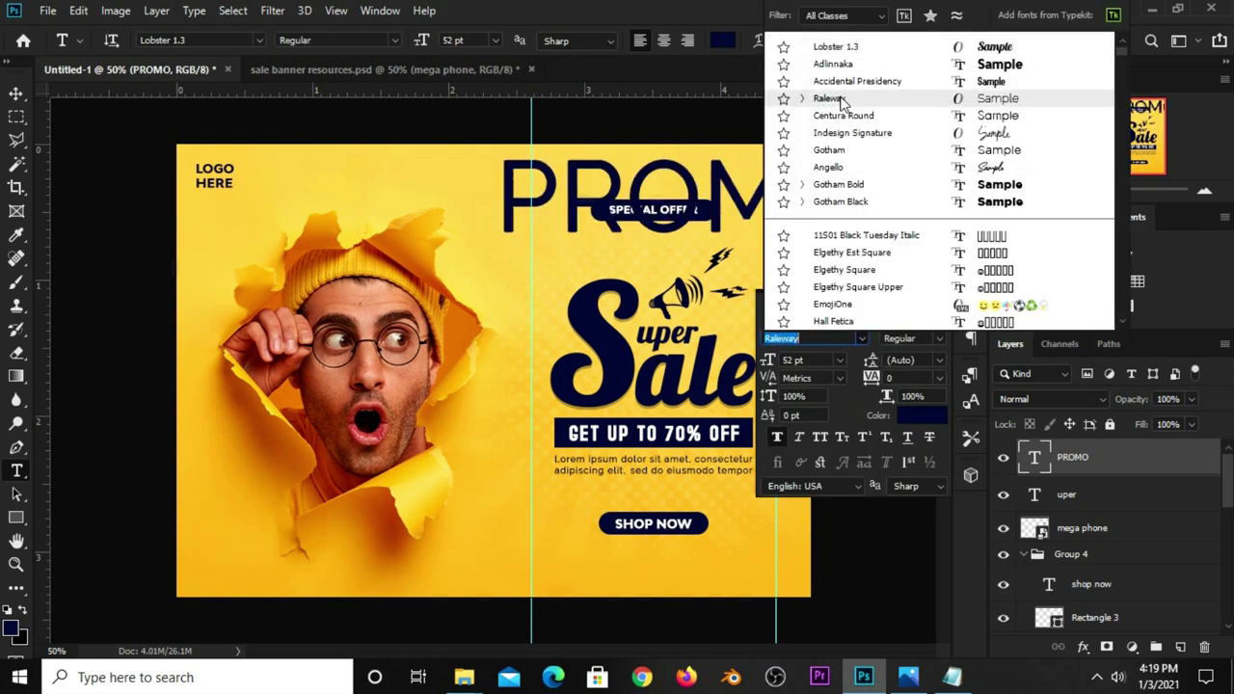
click(829, 99)
click(928, 339)
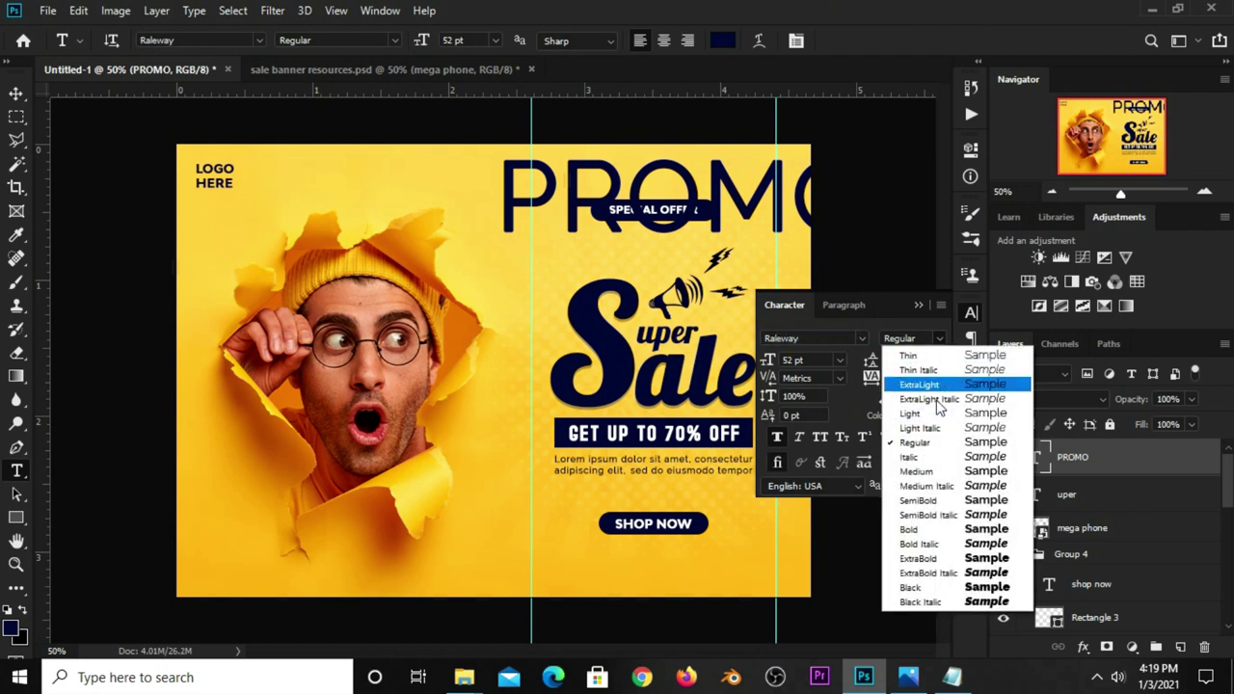
click(934, 533)
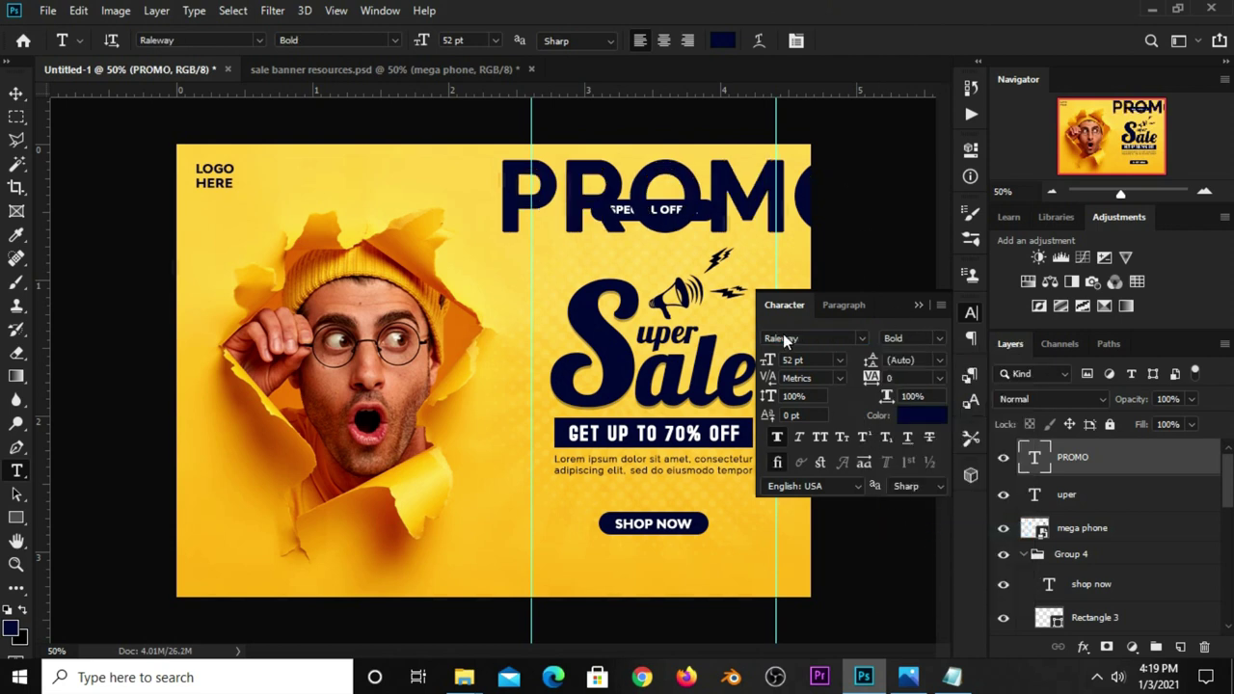
Shrink PROMO to a small label left of the Special Offer badge
click(16, 94)
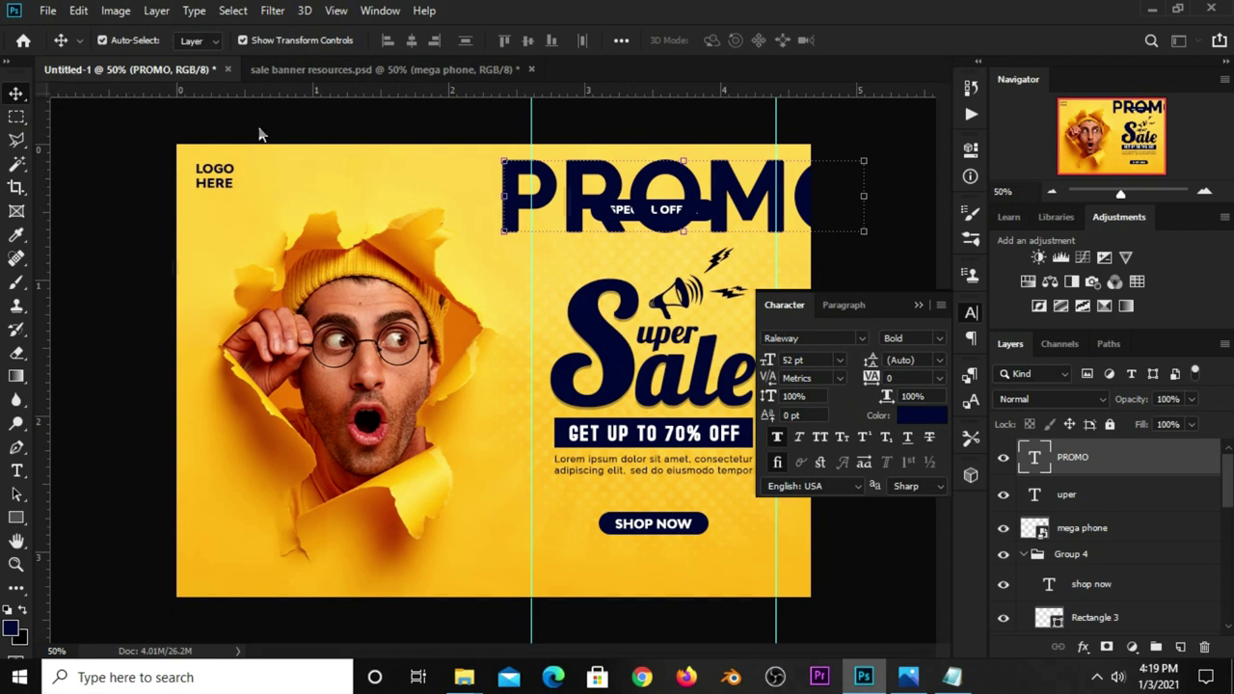
click(730, 157)
drag(865, 150, 578, 230)
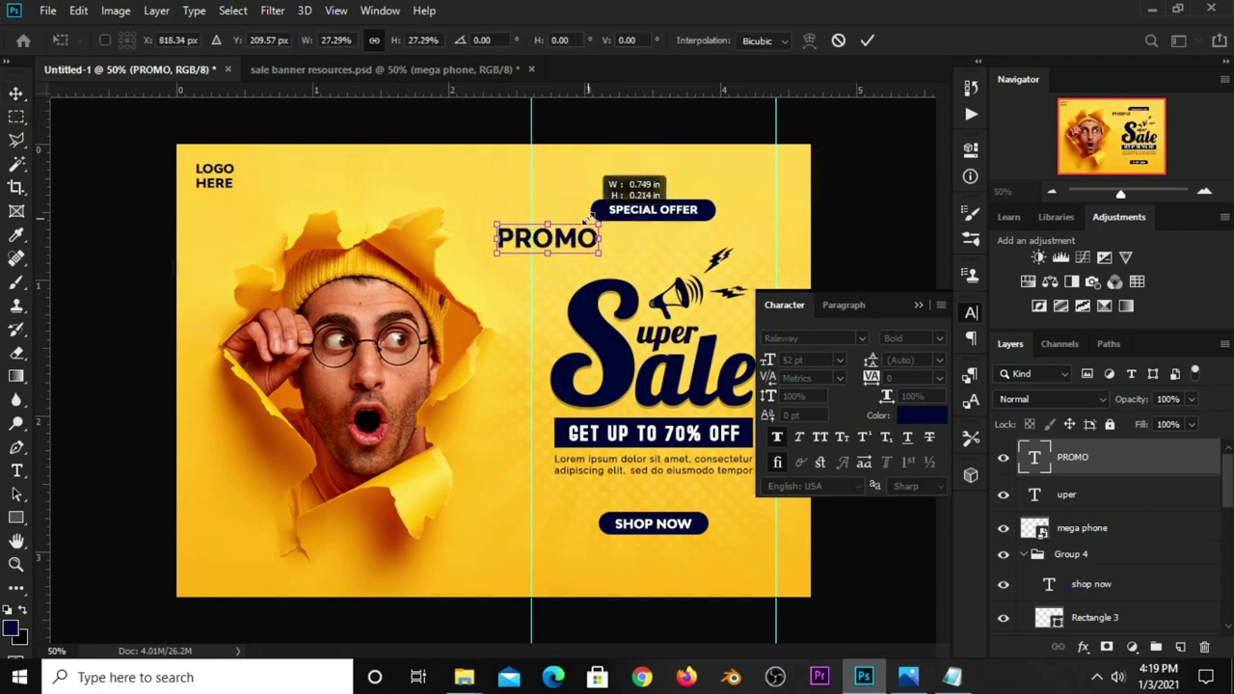
click(918, 306)
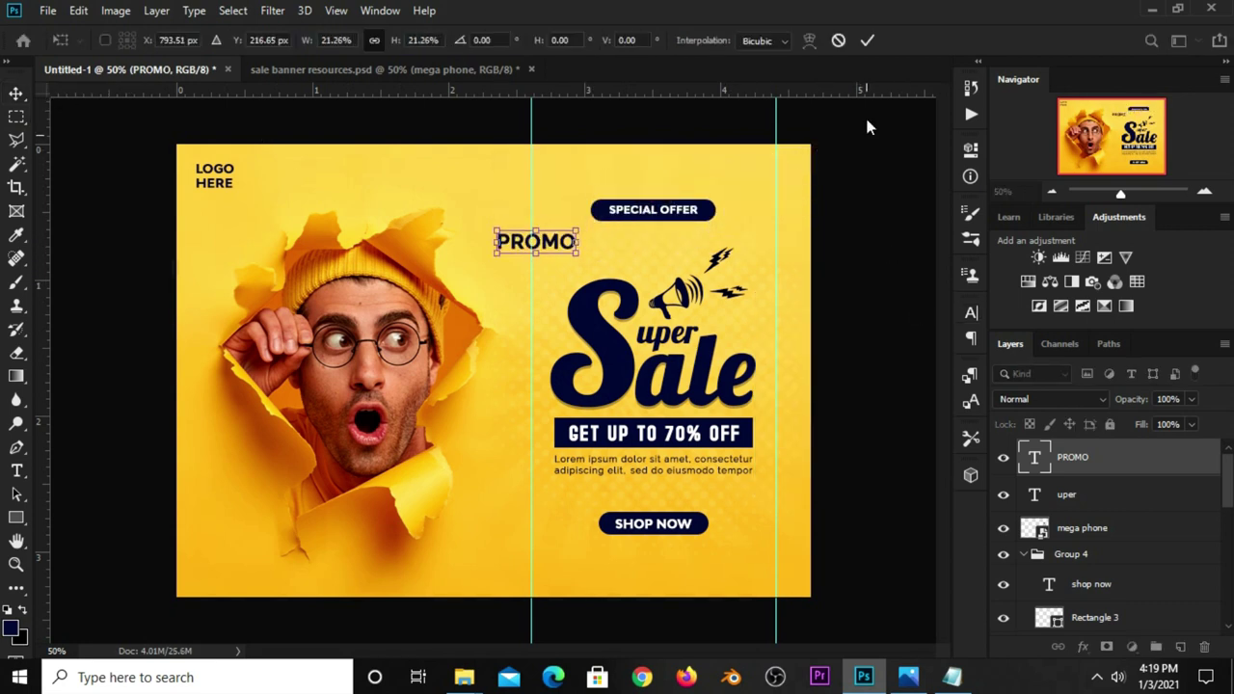
click(867, 41)
mouse_move(518, 243)
mouse_down()
mouse_move(479, 249)
mouse_move(518, 249)
mouse_up()
key(ctrl+t)
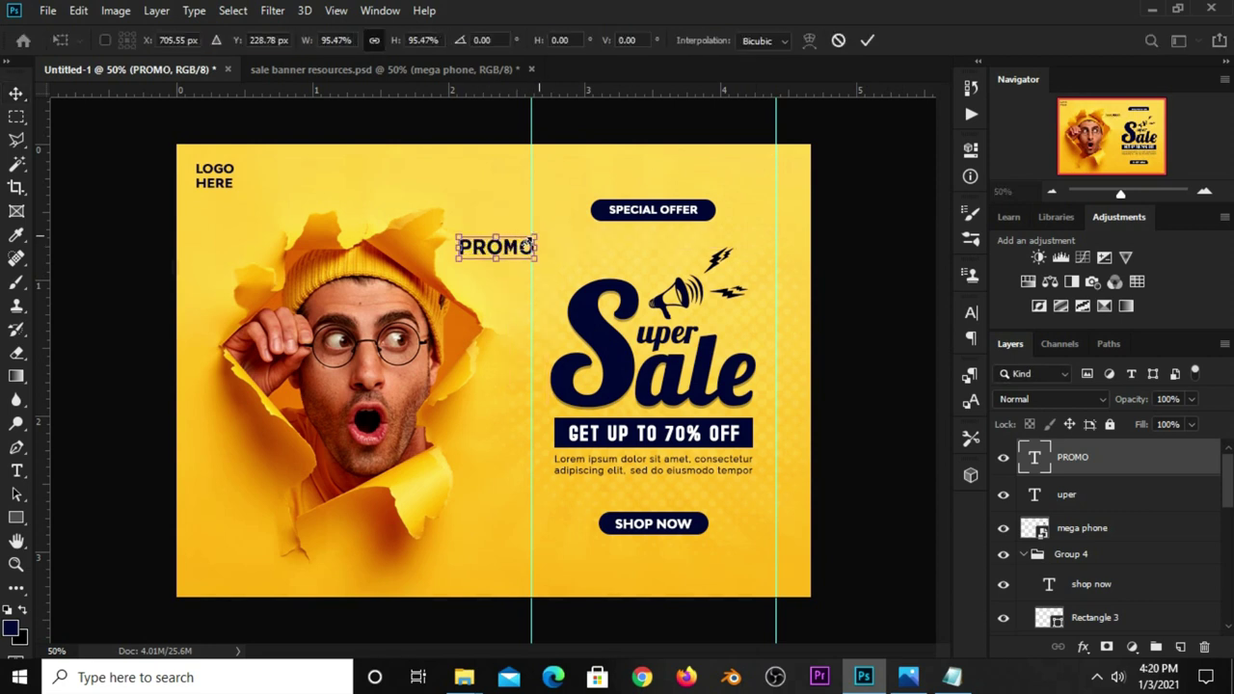
key(Return)
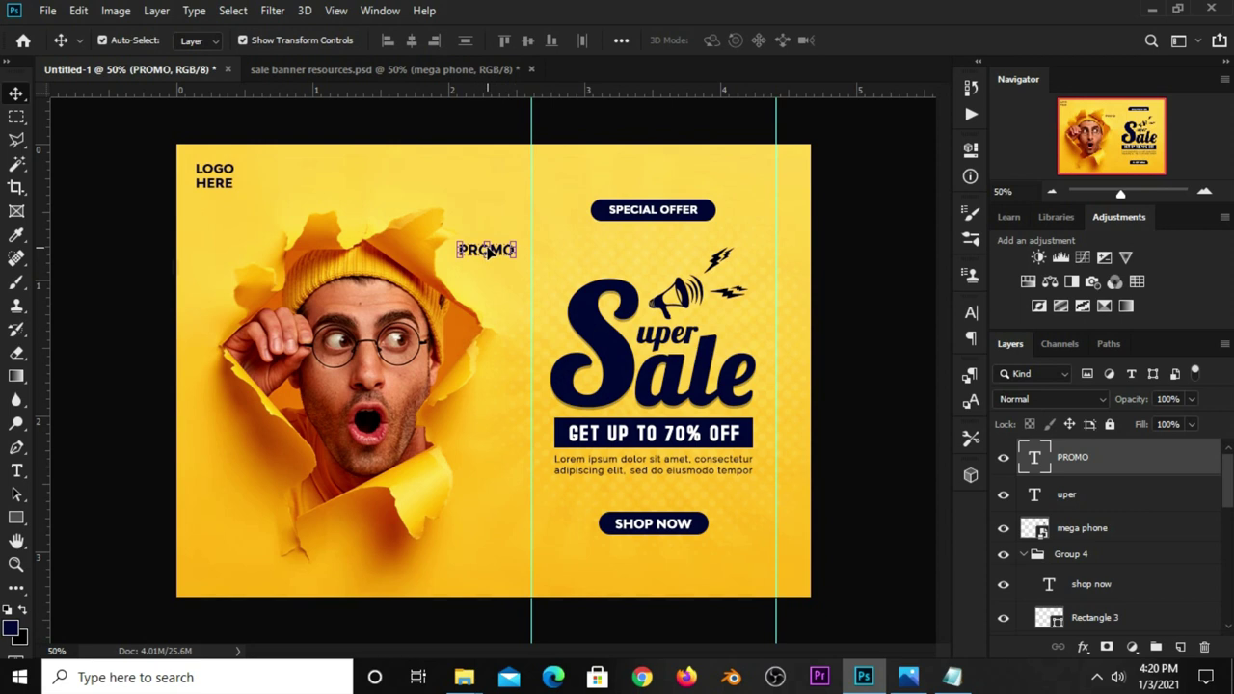
Duplicate PROMO just below the original and select both PROMO layers
drag(500, 254, 500, 281)
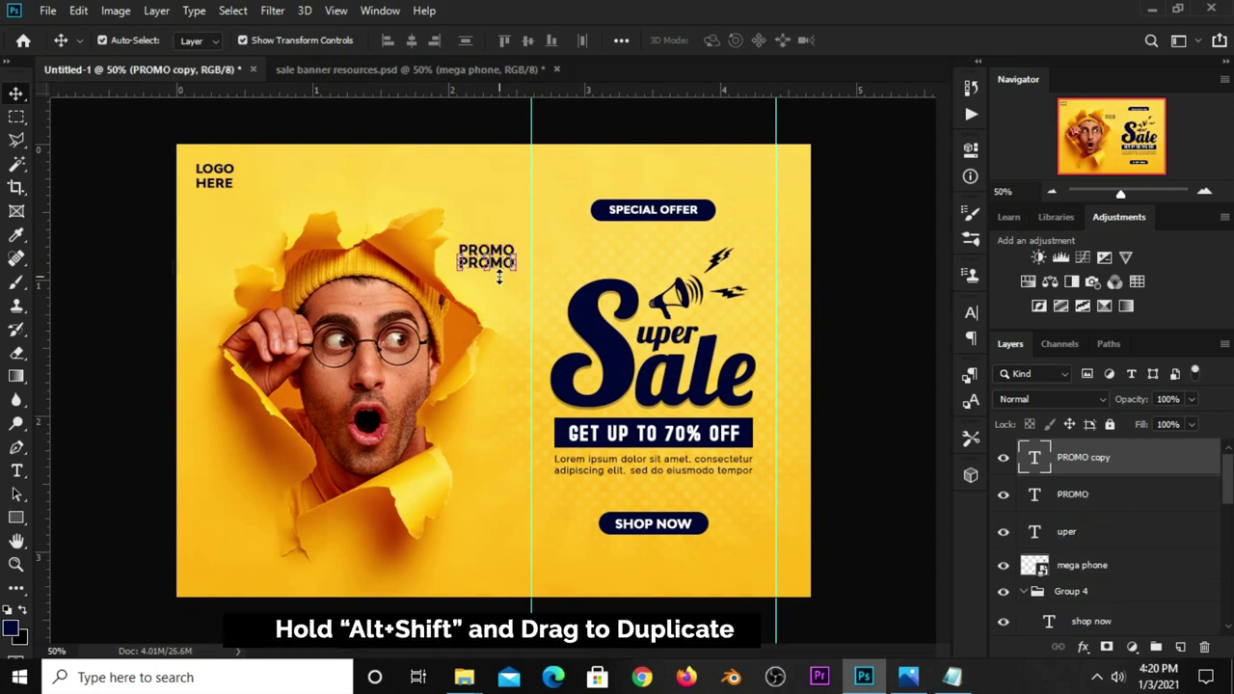
click(845, 292)
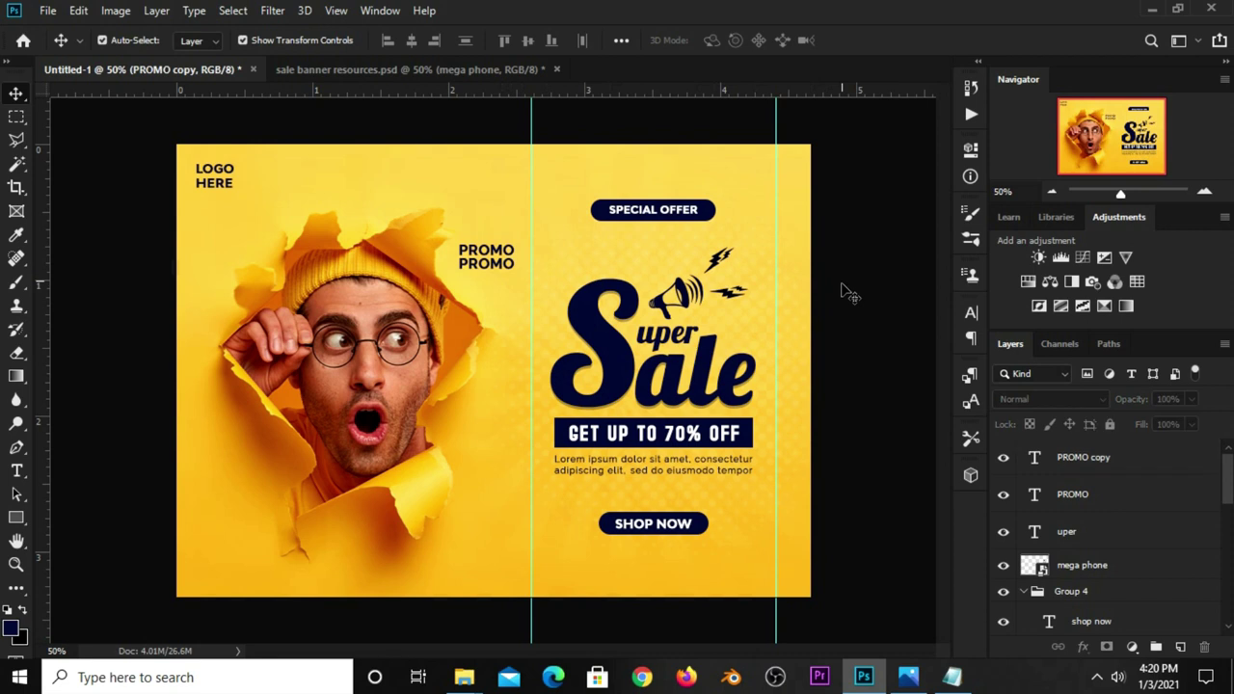
click(1082, 495)
shift+click(1090, 468)
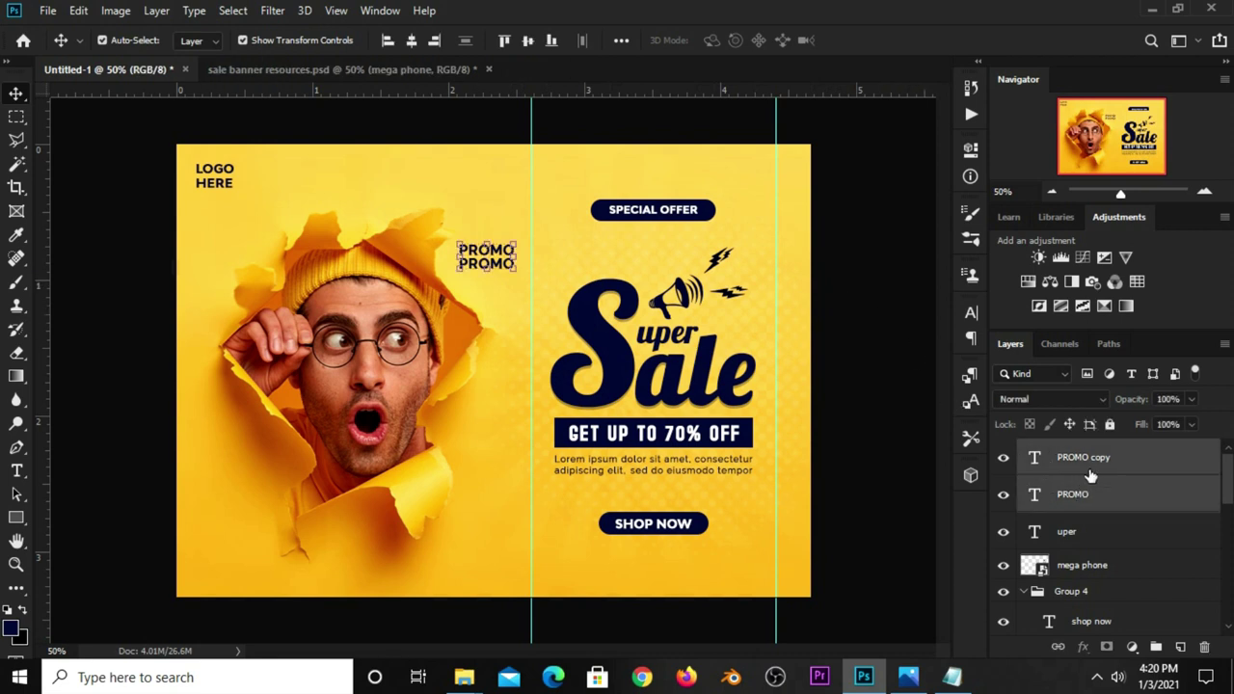
Skew both PROMO labels, shrink them and tuck them beside the megaphone's lightning bolts
key(ctrl+t)
right_click(500, 249)
click(536, 322)
drag(515, 257, 517, 251)
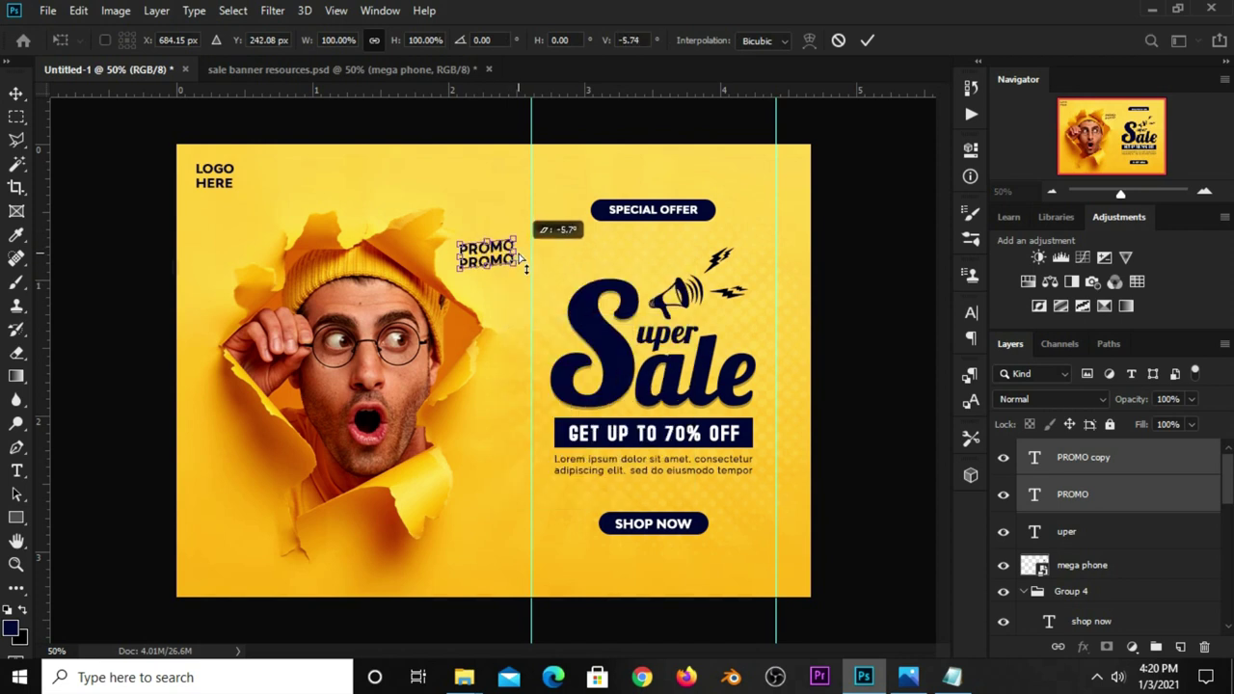
mouse_move(521, 255)
mouse_down()
mouse_move(516, 231)
mouse_move(737, 280)
mouse_move(733, 265)
mouse_move(778, 252)
mouse_move(748, 261)
mouse_up()
click(875, 37)
key(ctrl+t)
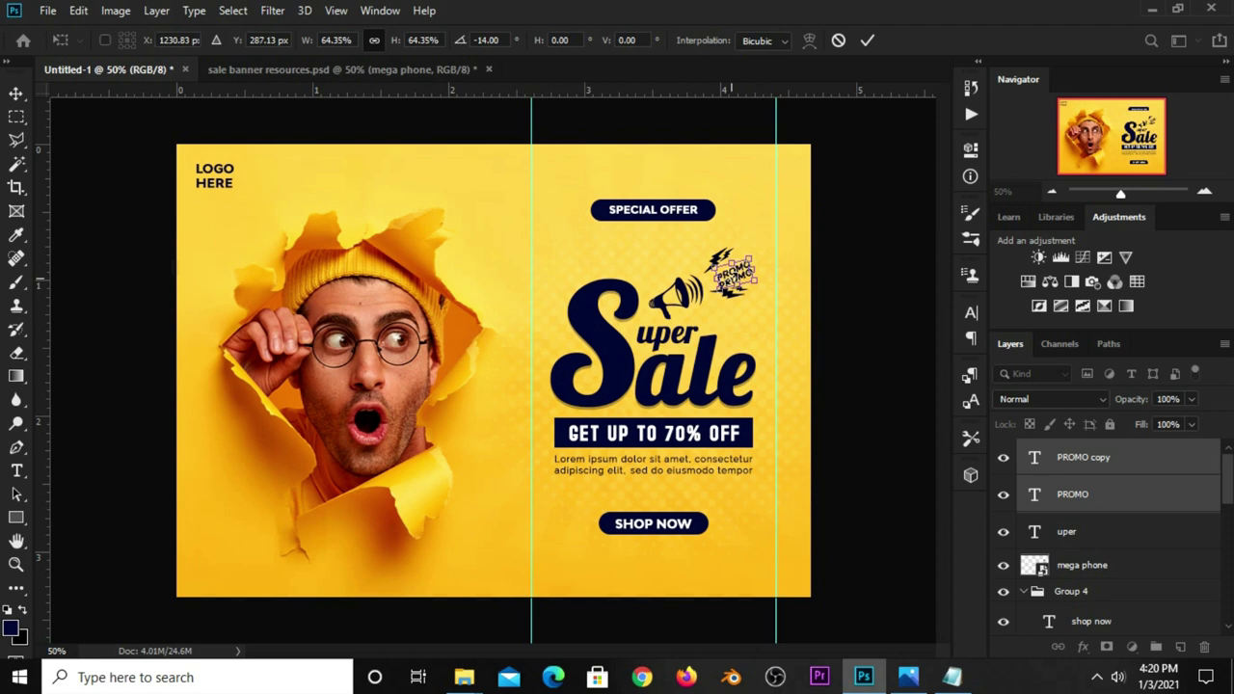
drag(756, 256, 748, 252)
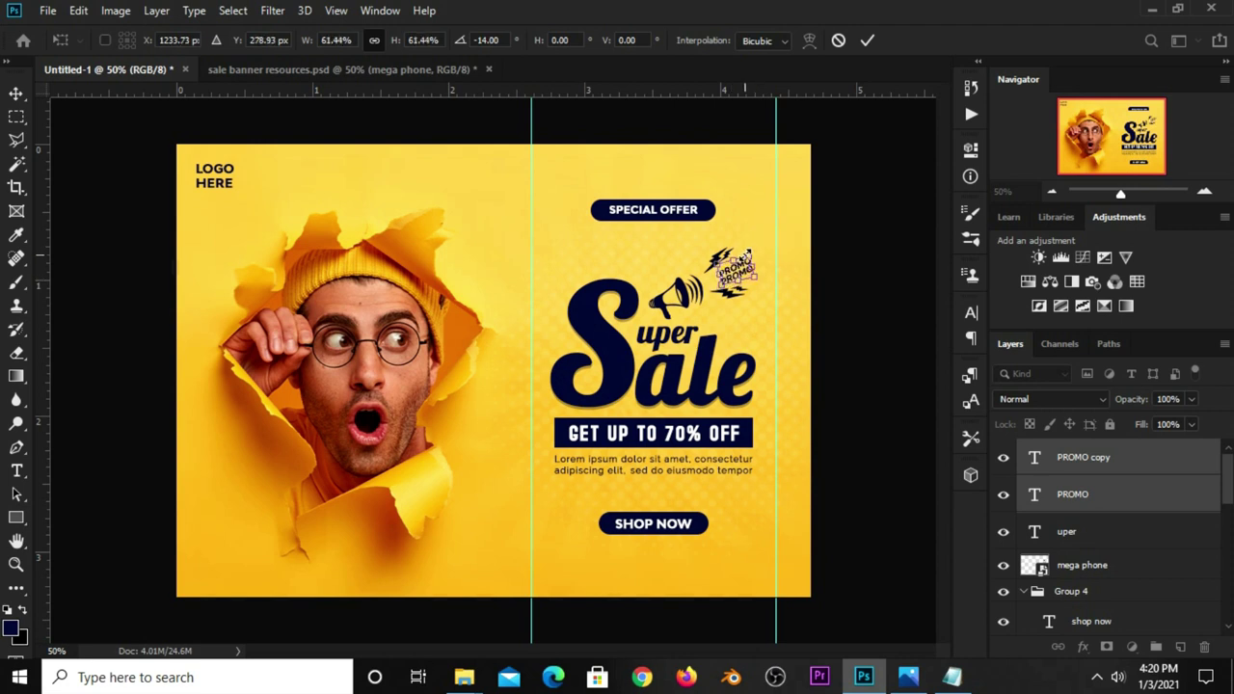
key(Return)
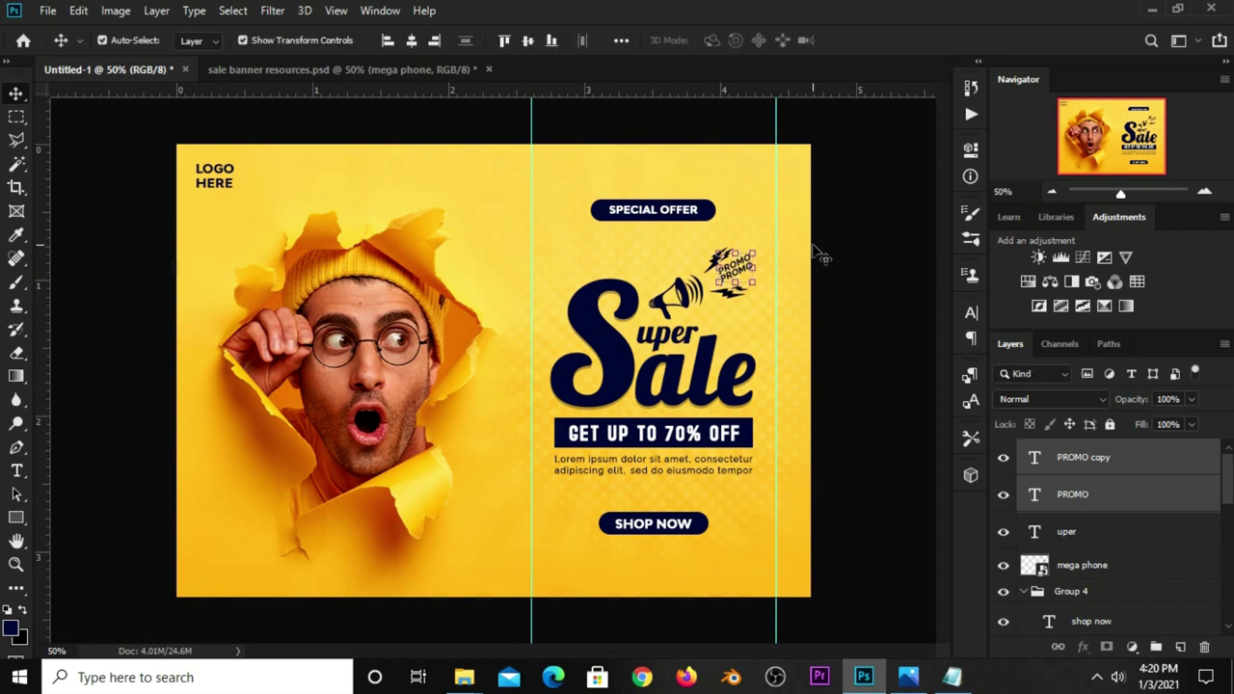
click(835, 271)
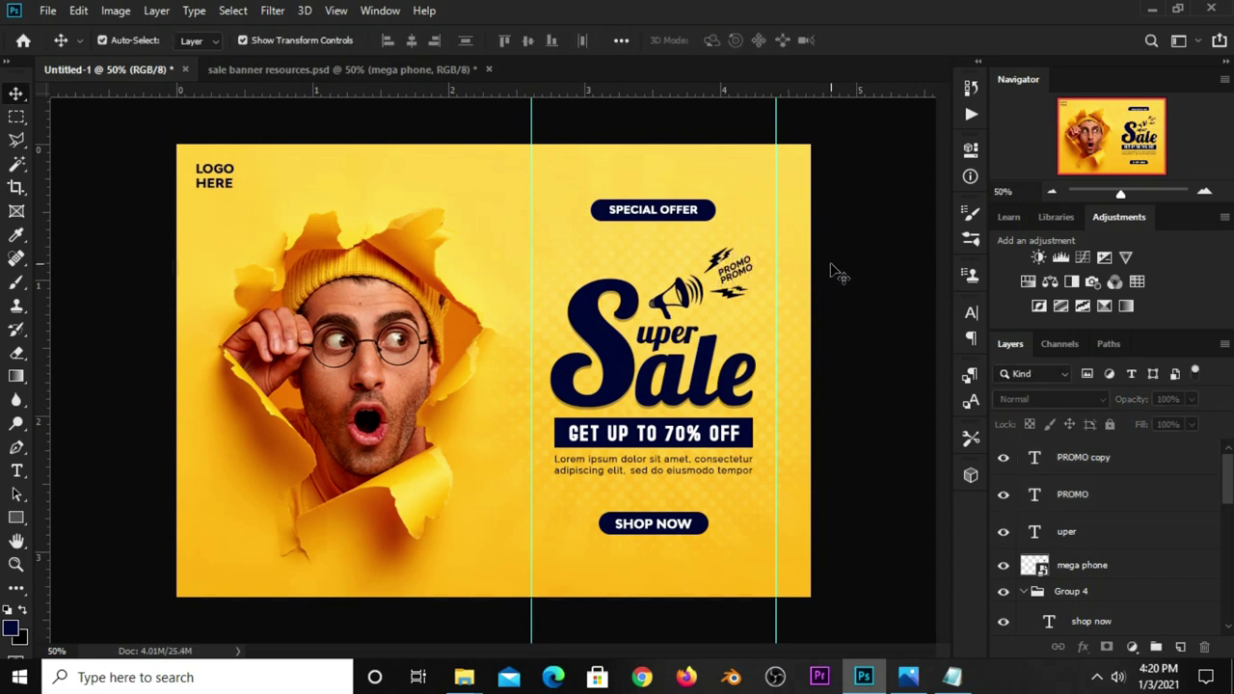
Copy the navy triangle from the resources file and place it left of SHOP NOW
click(372, 71)
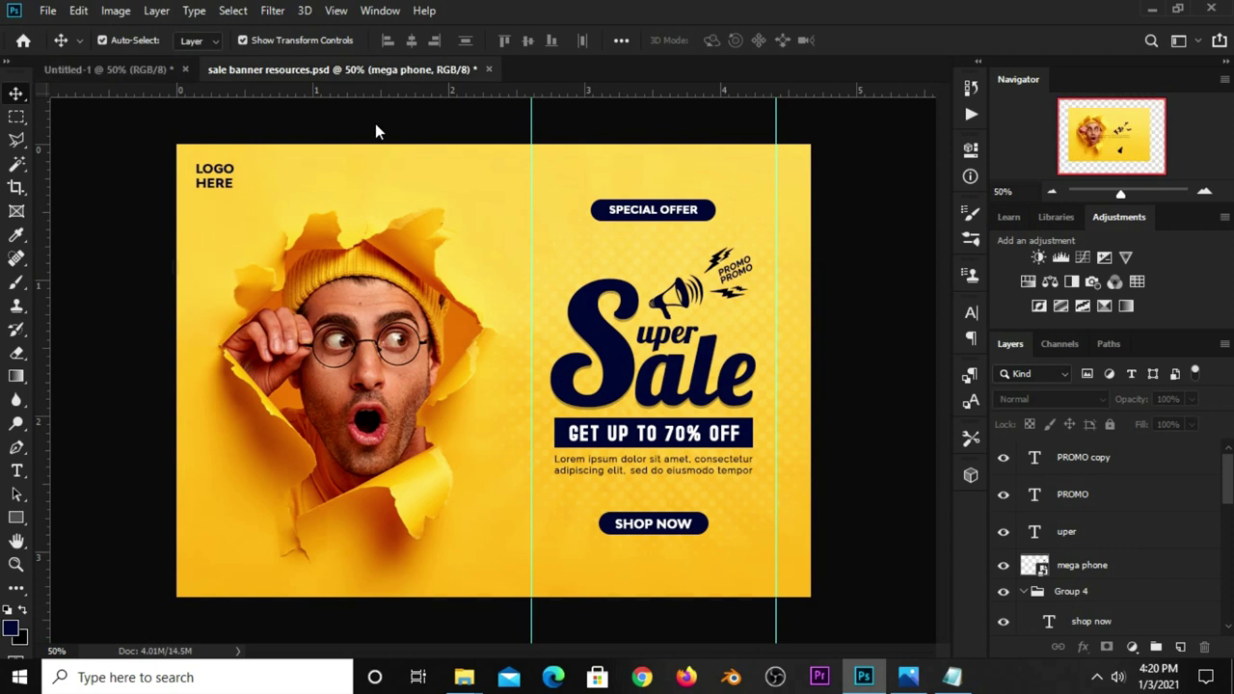
click(543, 455)
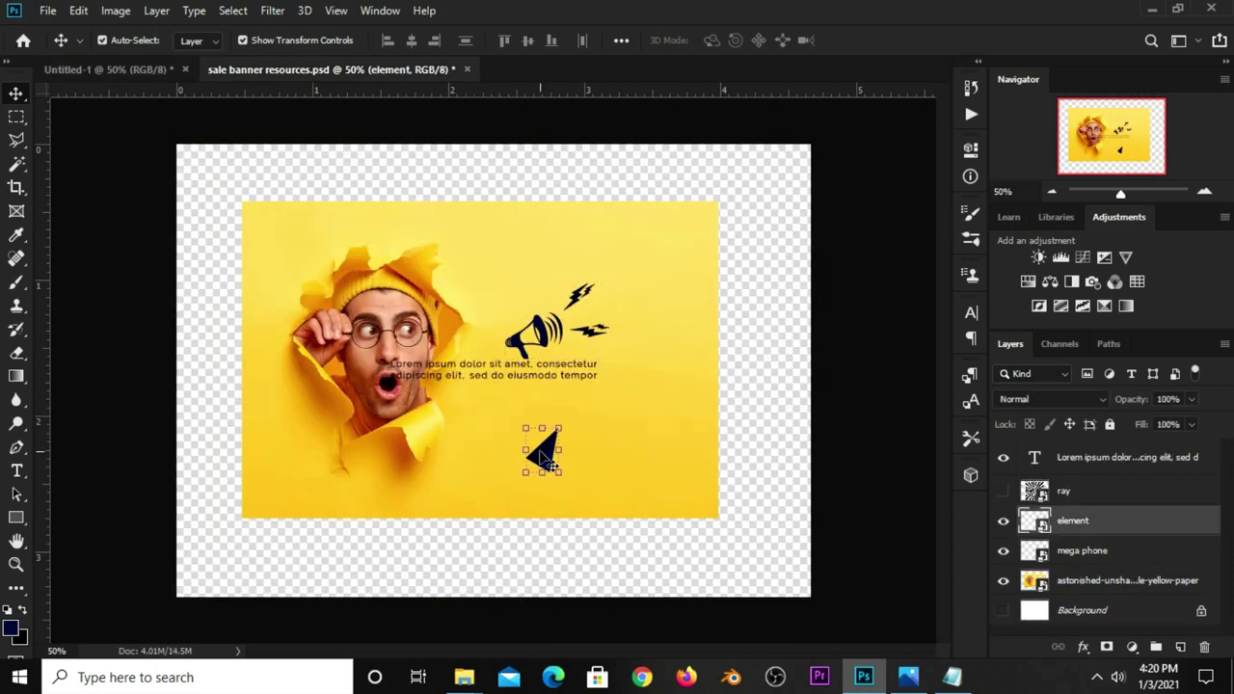
drag(366, 334, 608, 455)
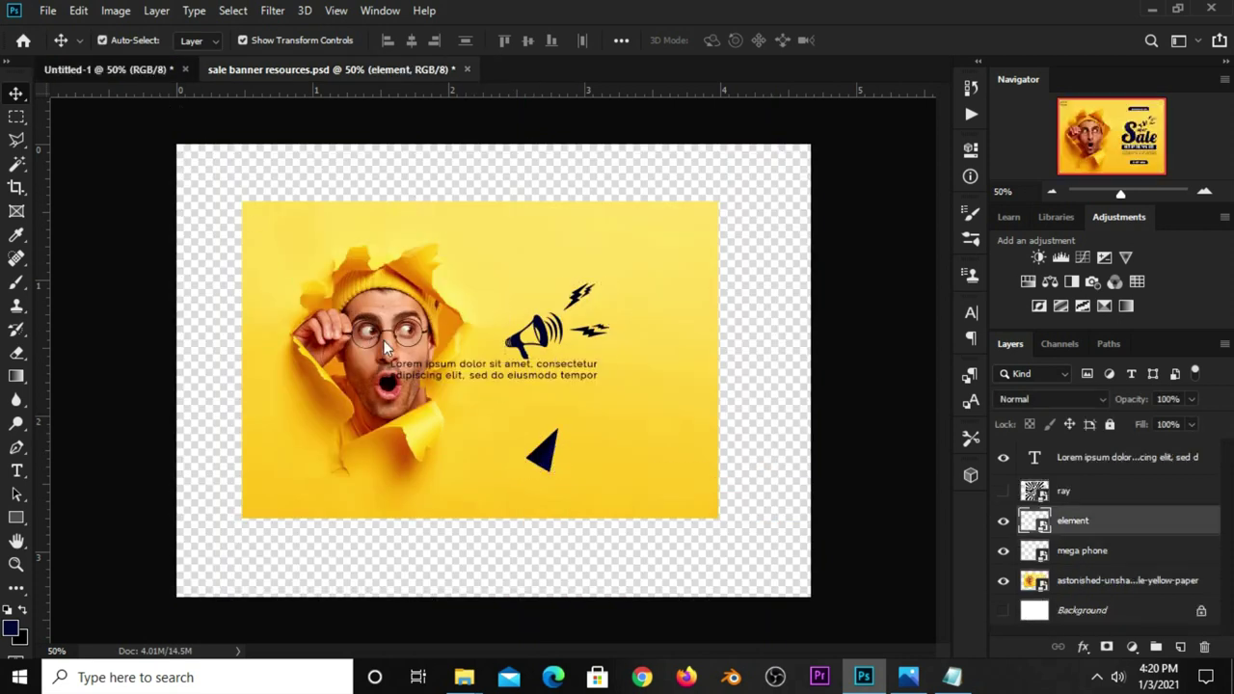
mouse_move(494, 371)
mouse_down()
mouse_move(522, 529)
mouse_move(510, 535)
mouse_up()
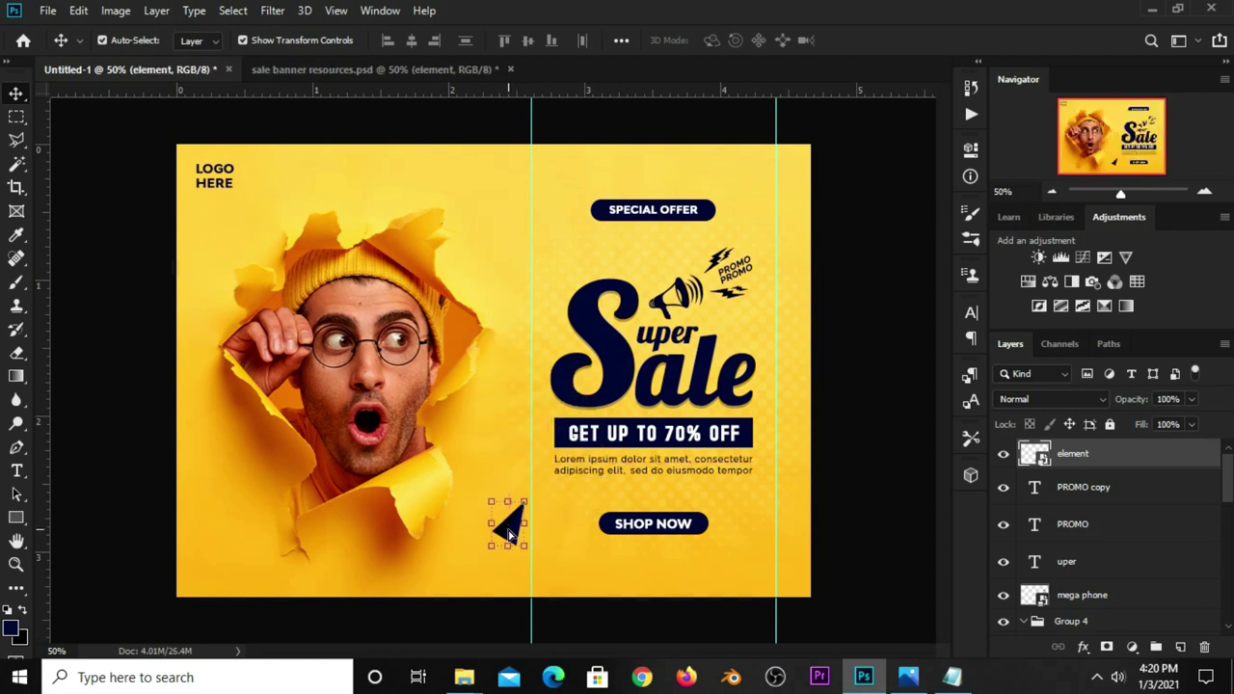
Duplicate the triangle to the right of SHOP NOW and rotate it
key(ctrl+j)
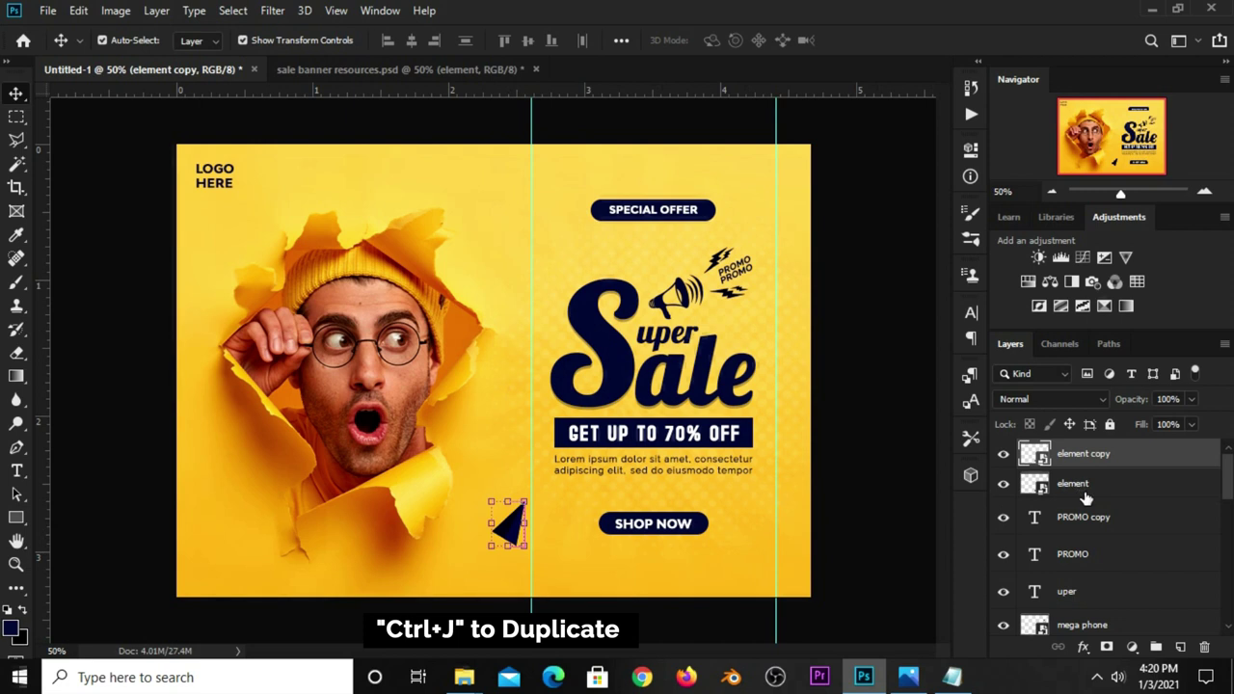
mouse_move(529, 517)
mouse_down()
mouse_move(761, 482)
mouse_move(776, 524)
mouse_move(751, 498)
mouse_move(760, 490)
mouse_move(752, 516)
mouse_move(764, 524)
mouse_up()
key(ctrl+t)
key(Return)
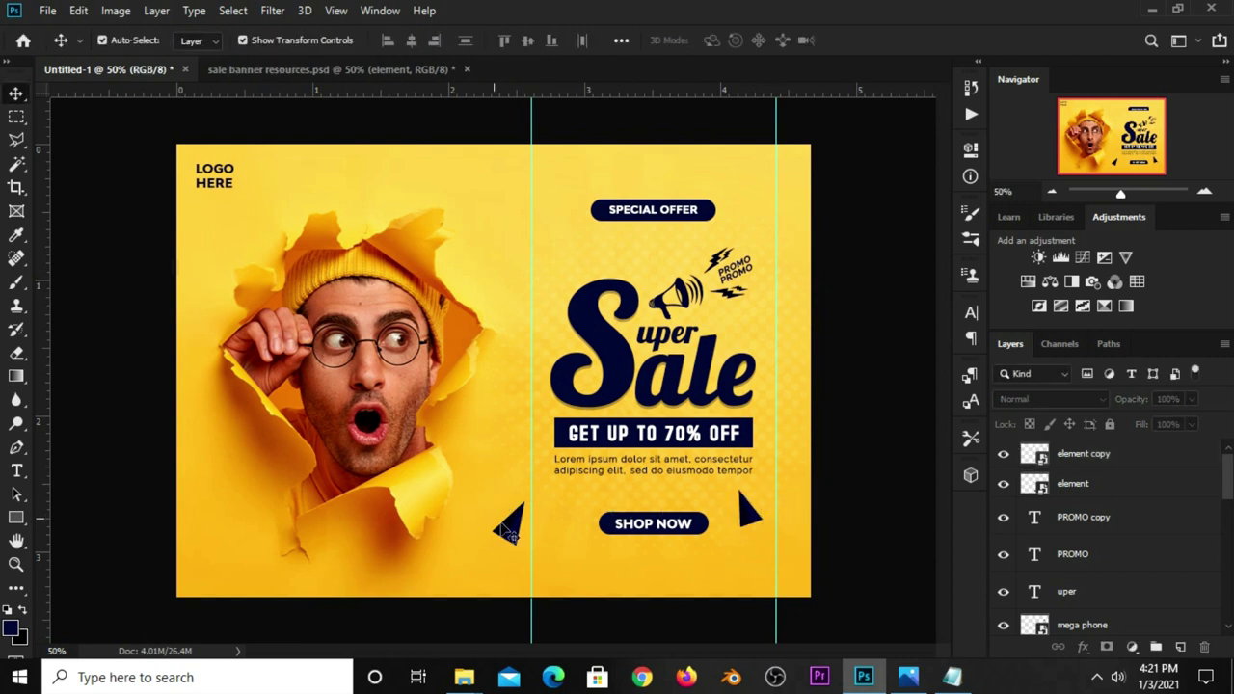
Add a third triangle beside Sale, rotated about 111° and scaled to about 44%
click(508, 525)
key(ctrl+j)
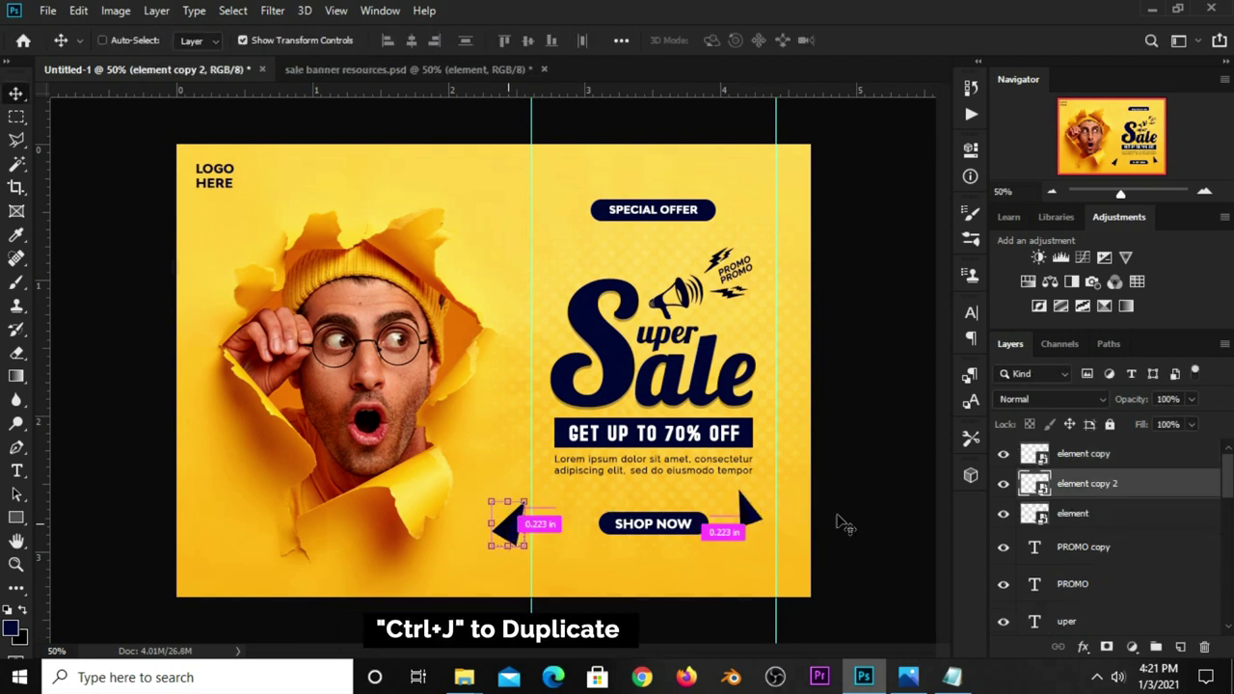
drag(511, 525, 543, 344)
key(ctrl+t)
drag(570, 298, 552, 359)
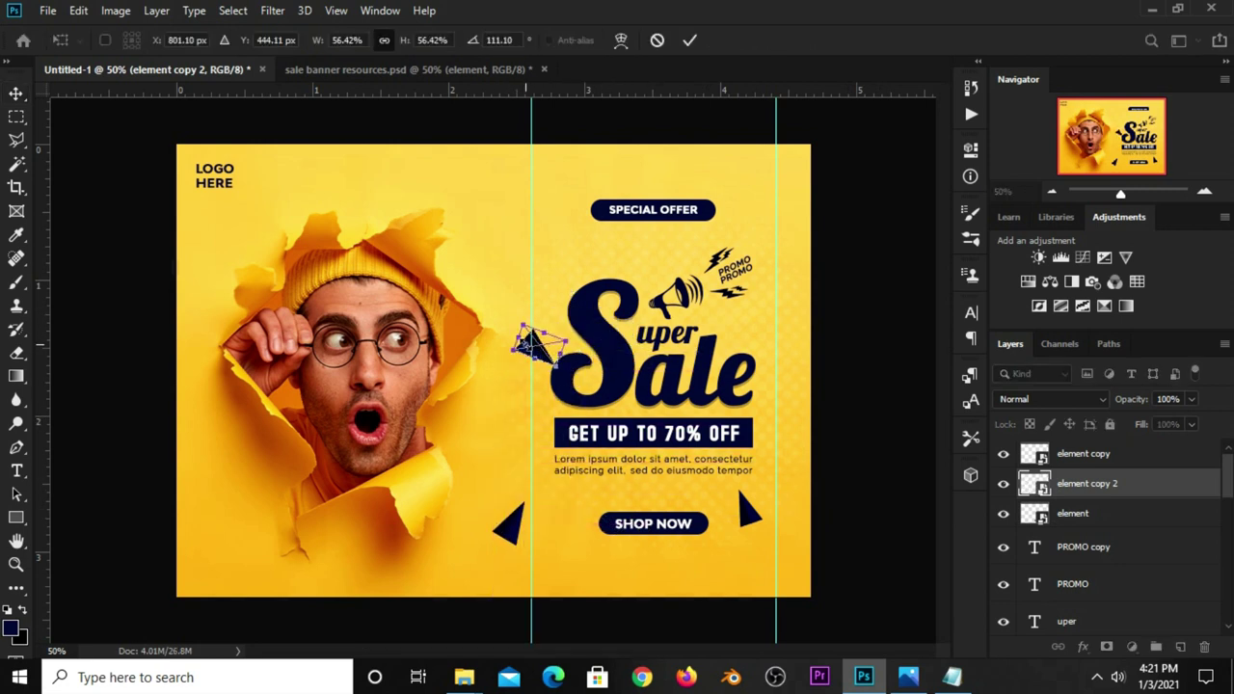
drag(530, 343, 551, 320)
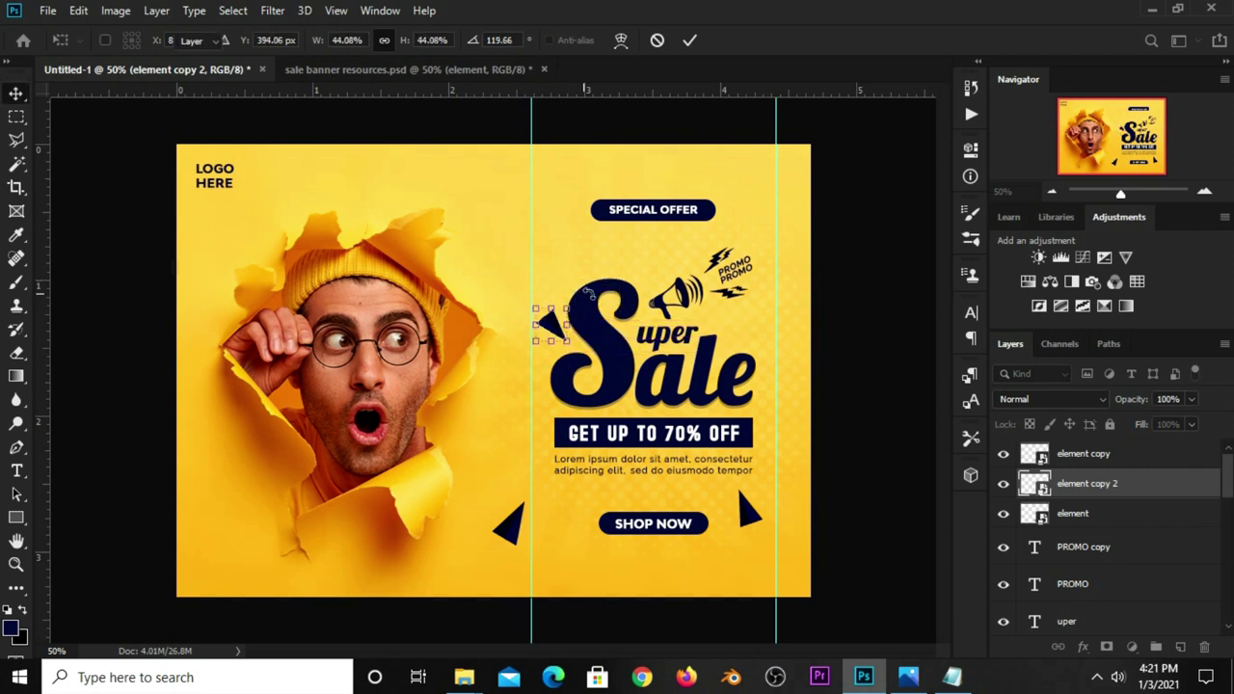
key(Return)
Duplicate the left triangle to the banner's top-right edge and rotate it
drag(511, 532, 521, 536)
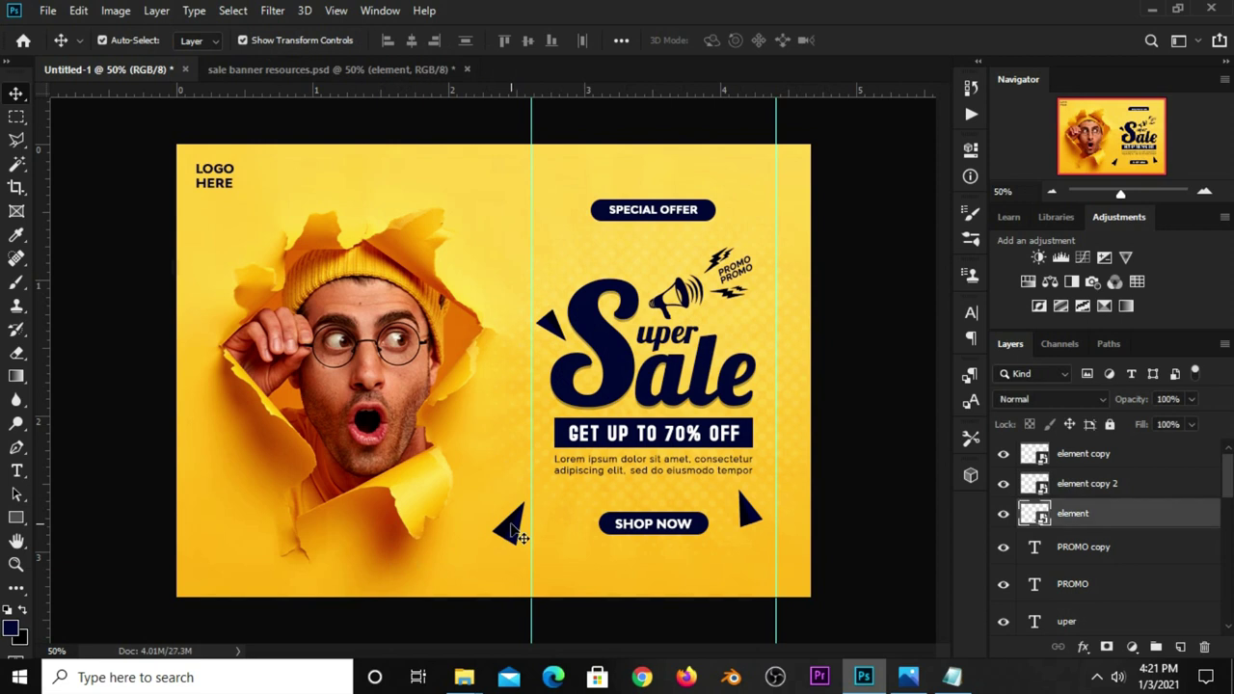
key(ctrl+j)
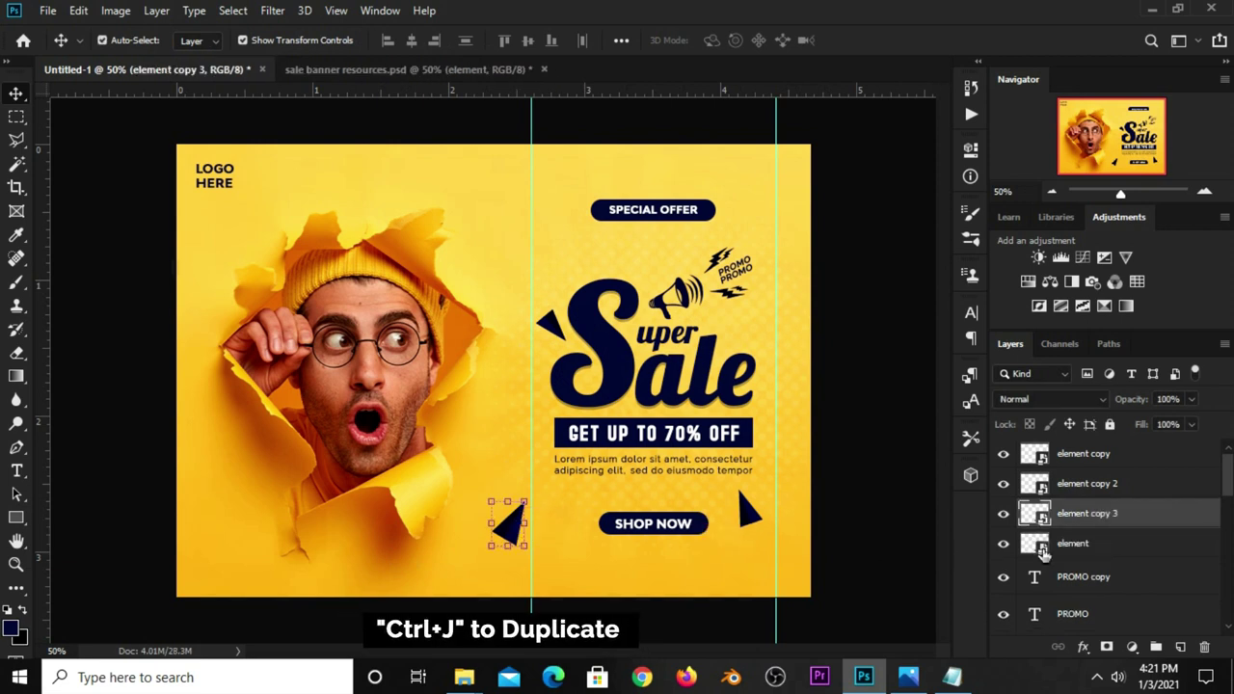
mouse_move(512, 533)
mouse_down()
mouse_move(767, 157)
mouse_move(798, 224)
mouse_move(820, 189)
mouse_move(815, 236)
mouse_up()
key(ctrl+t)
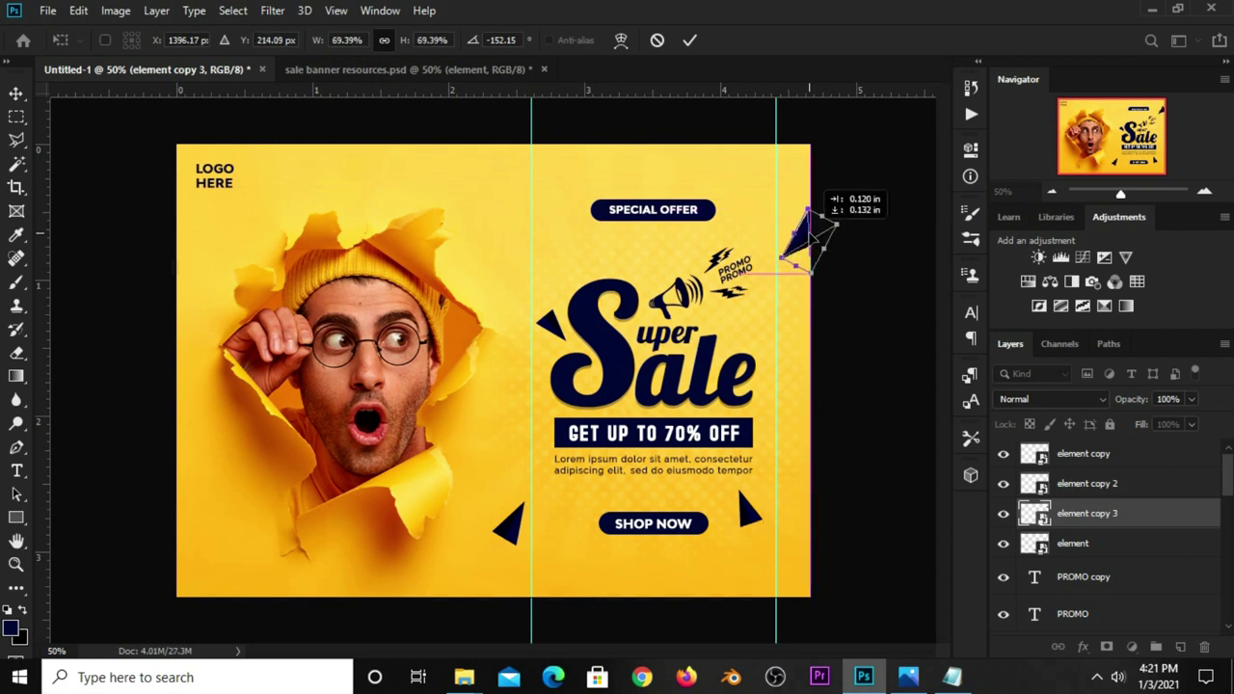
key(Return)
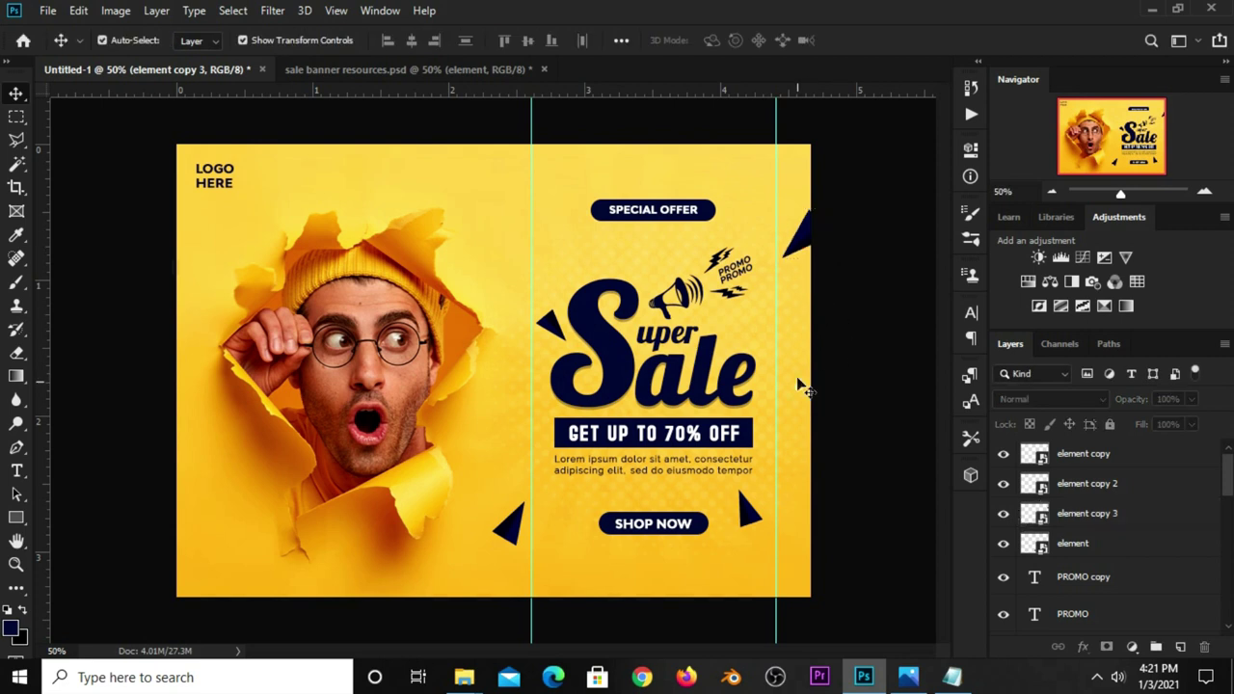
click(798, 381)
Duplicate the right triangle beside SPECIAL OFFER, shrinking and rotating it
click(752, 525)
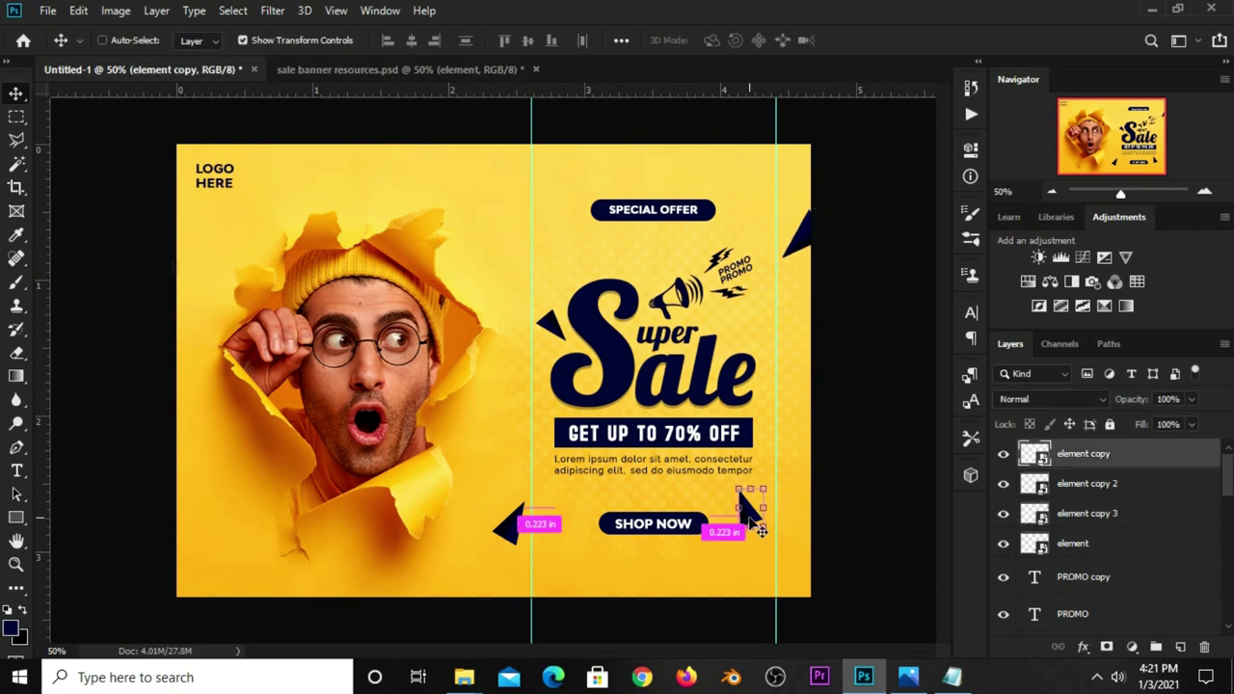
key(ctrl+j)
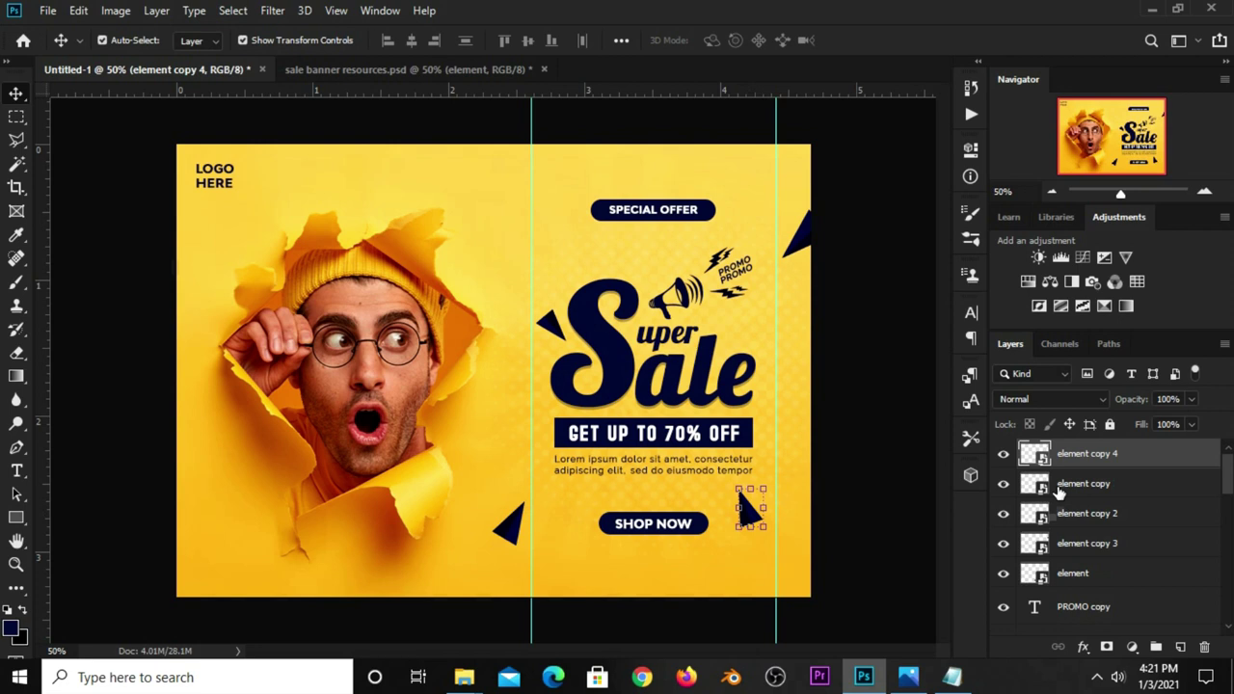
mouse_move(747, 511)
mouse_down()
mouse_move(564, 204)
mouse_move(595, 157)
mouse_move(542, 335)
mouse_up()
key(ctrl+t)
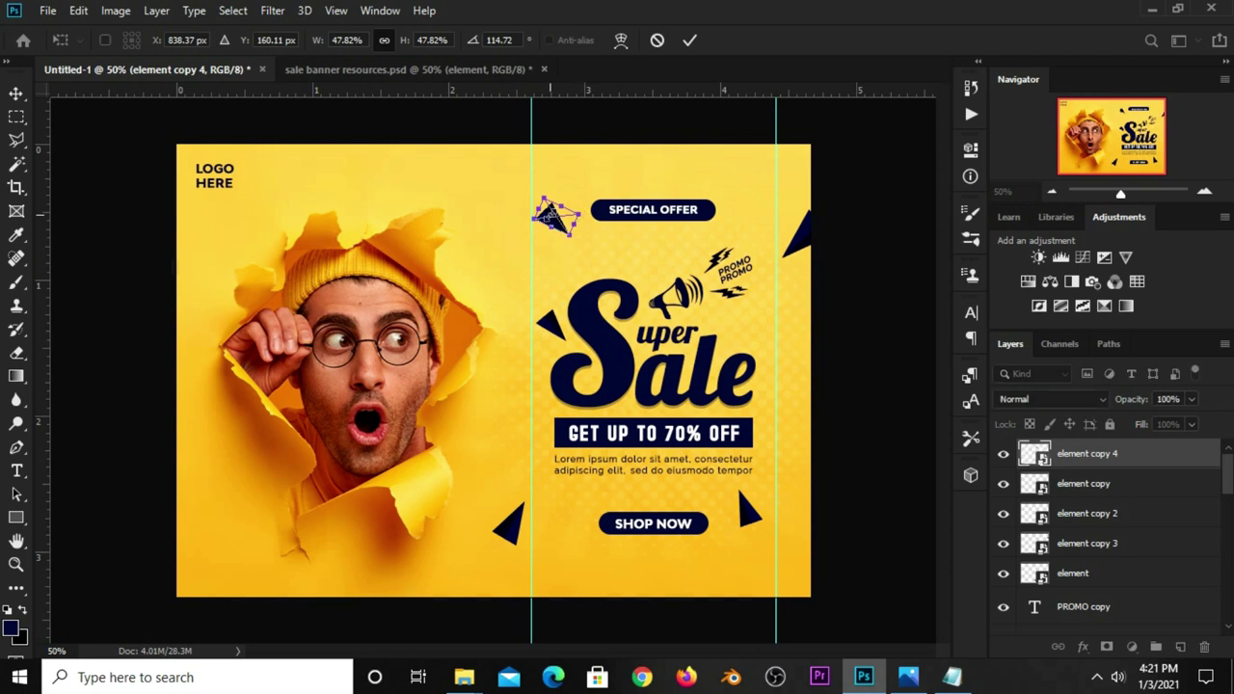
mouse_move(550, 217)
mouse_down()
mouse_move(568, 236)
mouse_move(579, 227)
mouse_up()
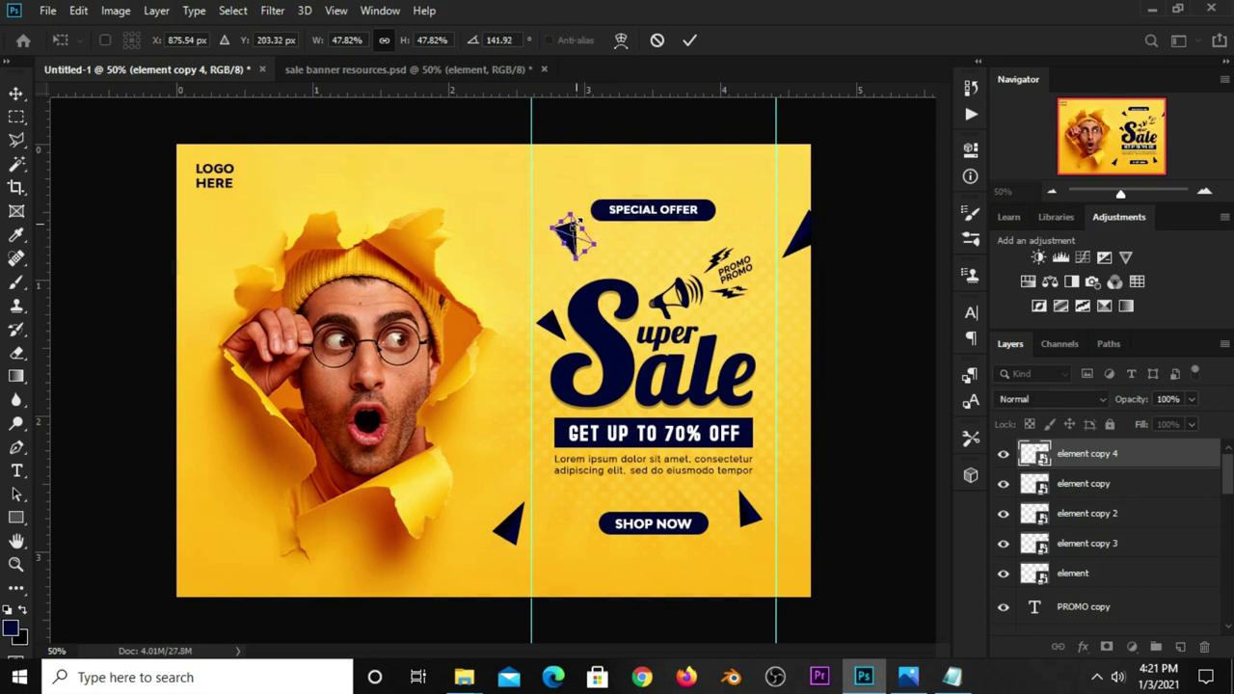
click(684, 43)
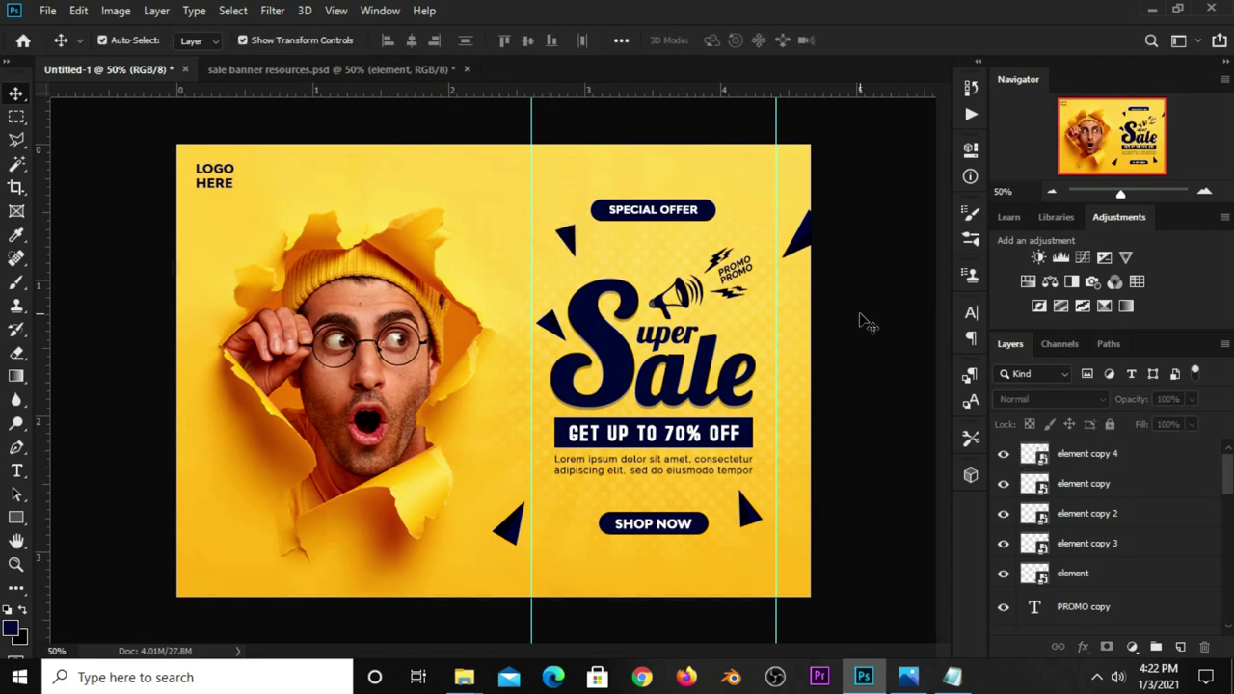
Clear all guides and add a Curves adjustment pulled down to slightly darken the banner
click(336, 11)
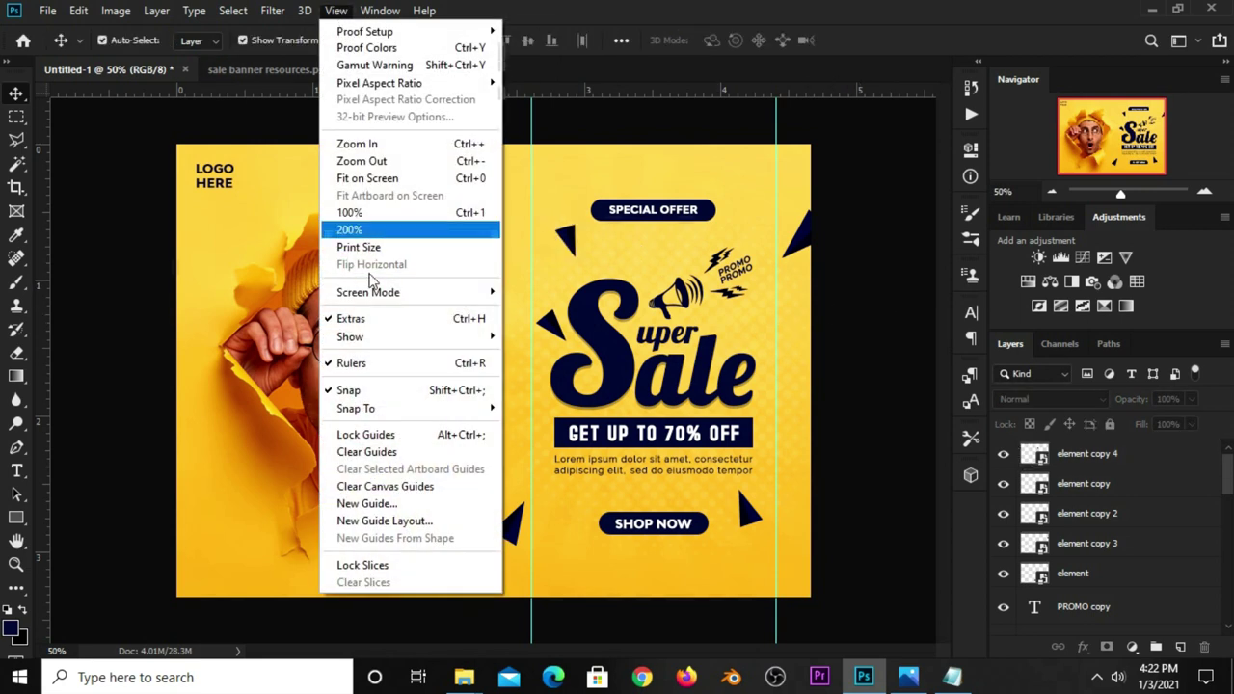
click(372, 452)
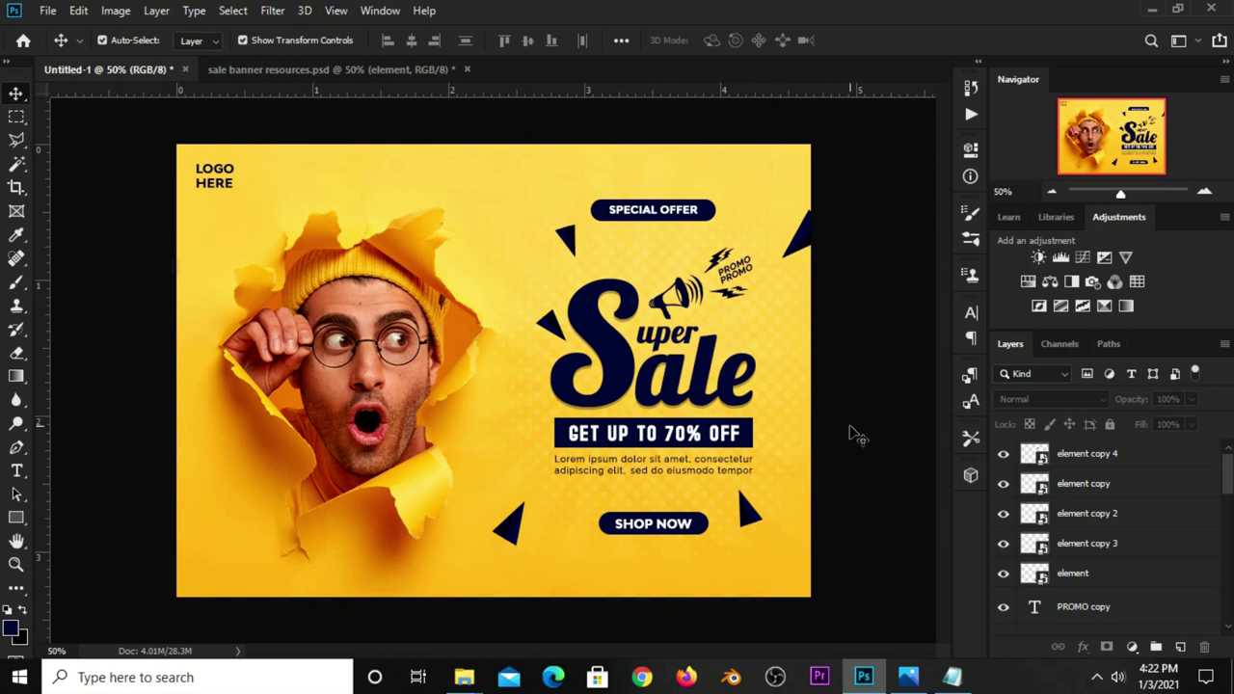
click(1132, 646)
click(1117, 420)
drag(820, 348, 819, 359)
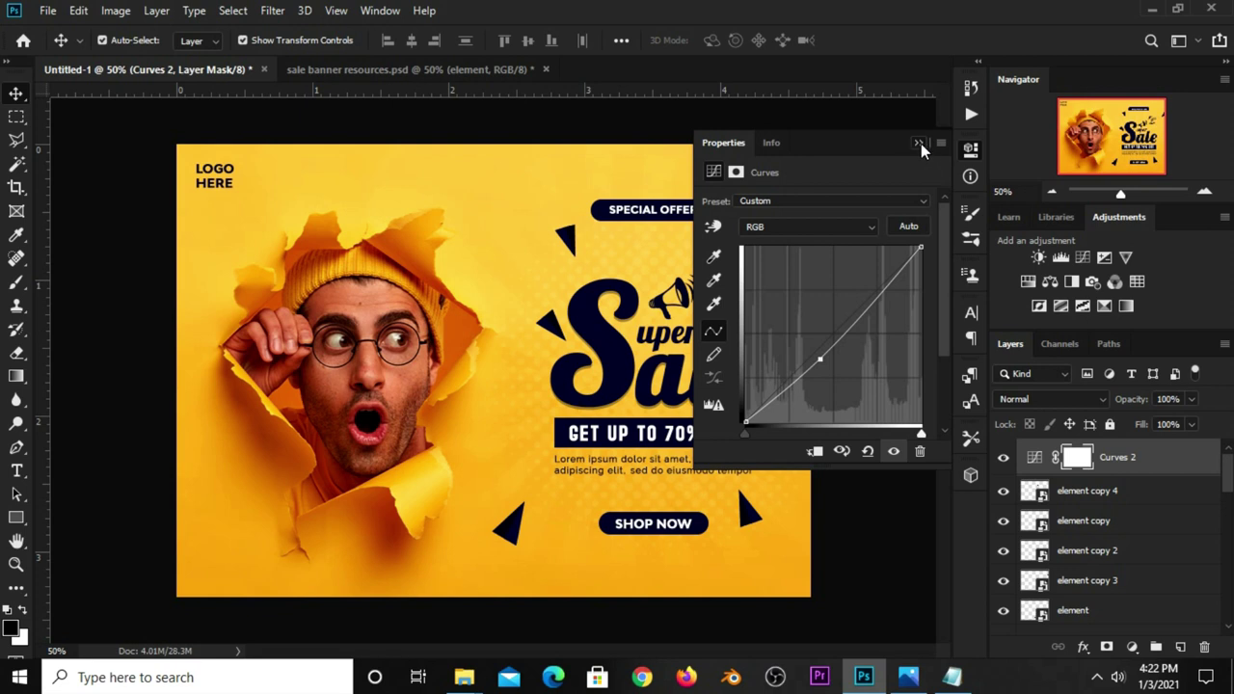
click(918, 143)
Toggle Curves 2 visibility to compare the banner with and without it
click(1004, 459)
click(1005, 459)
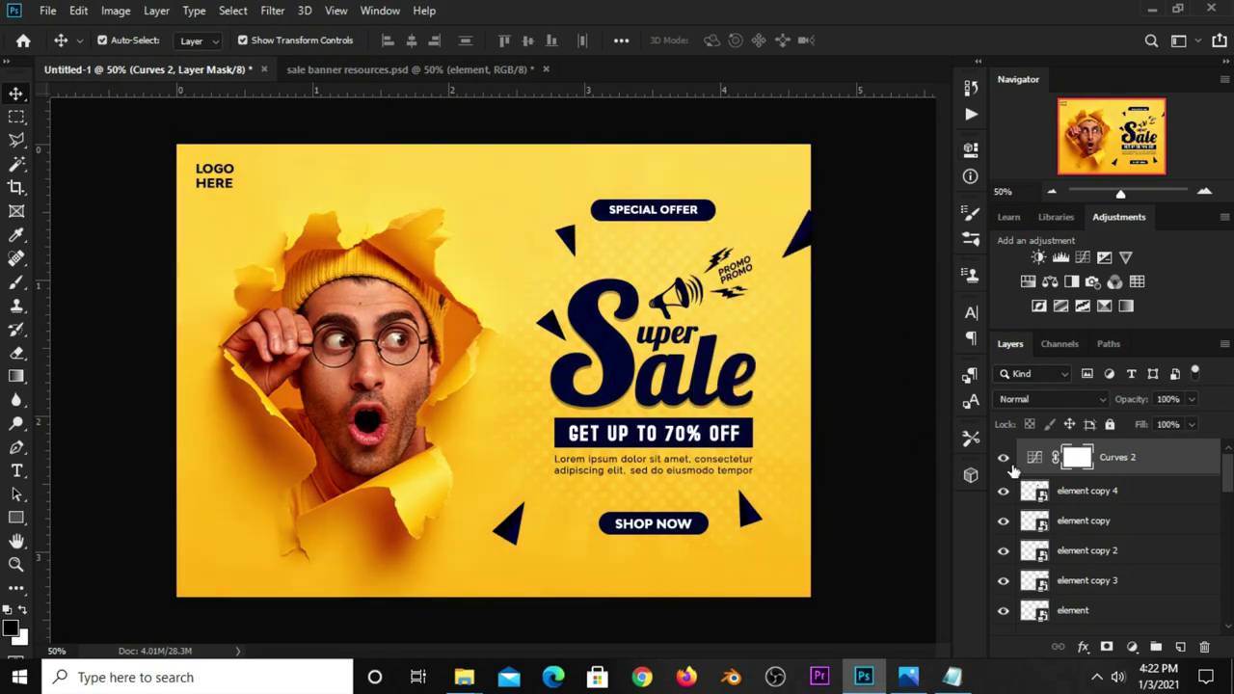
click(1192, 400)
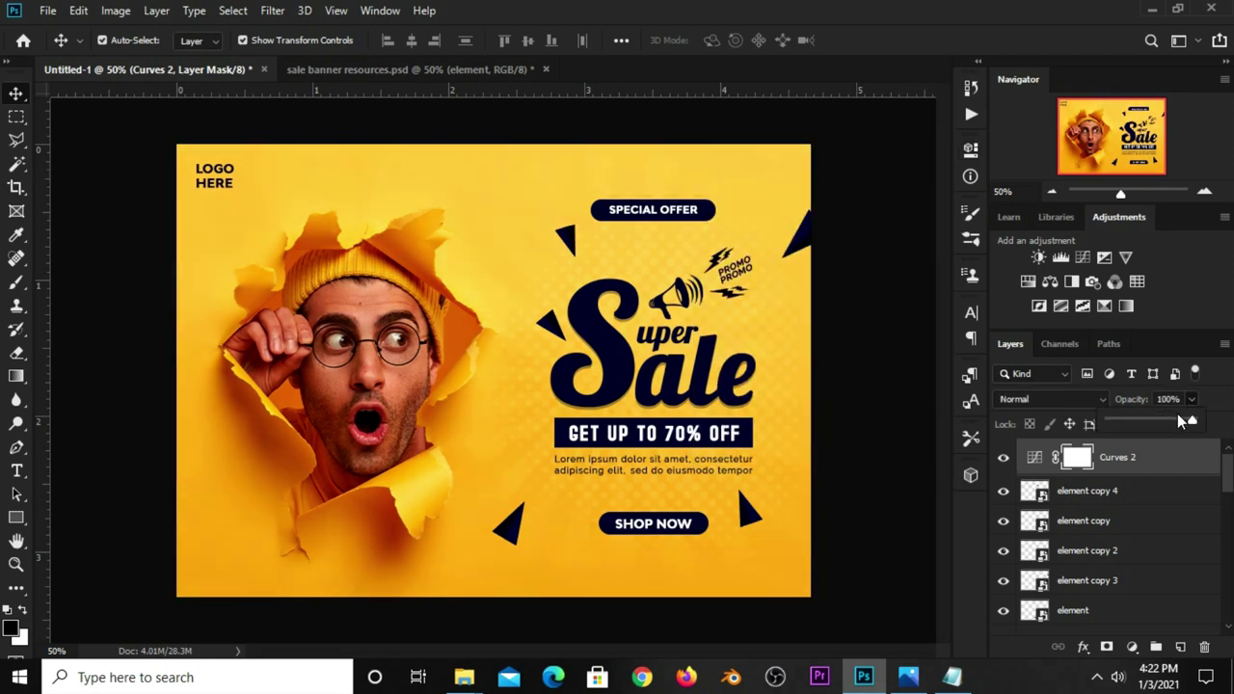
click(881, 454)
click(882, 454)
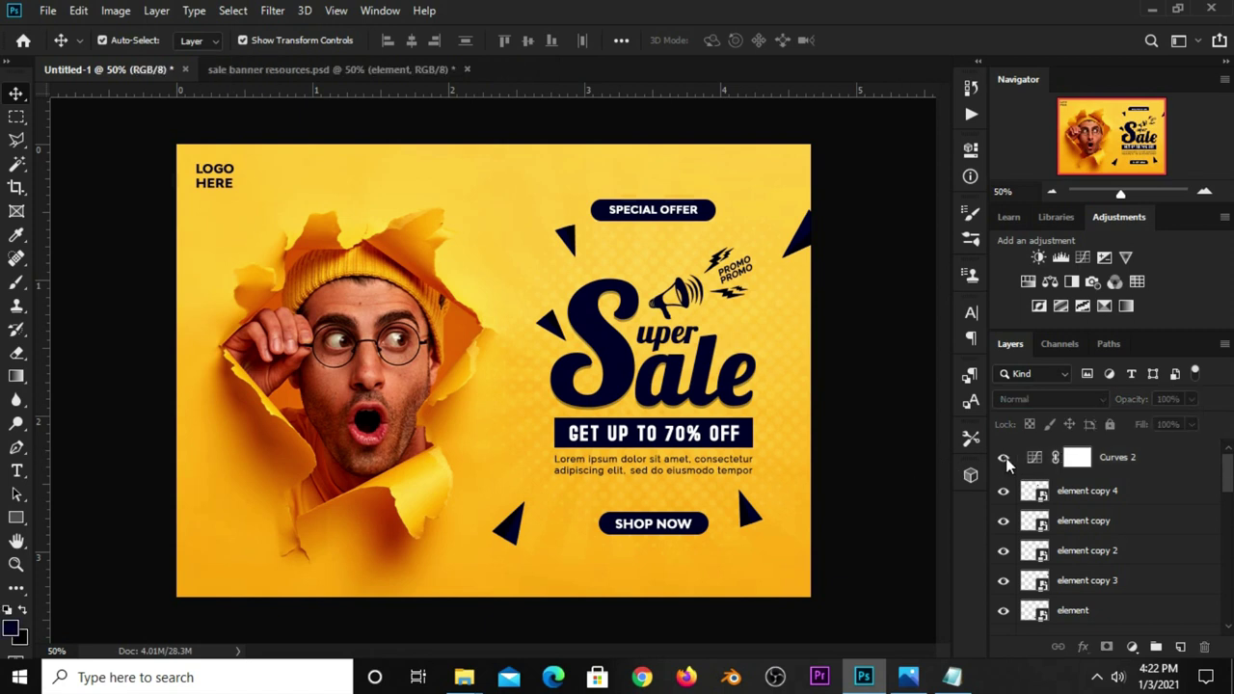
click(1005, 459)
Turn the Curves 2 adjustment layer back on
click(1004, 459)
scroll(1071, 501, down, 5)
scroll(1085, 520, down, 5)
scroll(1090, 521, down, 3)
Raise the Soft Light ray layer's opacity from 11% to 13% and fit the banner in view
click(1116, 492)
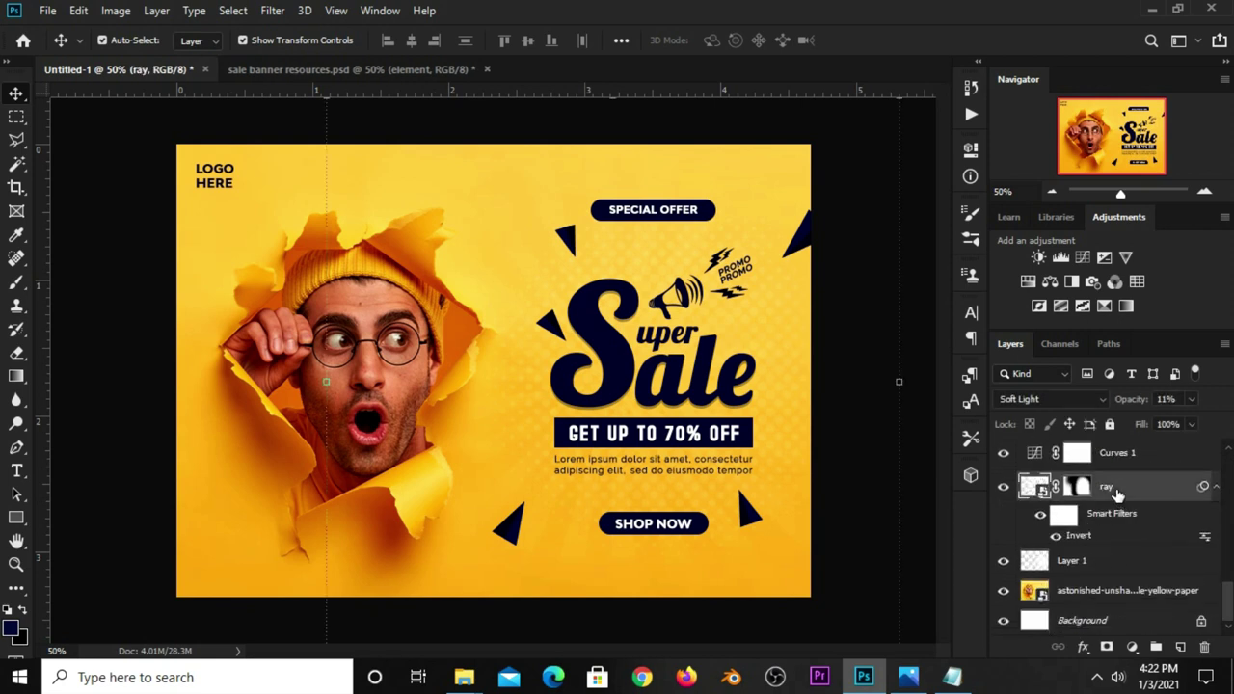
click(1192, 400)
click(844, 543)
click(844, 542)
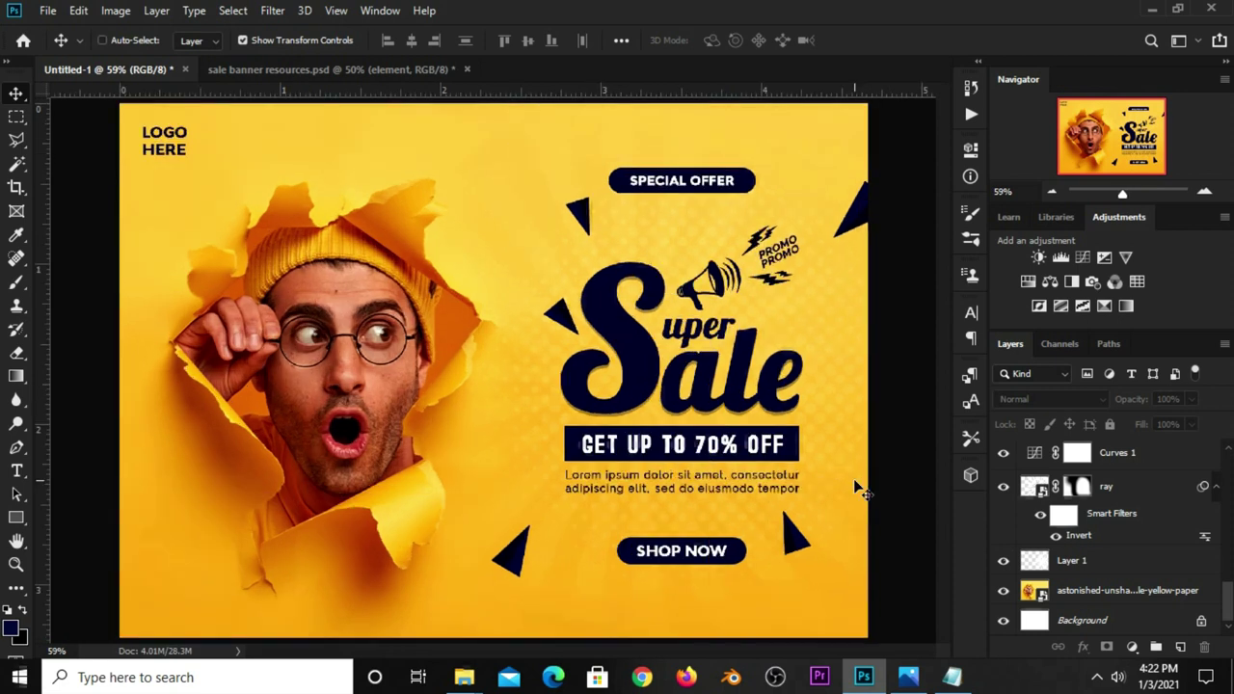
key(ctrl+minus)
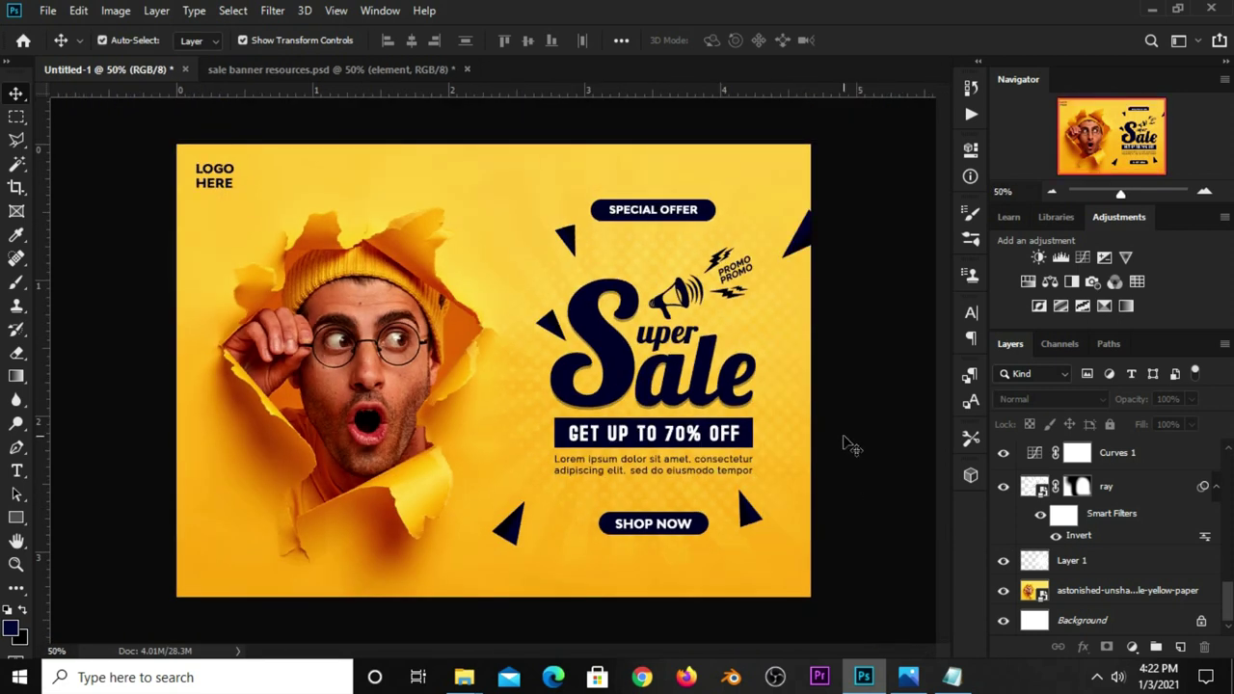